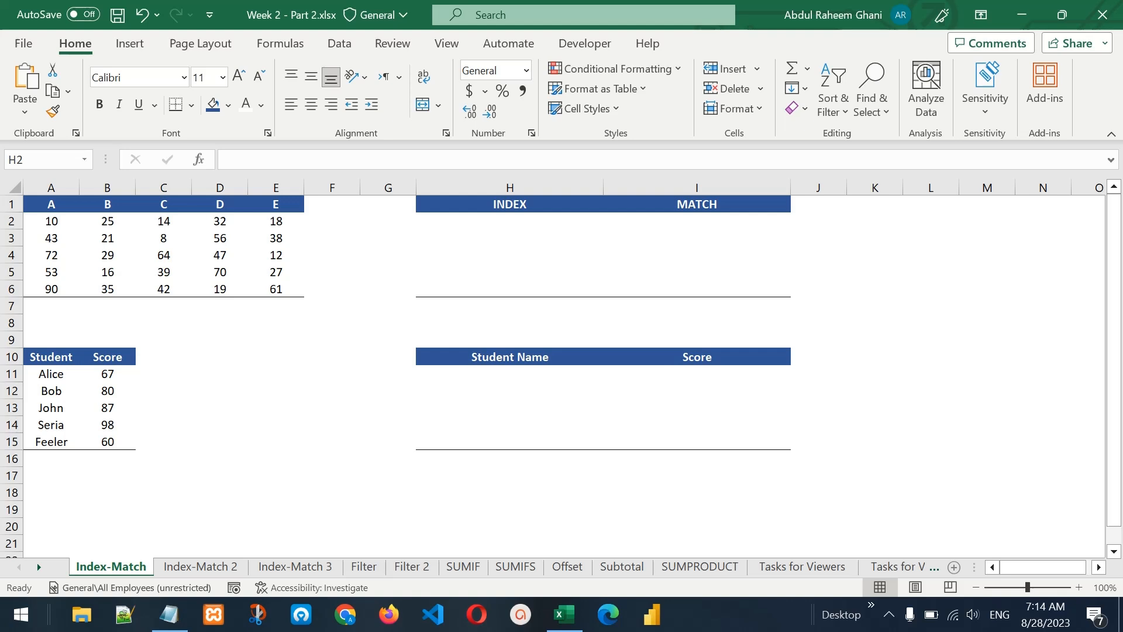
Step: Enter =INDEX(E1:E6,4) in cell H2 to fetch the fourth item of column E, and check it against that range
left_click(494, 220)
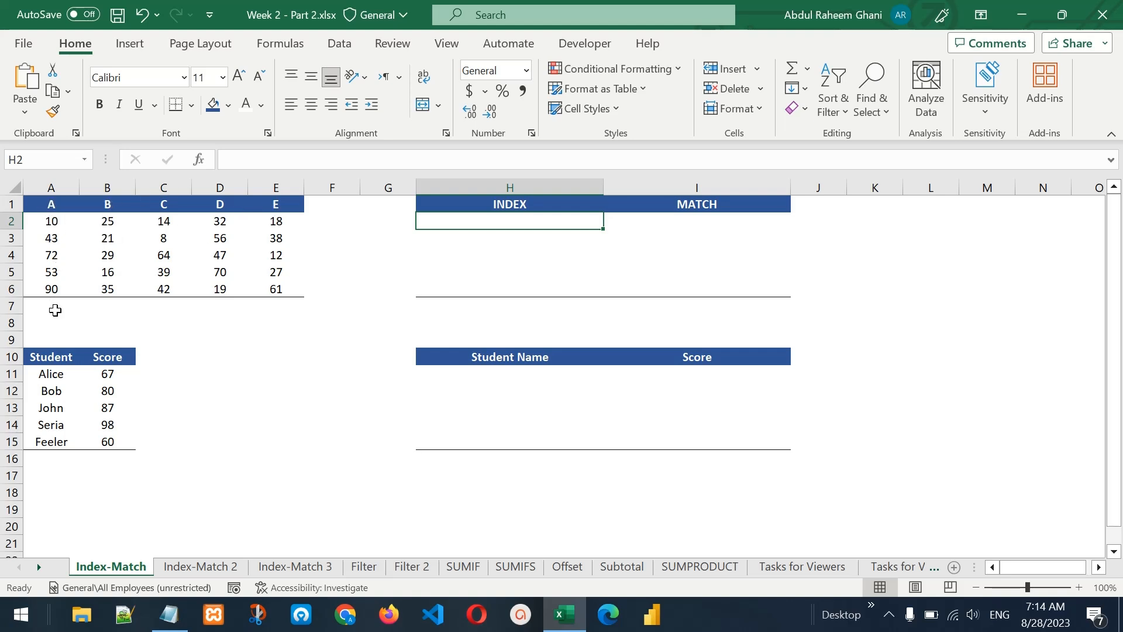
type("=inde")
key("Tab")
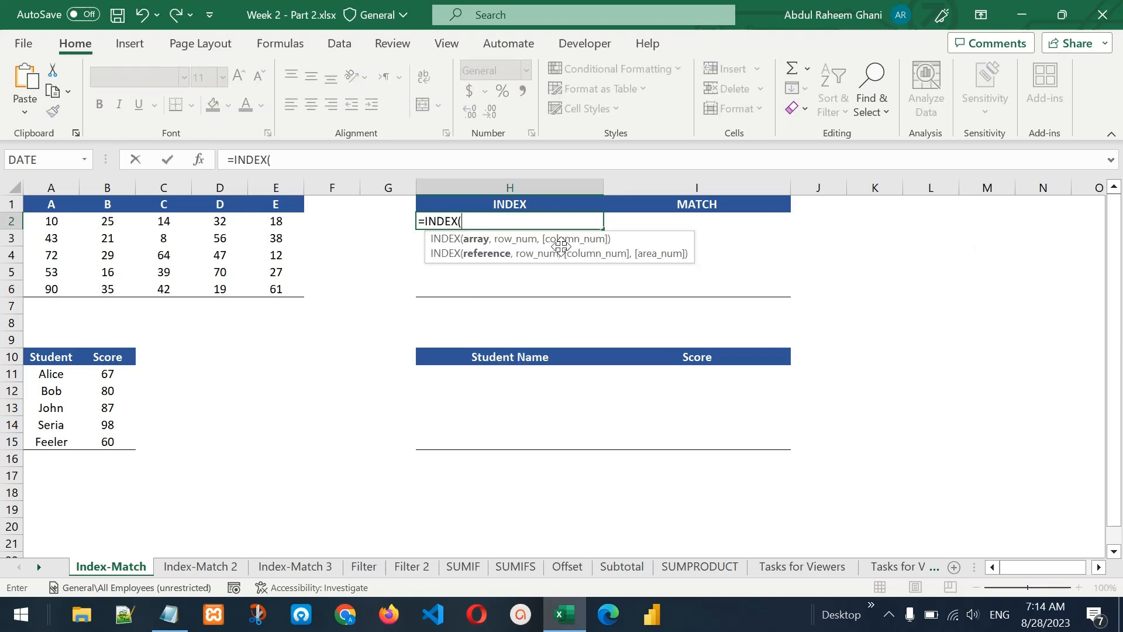
left_click_drag(277, 207, 263, 289)
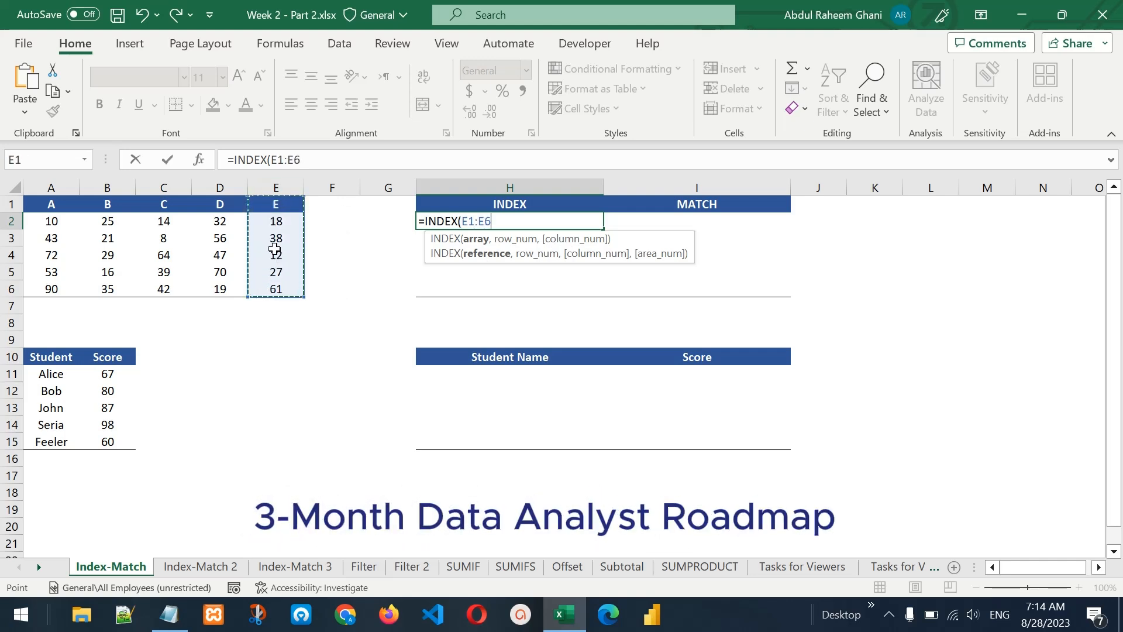
type(",")
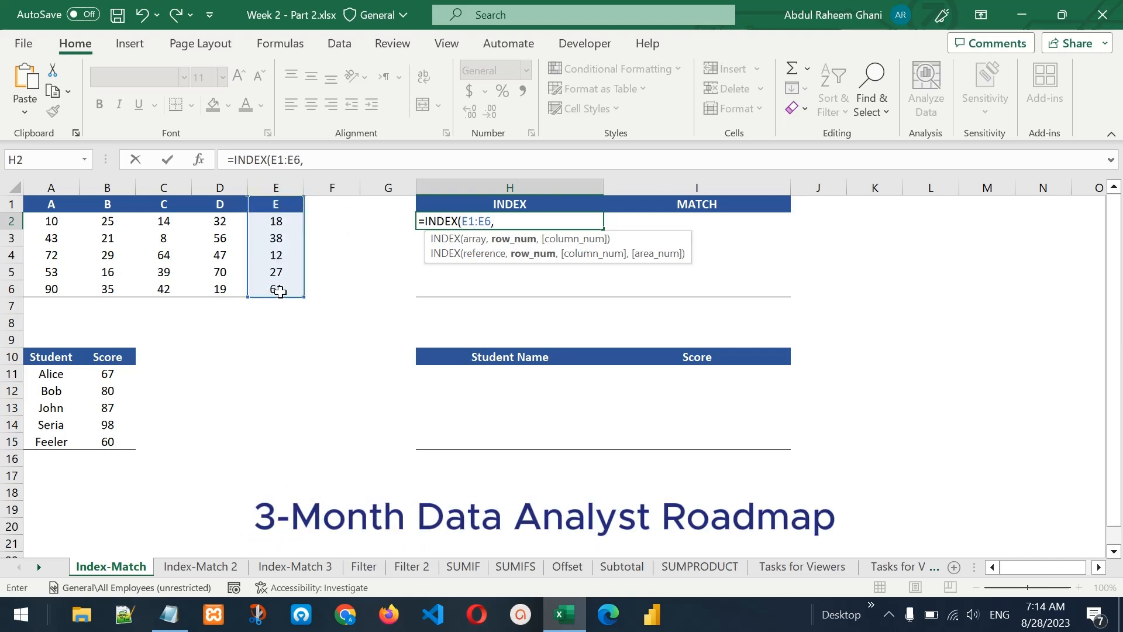
type("4)")
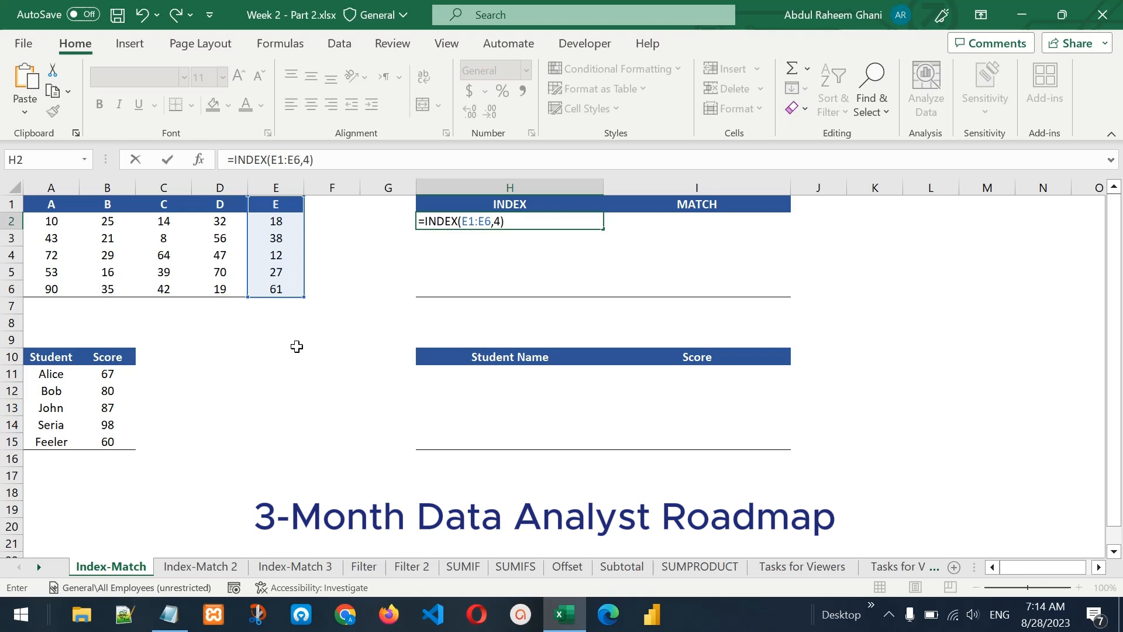
key("Return")
key("Up")
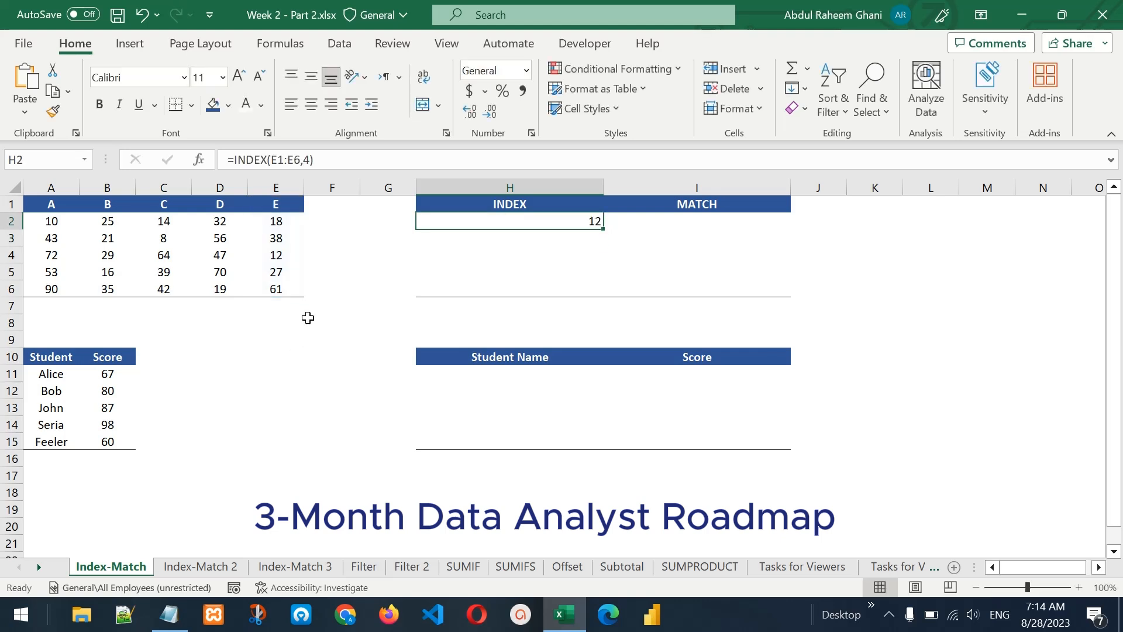
left_click_drag(273, 204, 269, 290)
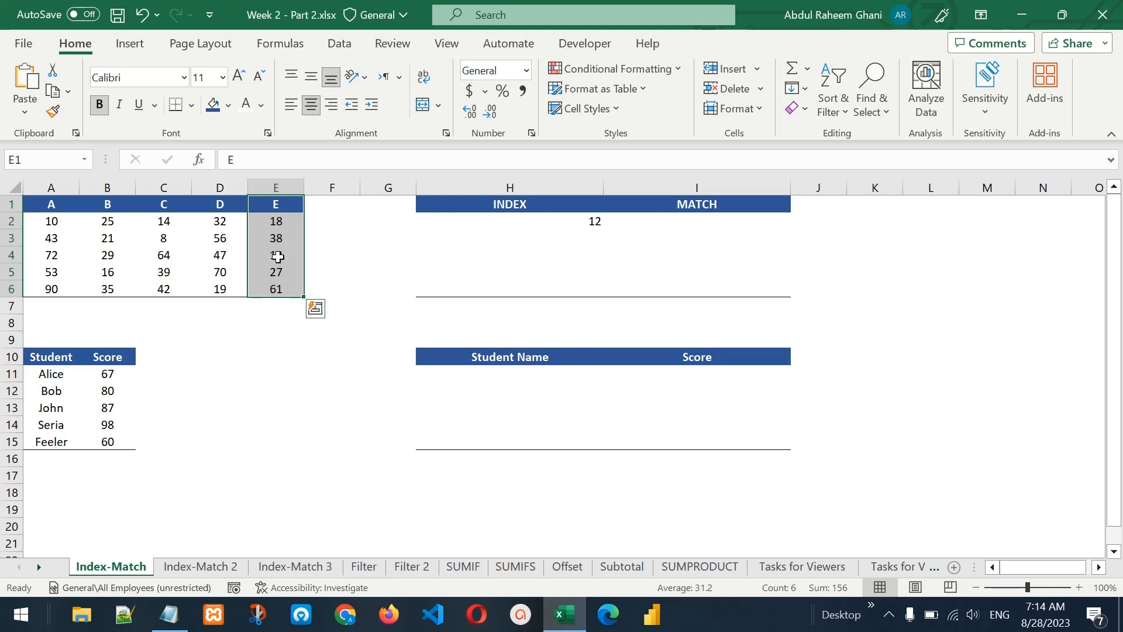
left_click(564, 226)
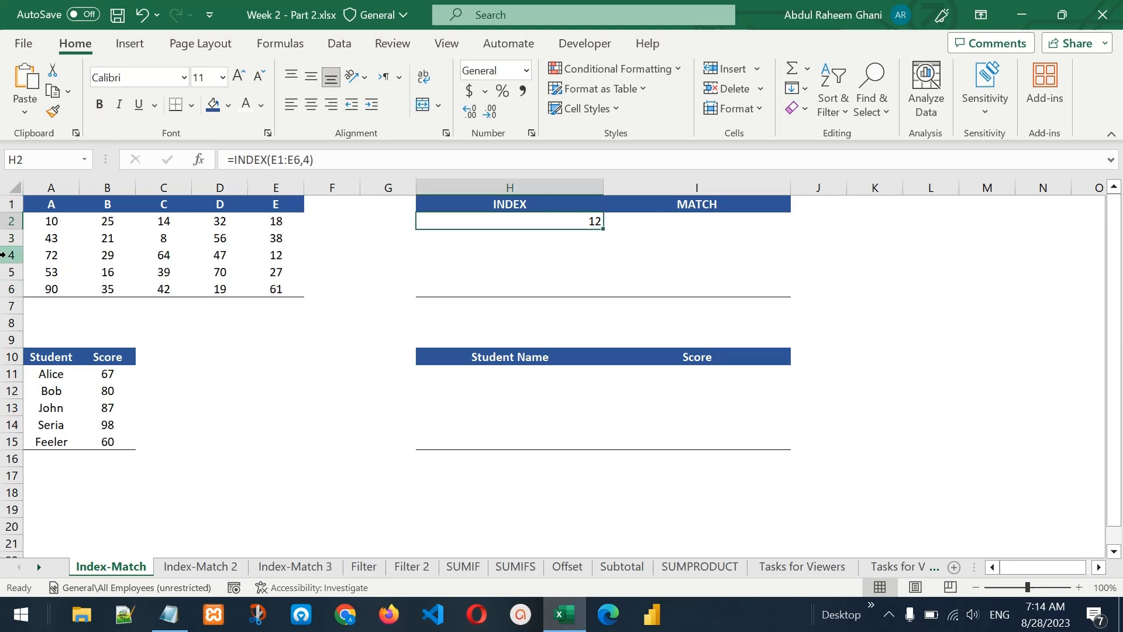
Step: Change the formula in H2 to =INDEX(A5:E5,2) so that it fetches the second item of row 5
double_click(504, 219)
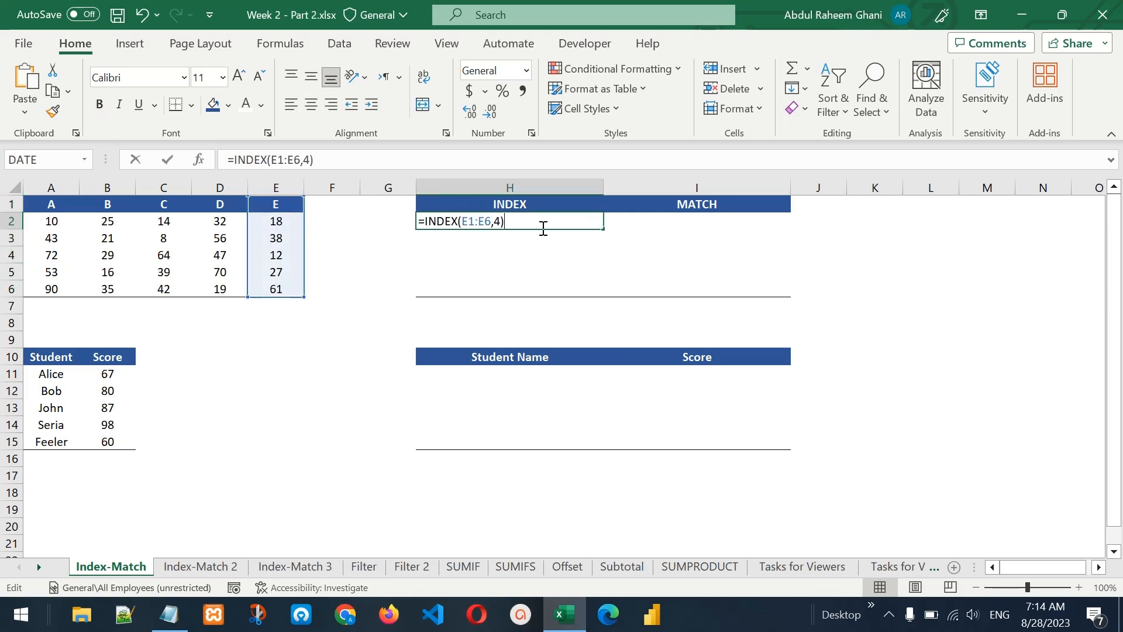
key("Left")
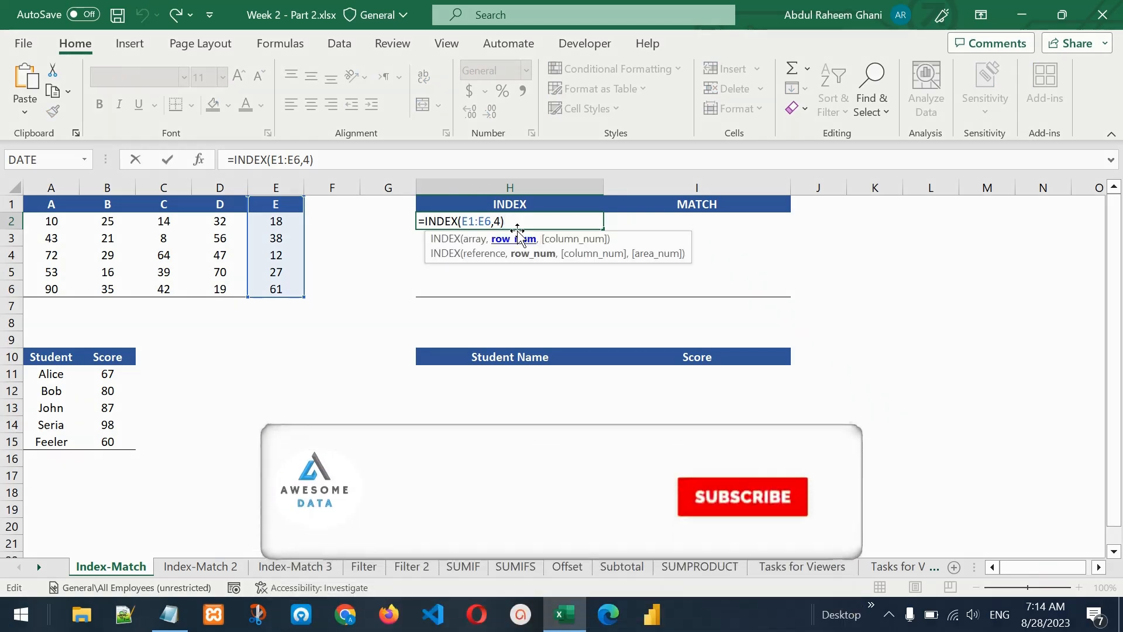
key("BackSpace")
key("BackSpace")
key("BackSpace")
key("BackSpace")
key("BackSpace")
key("BackSpace")
key("BackSpace")
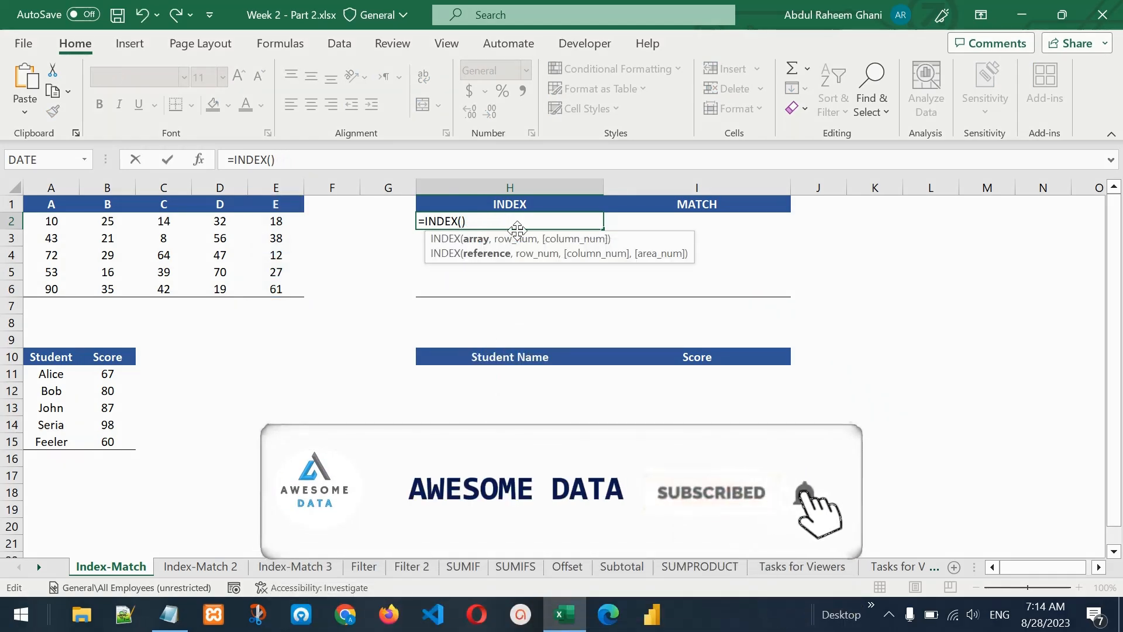
left_click_drag(47, 271, 267, 268)
type(",2")
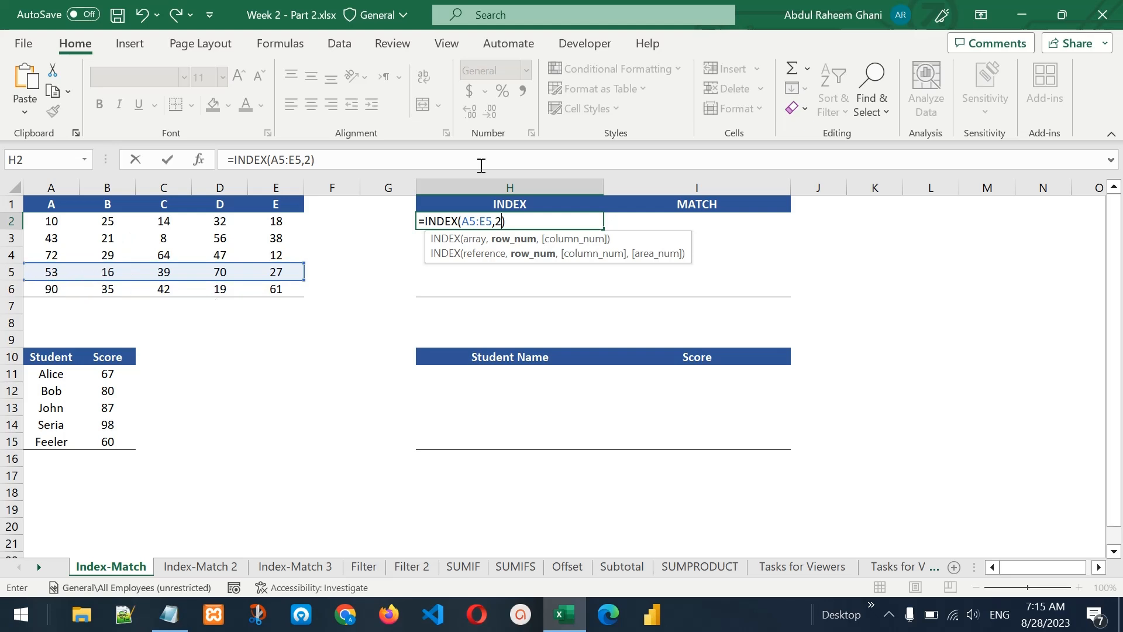
key("Return")
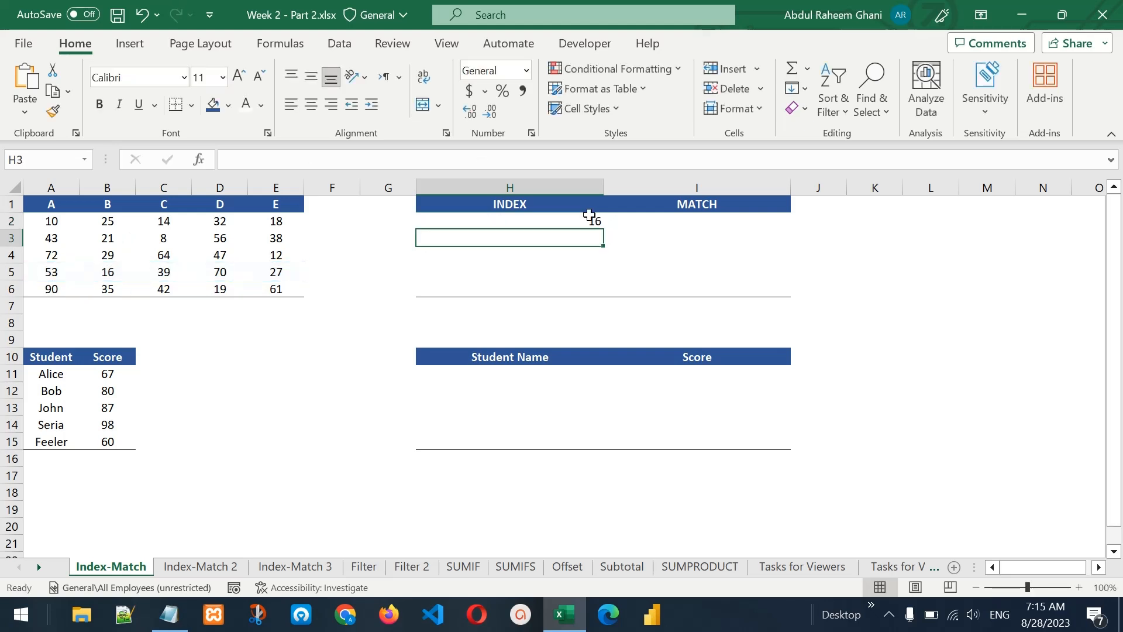
Step: Replace the formula in H2 with =INDEX(A1:E6,5,2) to look up row 5, column 2 of the table, and clear the cell again
left_click(553, 224)
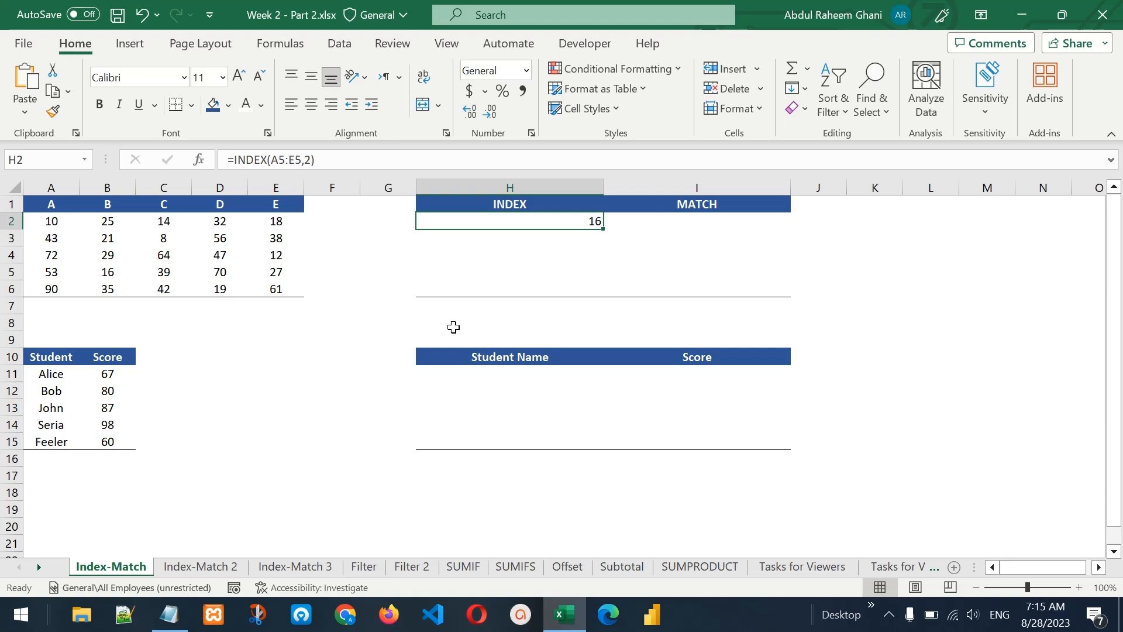
key("Delete")
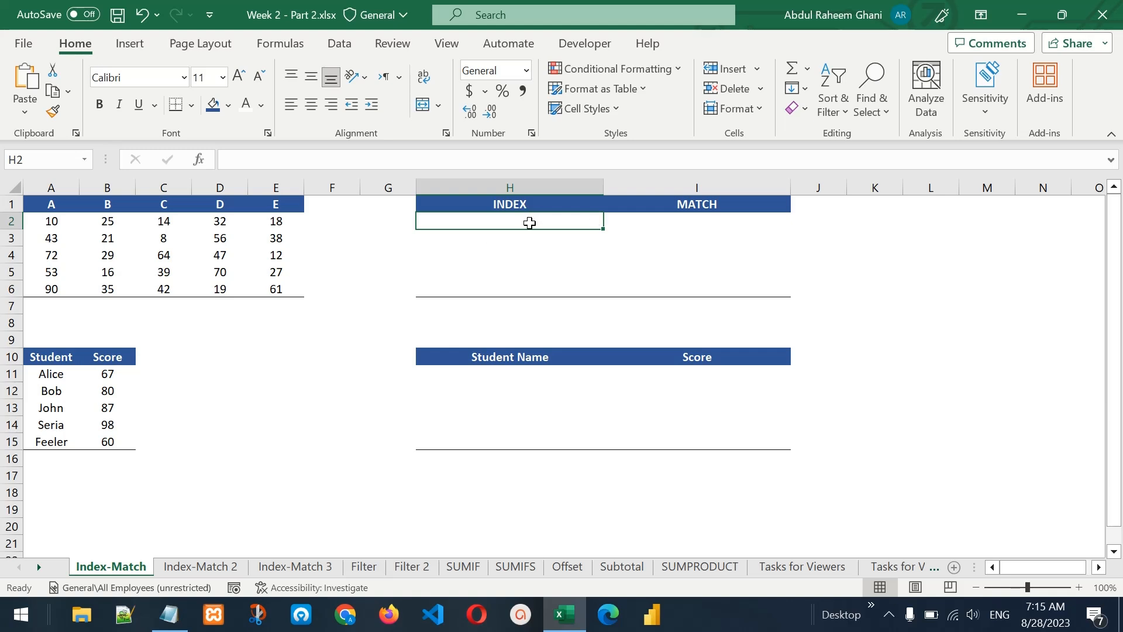
type("=ind")
key("Tab")
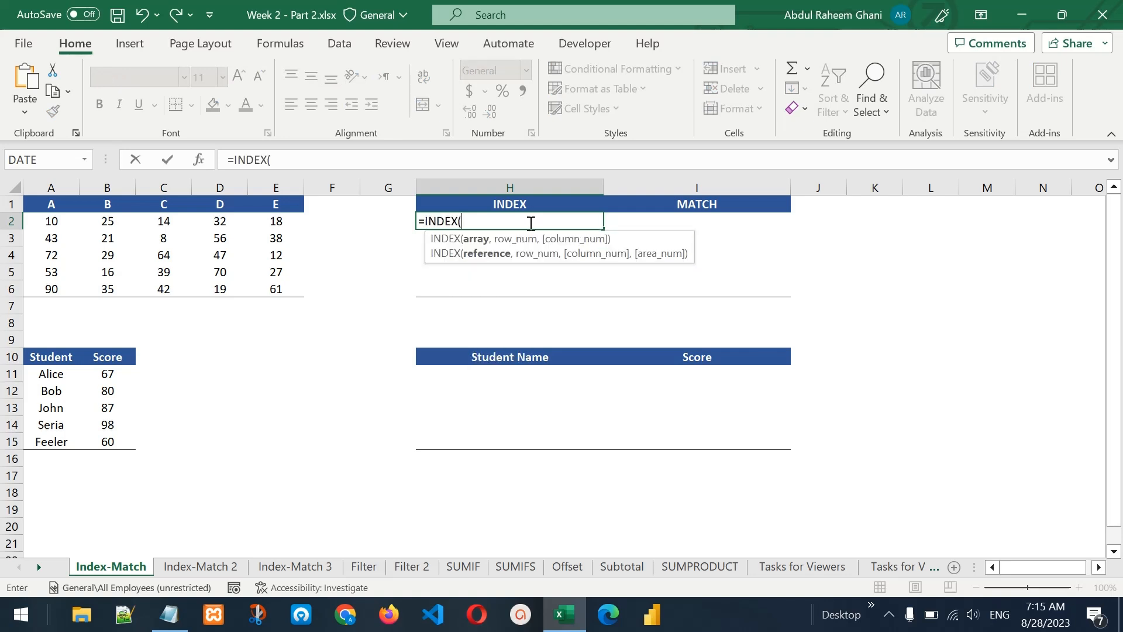
left_click_drag(51, 206, 269, 288)
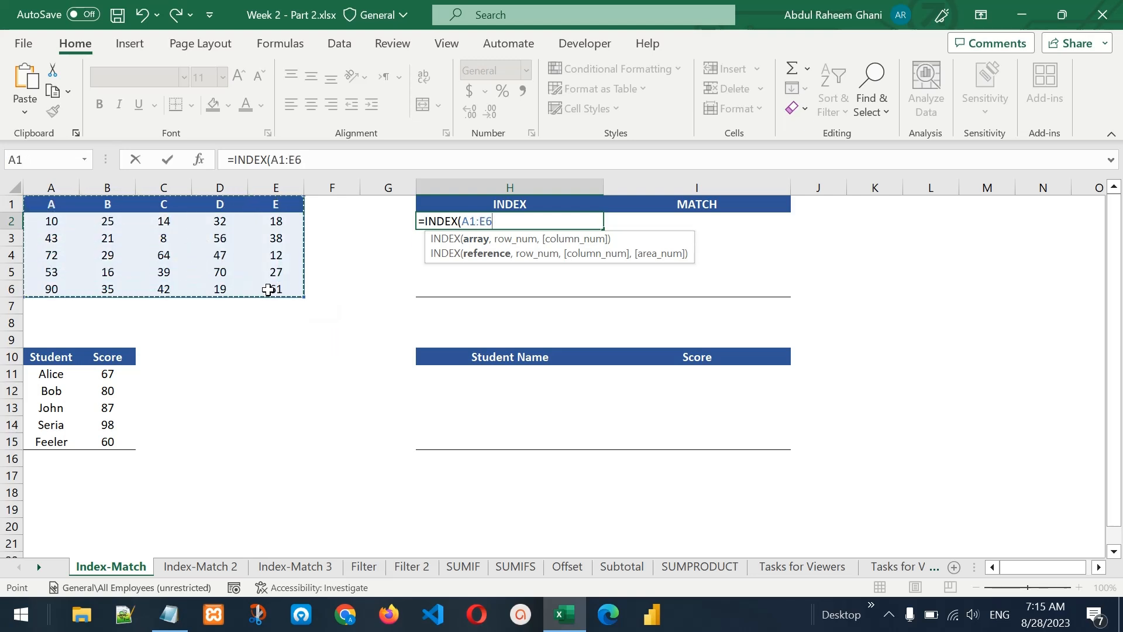
type(",")
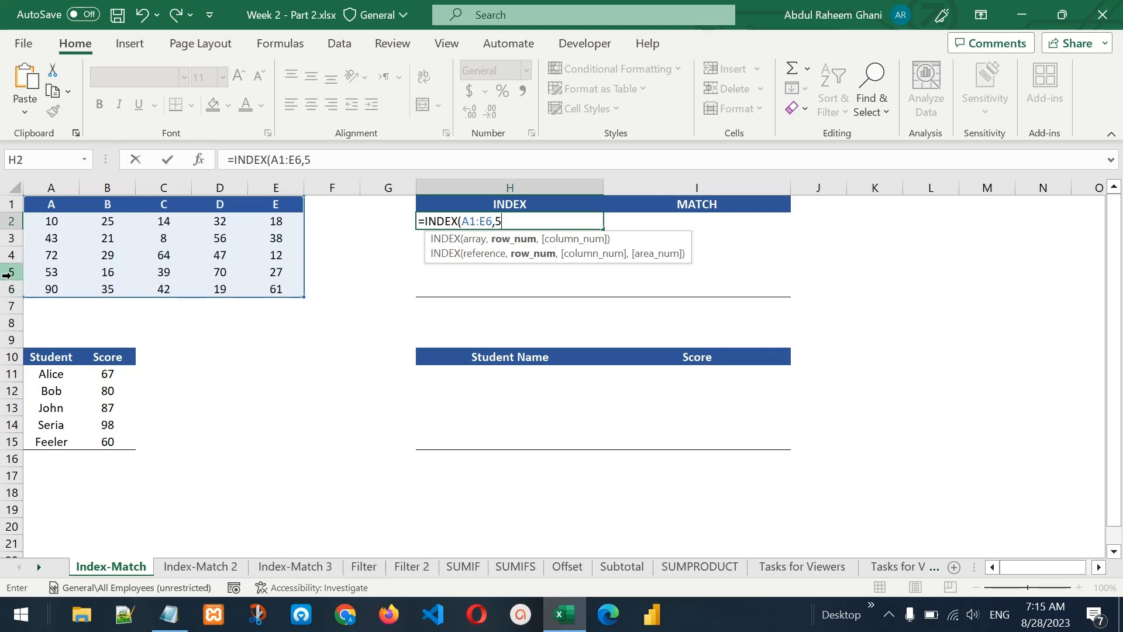
type("5,2")
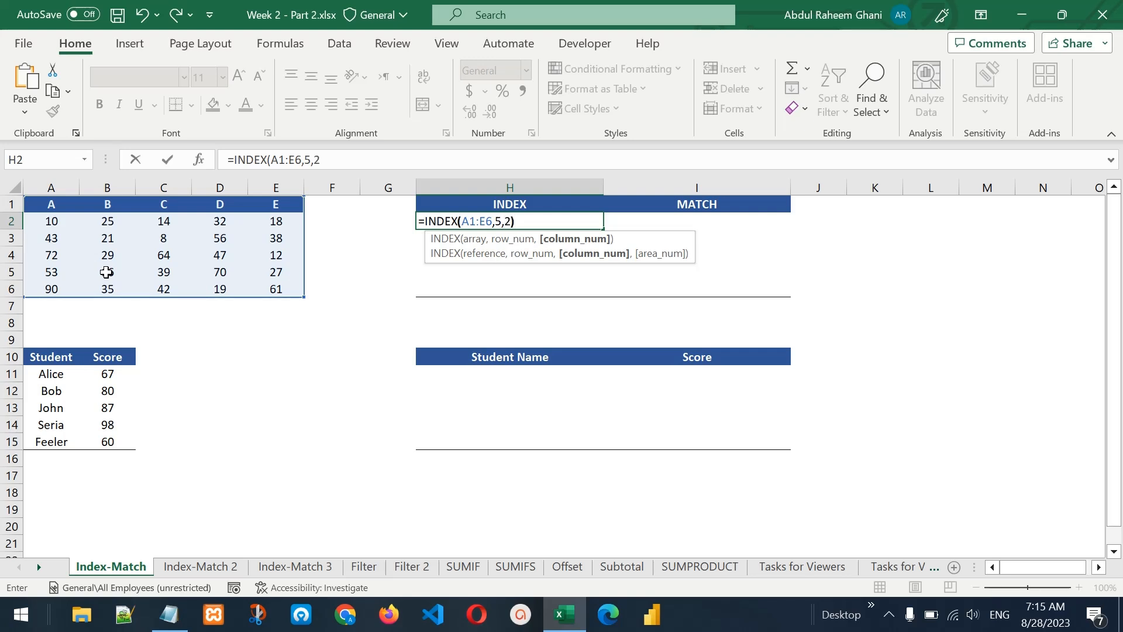
type(")")
key("Return")
key("Up")
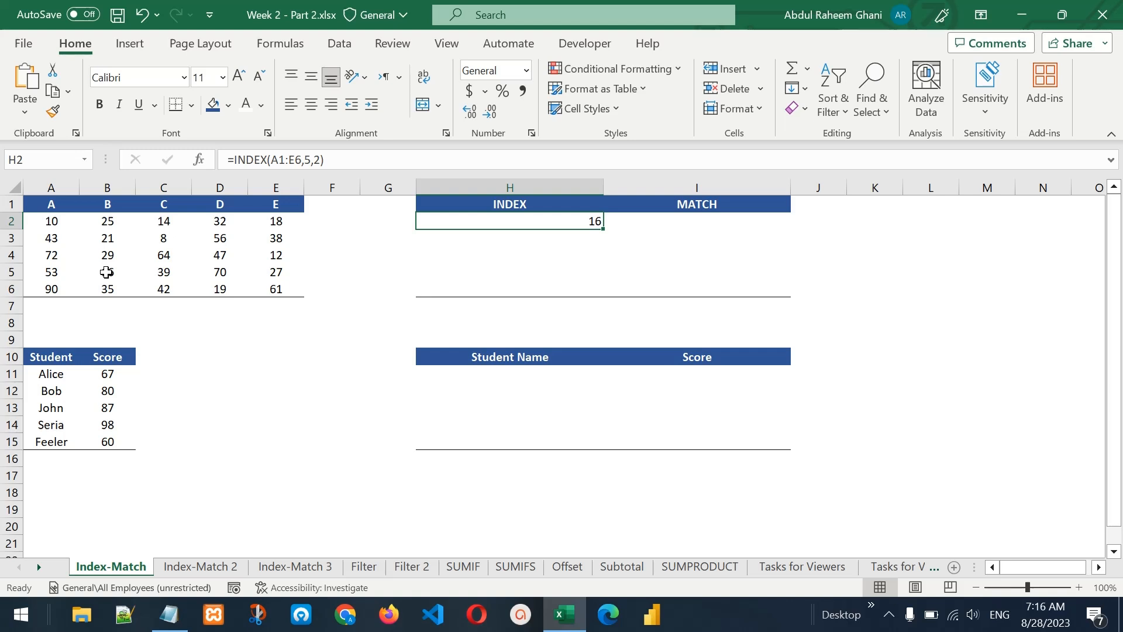
key("Delete")
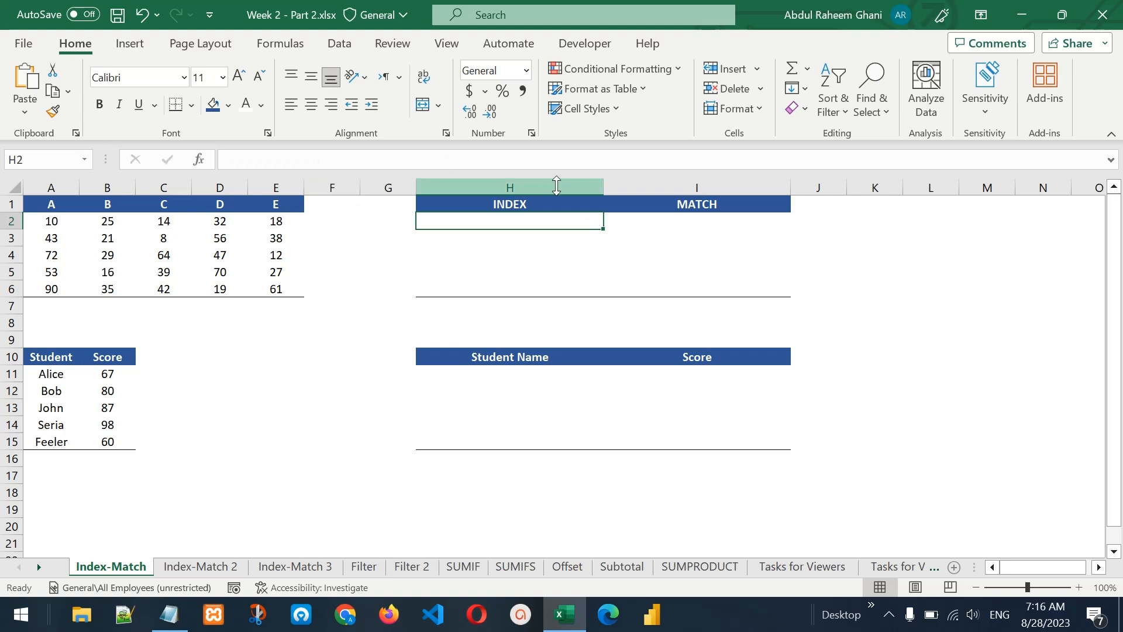
Step: Enter =MATCH(E5,E1:E6,0) in cell I2 to find the exact-match position of E5 within column E
left_click(643, 226)
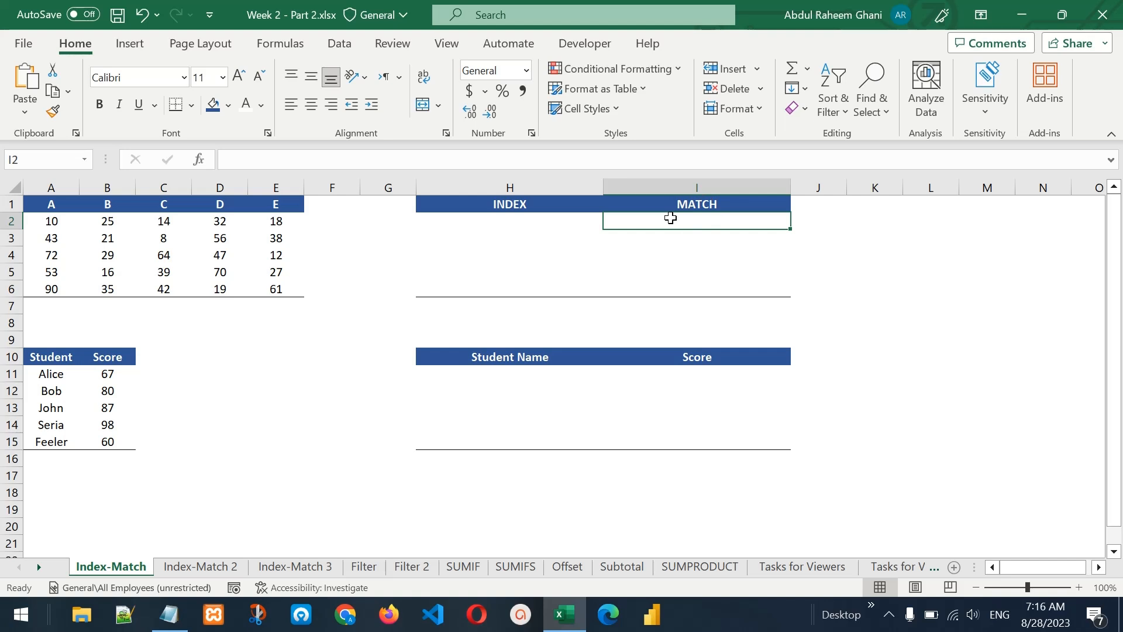
left_click(555, 220)
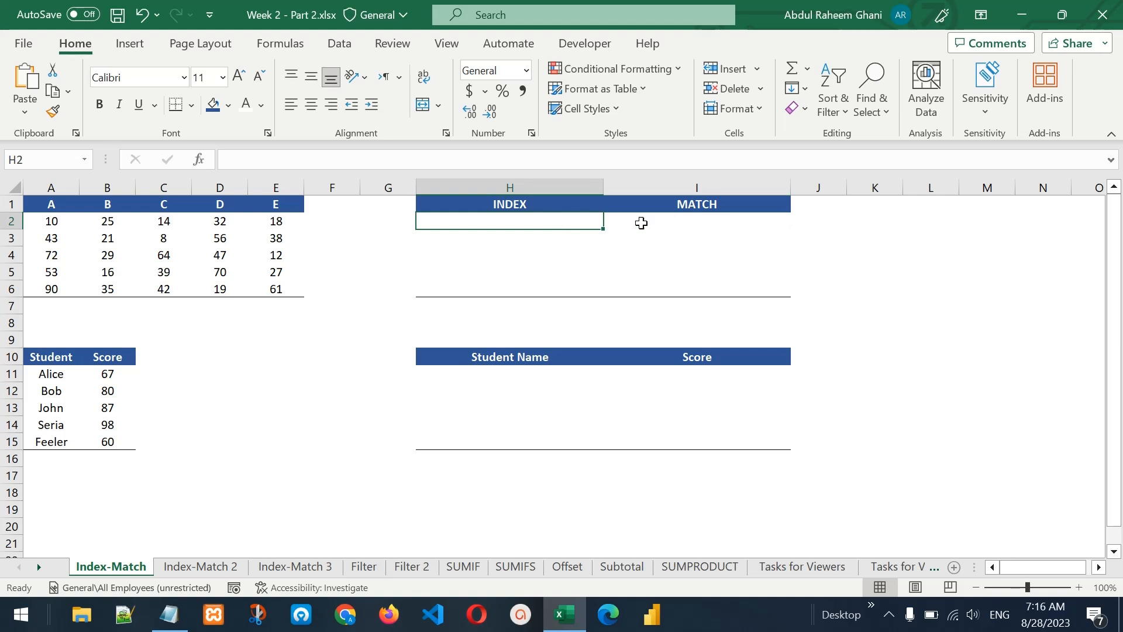
left_click(686, 219)
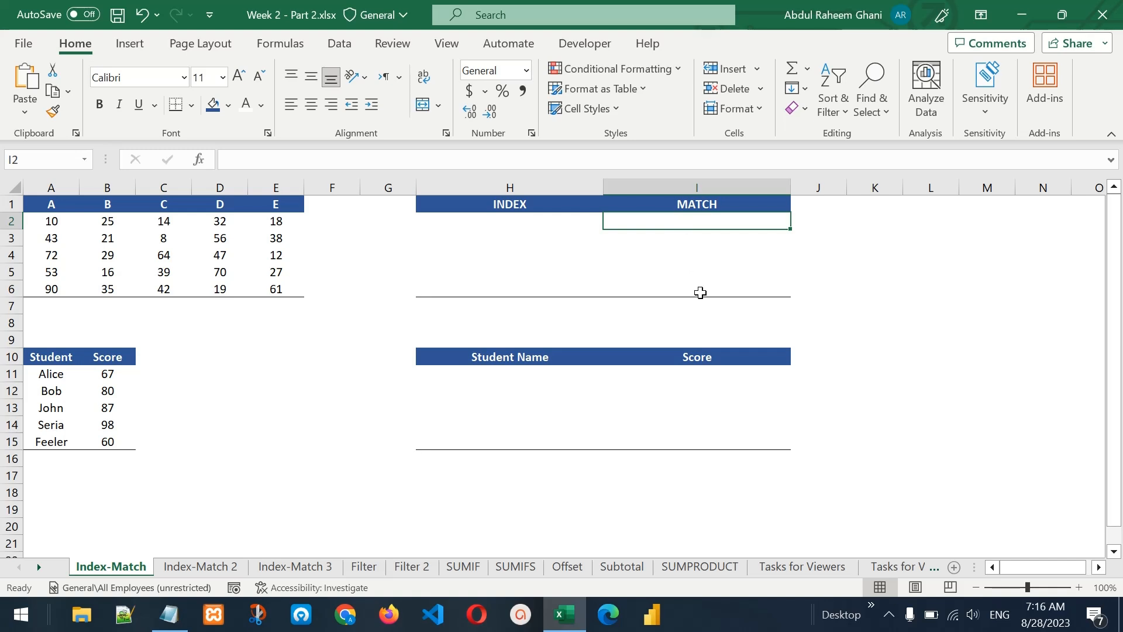
type("=")
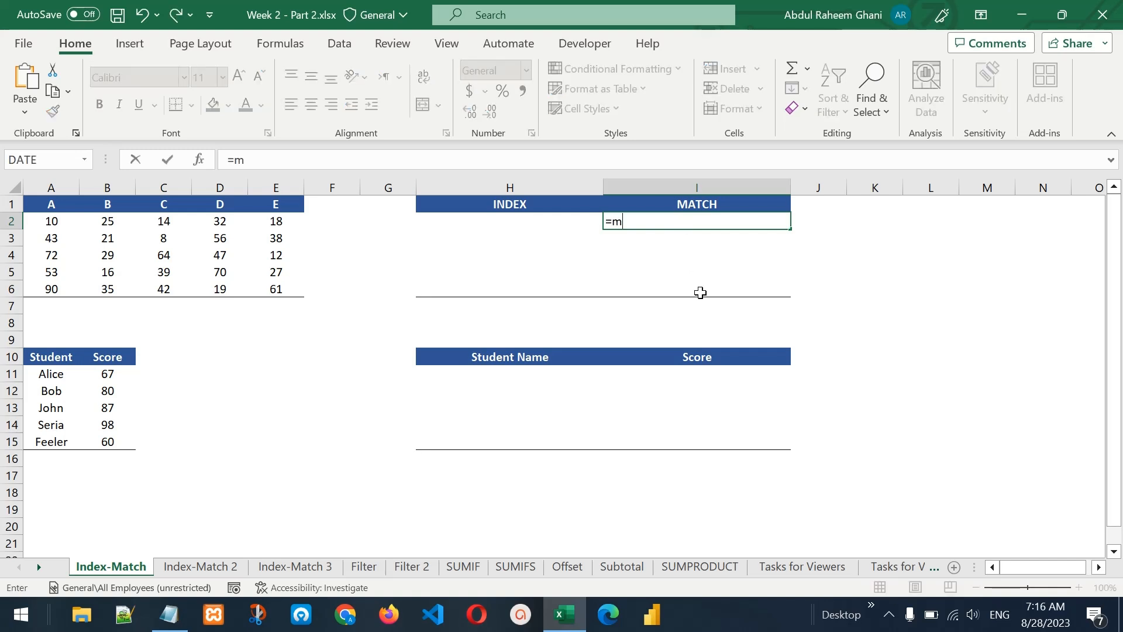
type("mat")
key("Tab")
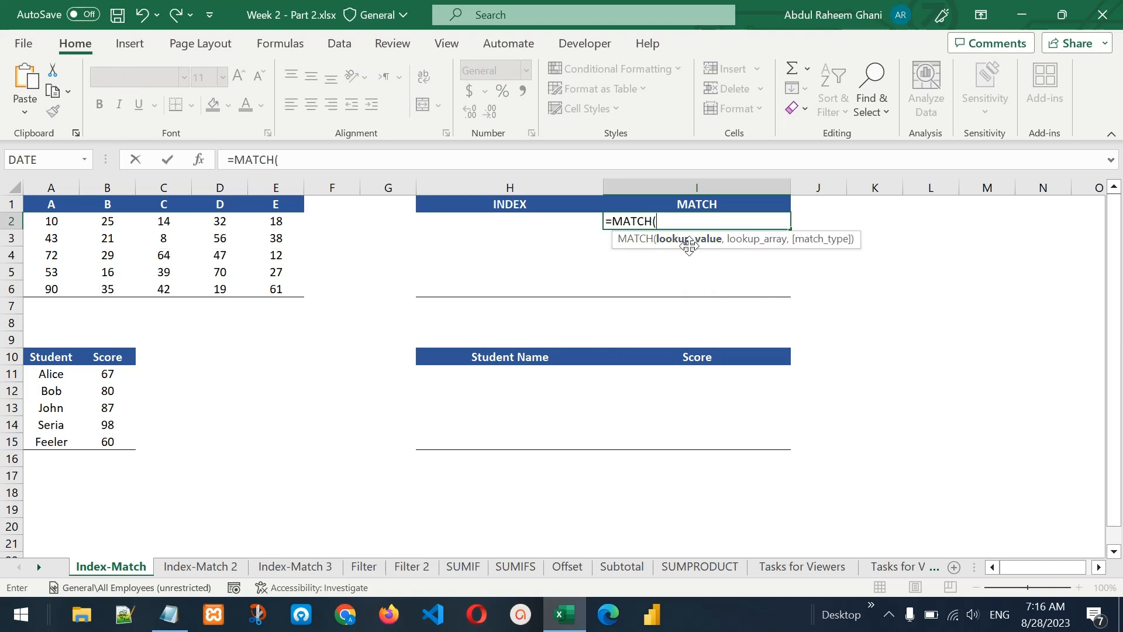
left_click(274, 270)
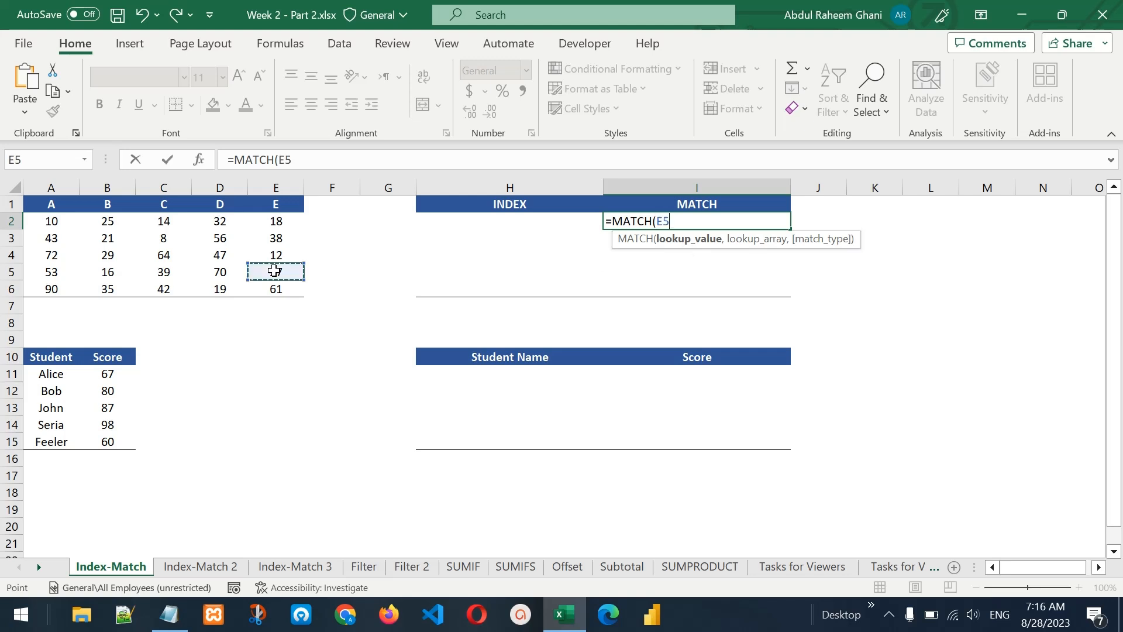
type(",")
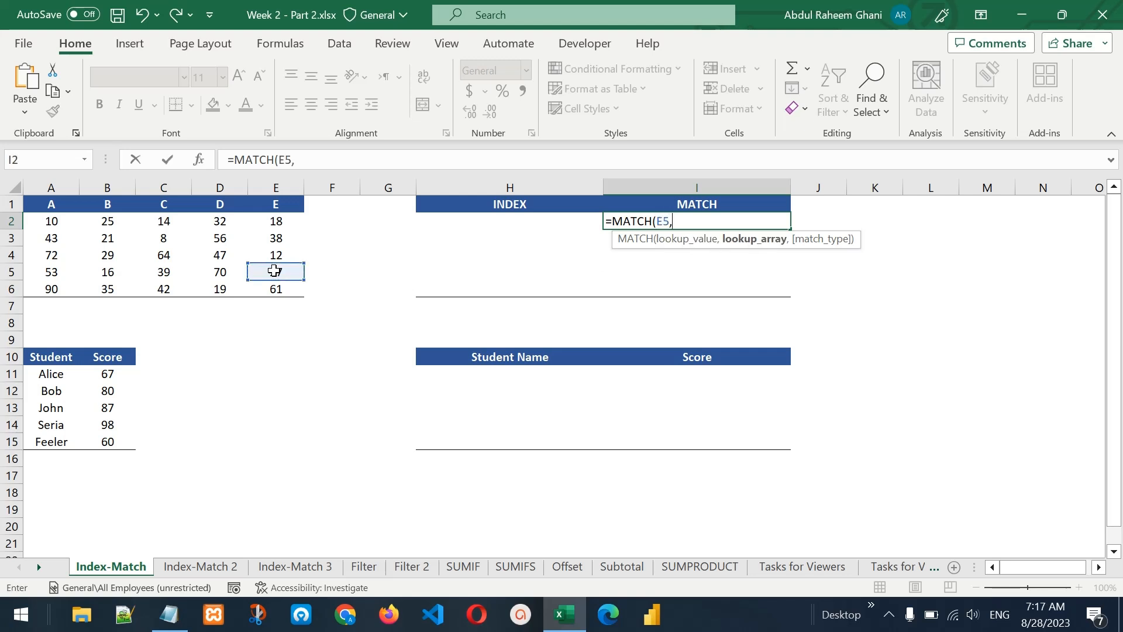
left_click_drag(269, 205, 289, 290)
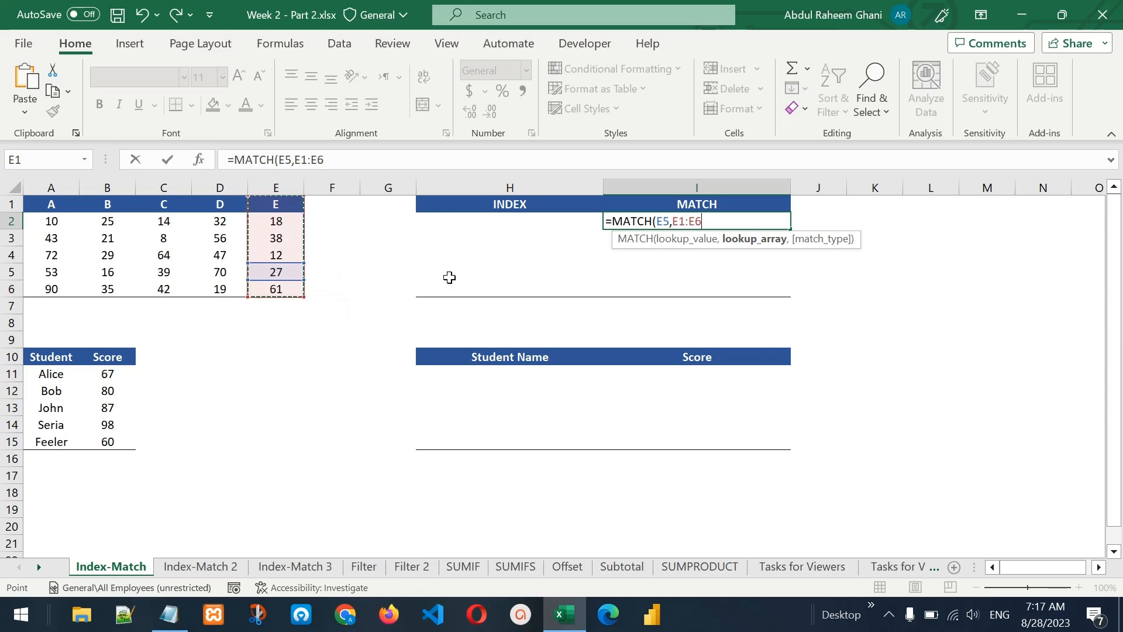
type(",")
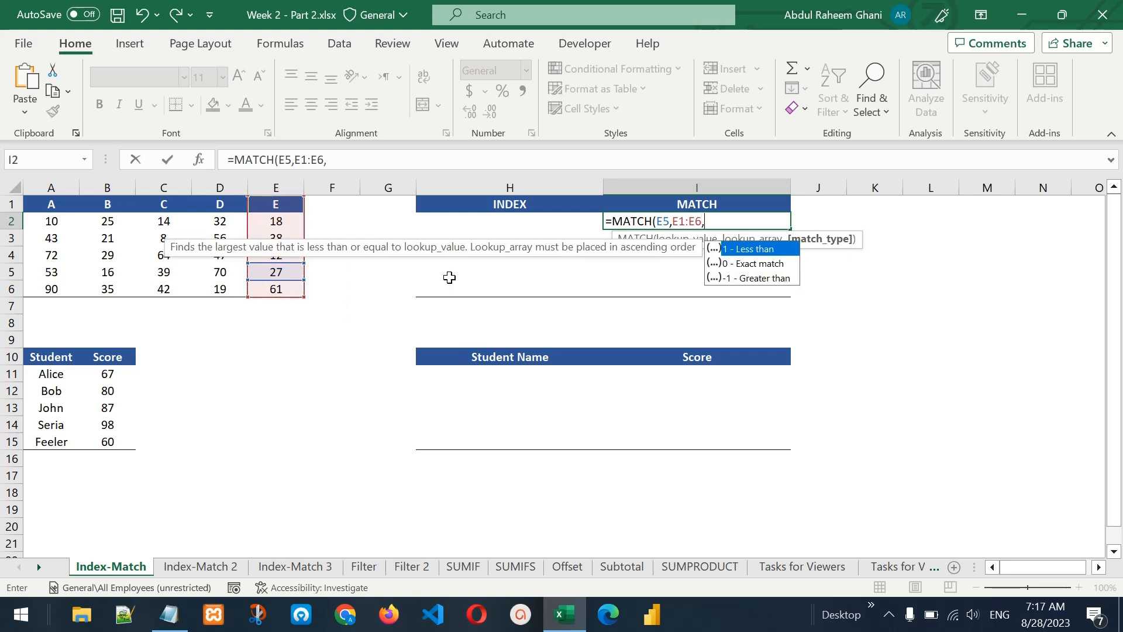
type("0)")
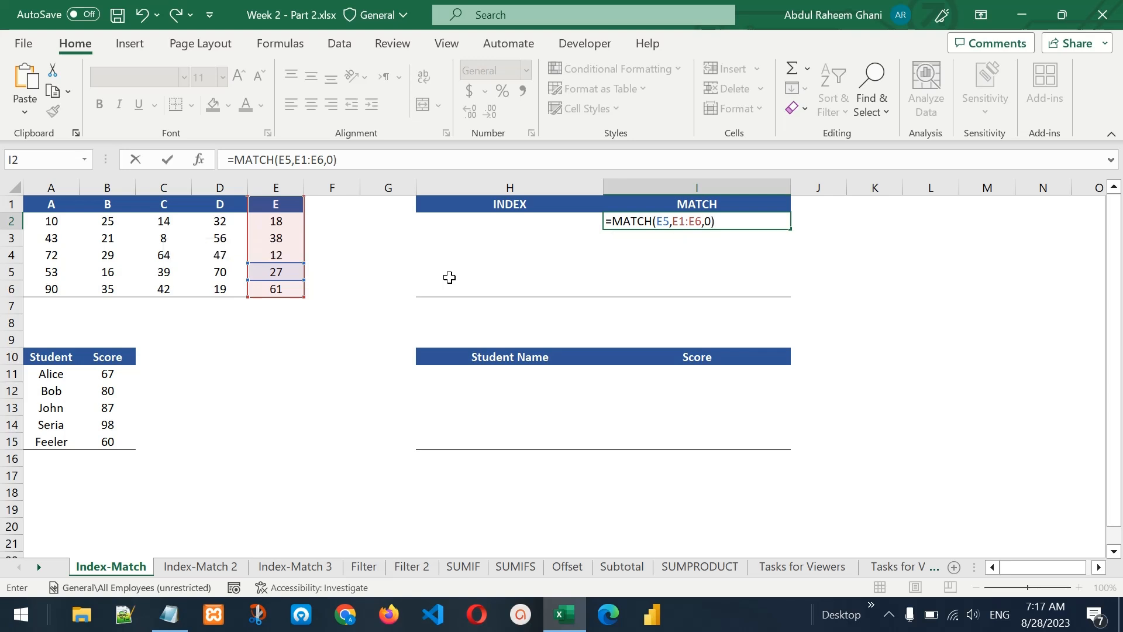
key("ctrl+Return")
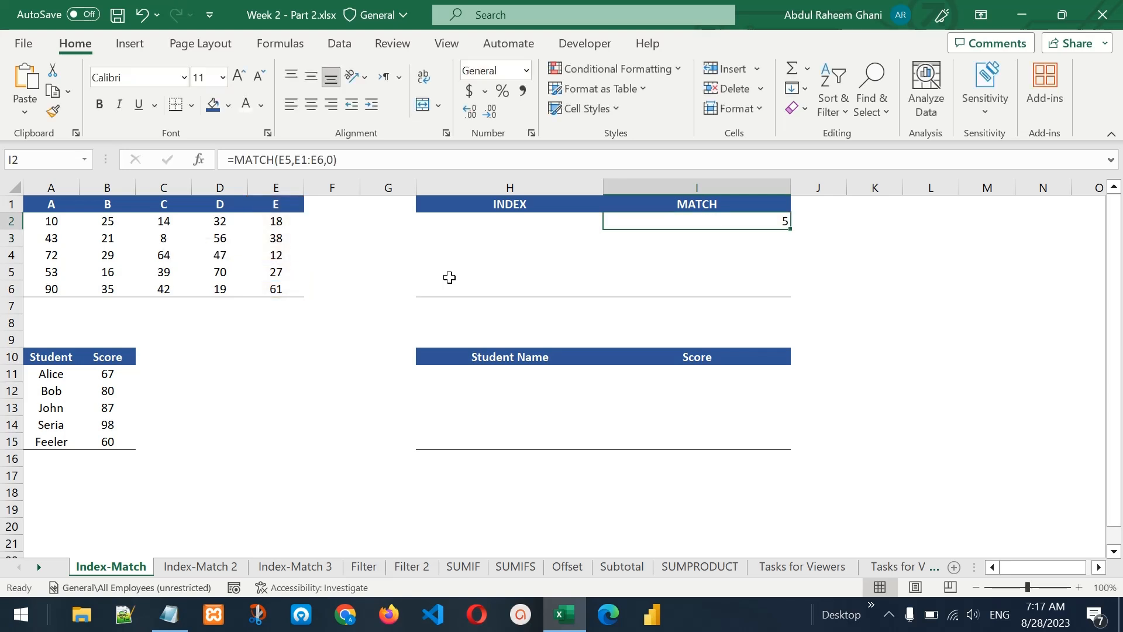
Step: Check the MATCH result in I2 against the lookup range E1:E6
left_click(273, 198)
left_click_drag(273, 197, 275, 293)
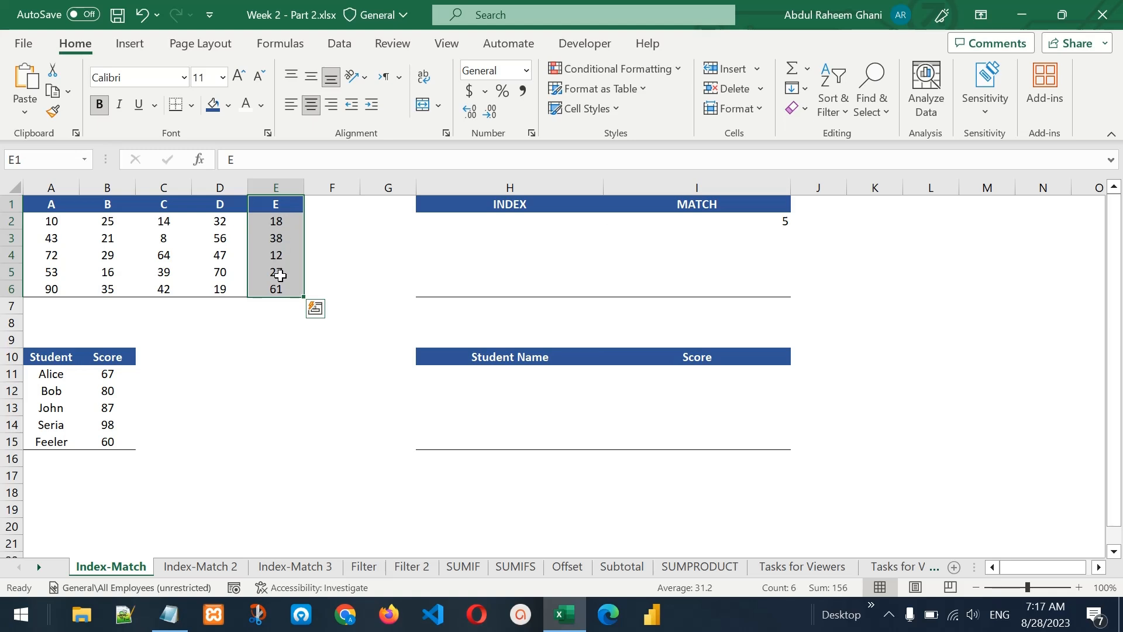
left_click(758, 221)
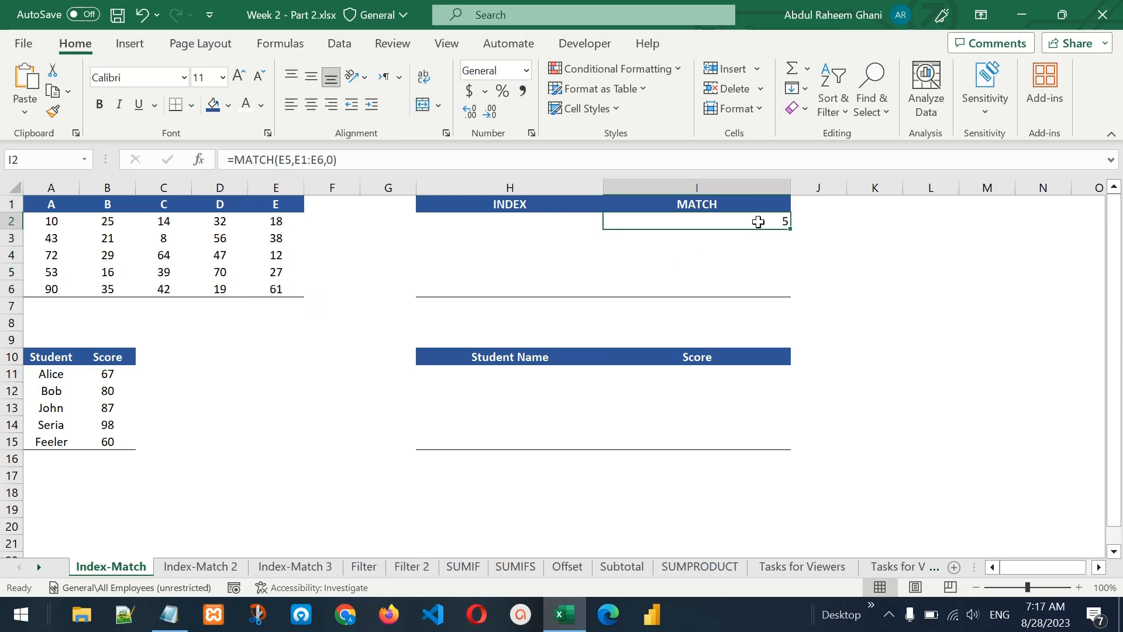
Step: Change the formula in I2 to =MATCH(D6,A6:E6,0) to find the exact-match position of D6 within row 6
double_click(758, 221)
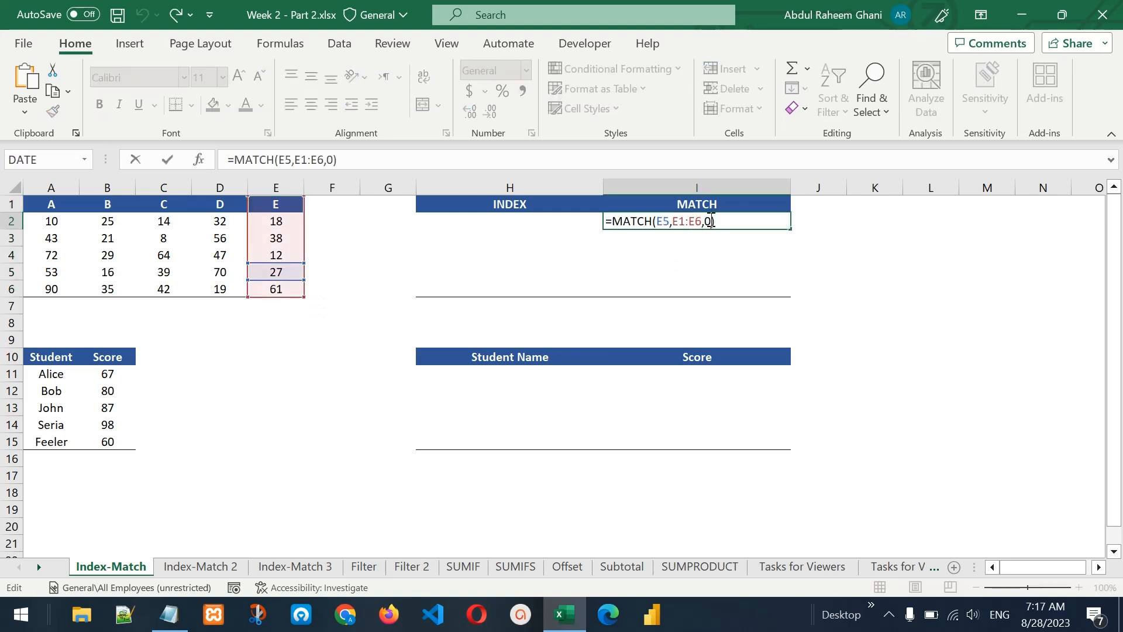
left_click(711, 221)
key("BackSpace")
key("BackSpace")
key("BackSpace")
key("BackSpace")
key("BackSpace")
key("BackSpace")
key("BackSpace")
key("BackSpace")
key("BackSpace")
key("BackSpace")
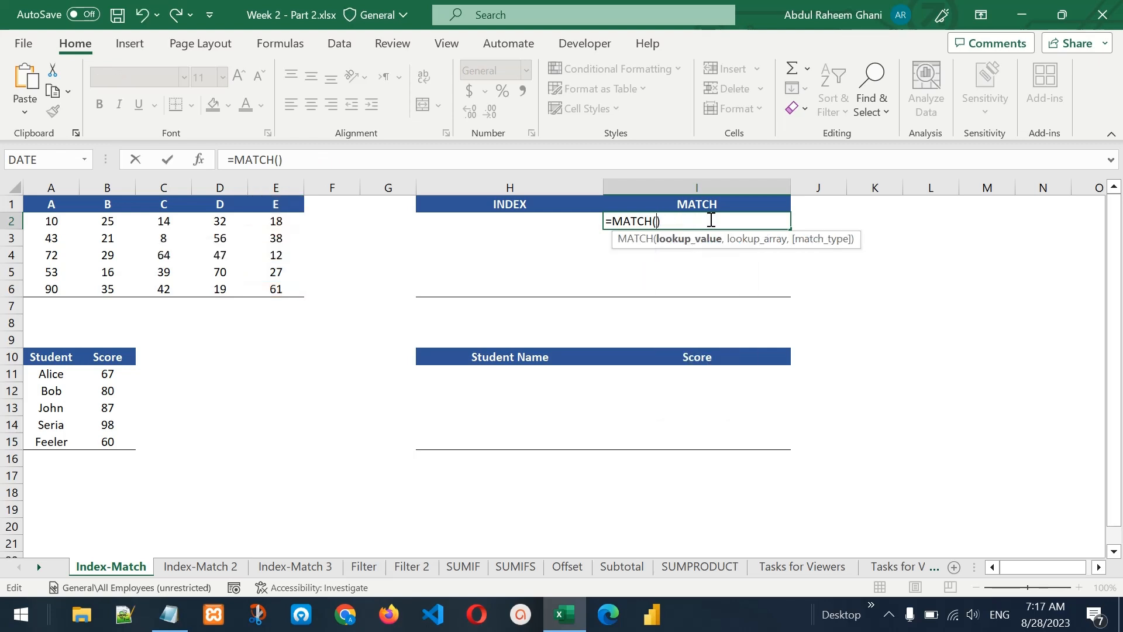
left_click(226, 290)
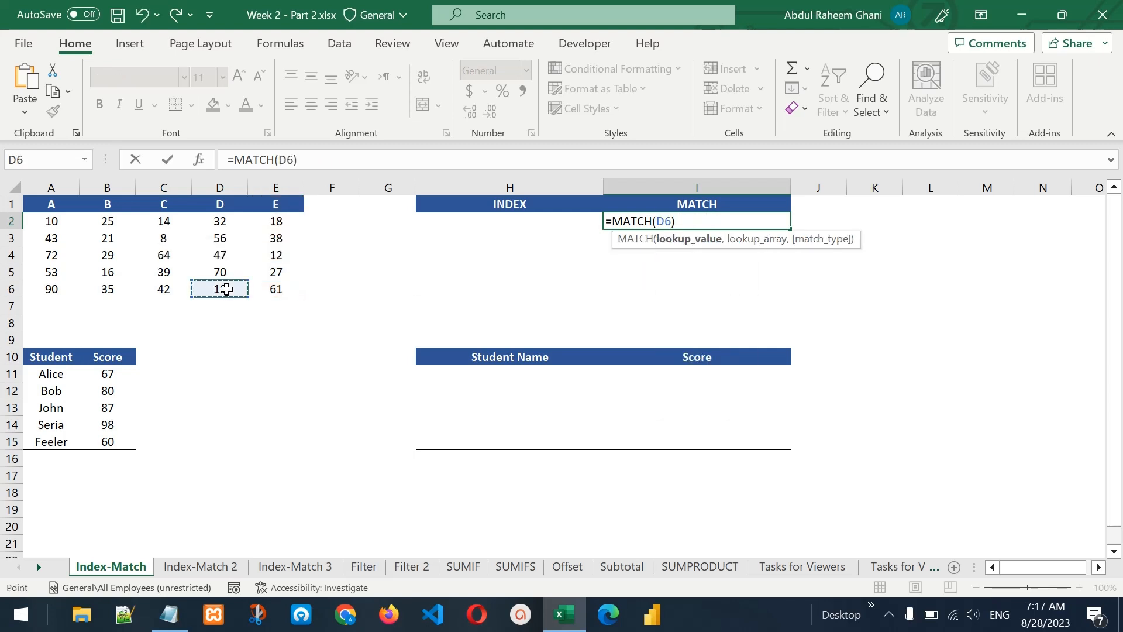
type(",")
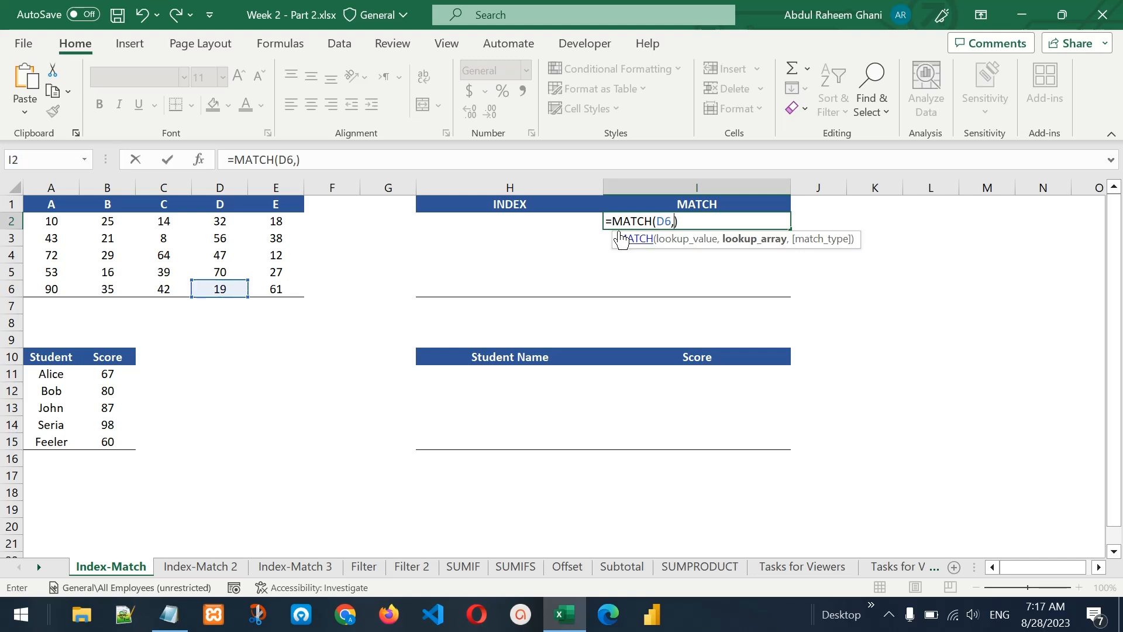
left_click_drag(54, 290, 283, 286)
type(",0")
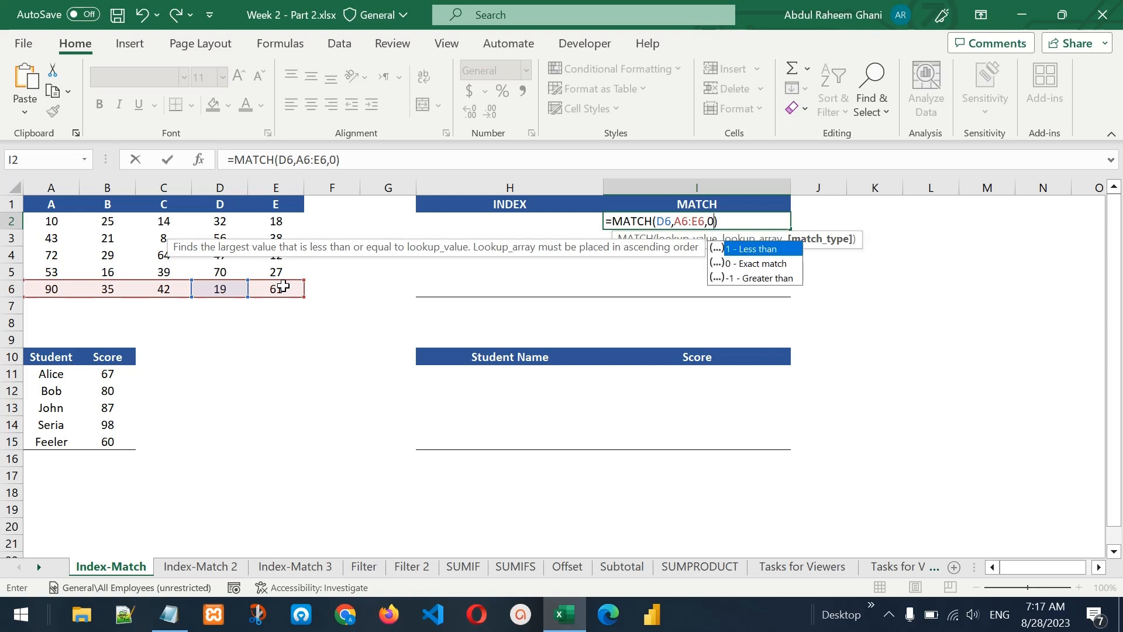
key("ctrl+Return")
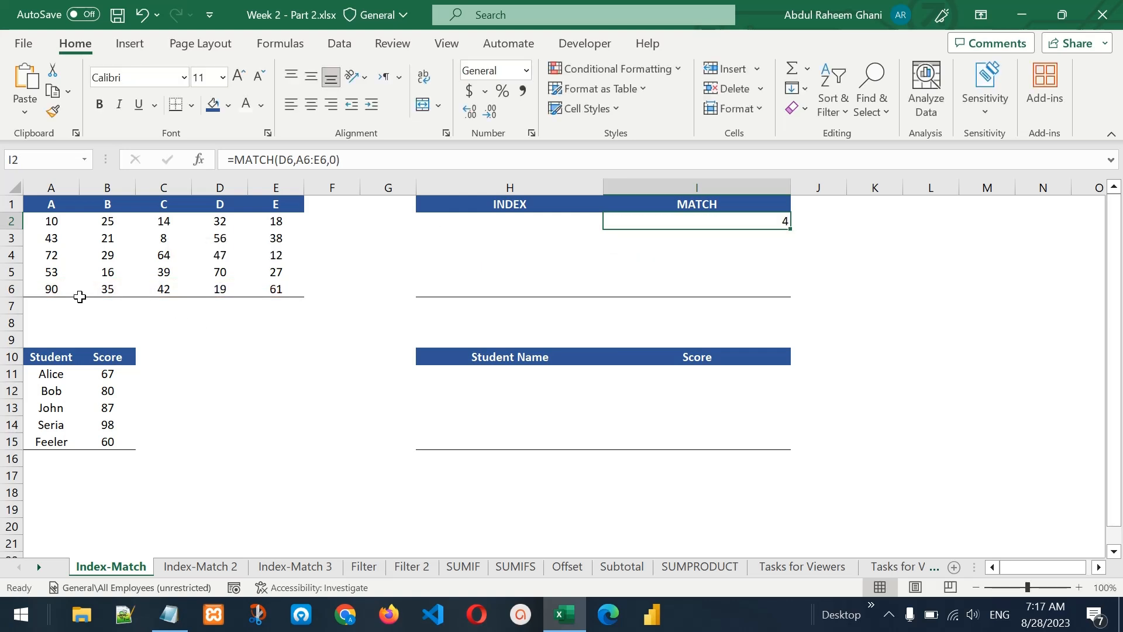
Step: Check the lookup cell D6 and clear the MATCH formula from I2
left_click(226, 291)
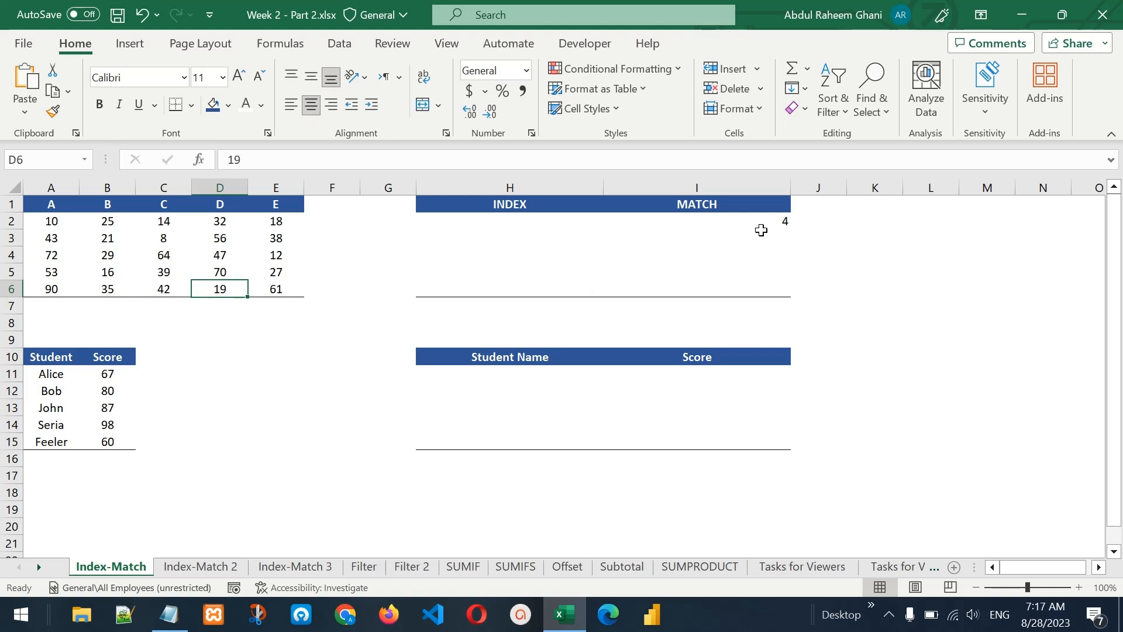
left_click(773, 221)
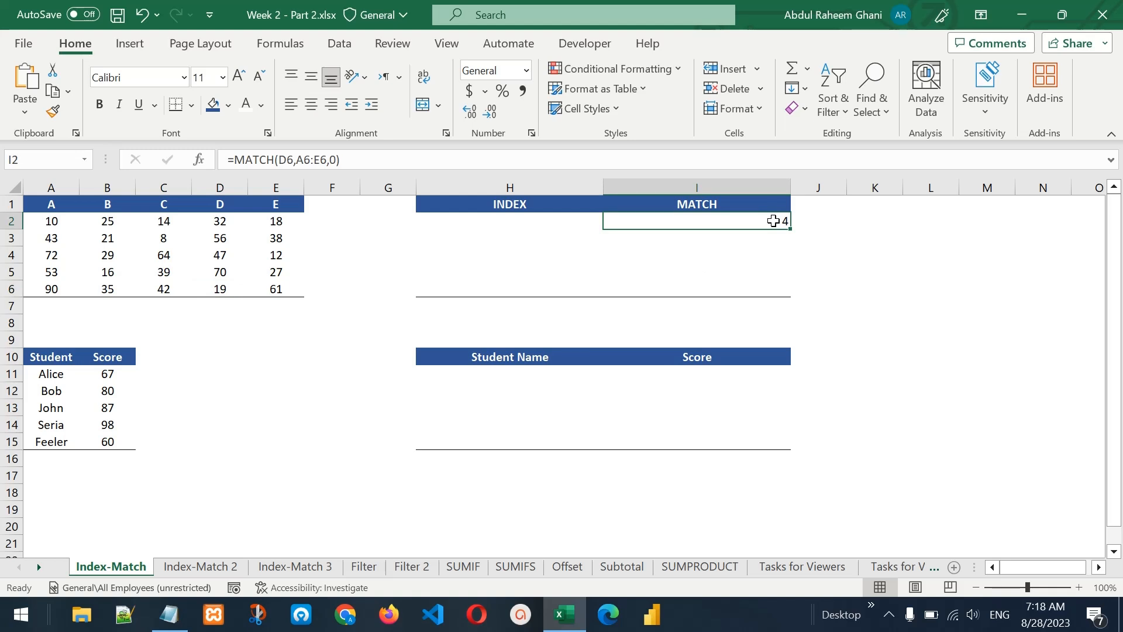
key("Delete")
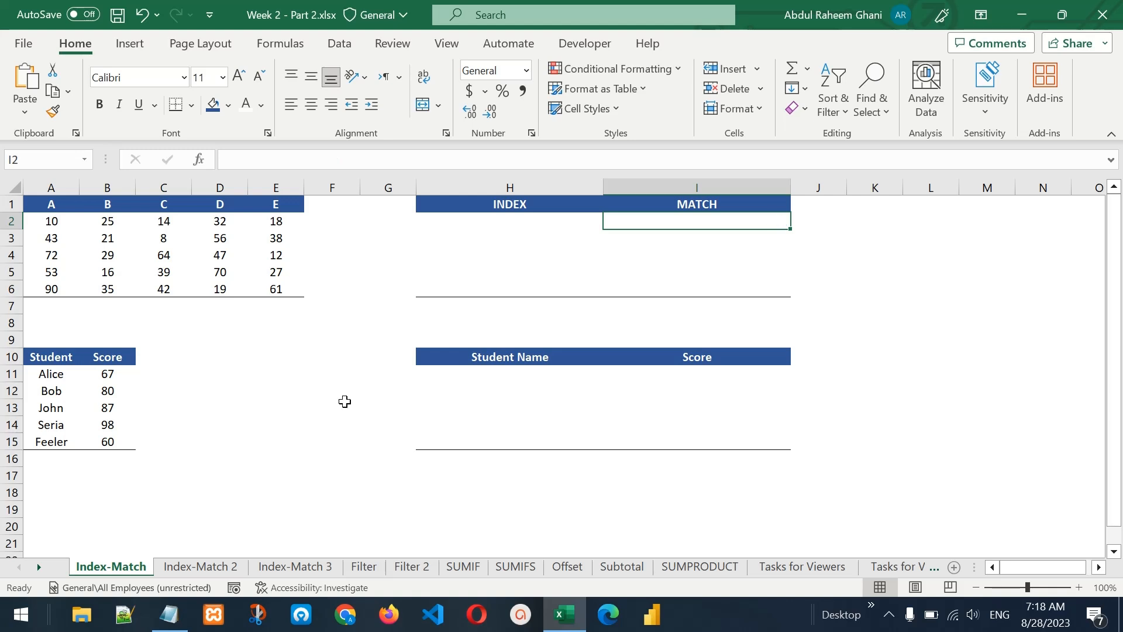
Step: Review the Student and Score table, and enter the third student's name in cell H11 under Student Name
left_click(52, 358)
left_click_drag(52, 357, 109, 450)
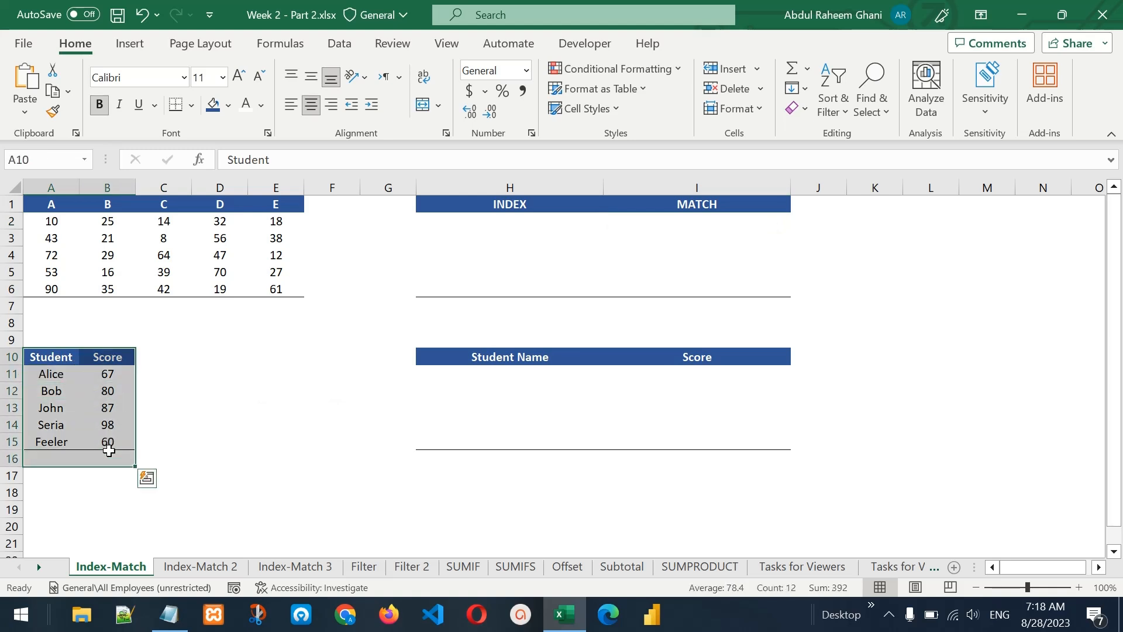
left_click(108, 356)
left_click(711, 373)
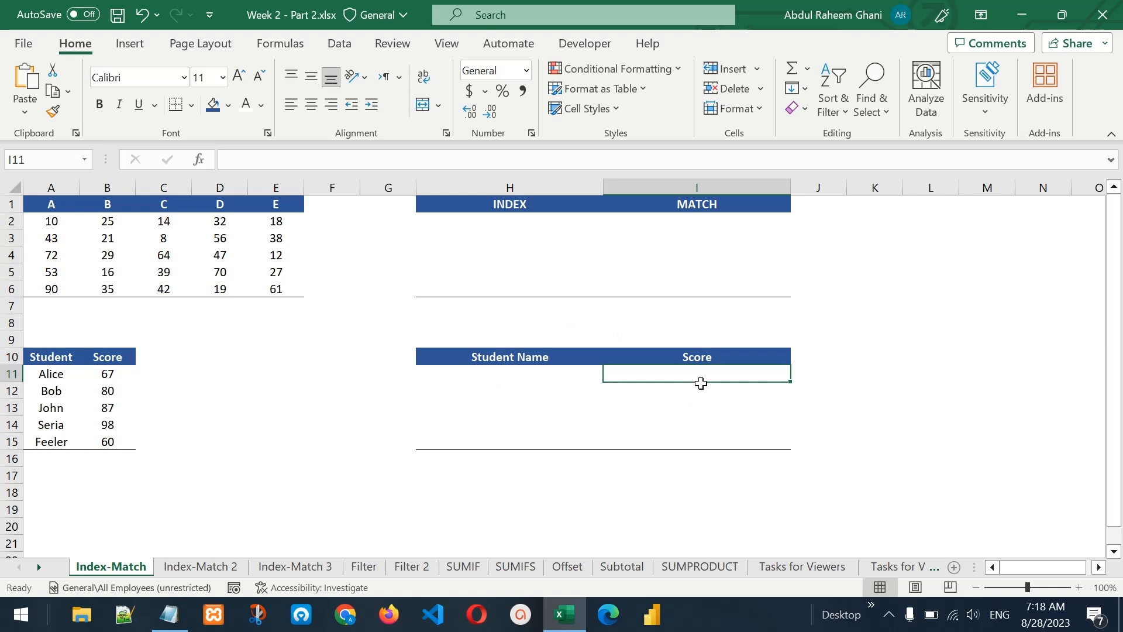
left_click(498, 375)
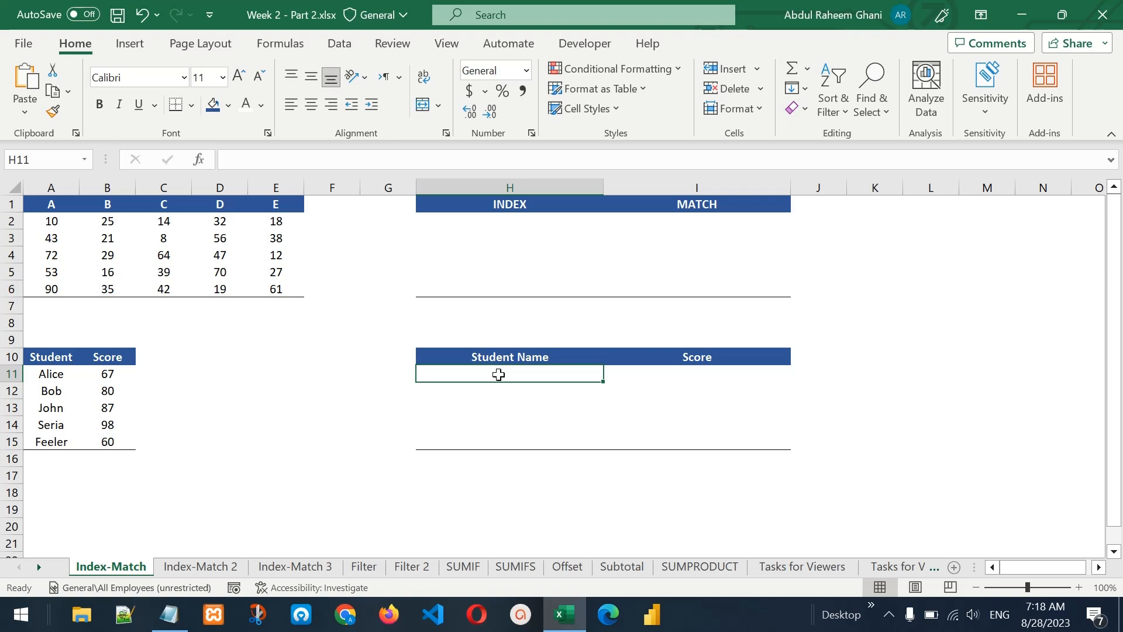
type("John")
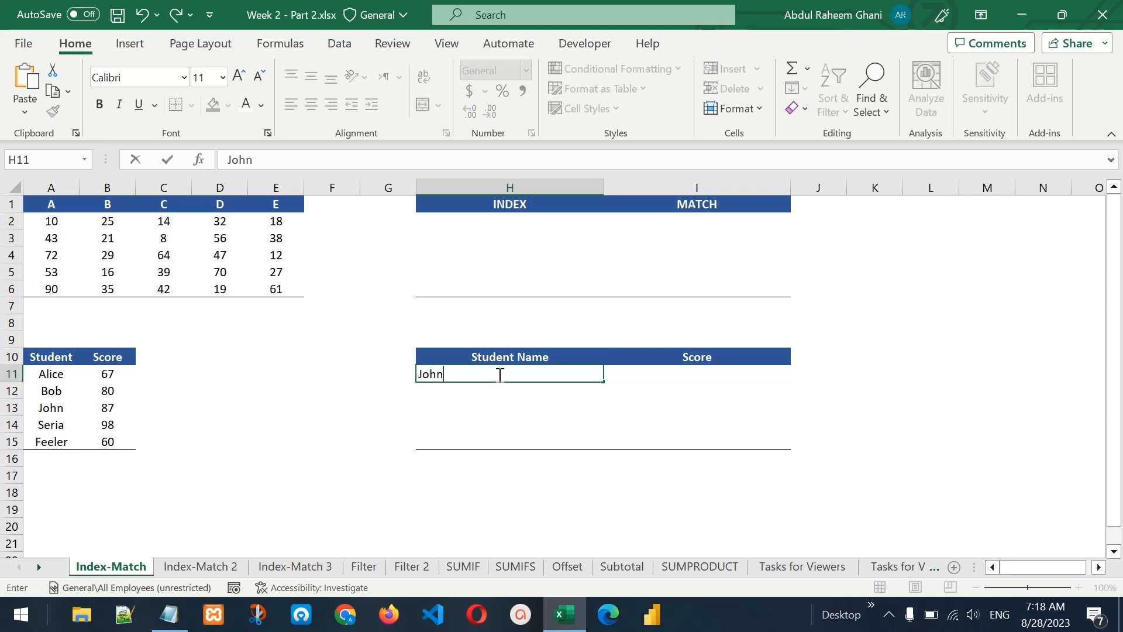
Step: Enter =MATCH(H11,A10:A15,0) in cell I11 to find the student's exact-match position in the Student column
left_click(645, 375)
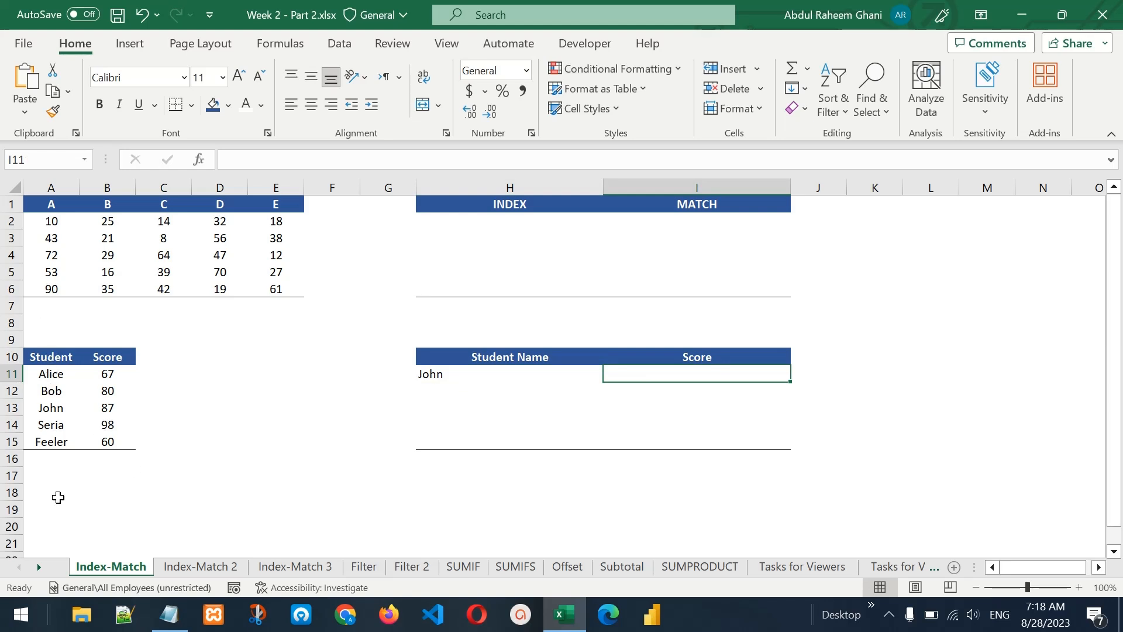
type("=mat")
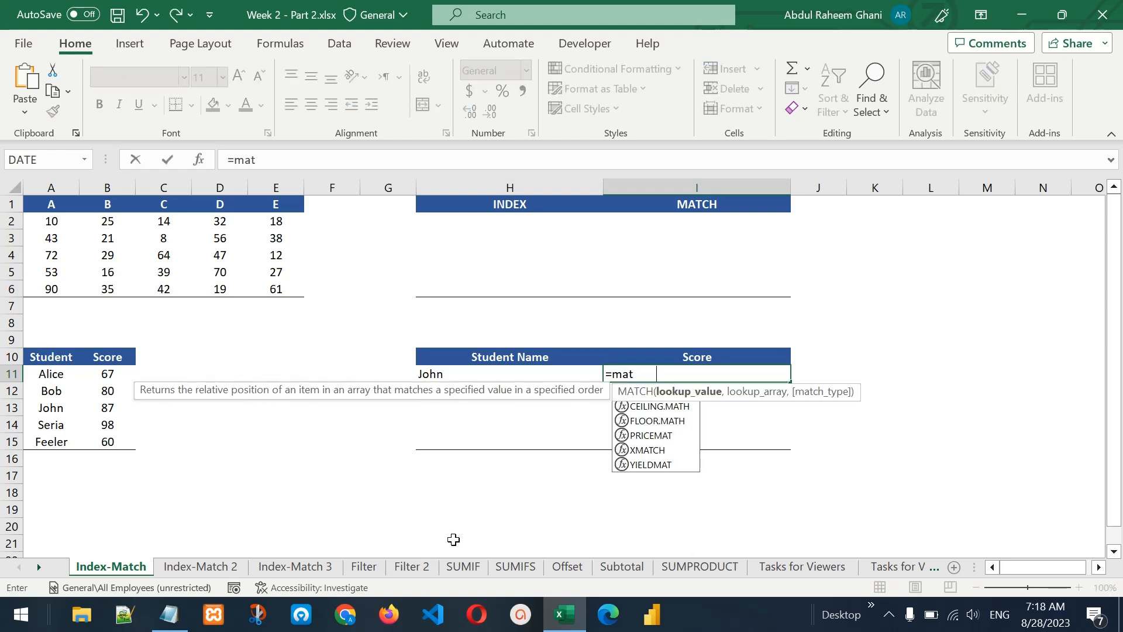
key("Tab")
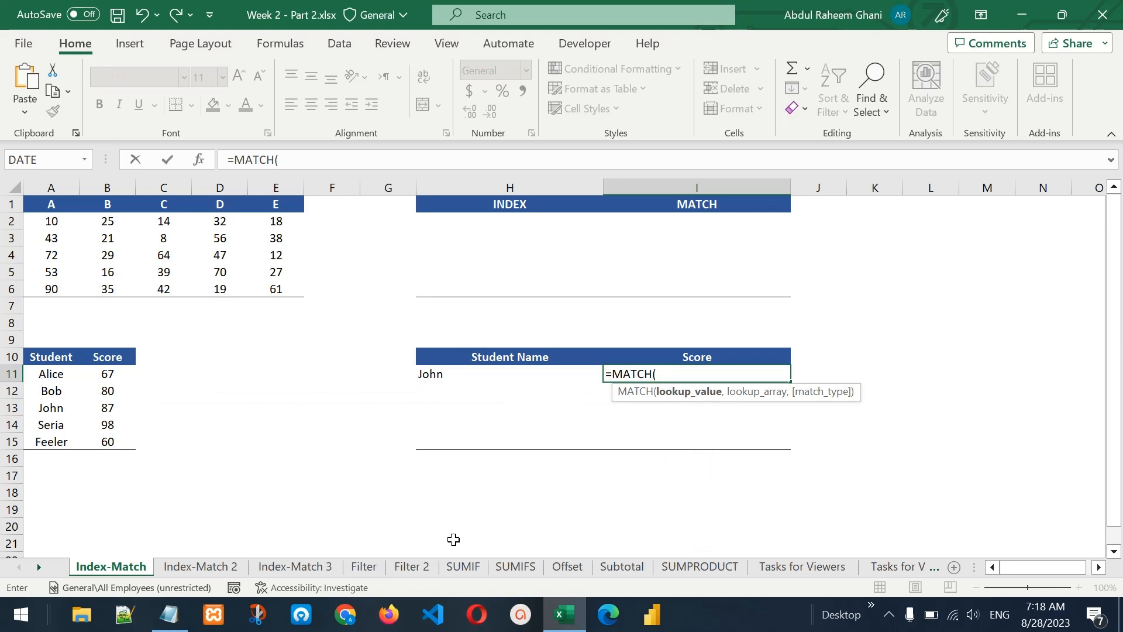
left_click(506, 376)
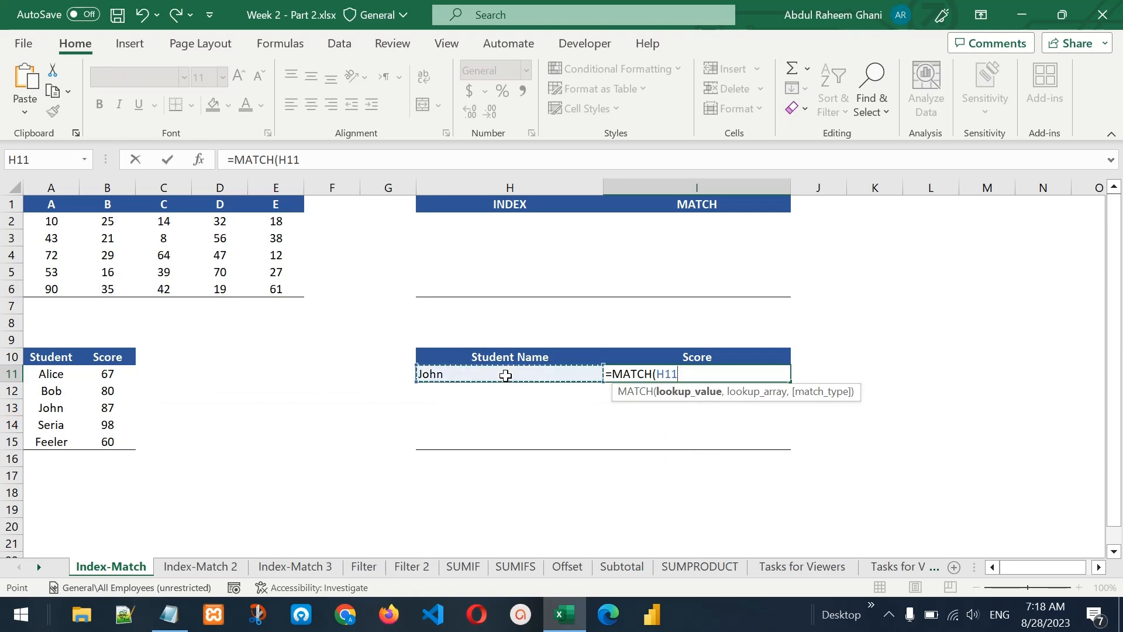
type(",")
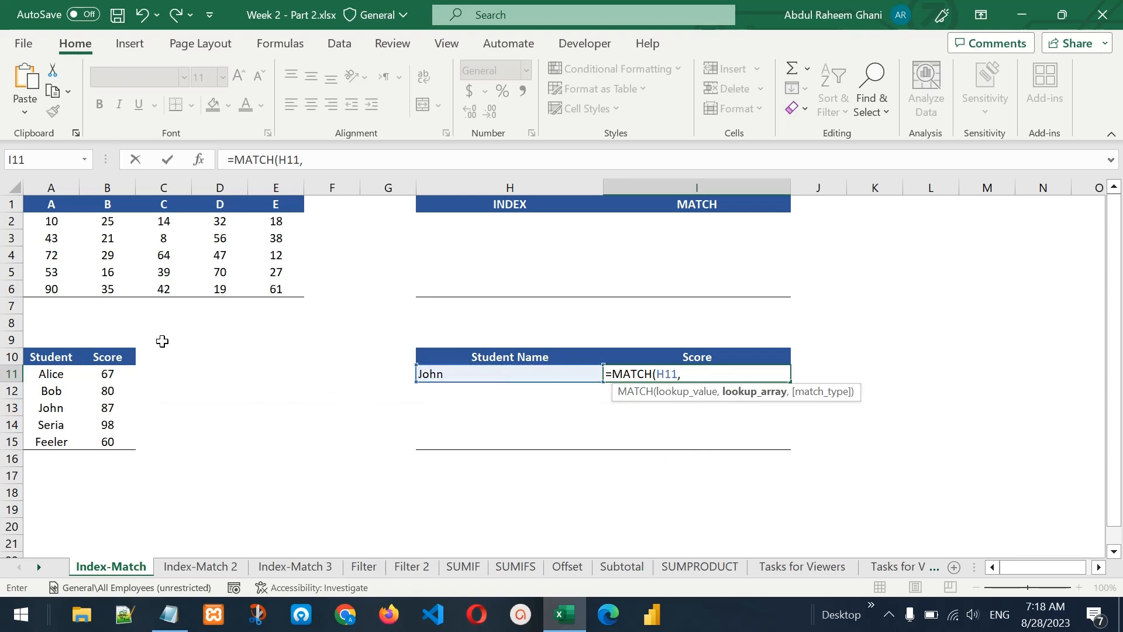
left_click_drag(67, 363, 59, 447)
type(",")
type("0:A15,0")
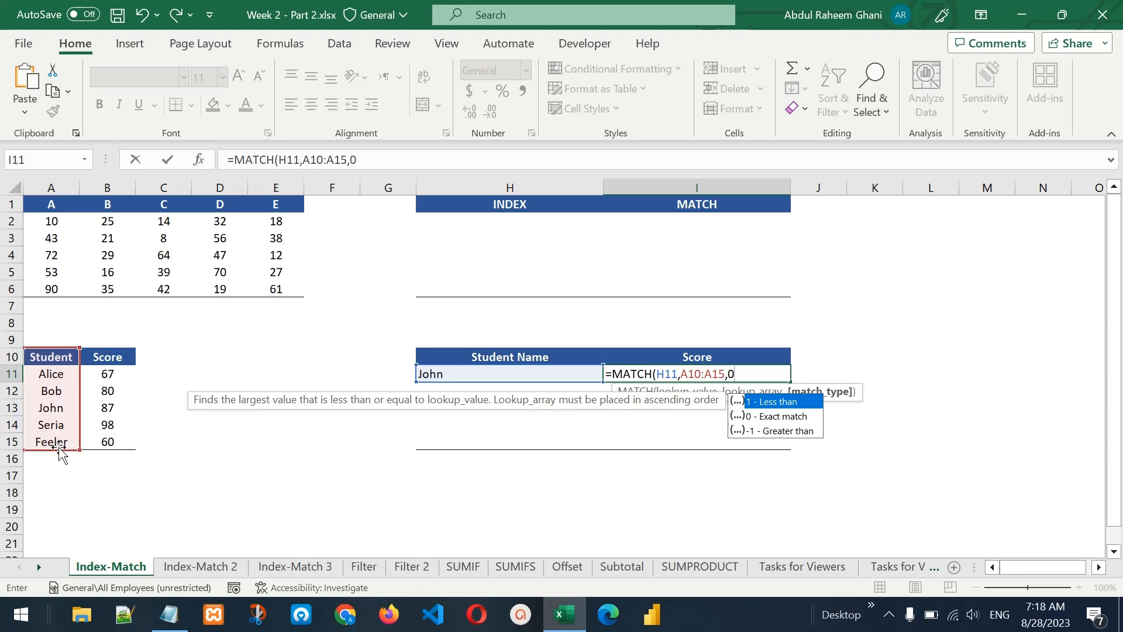
type(")")
key("Return")
key("Up")
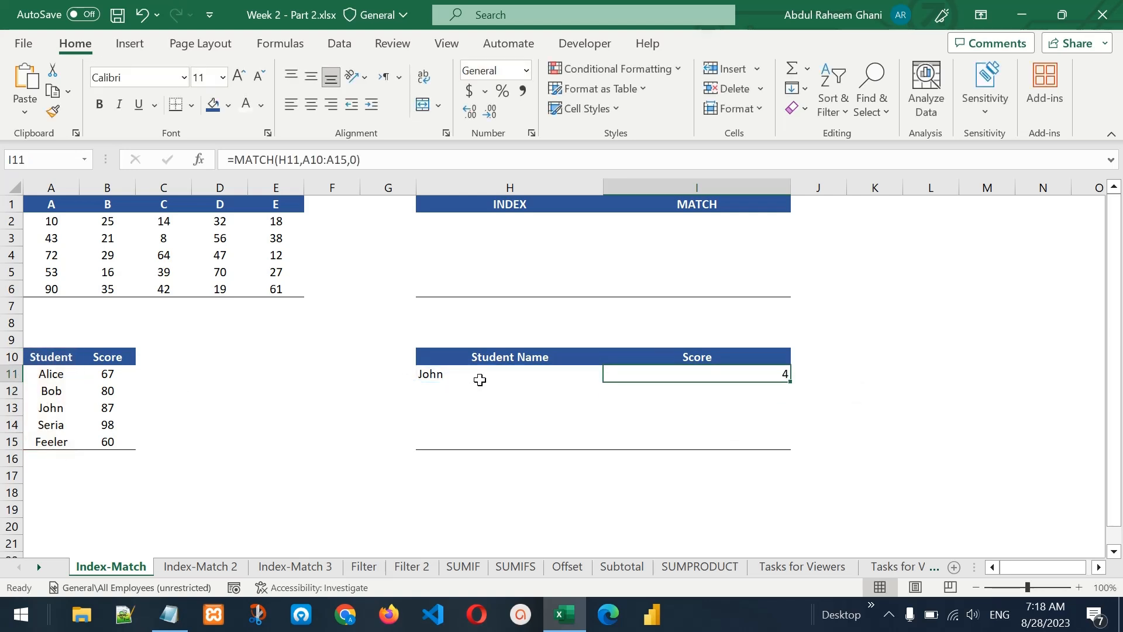
Step: Count down the Student column from its header in A10 to the matched name in A13 to check the position
left_click(52, 358)
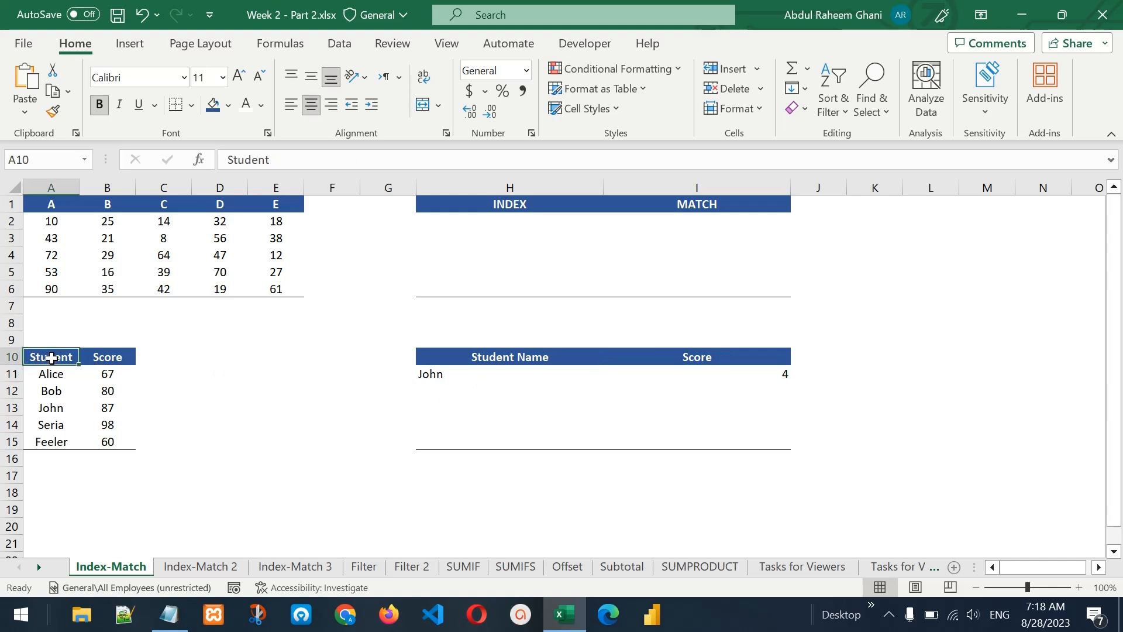
left_click(52, 374)
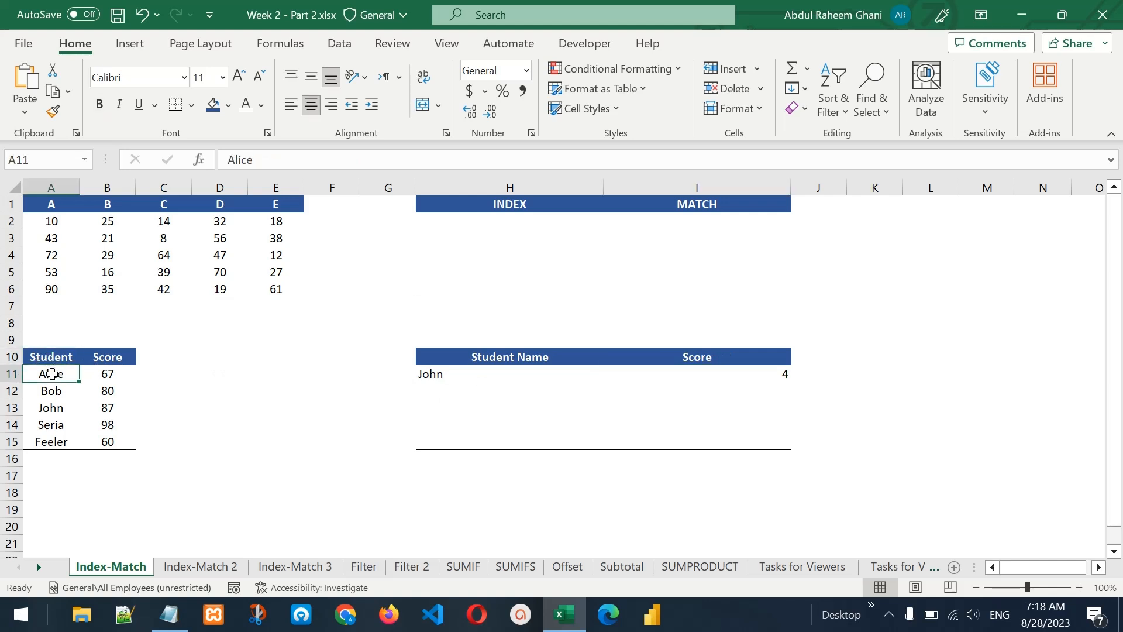
key("Down")
key("Down")
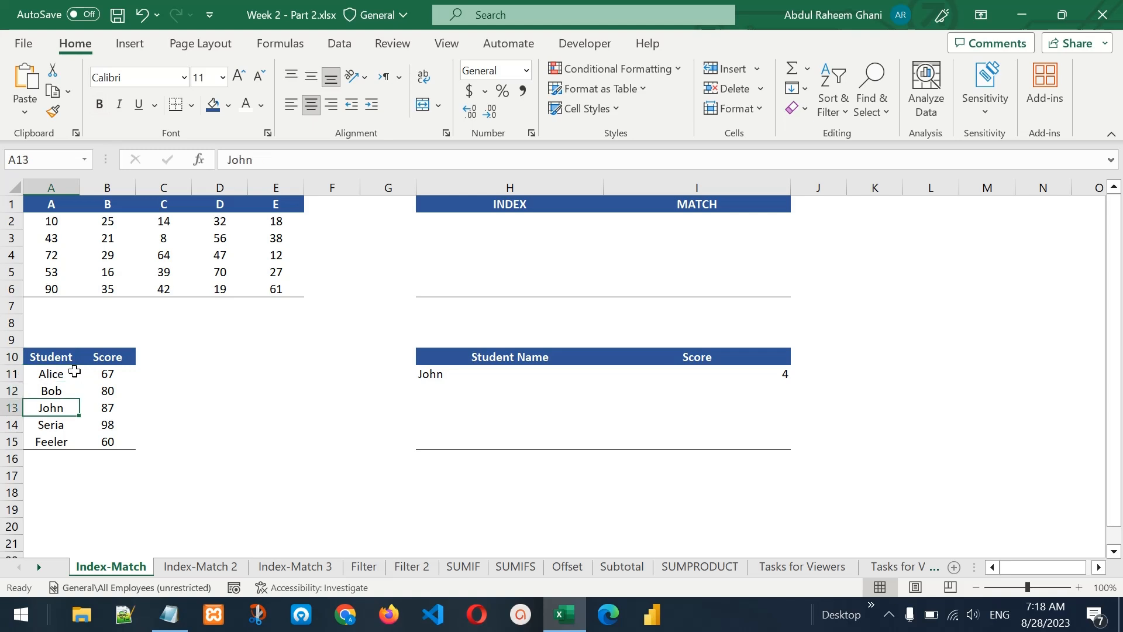
Step: Review the MATCH expression inside the formula in I11, leaving the formula as it is
left_click(727, 374)
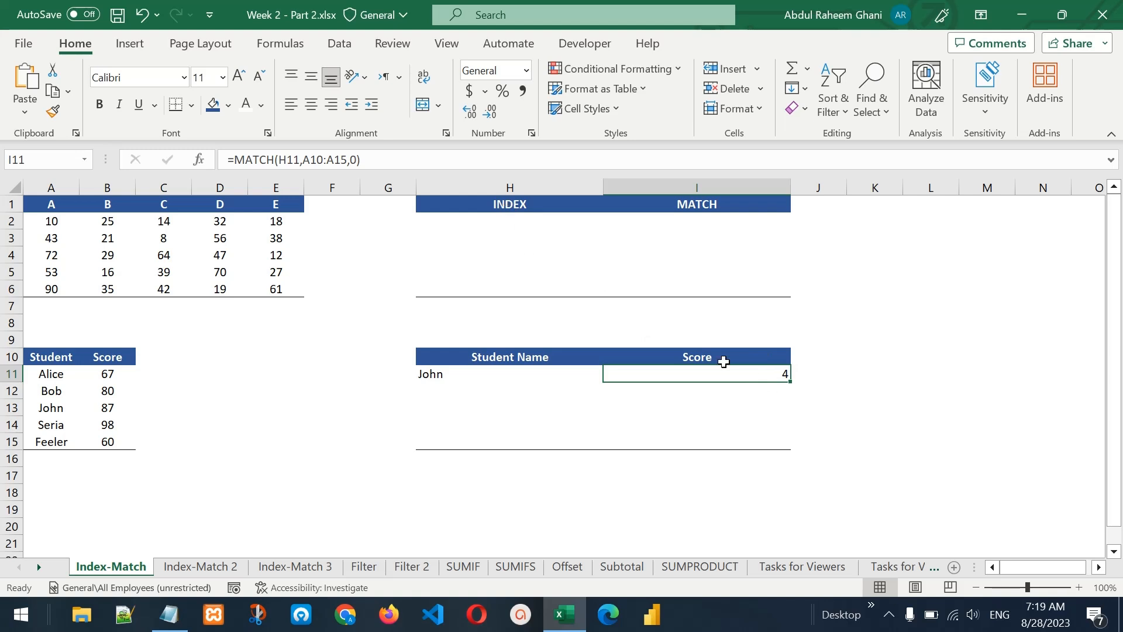
double_click(757, 375)
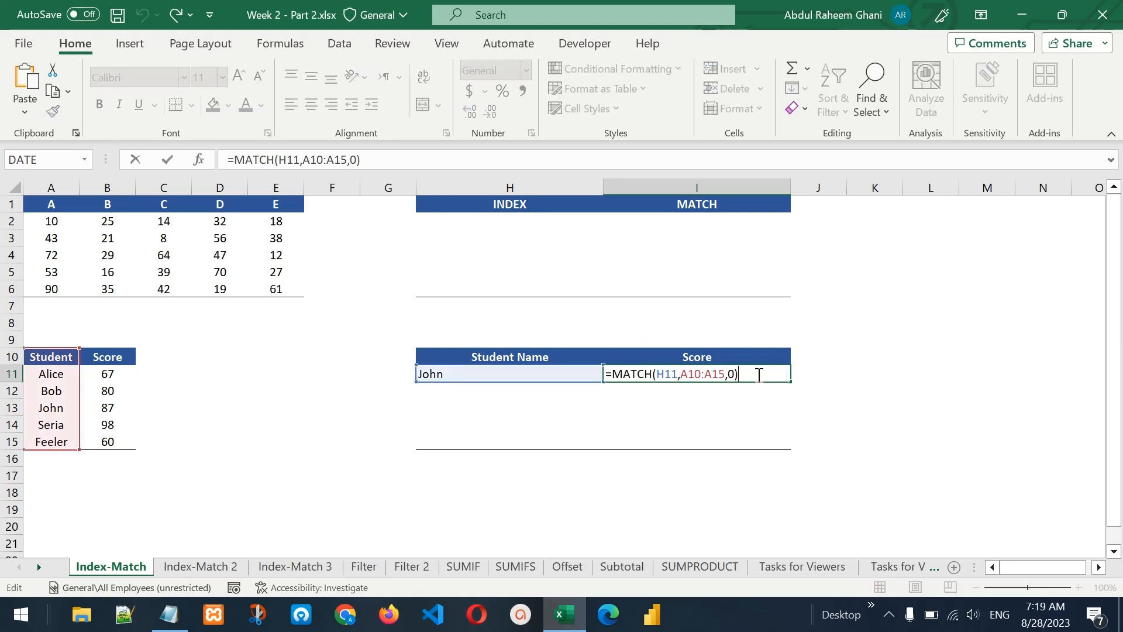
left_click_drag(613, 374, 739, 374)
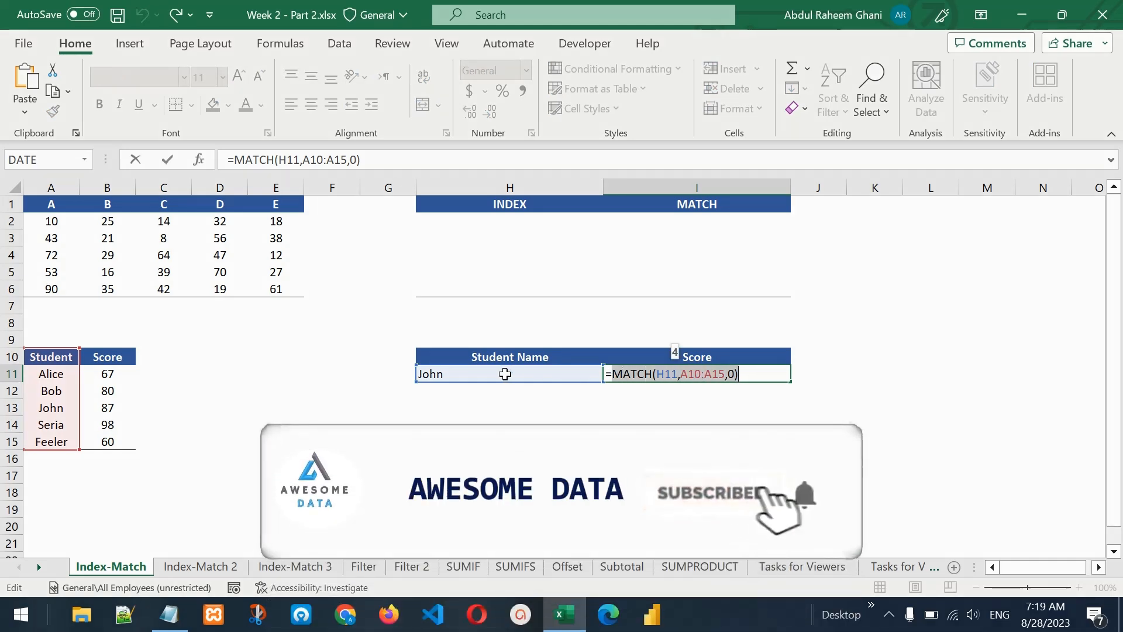
left_click(614, 373)
key("Return")
left_click(614, 373)
Step: Wrap the MATCH formula in I11 in INDEX over the Student column, giving =INDEX(A10:A15,MATCH(H11,A10:A15,0))
double_click(717, 375)
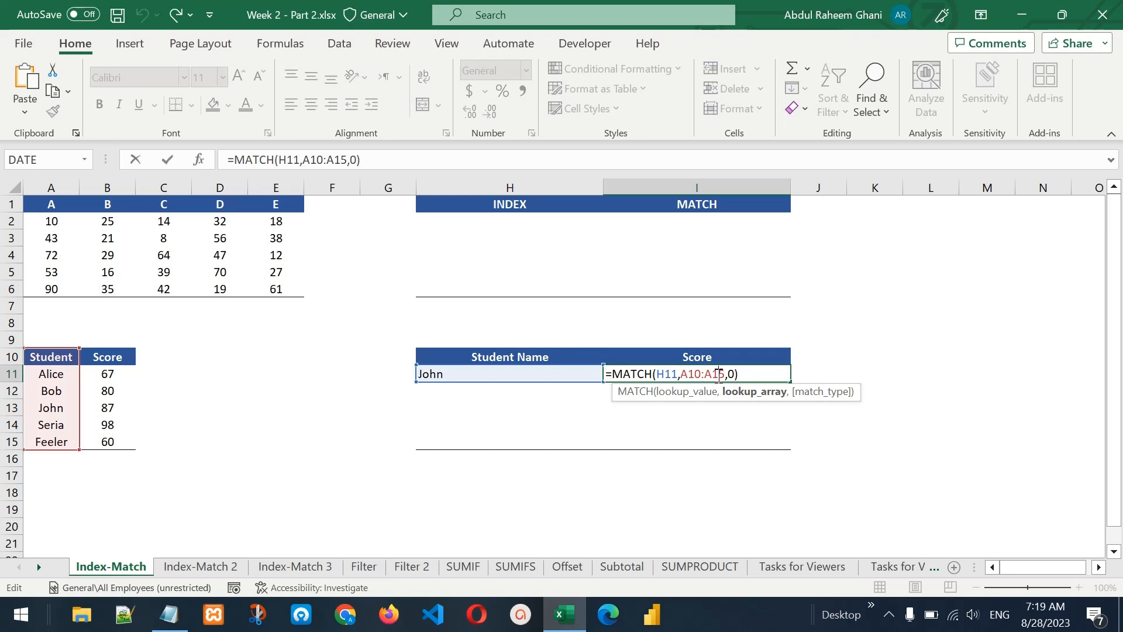
left_click(613, 373)
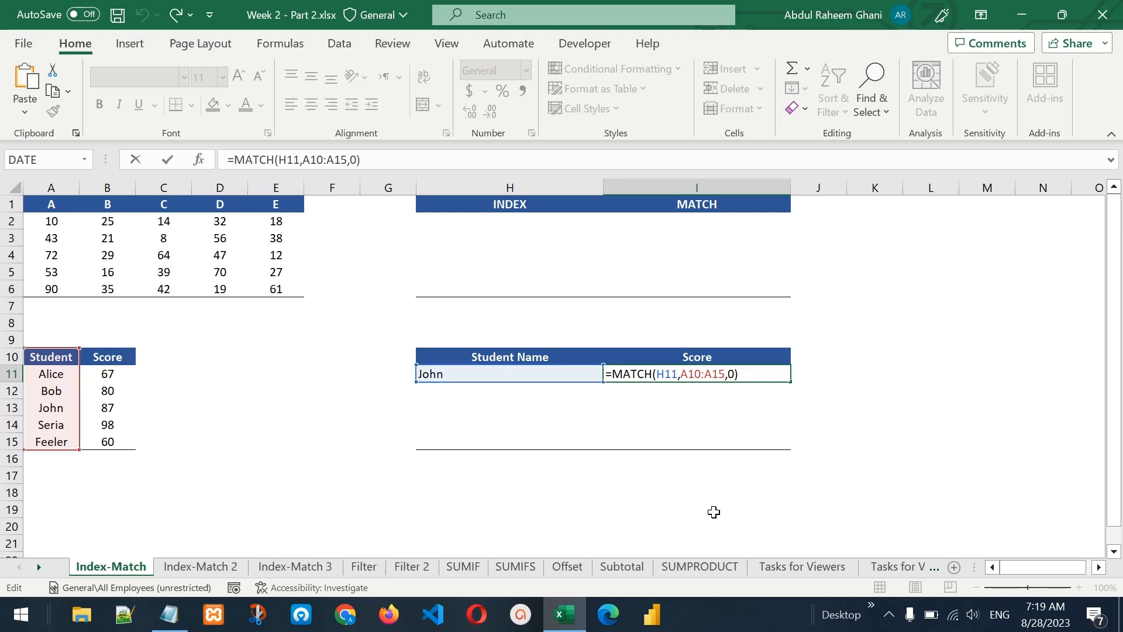
type("INDEX(")
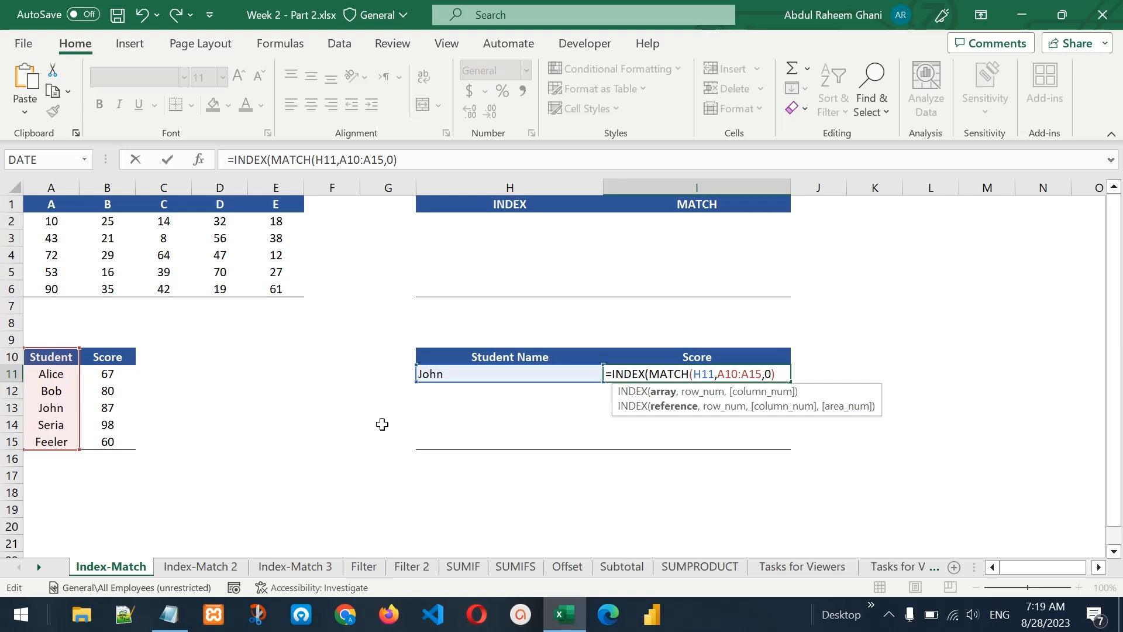
left_click_drag(42, 356, 44, 447)
type(",")
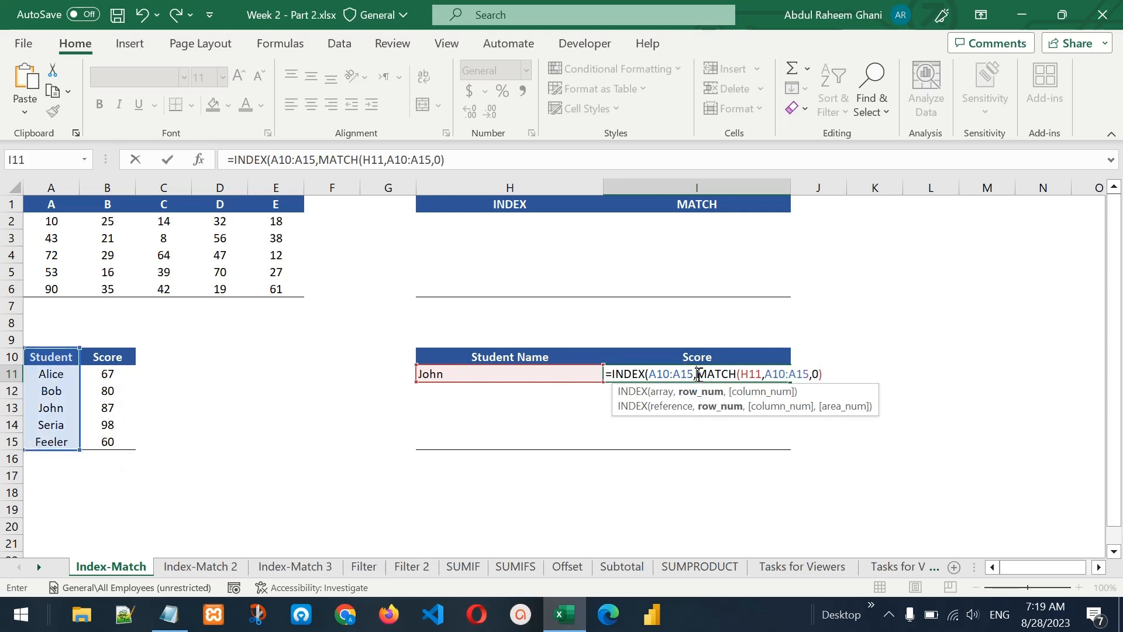
left_click(828, 374)
type(")")
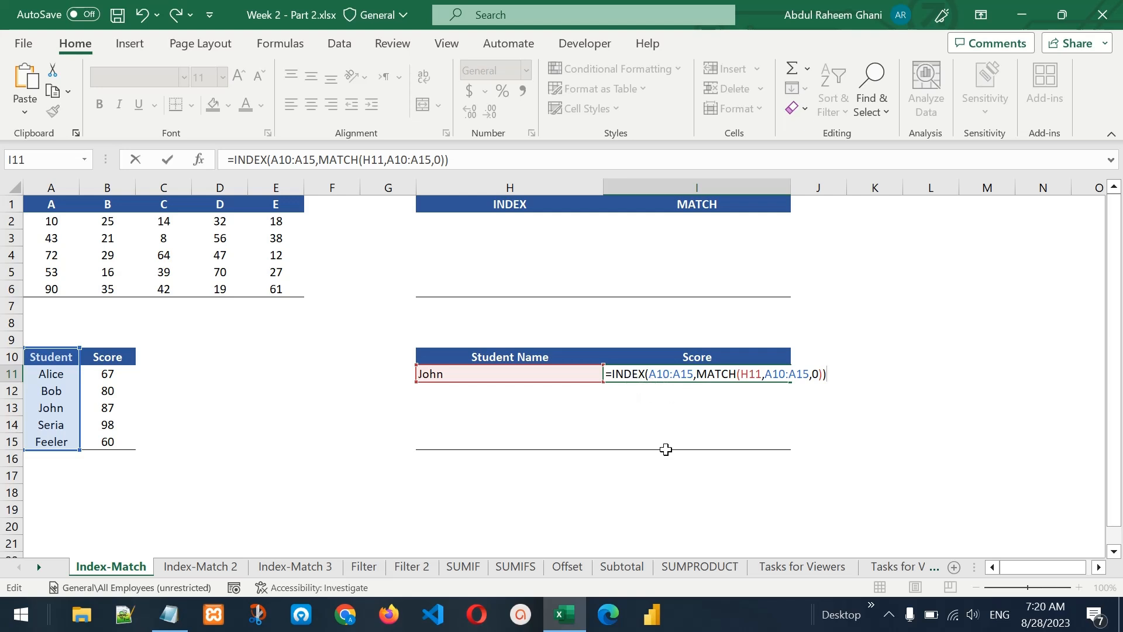
key("Return")
key("Up")
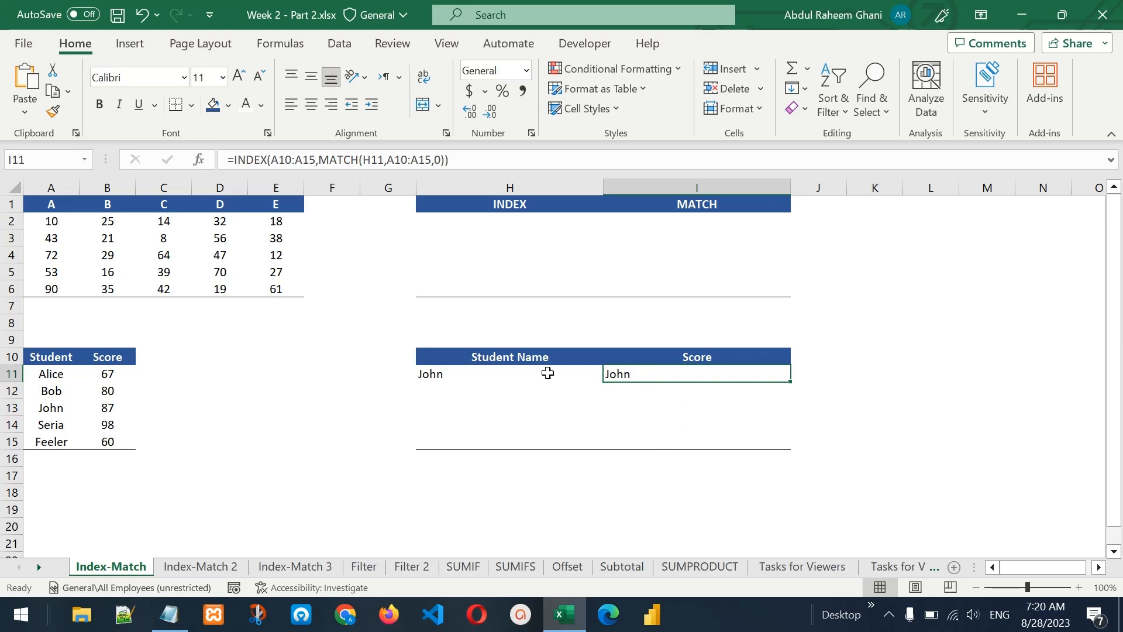
Step: Point the INDEX array in I11 at the Score column, giving =INDEX(B10:B15,MATCH(H11,A10:A15,0)), and check it against A13:B13
double_click(632, 375)
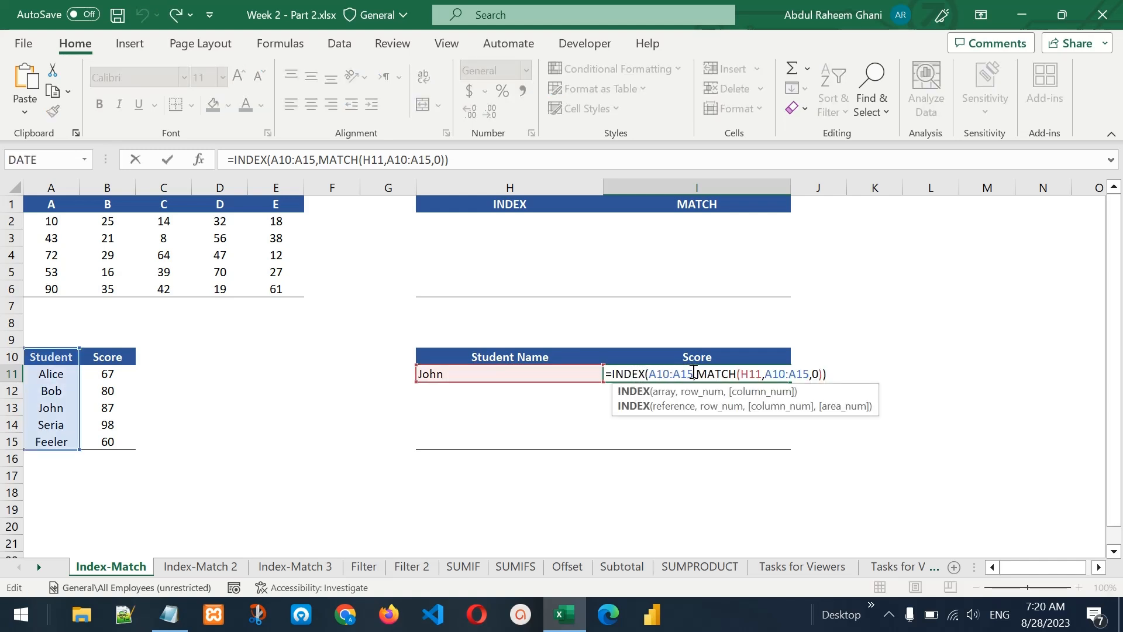
left_click_drag(693, 373, 649, 373)
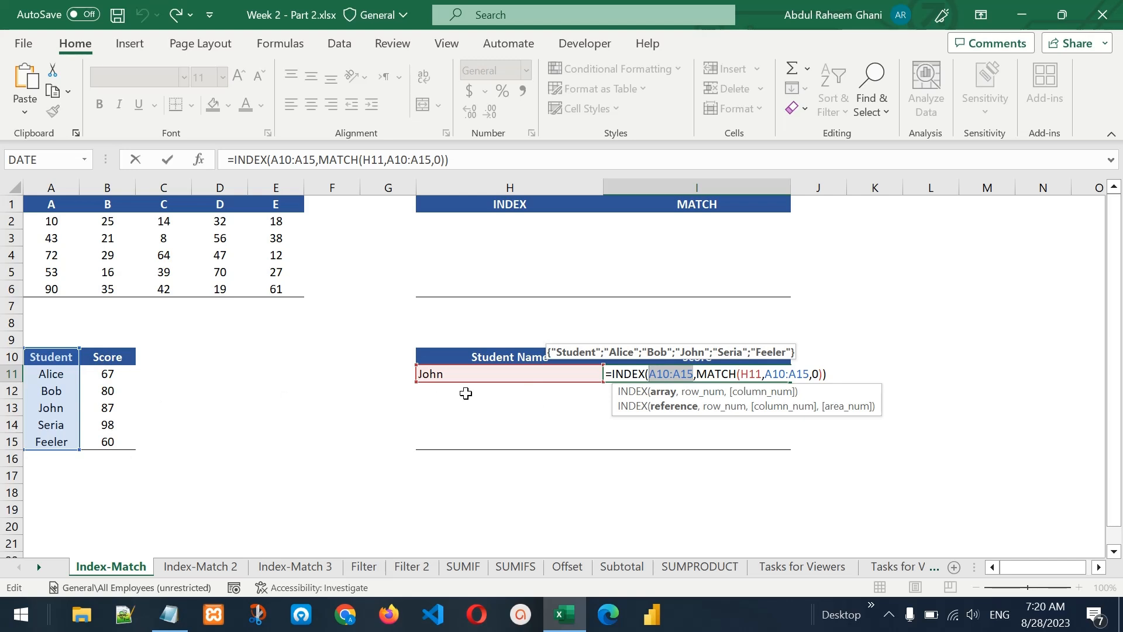
key("BackSpace")
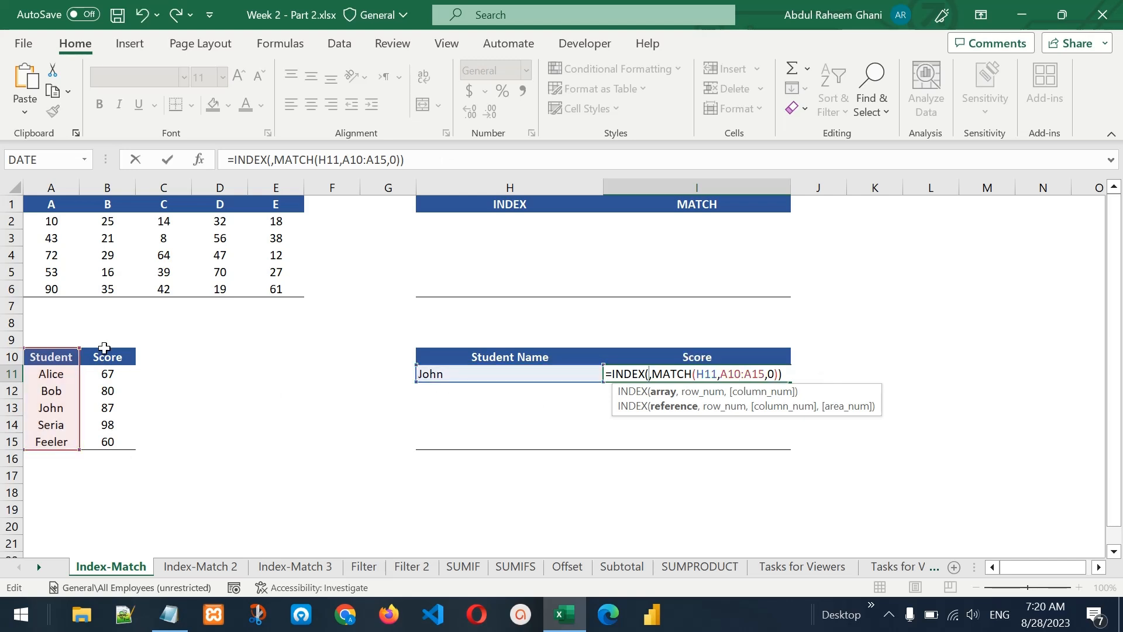
left_click_drag(107, 357, 107, 441)
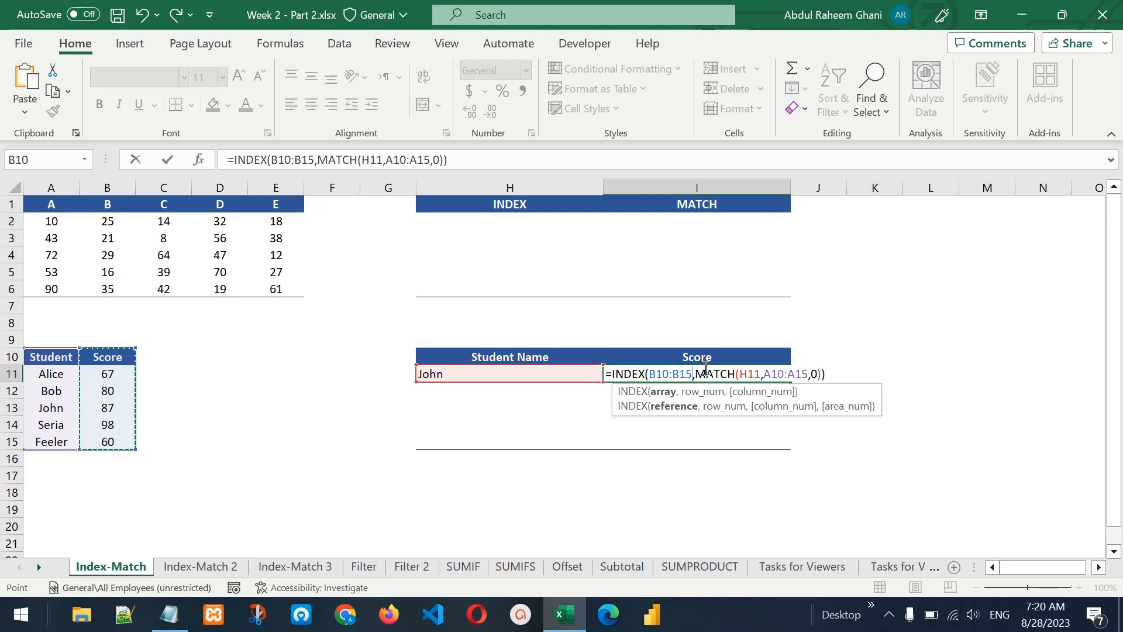
left_click_drag(698, 375, 823, 373)
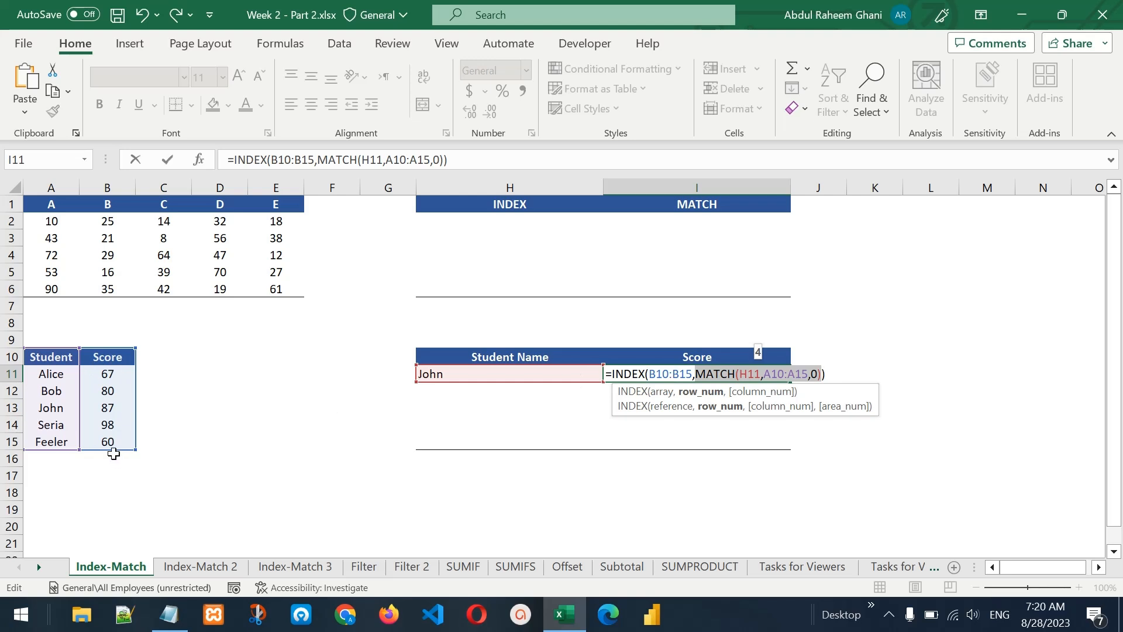
left_click(838, 374)
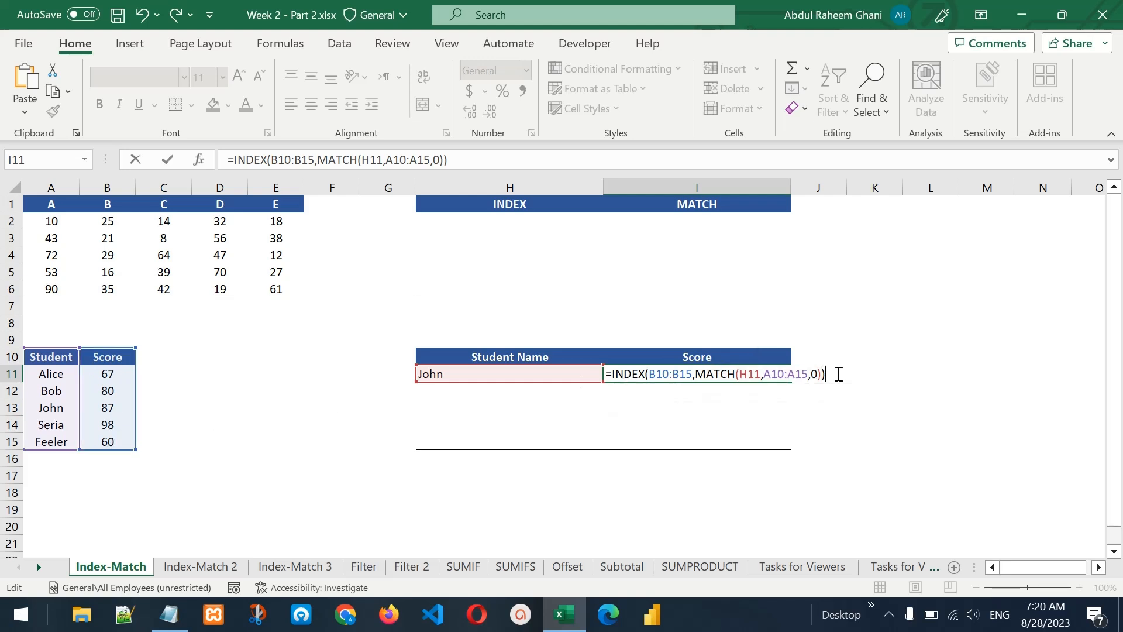
key("Return")
key("Up")
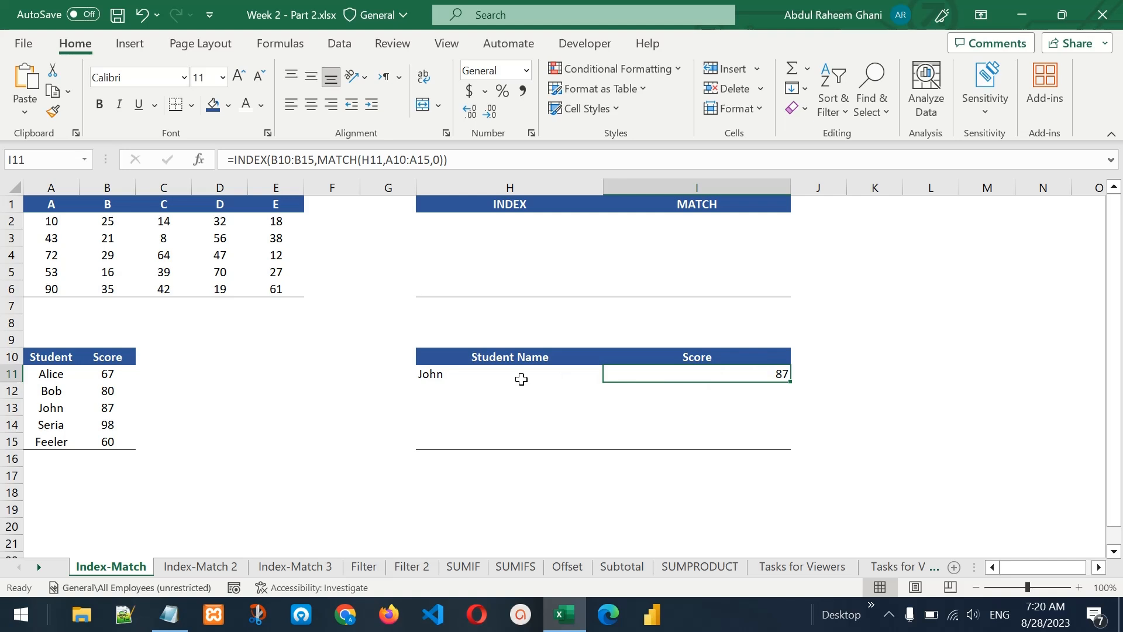
left_click_drag(58, 407, 89, 409)
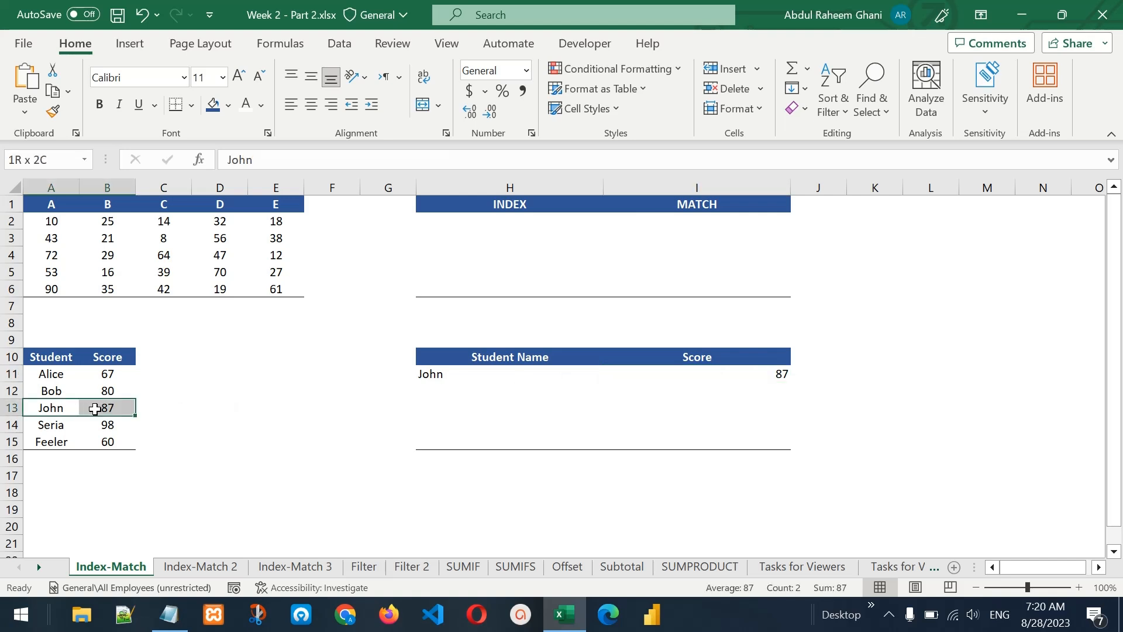
Step: Replace the name in H11 with the student listed in A14 and review the INDEX-MATCH formula in I11
left_click(515, 377)
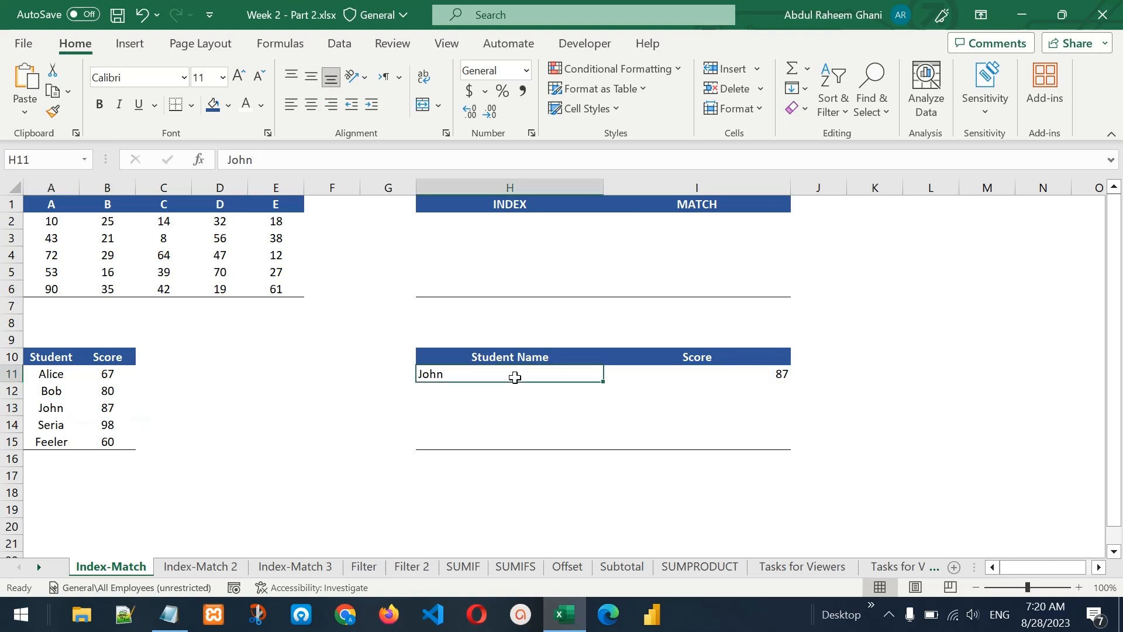
type("Seria")
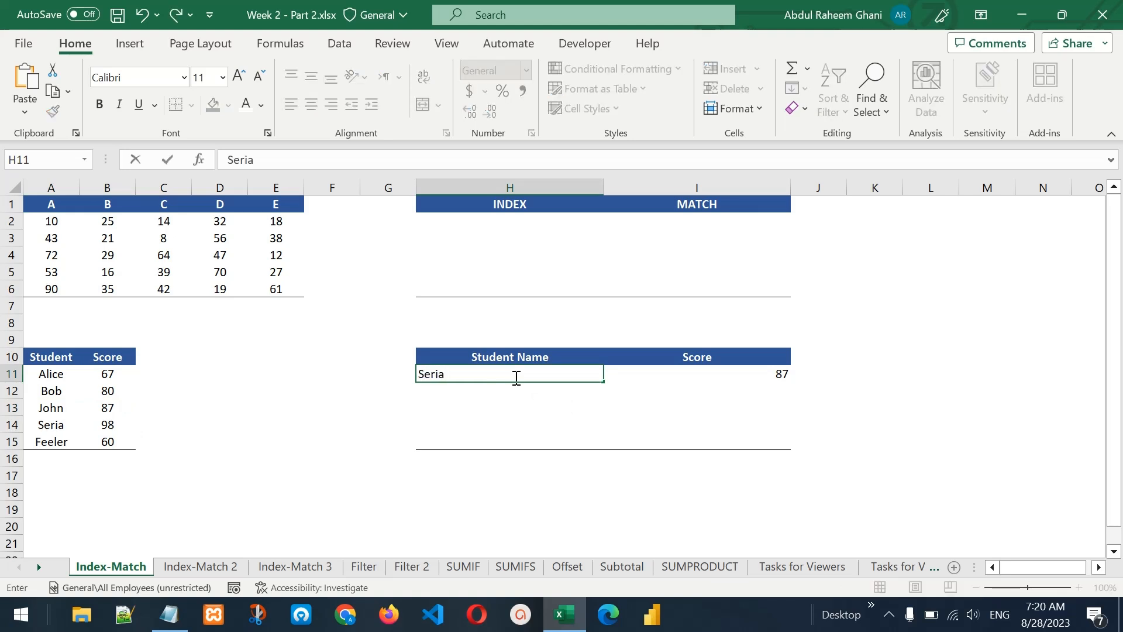
key("Return")
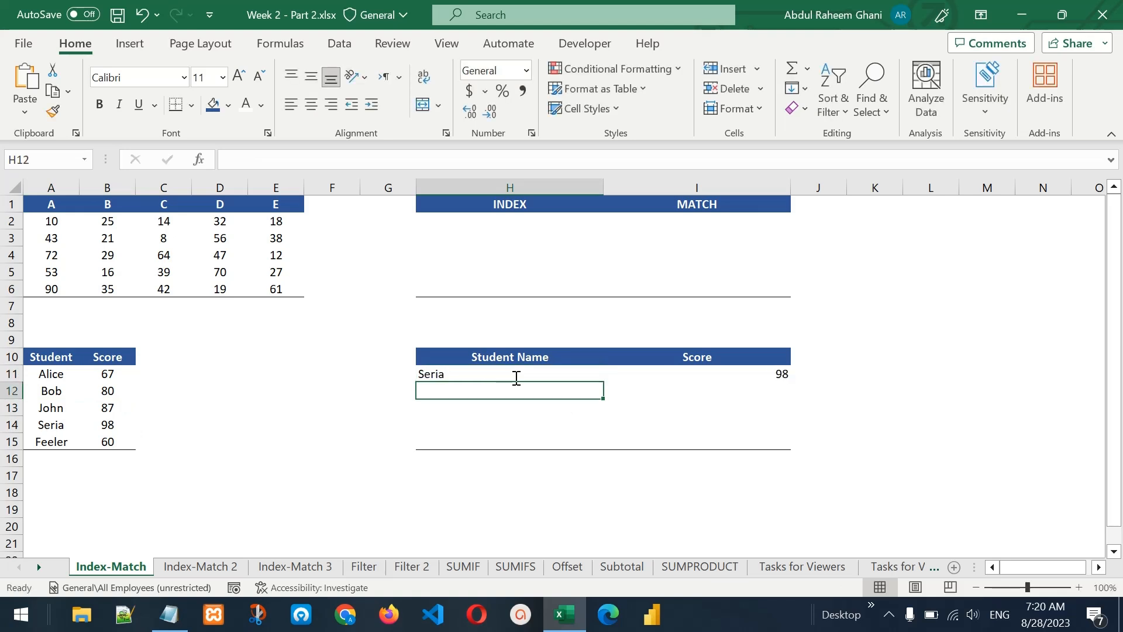
left_click(766, 375)
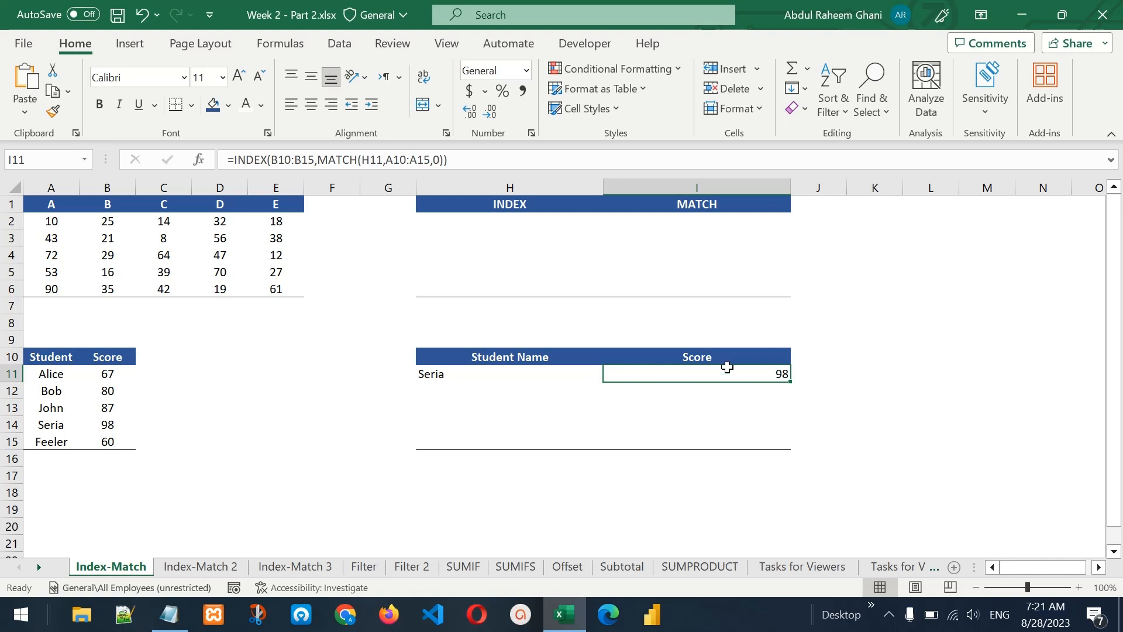
double_click(706, 374)
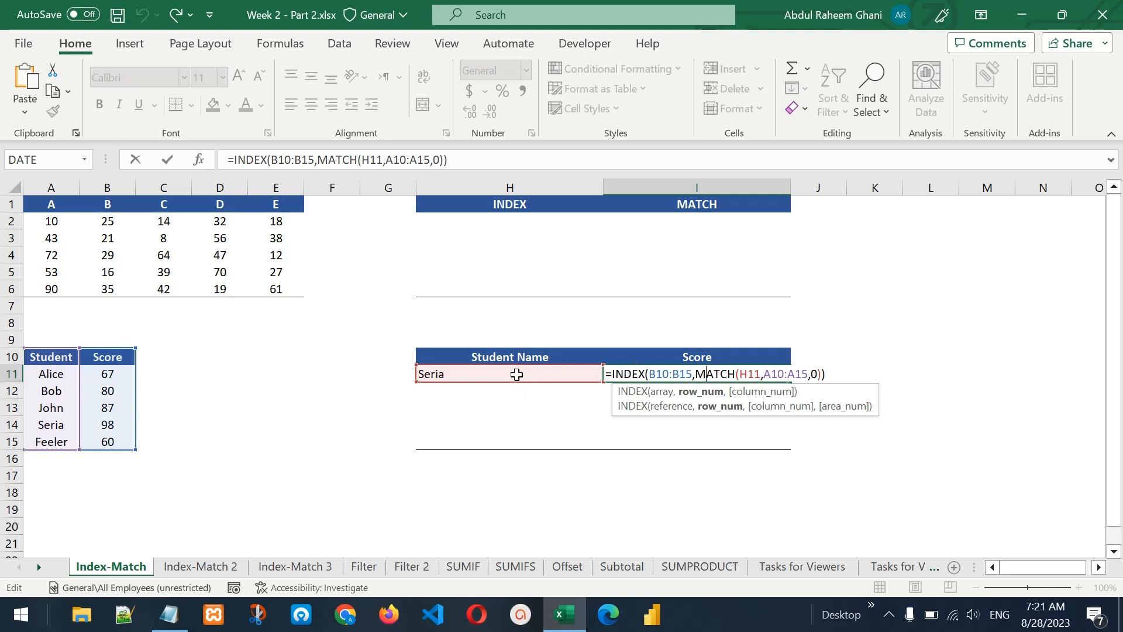
key("Return")
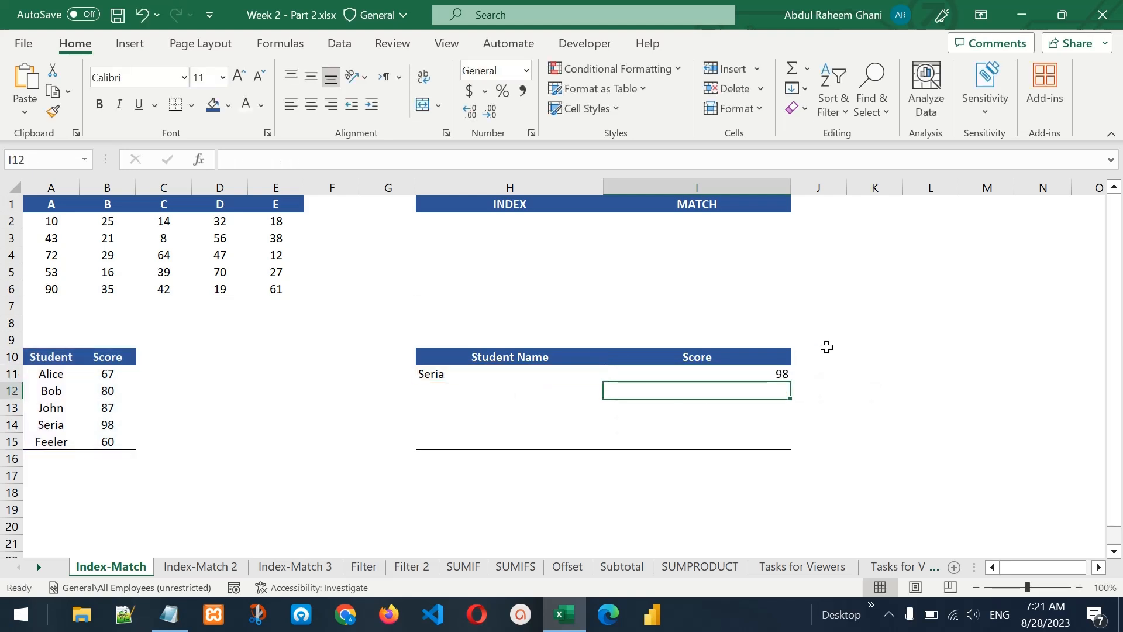
Step: Switch to the Index-Match 2 worksheet and look over the subject marks in B2:F9
key("ctrl+Page_Down")
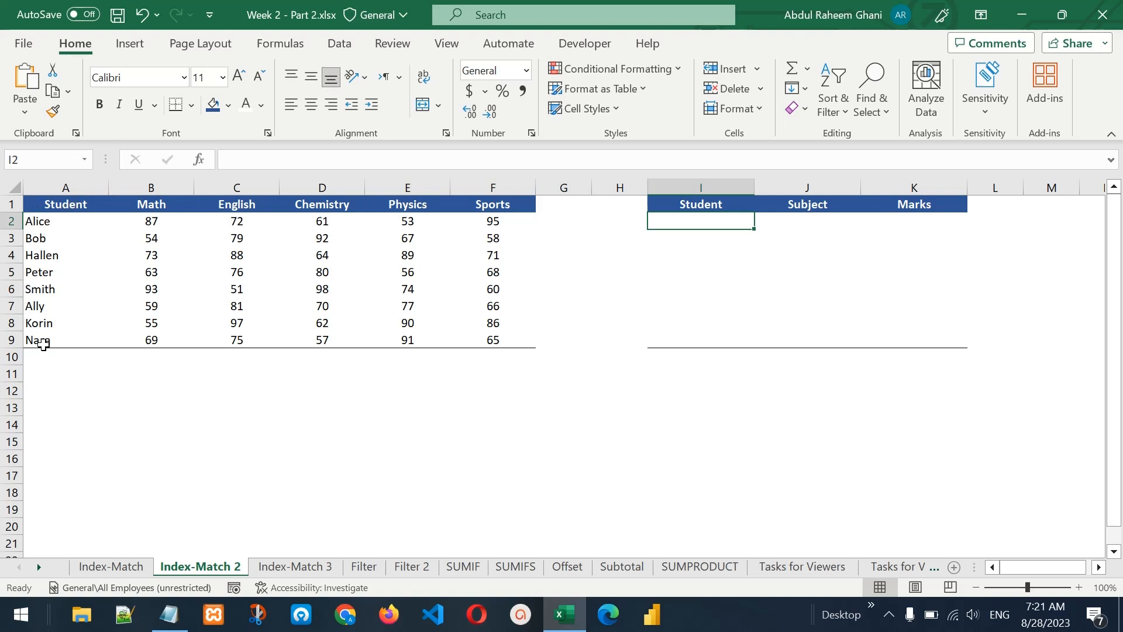
left_click(145, 228)
left_click_drag(145, 228, 501, 344)
left_click(321, 279)
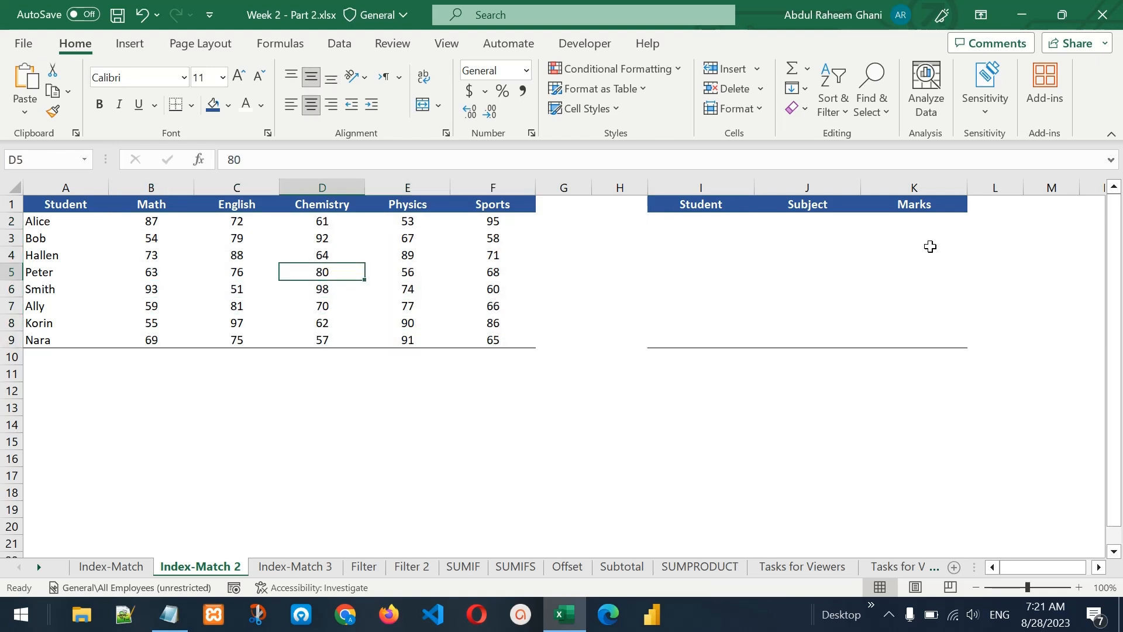
Step: Enter the name of the student from A6 in I2 under Student and Physics in J2 under Subject
left_click(718, 227)
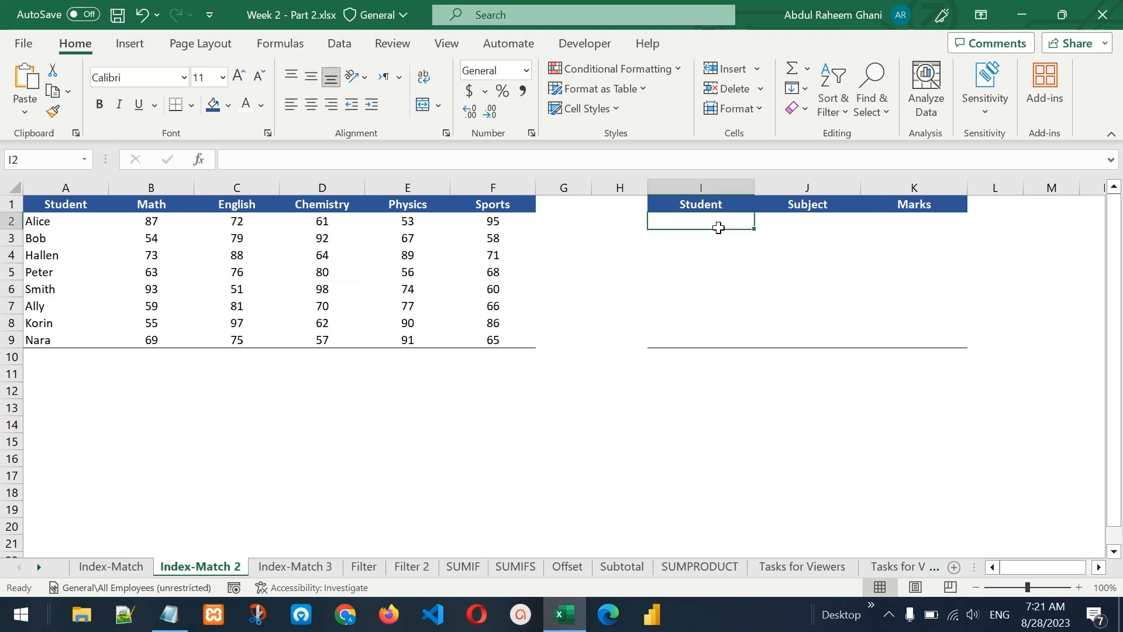
left_click(824, 223)
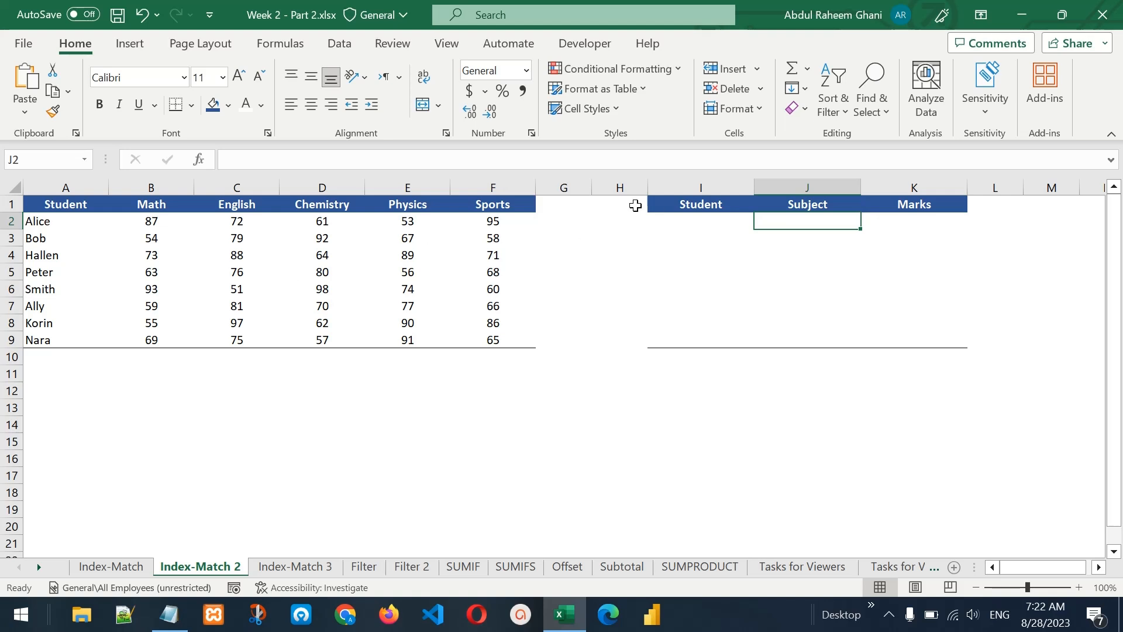
left_click(690, 224)
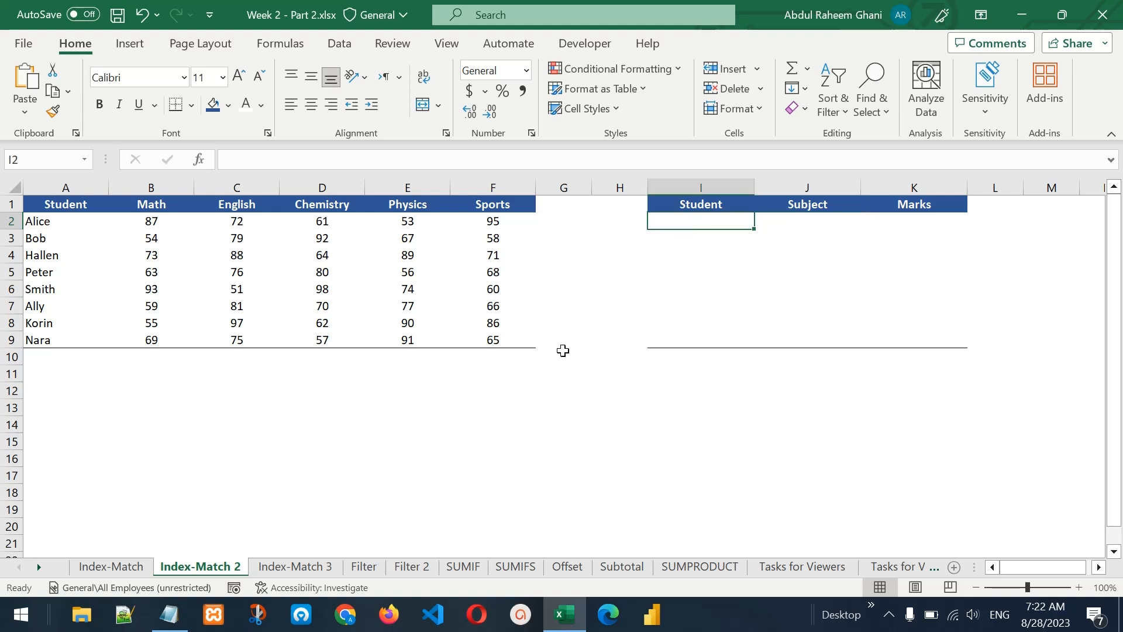
type("Smith")
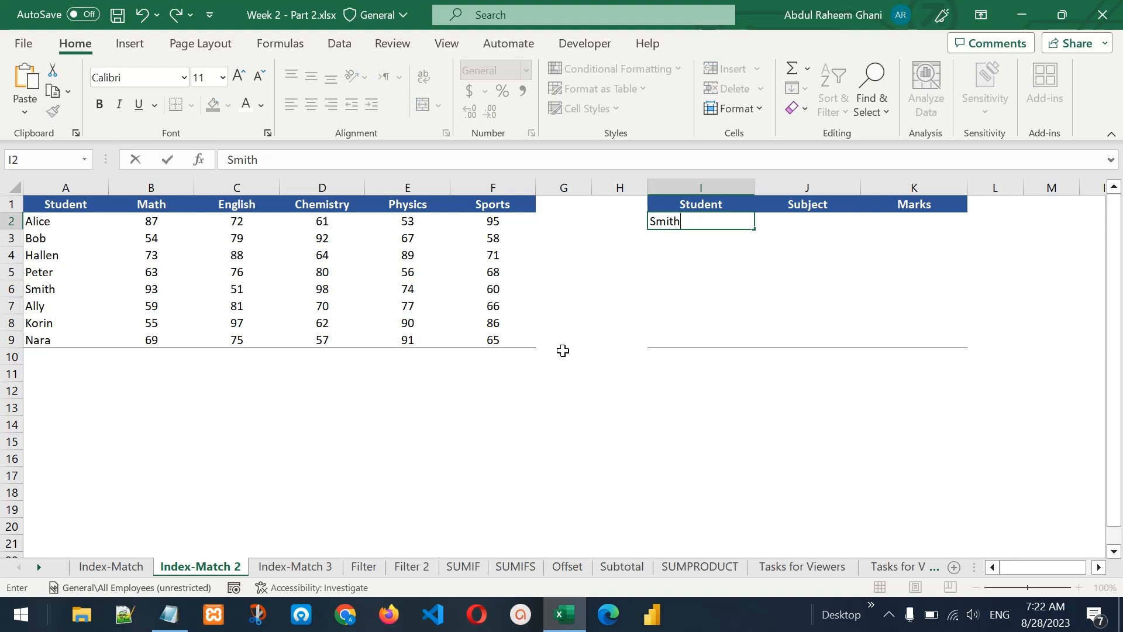
key("Tab")
type("Physics")
left_click(682, 321)
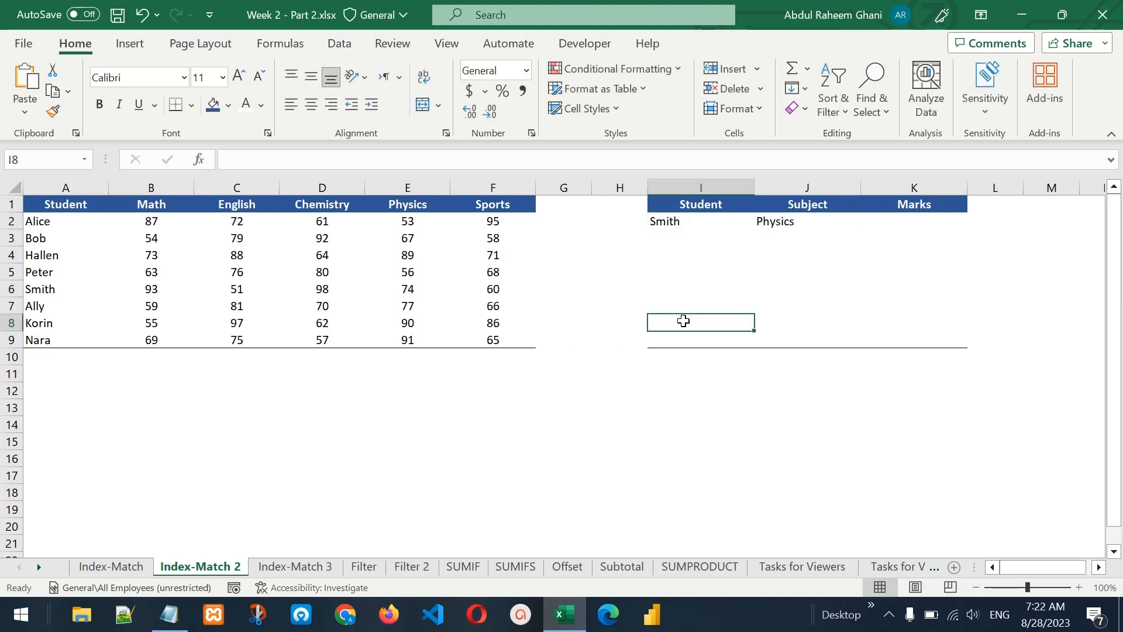
Step: Trace the student in A6 and the Physics header in E1 to their intersection at E6, and fill that cell light green
left_click(667, 219)
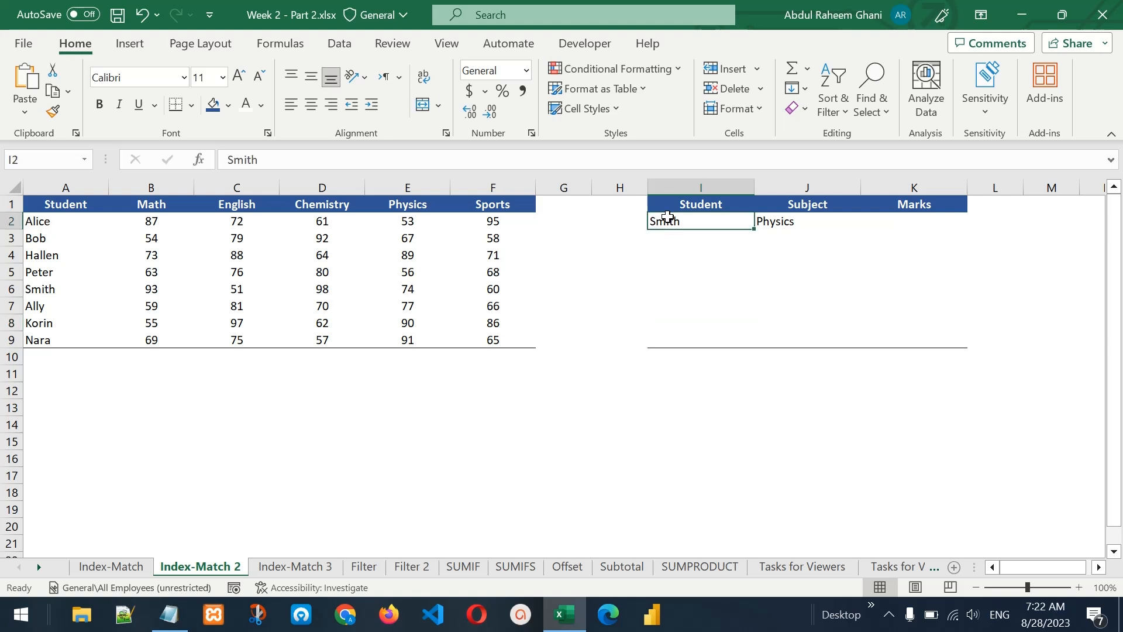
left_click(42, 298)
left_click(47, 289)
left_click(765, 221)
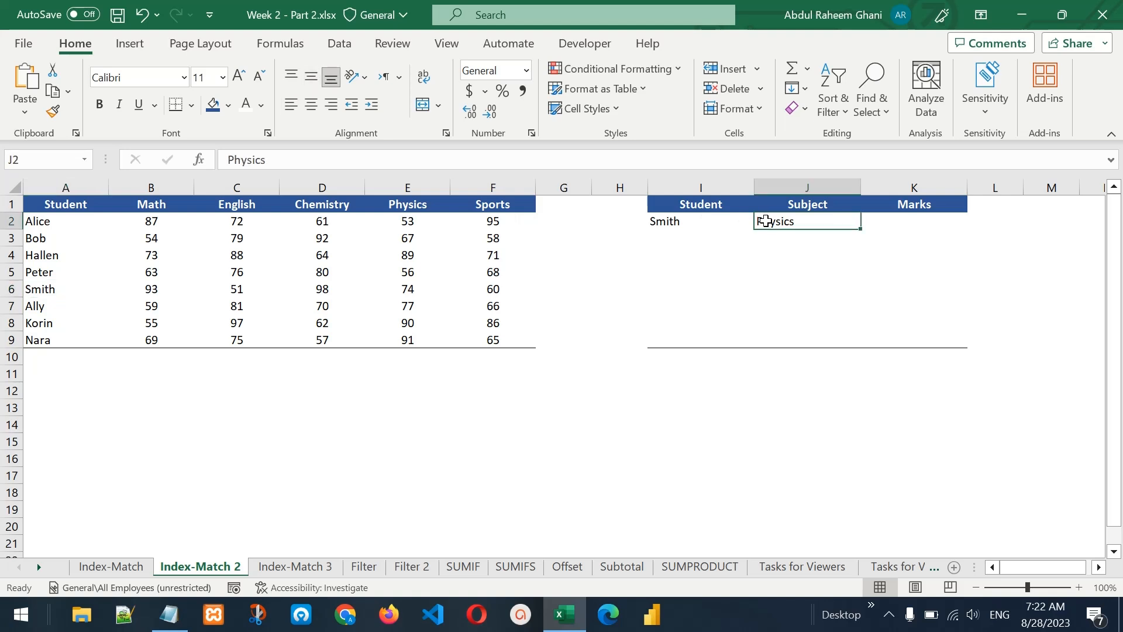
left_click(420, 202)
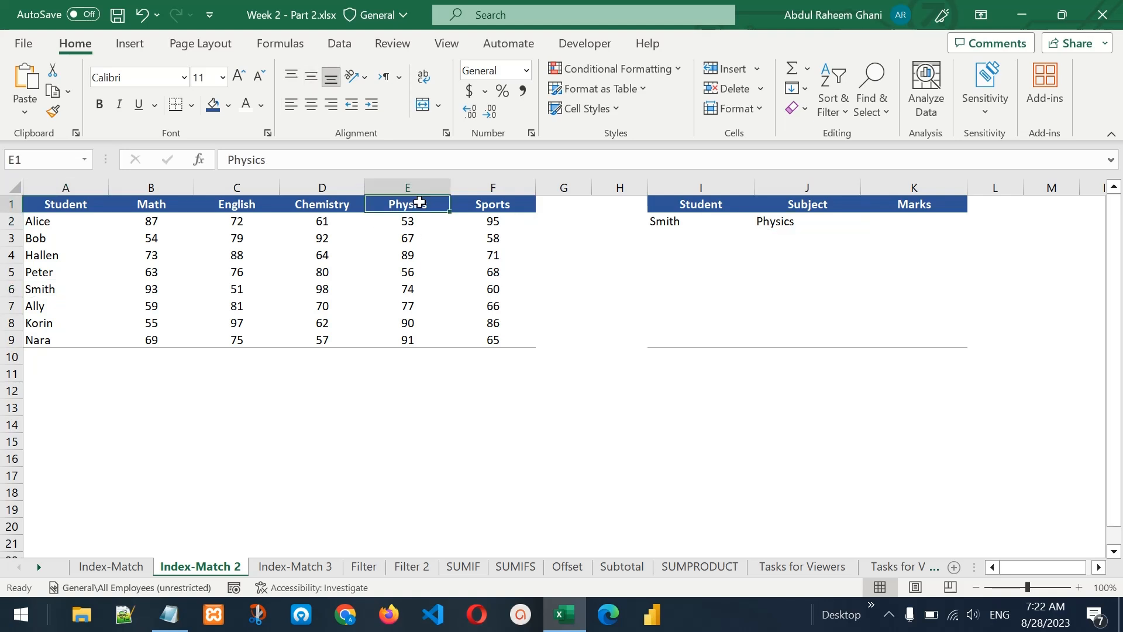
left_click(408, 289)
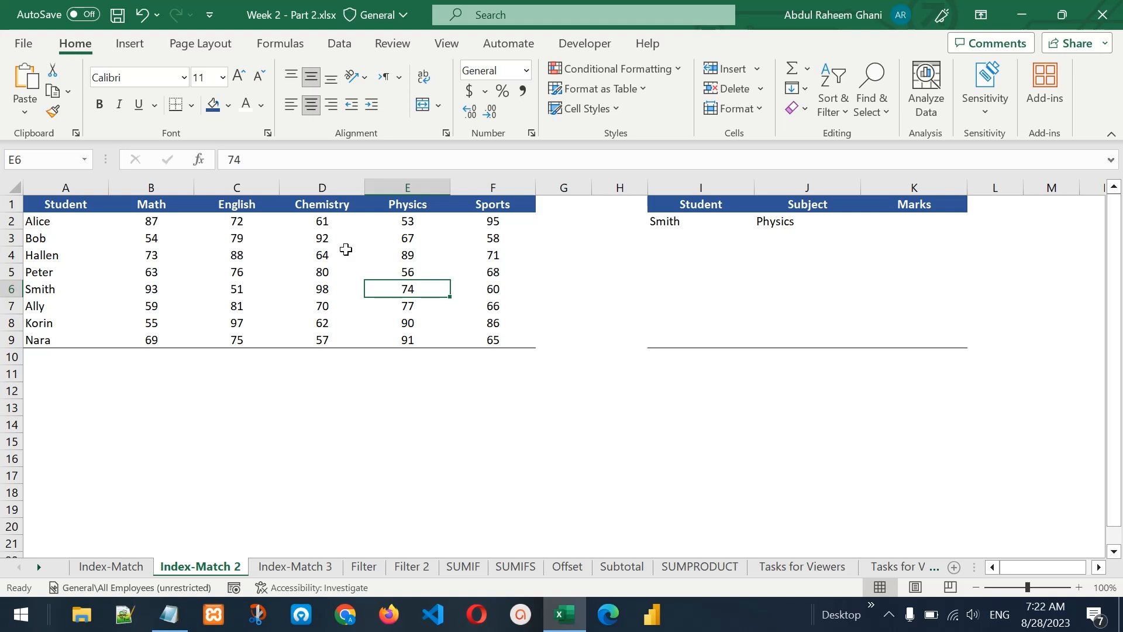
left_click(228, 106)
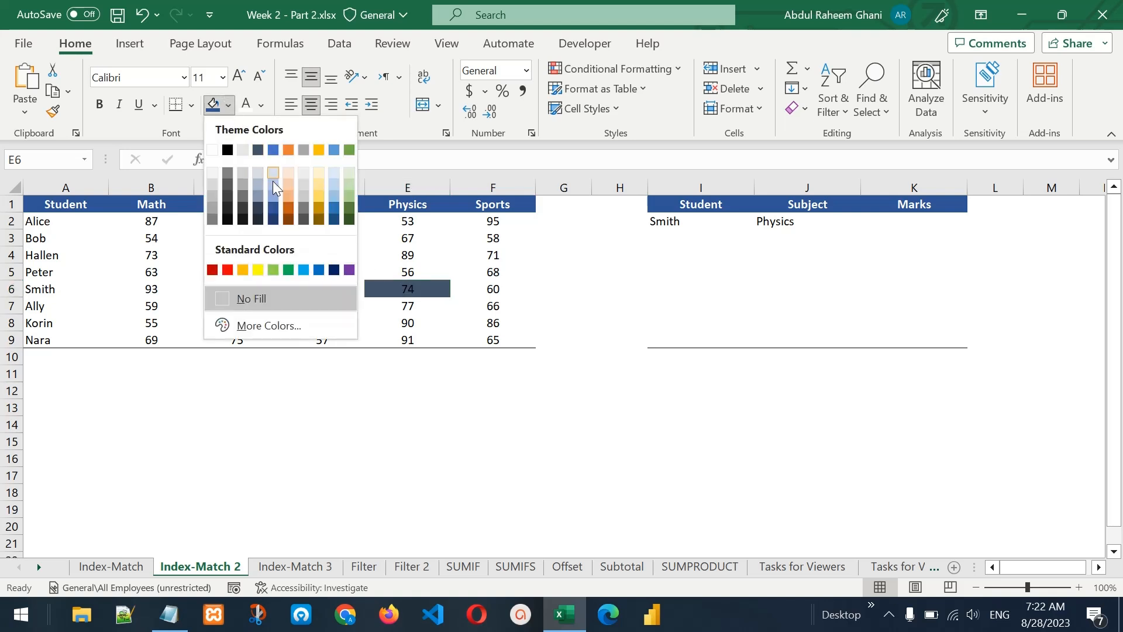
left_click(348, 185)
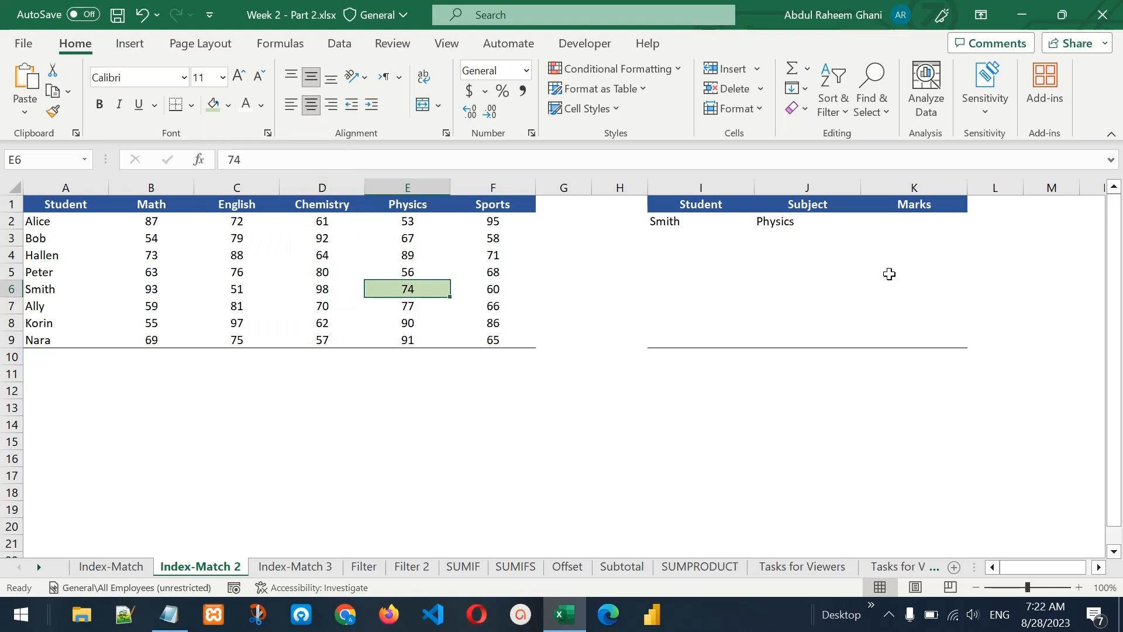
Step: Enter =INDEX(A1:F9,6,5) in K2 to return the student's Physics mark using a fixed row and column number
left_click(895, 224)
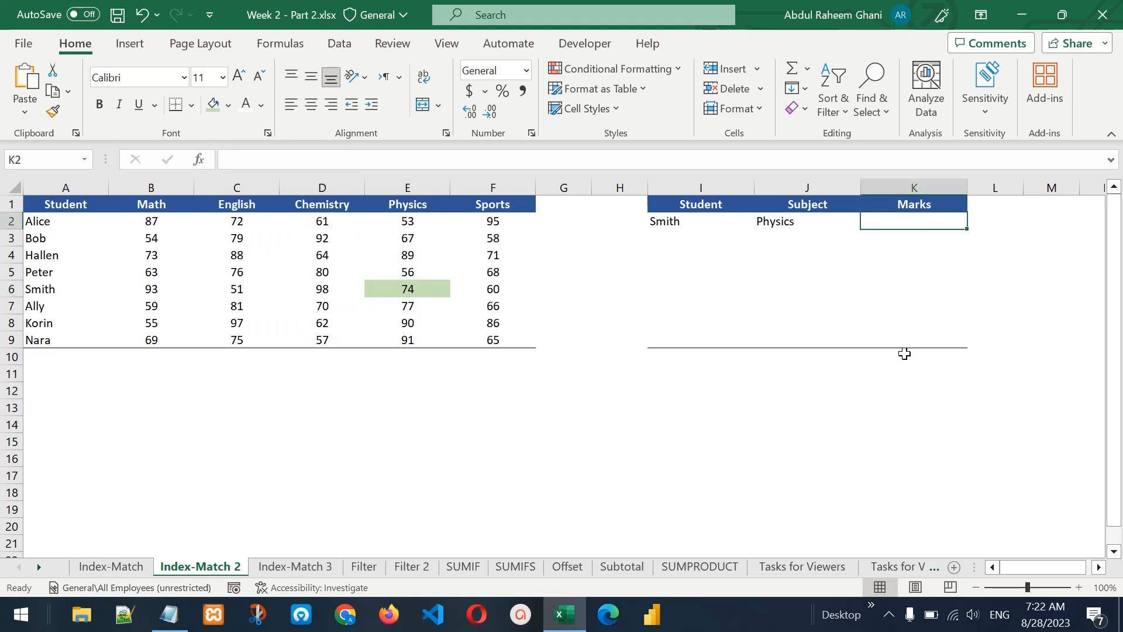
type("=")
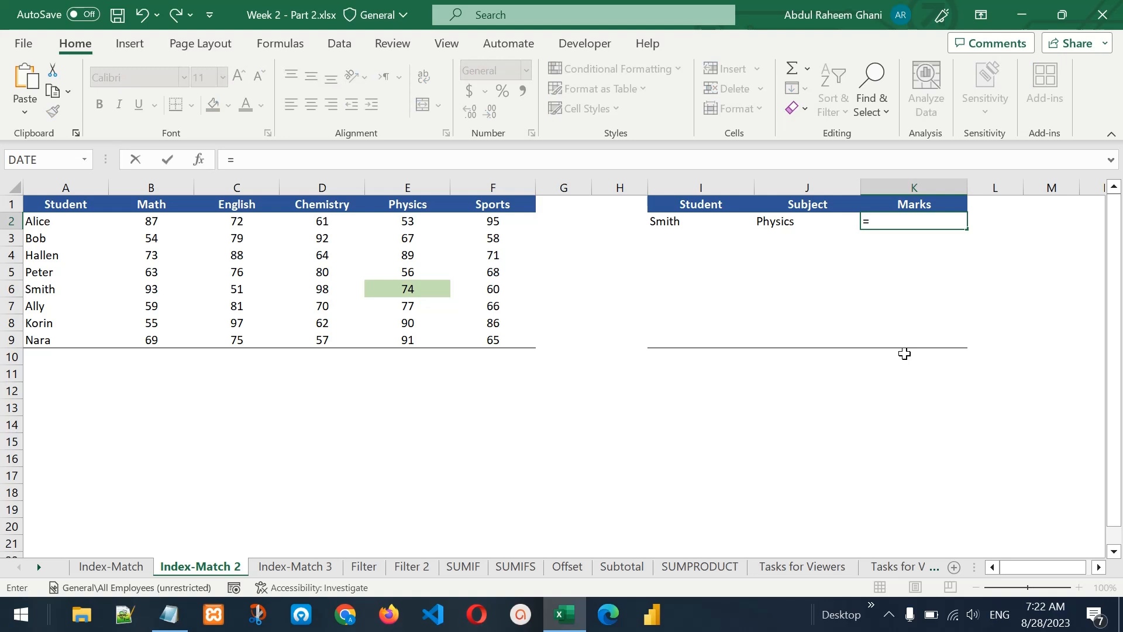
type("ind")
key("Tab")
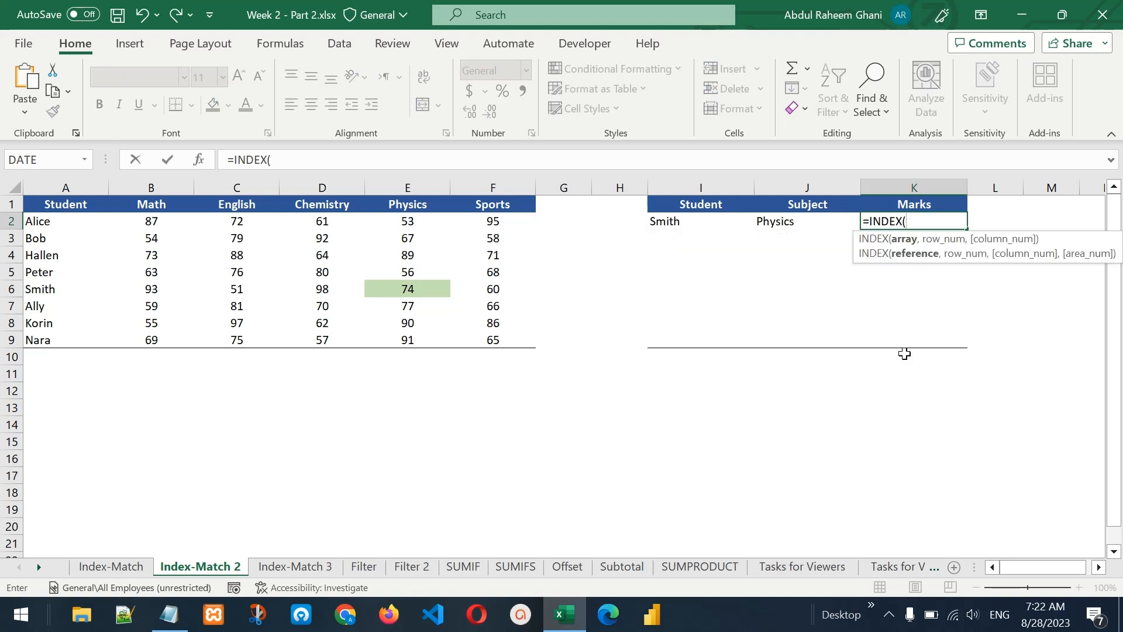
left_click_drag(52, 204, 492, 342)
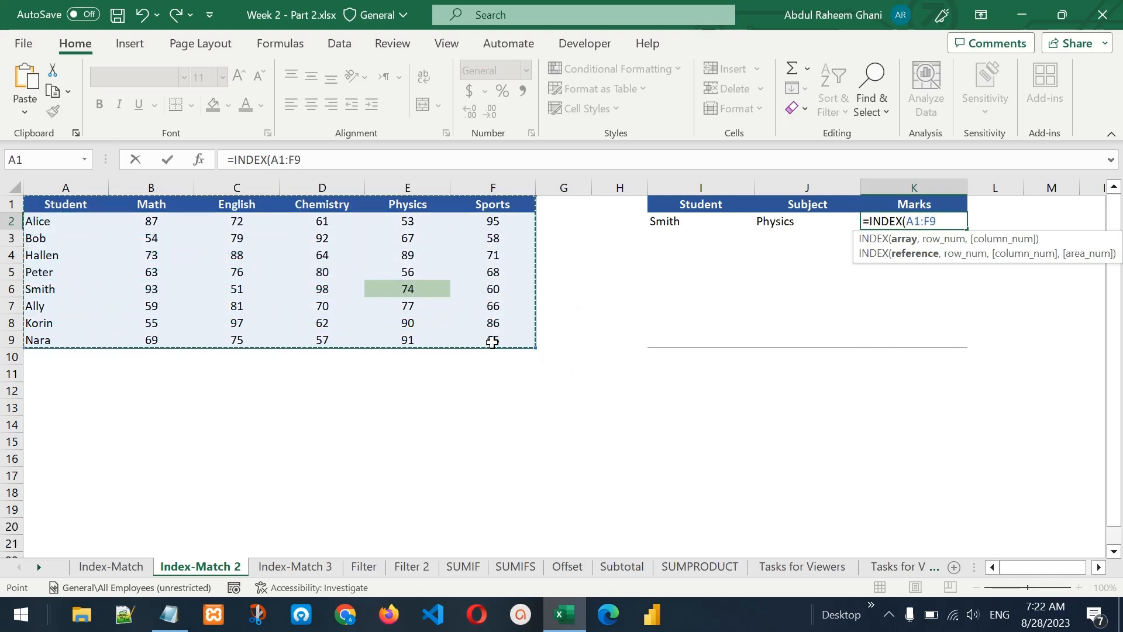
type(",")
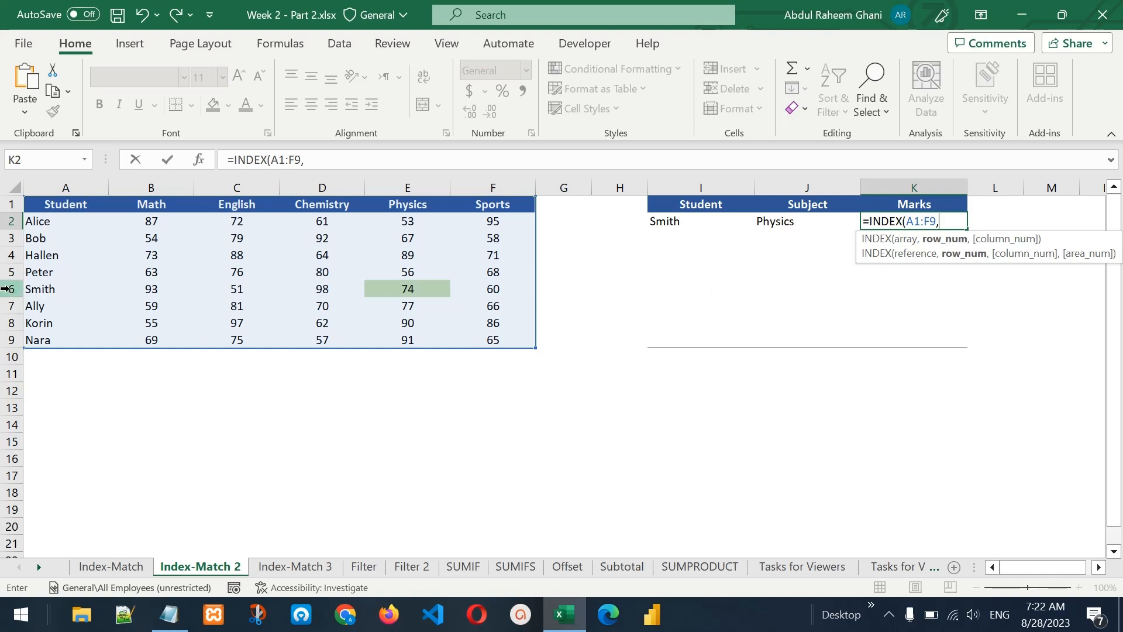
type("6,")
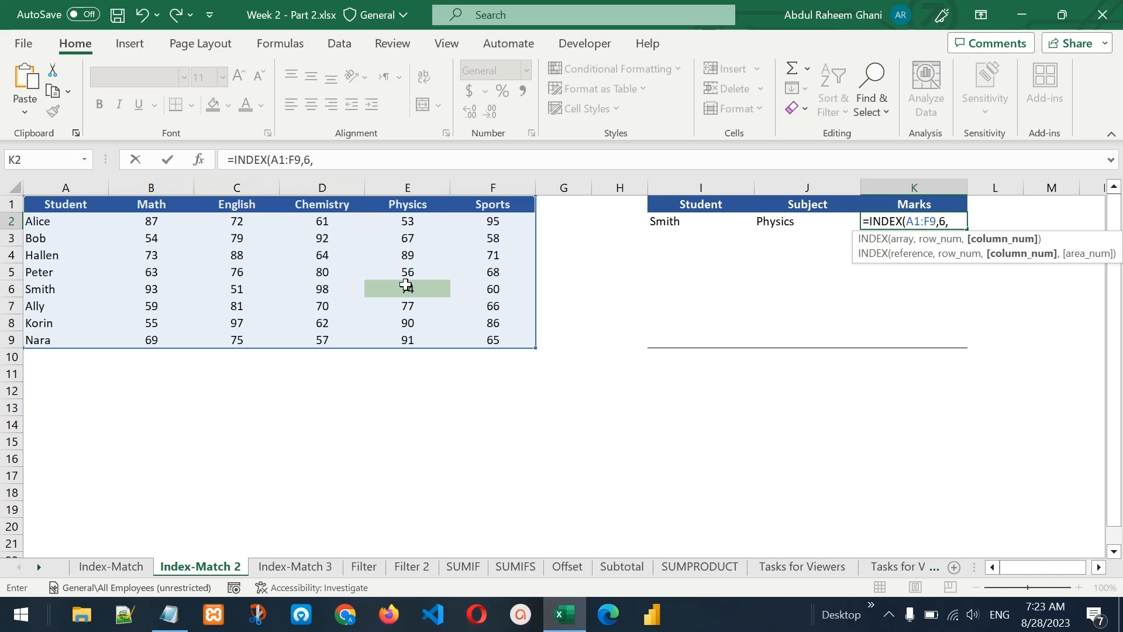
type("5)")
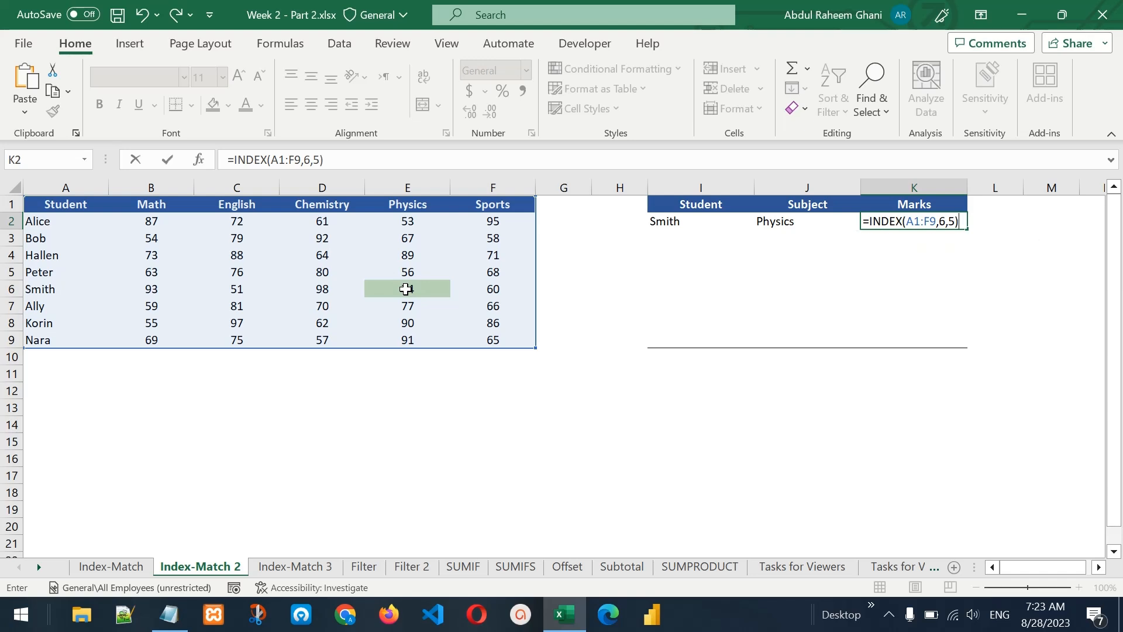
key("Return")
key("Up")
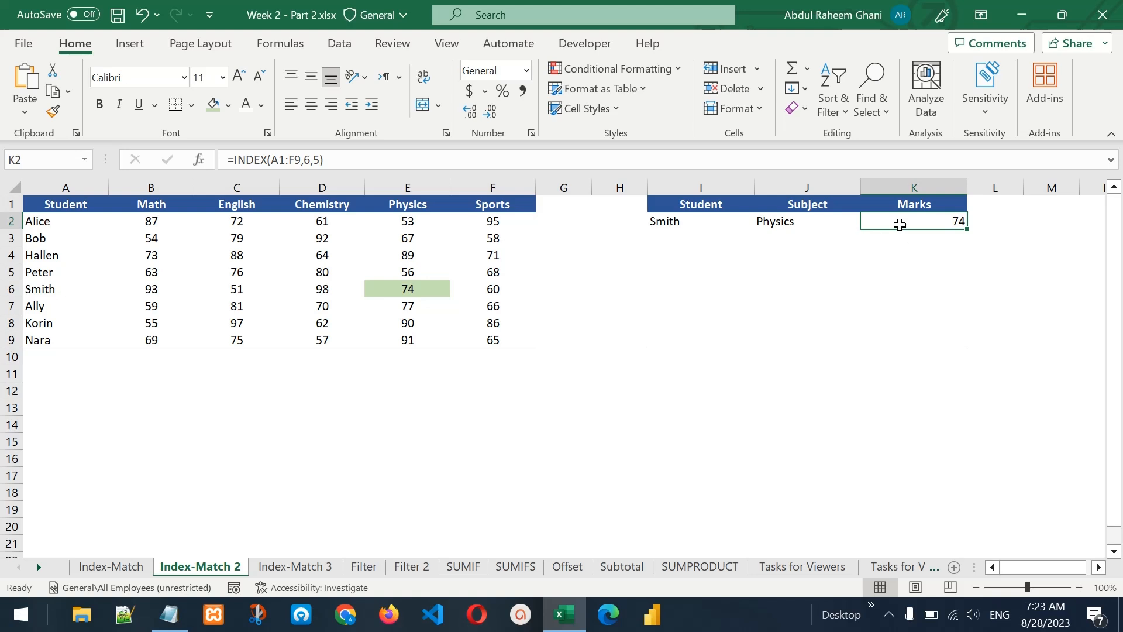
Step: Reopen the INDEX formula in K2 and remove its fixed row number 6 and column number 5
left_click(694, 225)
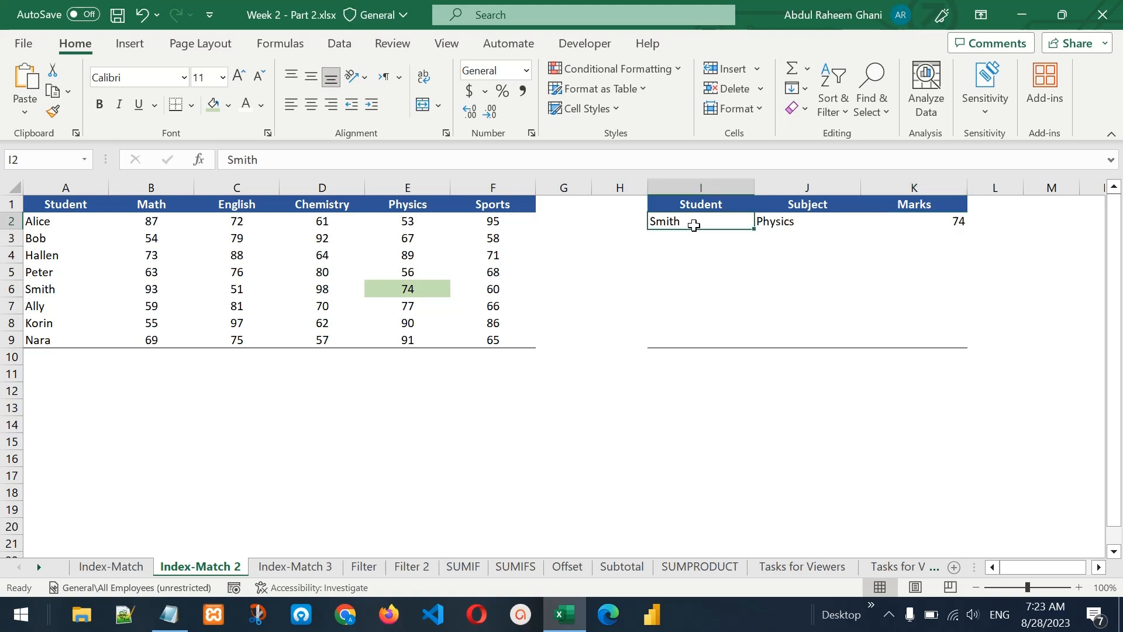
left_click(792, 221)
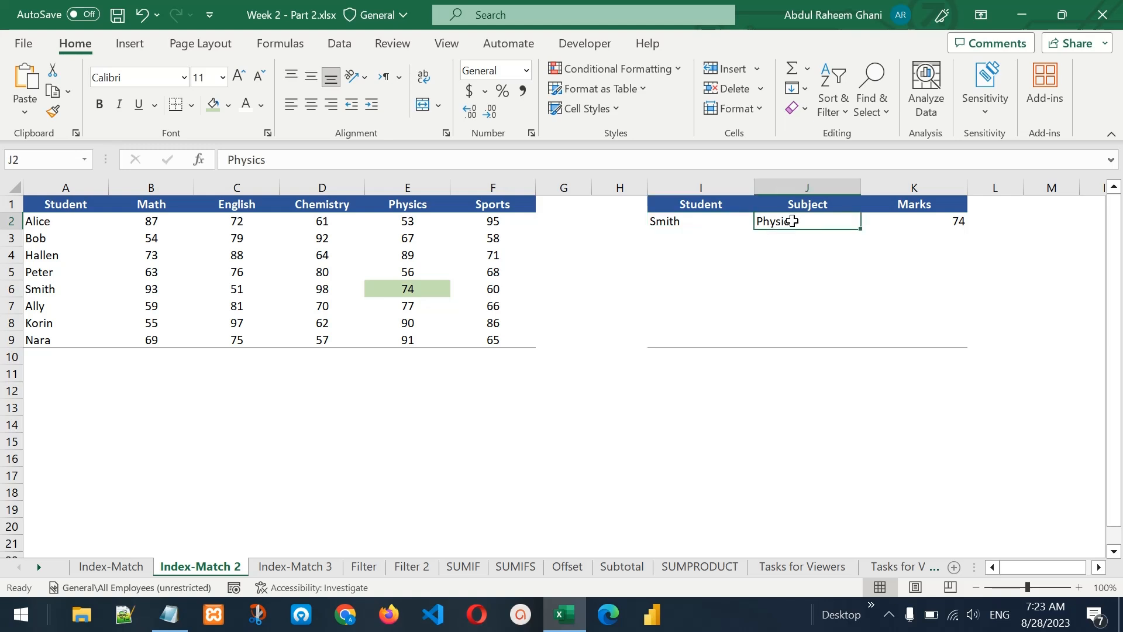
left_click(911, 221)
double_click(911, 221)
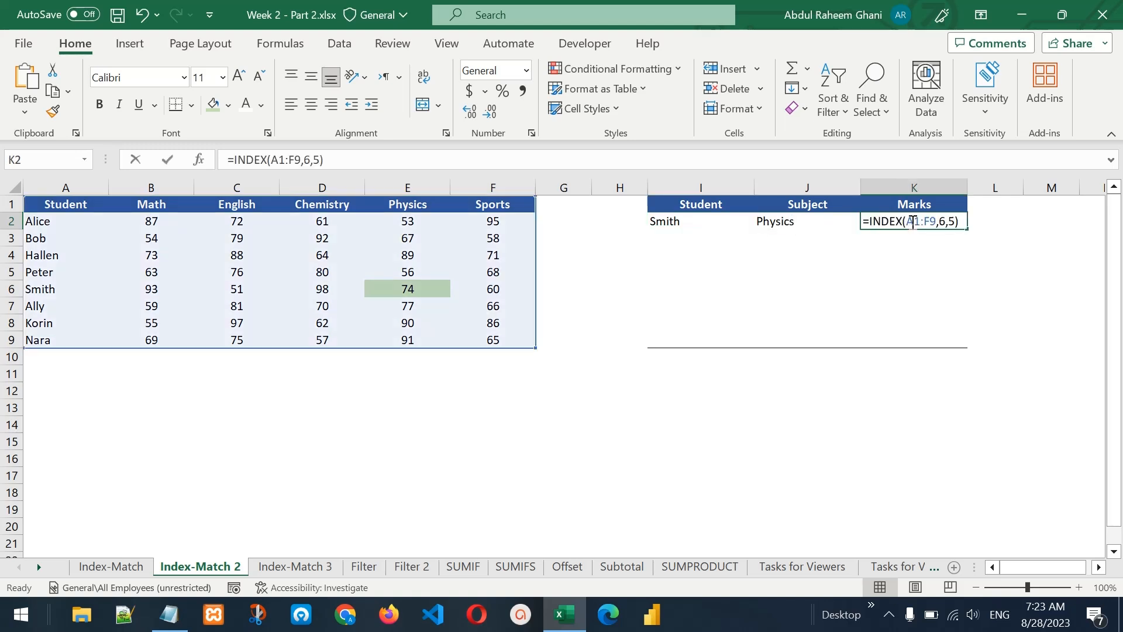
left_click(954, 221)
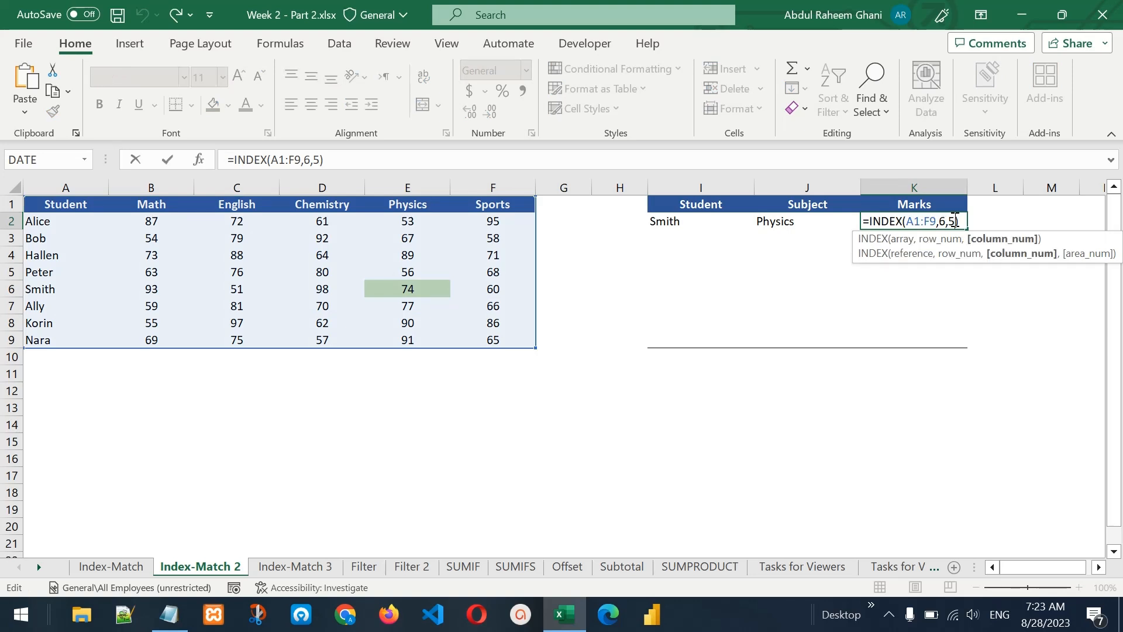
key("BackSpace")
key("BackSpace")
key("BackSpace")
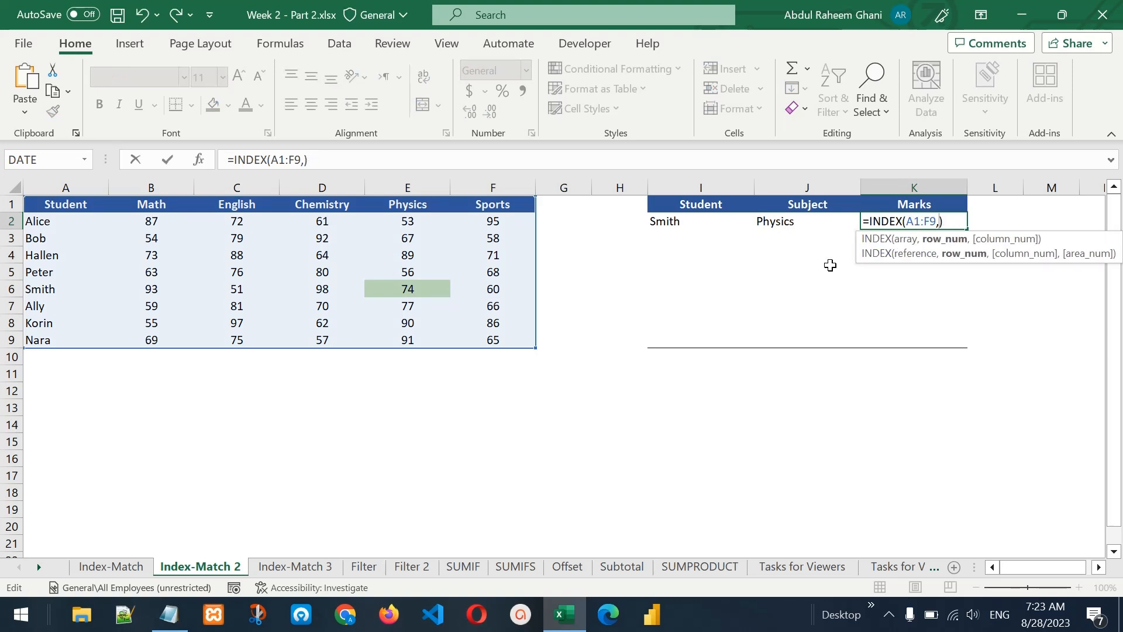
Step: Add MATCH(I2,A1:A9,0) as the row number argument of the INDEX formula in K2
type("mat")
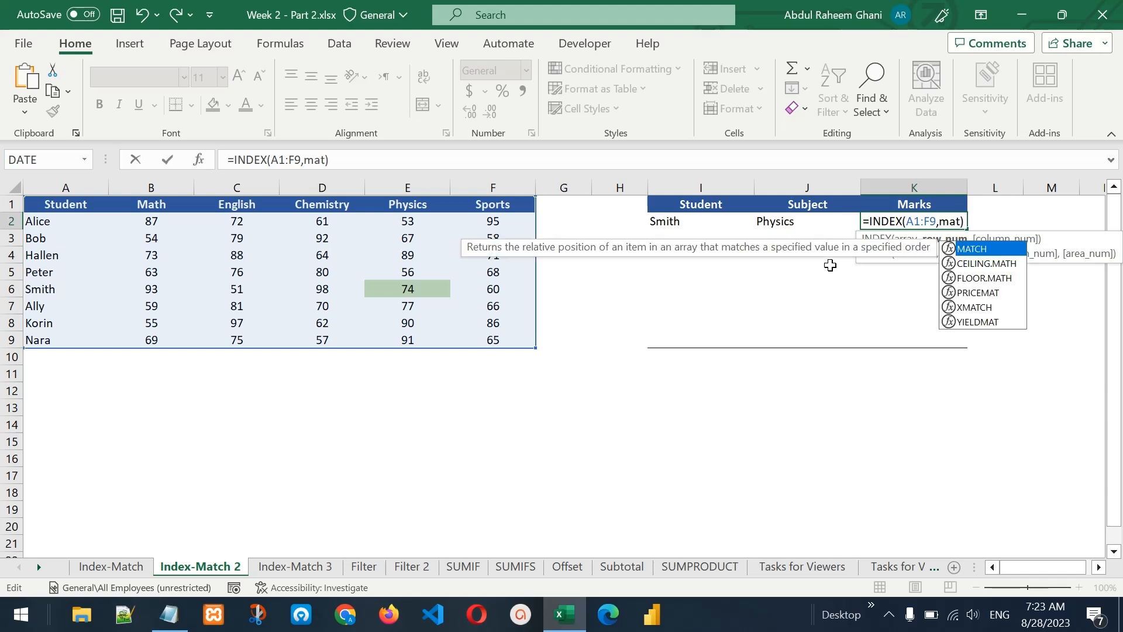
key("Tab")
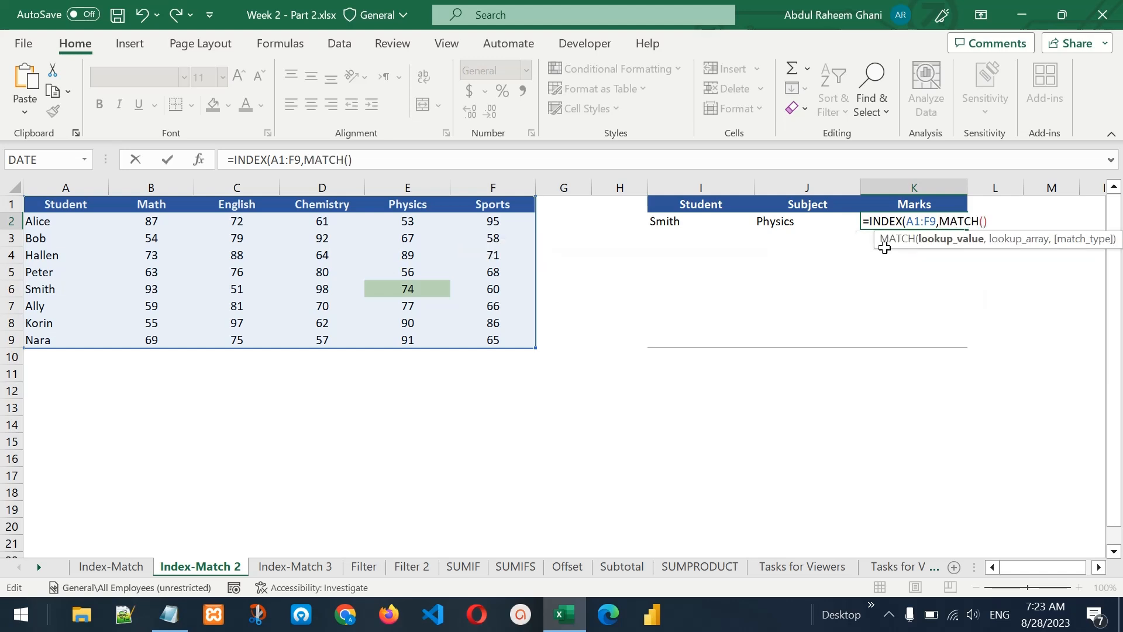
left_click(695, 219)
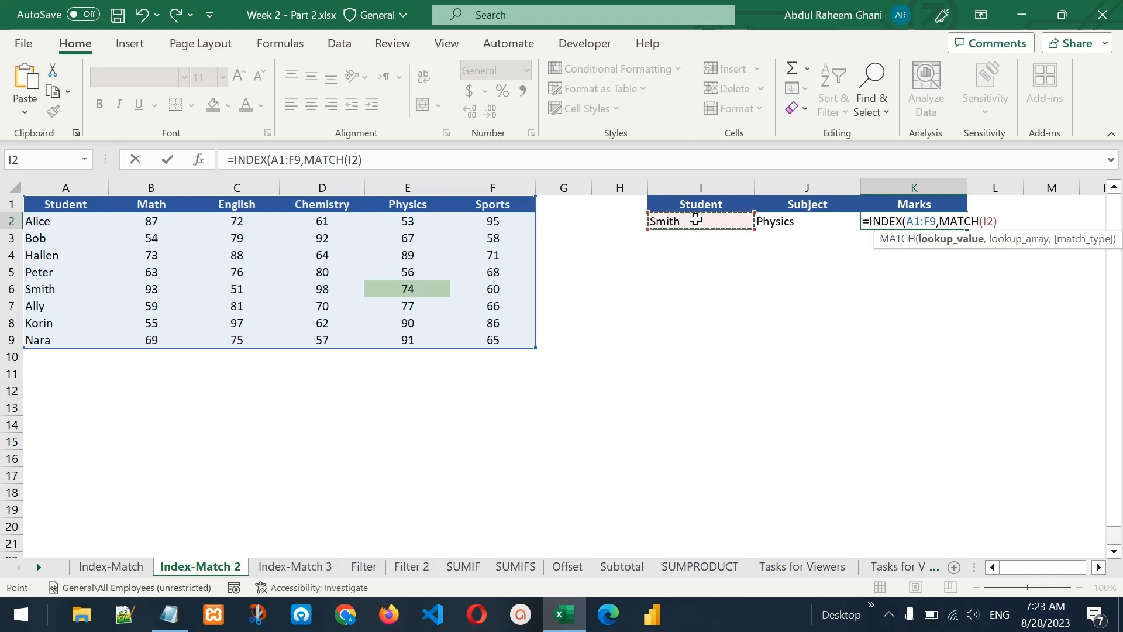
type(",")
left_click_drag(56, 205, 51, 340)
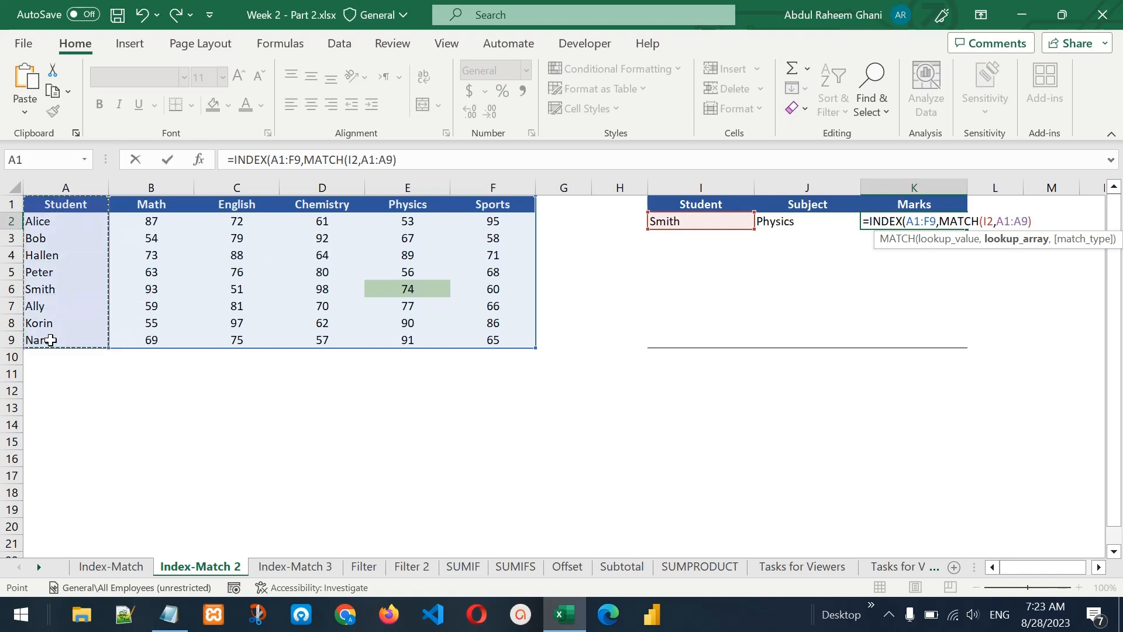
type(",0")
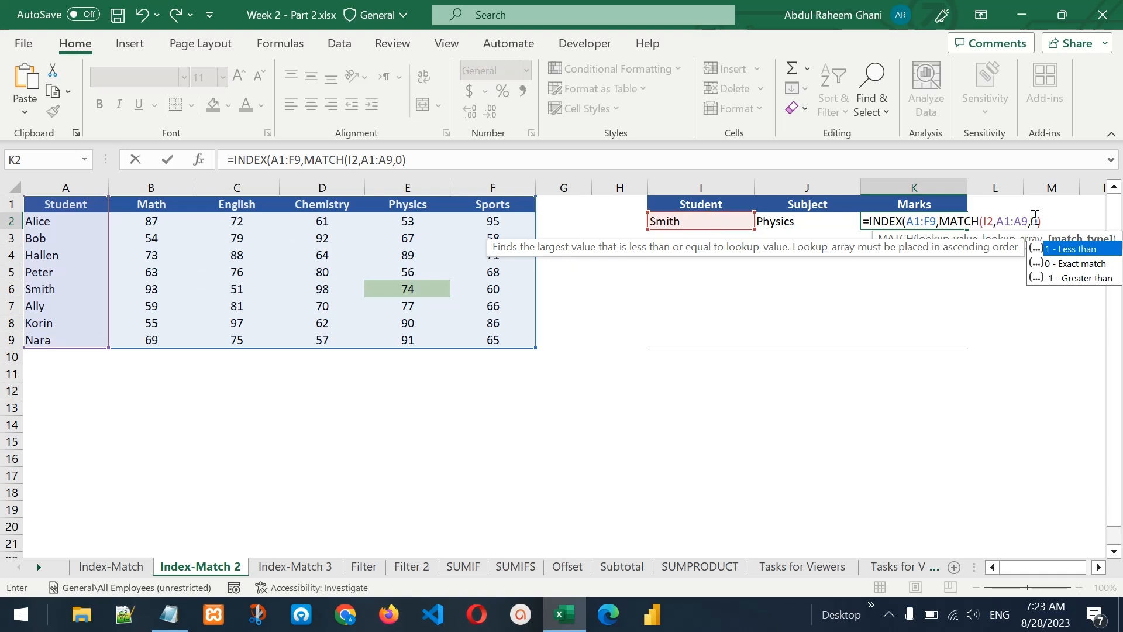
left_click(1049, 223)
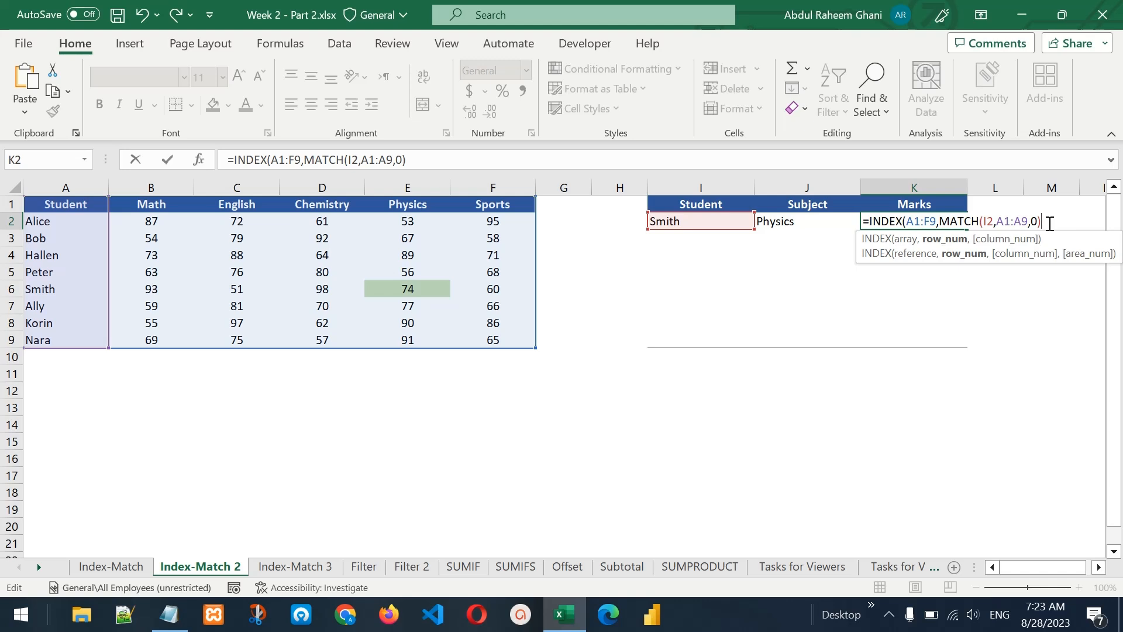
Step: Add MATCH(J2,A1:F1,0) as the column number argument and complete K2 as =INDEX(A1:F9,MATCH(I2,A1:A9,0),MATCH(J2,A1:F1,0))
type(",")
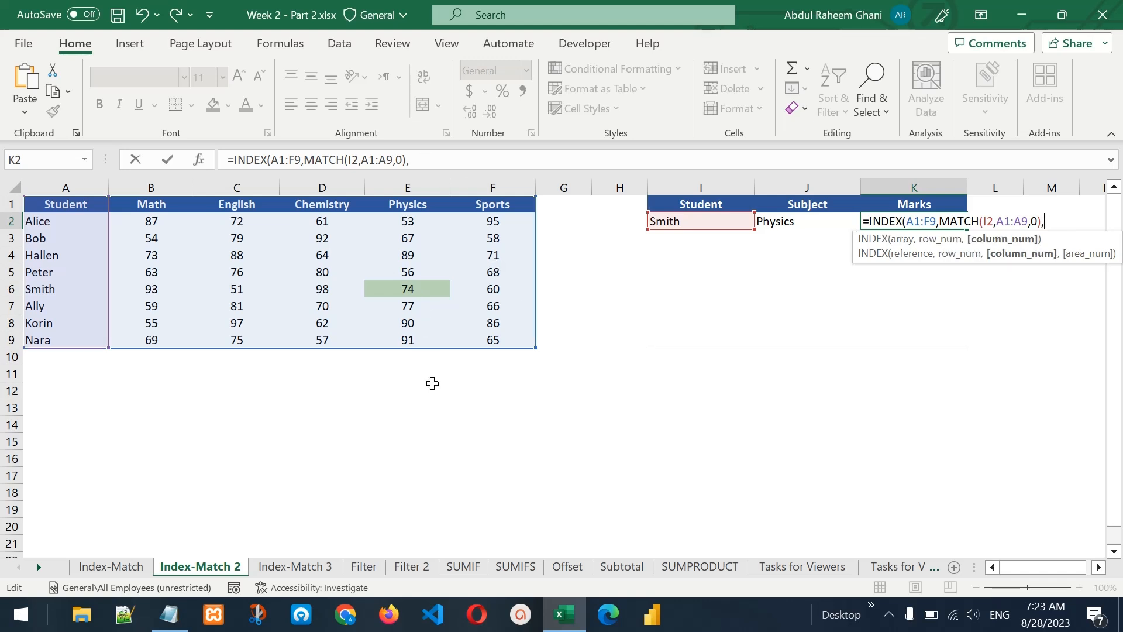
type("mat")
key("Tab")
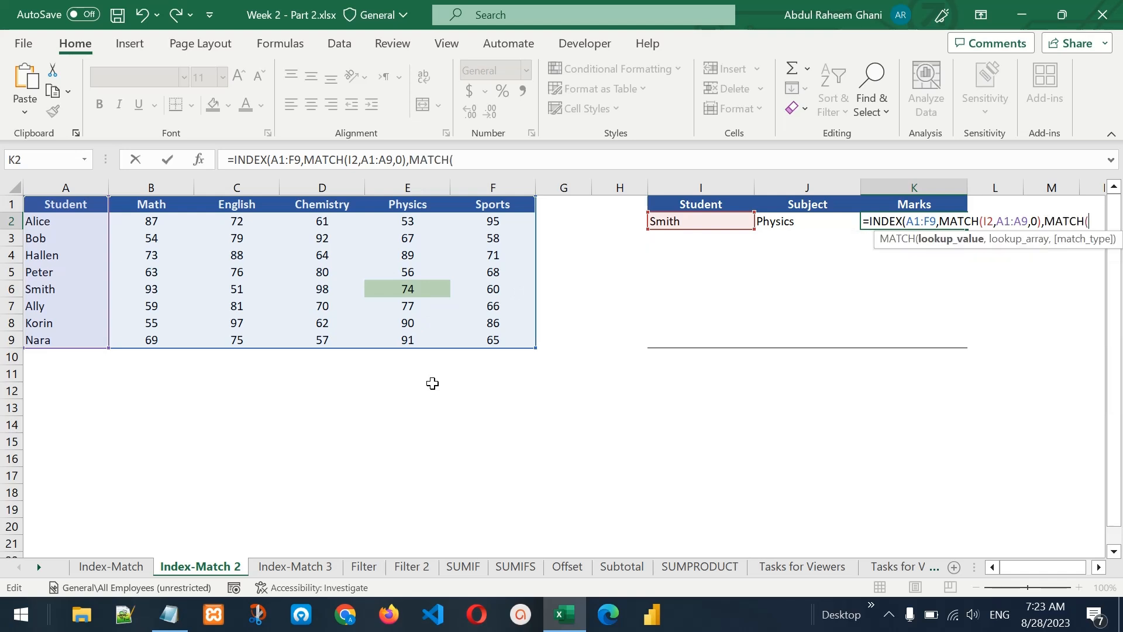
left_click(792, 225)
type(",")
left_click_drag(82, 205, 491, 203)
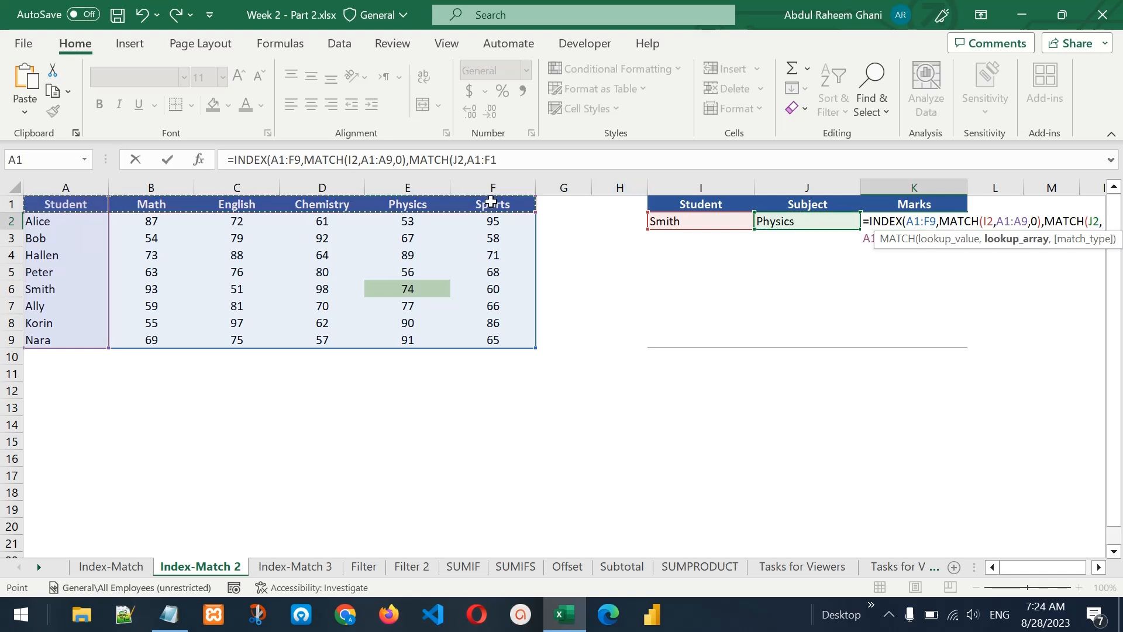
type(",")
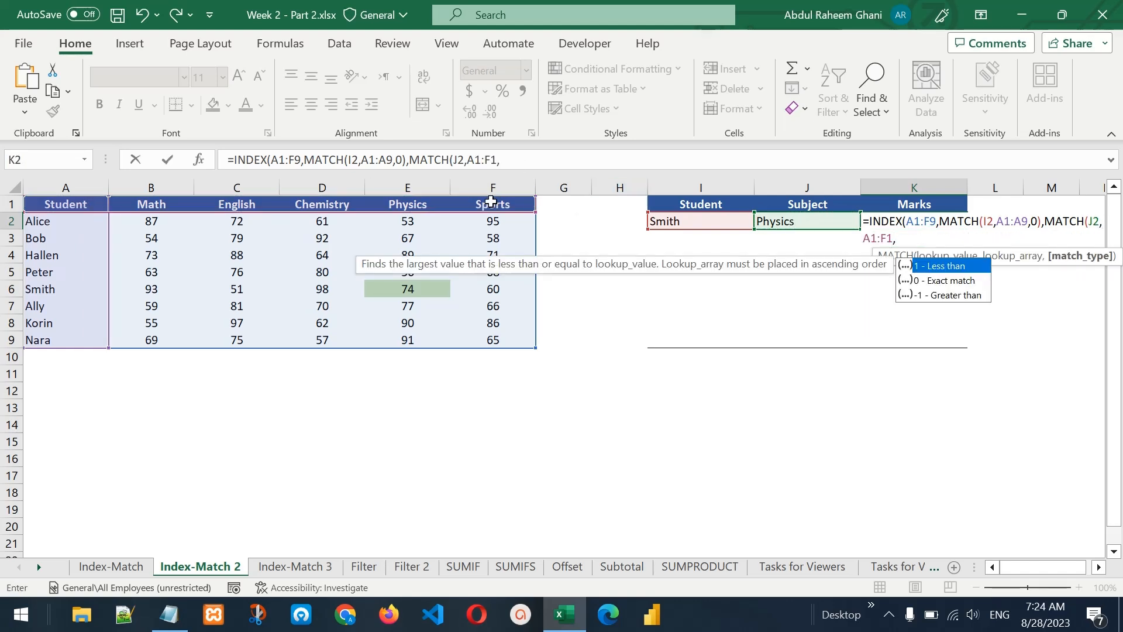
type("0)")
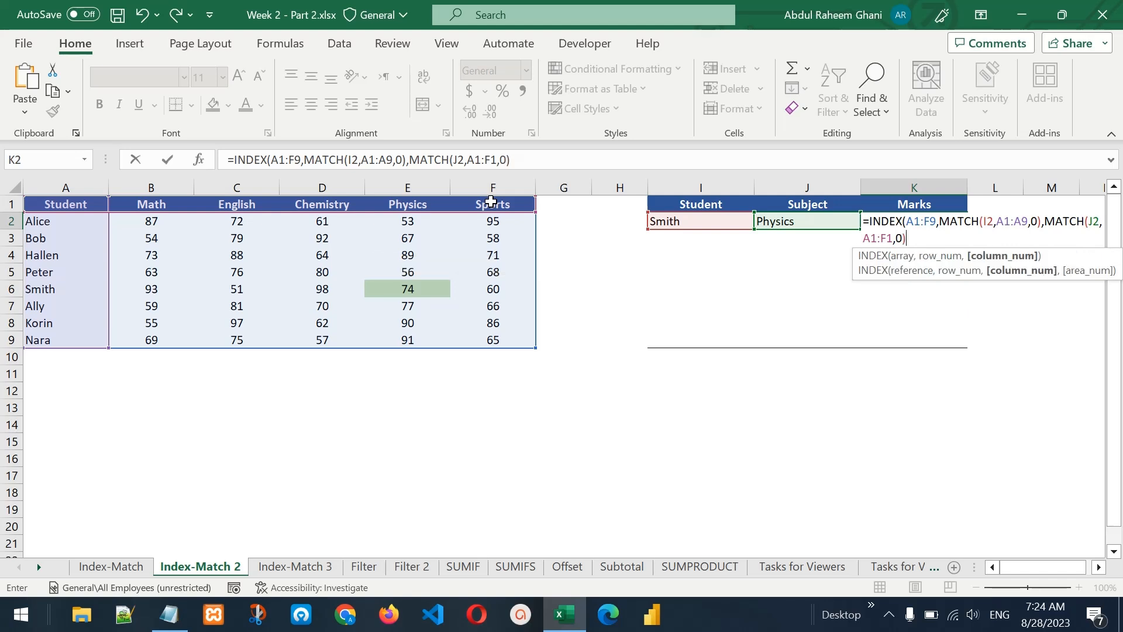
type(")")
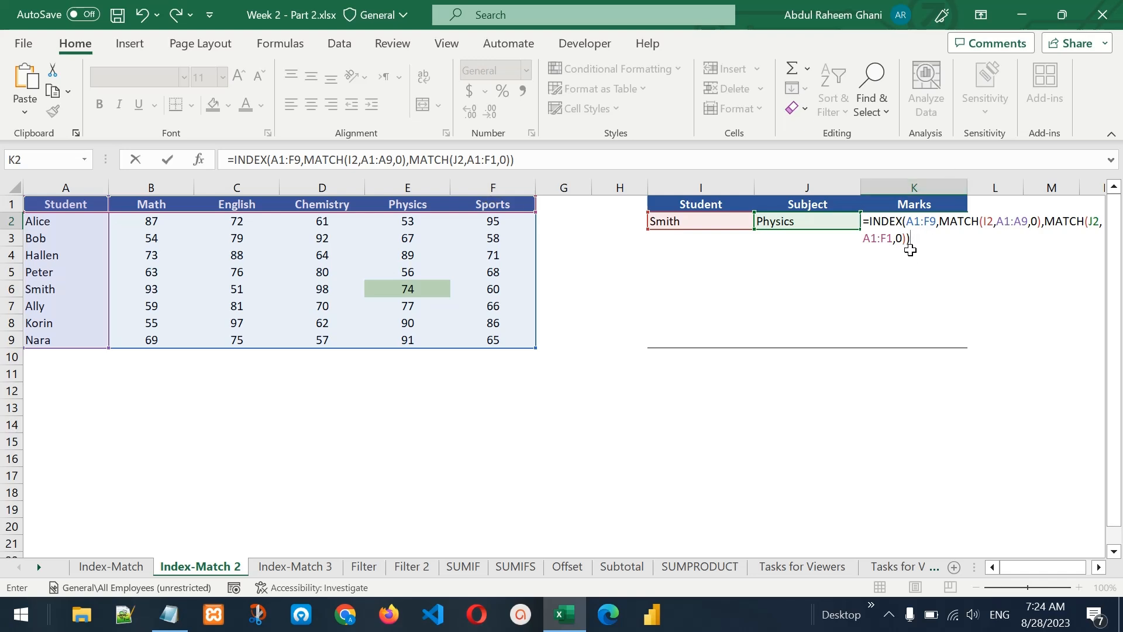
key("Return")
key("Up")
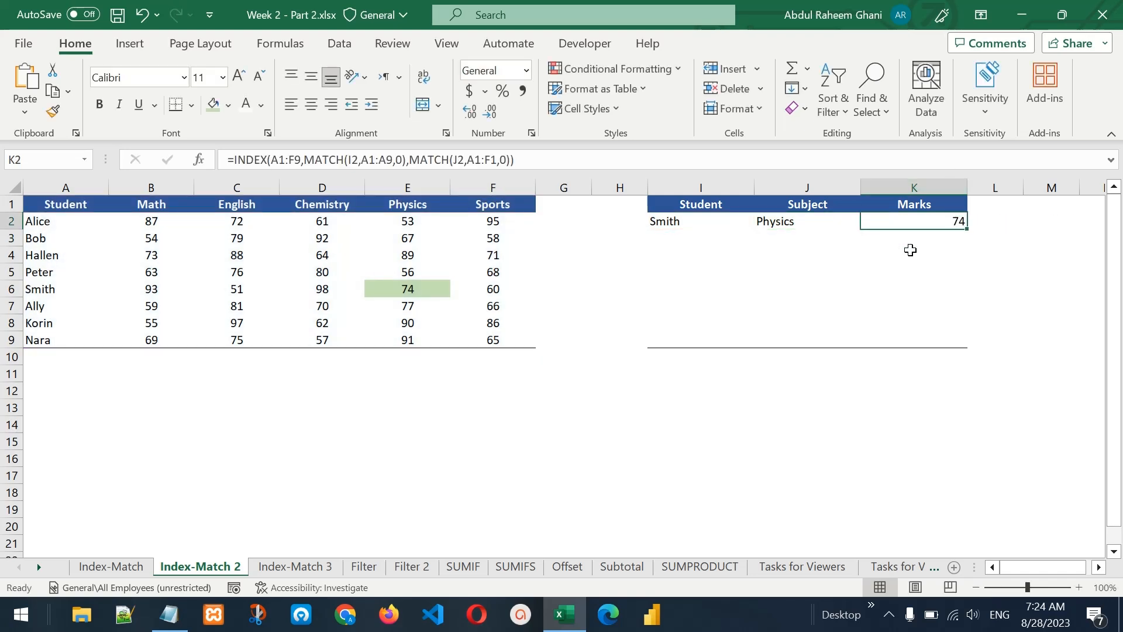
Step: Change the student in I2 to the name from A4 and check the mark returned in K2
left_click(681, 222)
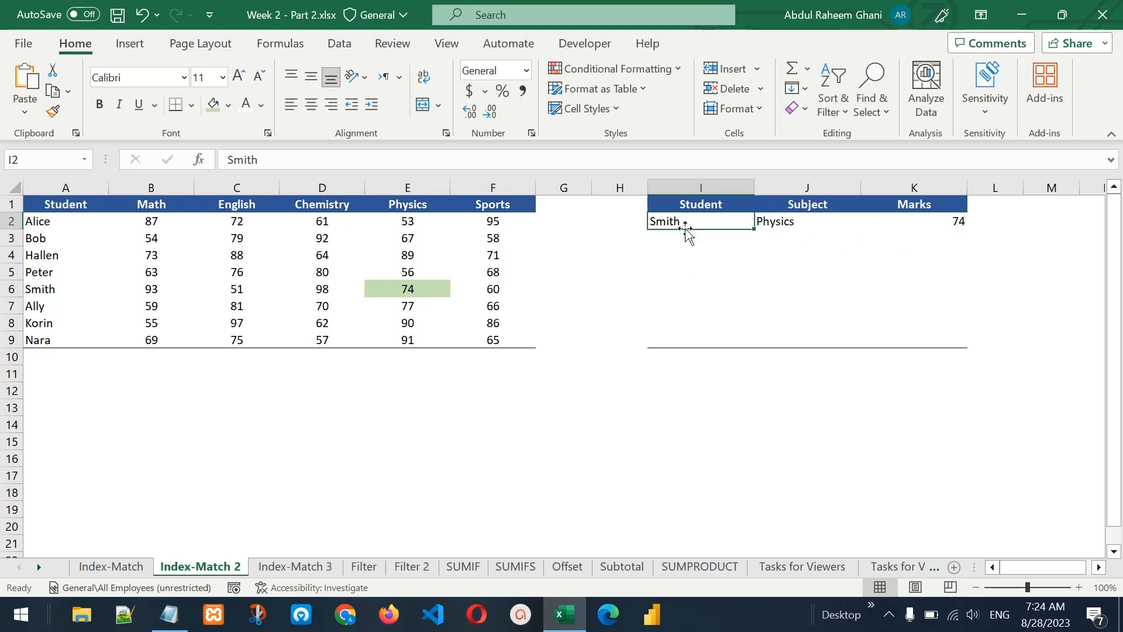
type("Hallen")
key("Return")
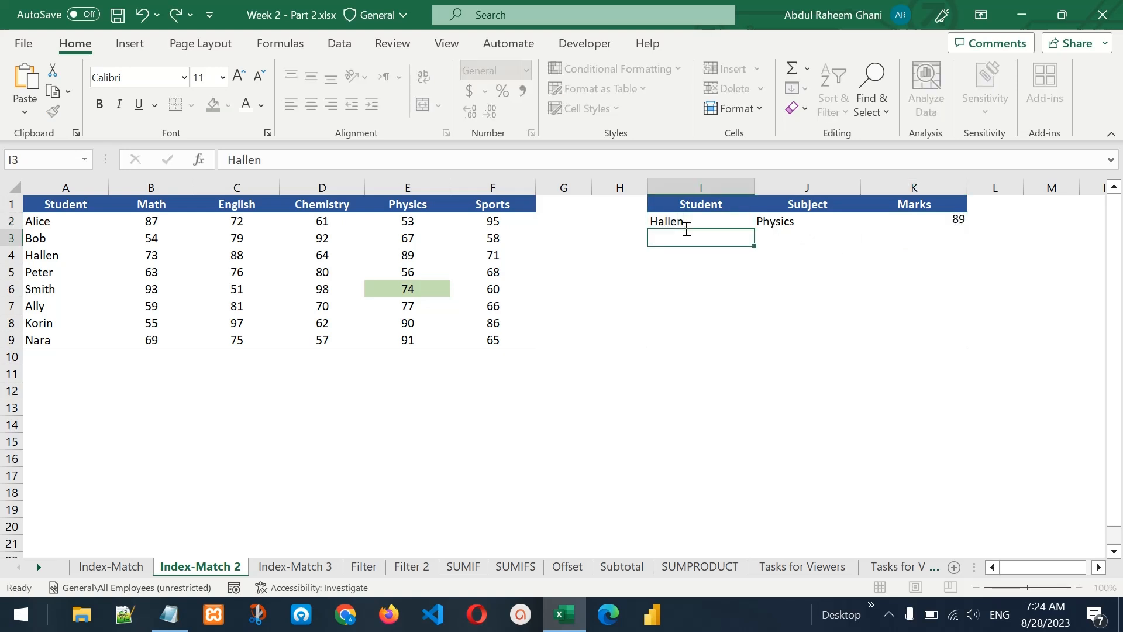
left_click(936, 221)
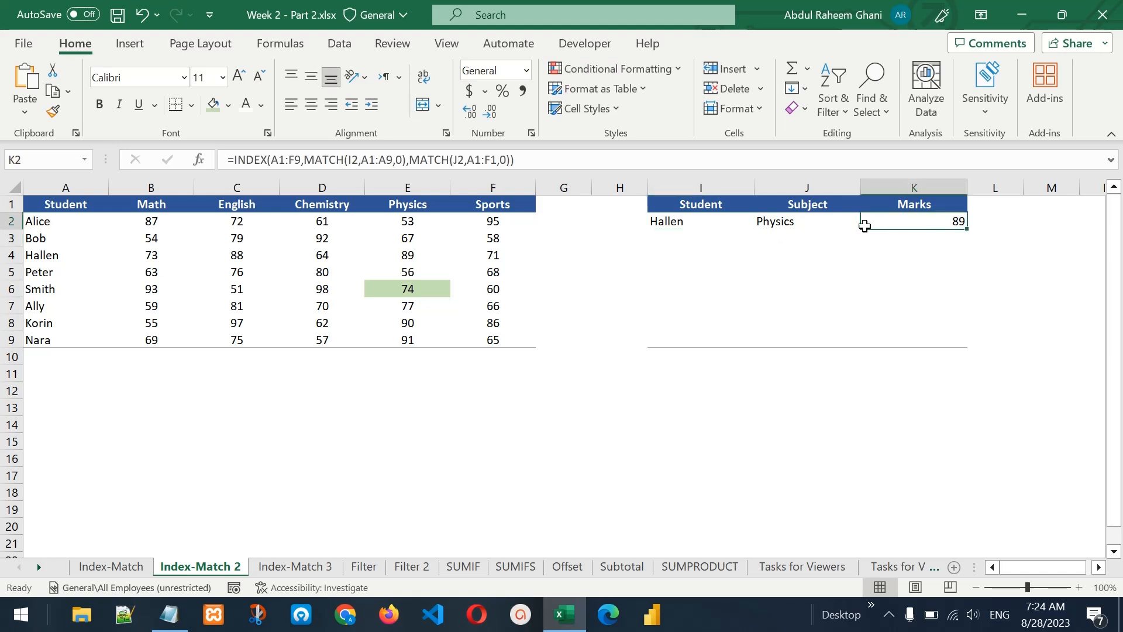
Step: Change the subject in J2 to English
left_click(817, 227)
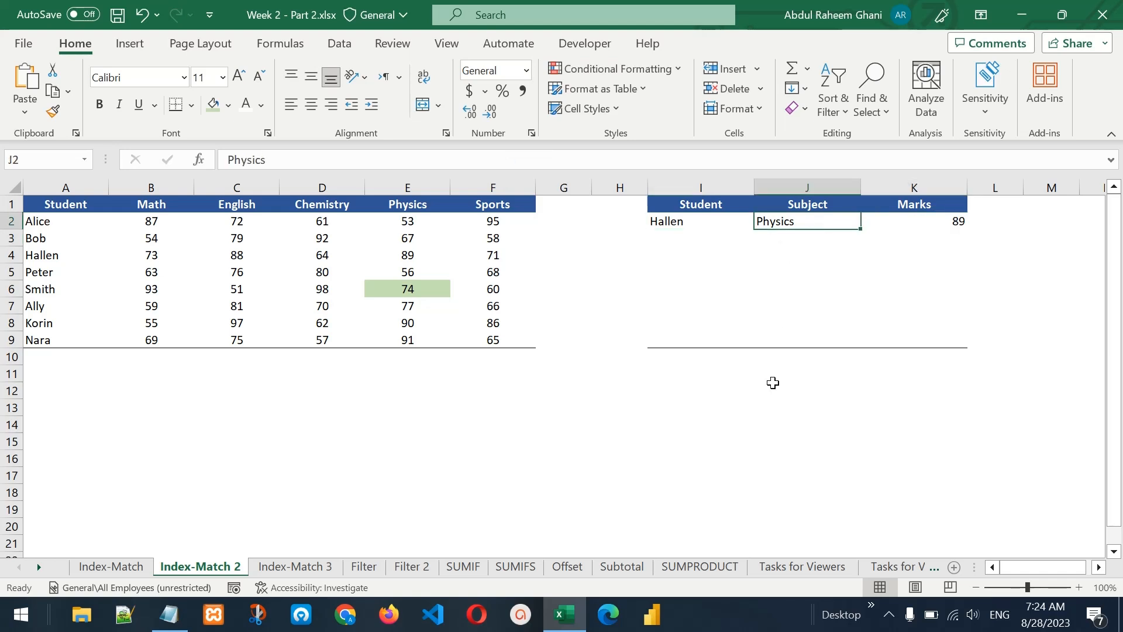
type("English")
key("Return")
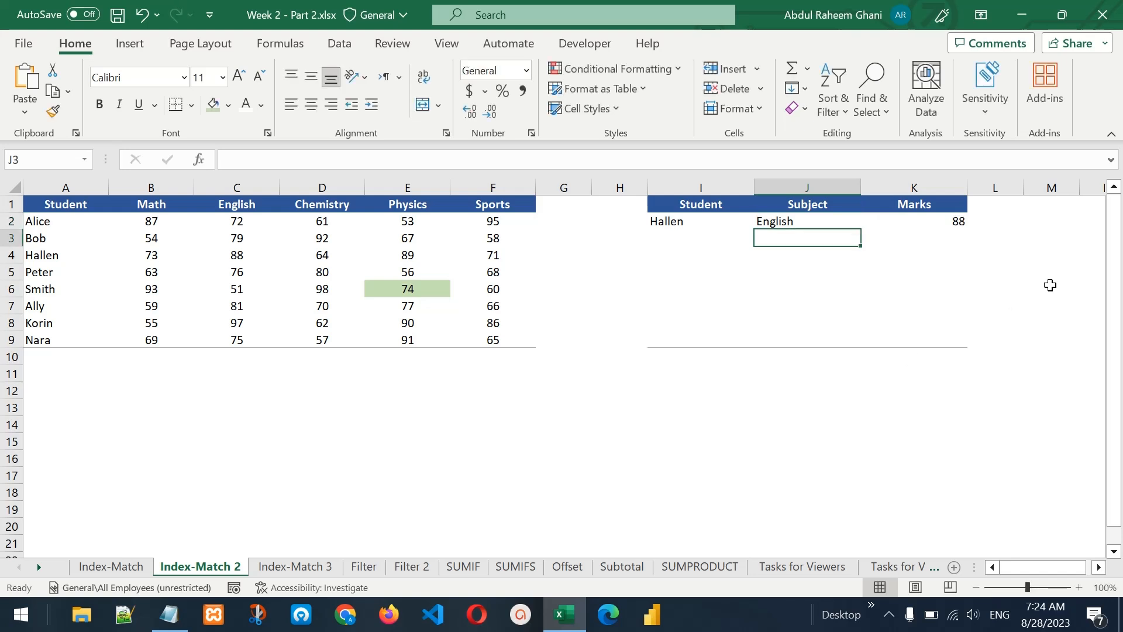
Step: Compare the result in K2 with the matching English mark in C4 and fill C4 light green
left_click(944, 221)
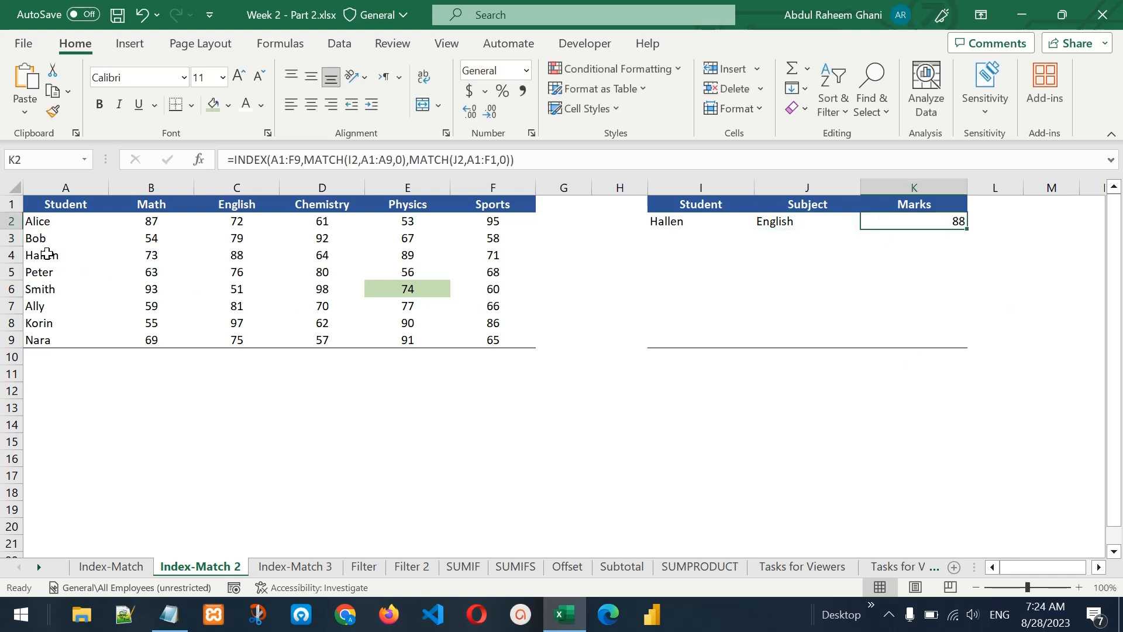
left_click(227, 256)
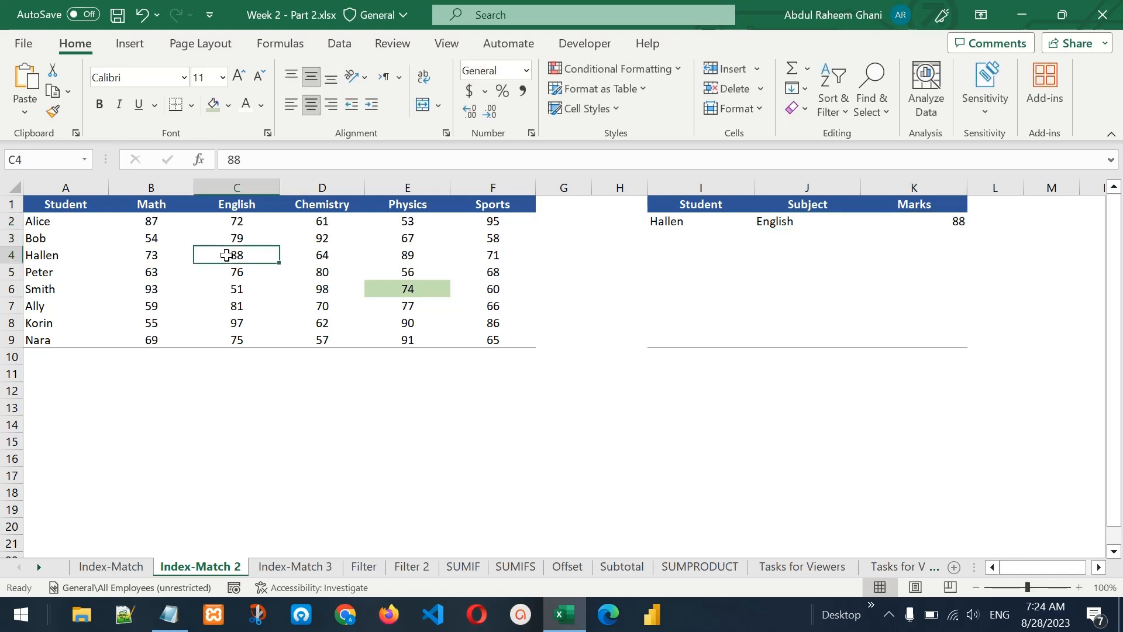
left_click(213, 101)
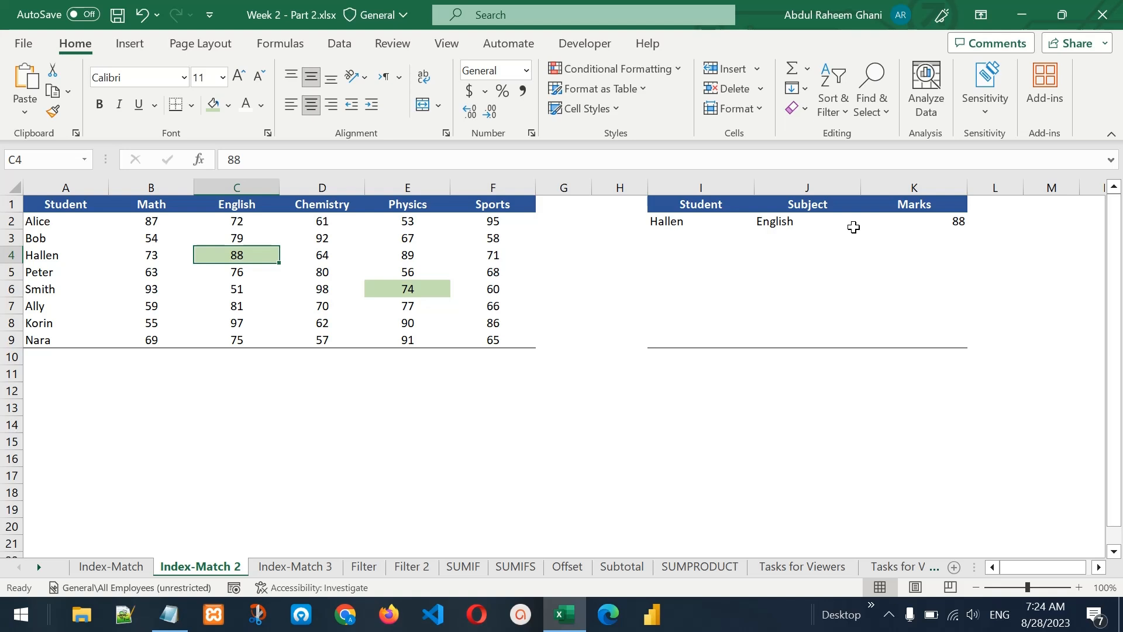
Step: Switch to the Index-Match 3 worksheet and look over the players in A3:A12, the years in B1:J1 and the months in row 2
key("ctrl+Page_Down")
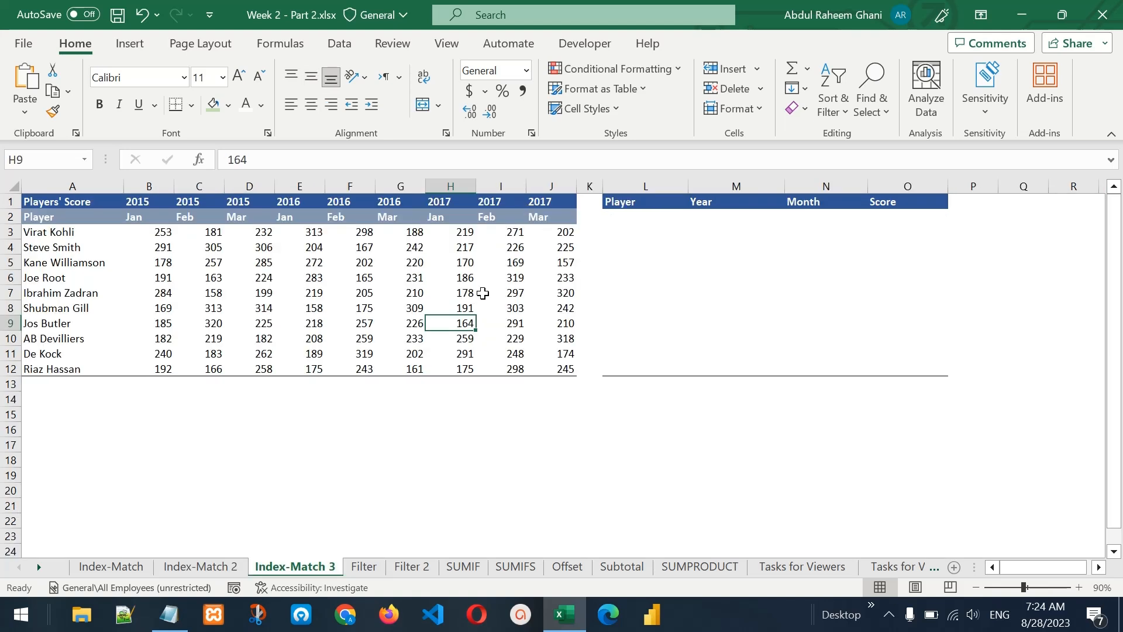
left_click(651, 218)
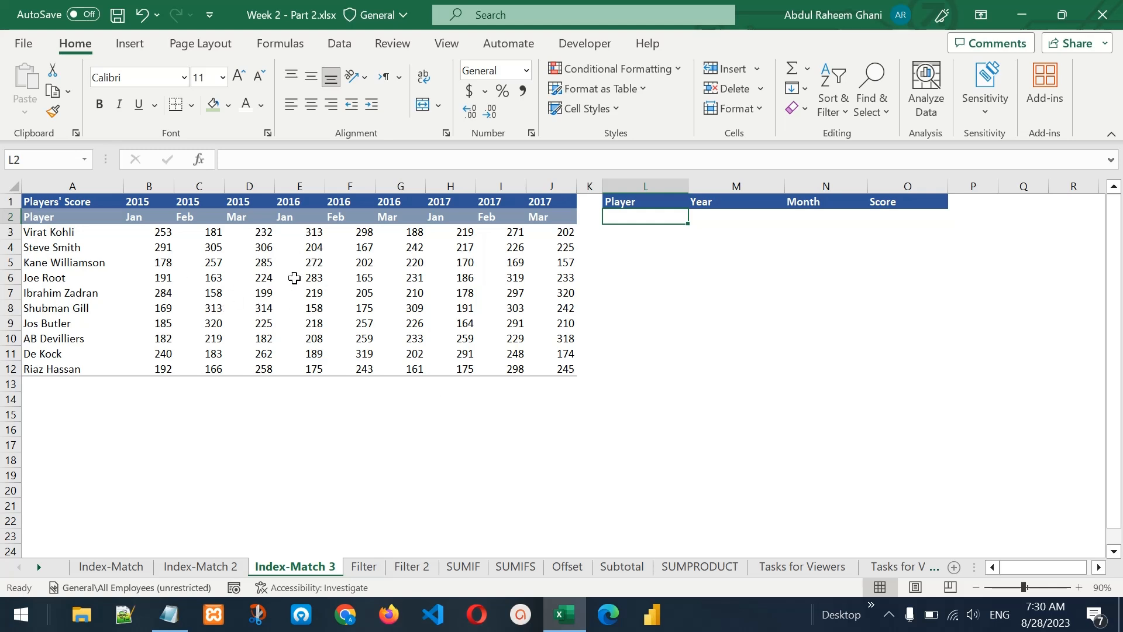
left_click_drag(49, 232, 55, 368)
left_click_drag(137, 201, 556, 194)
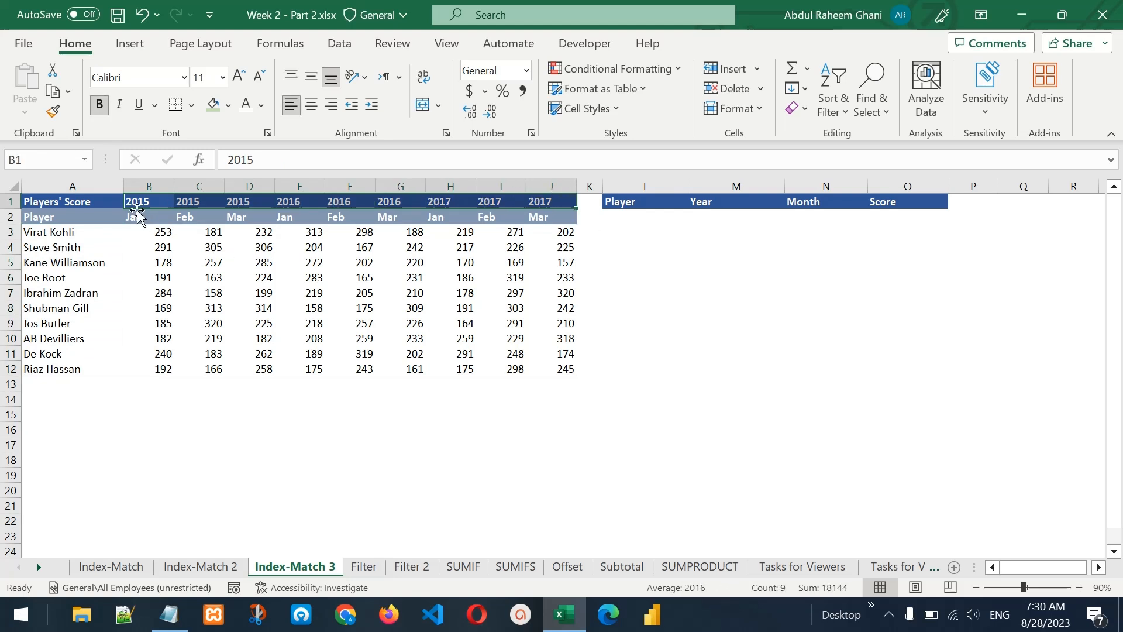
left_click(244, 217)
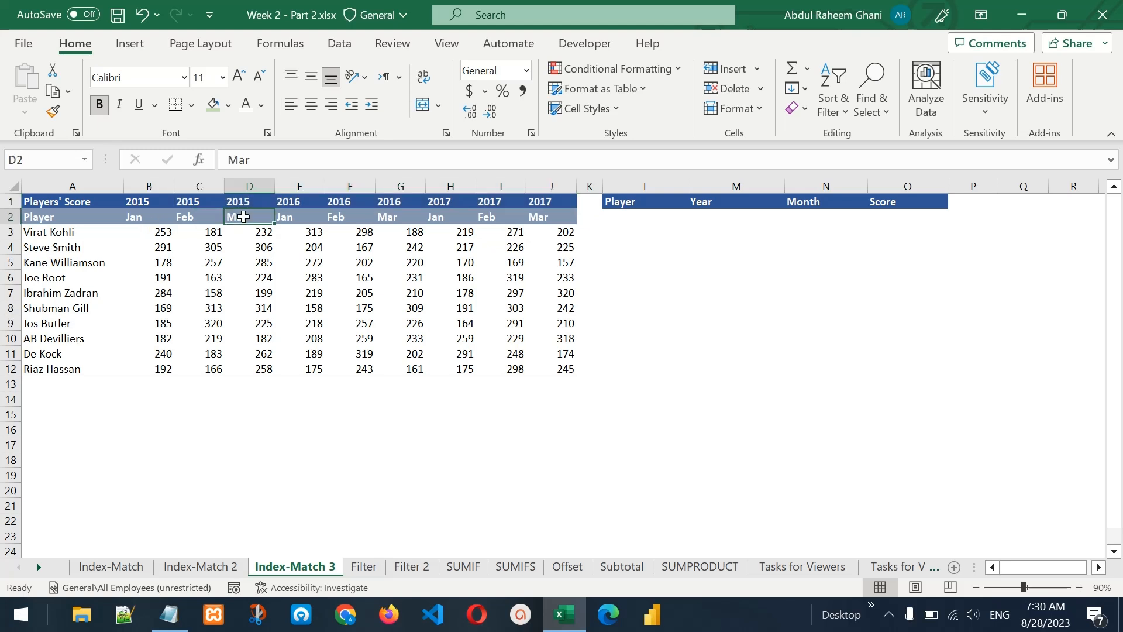
Step: Enter the player's name from A9 in L2 under Player, 2016 in M2 under Year and Jan in N2 under Month
left_click(649, 219)
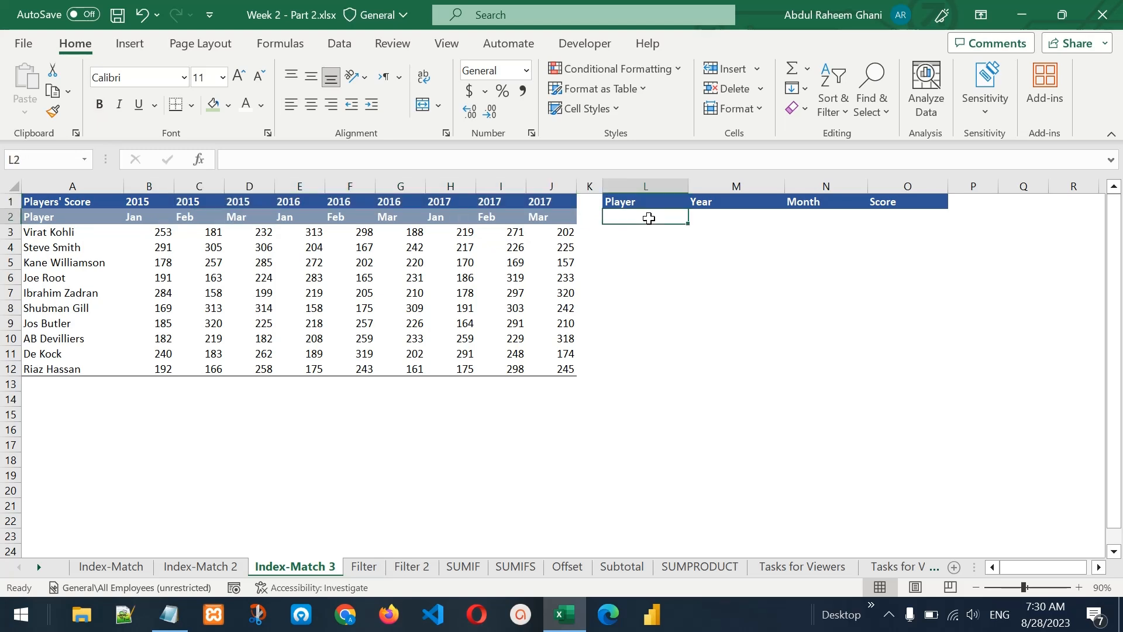
type("Jos Butler")
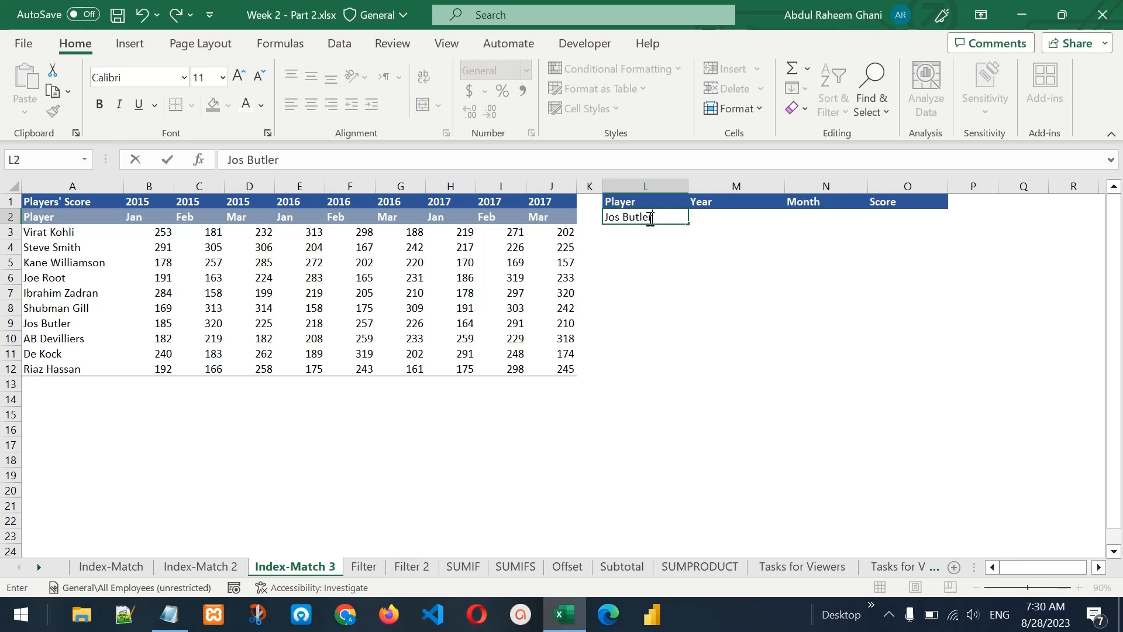
key("Tab")
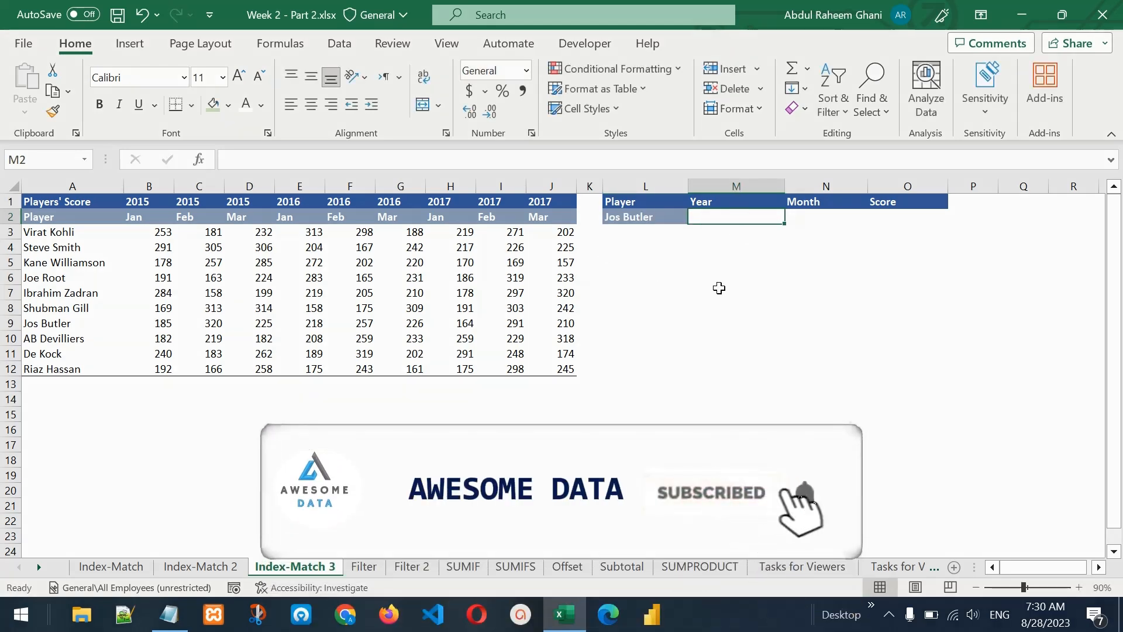
type("2016")
key("Tab")
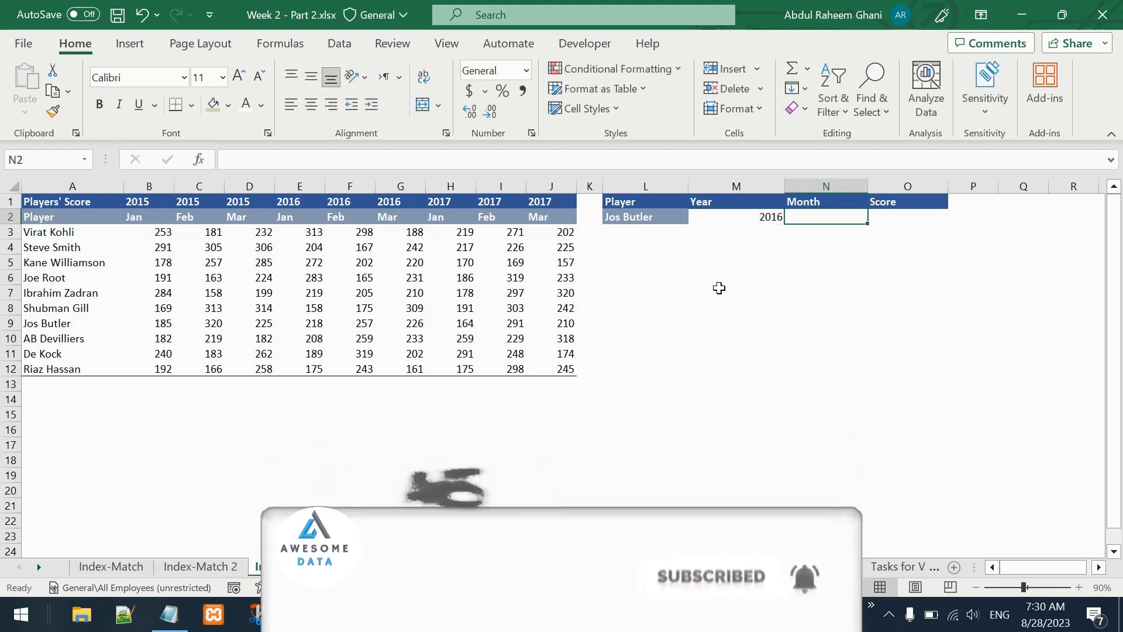
type("Jan")
key("Tab")
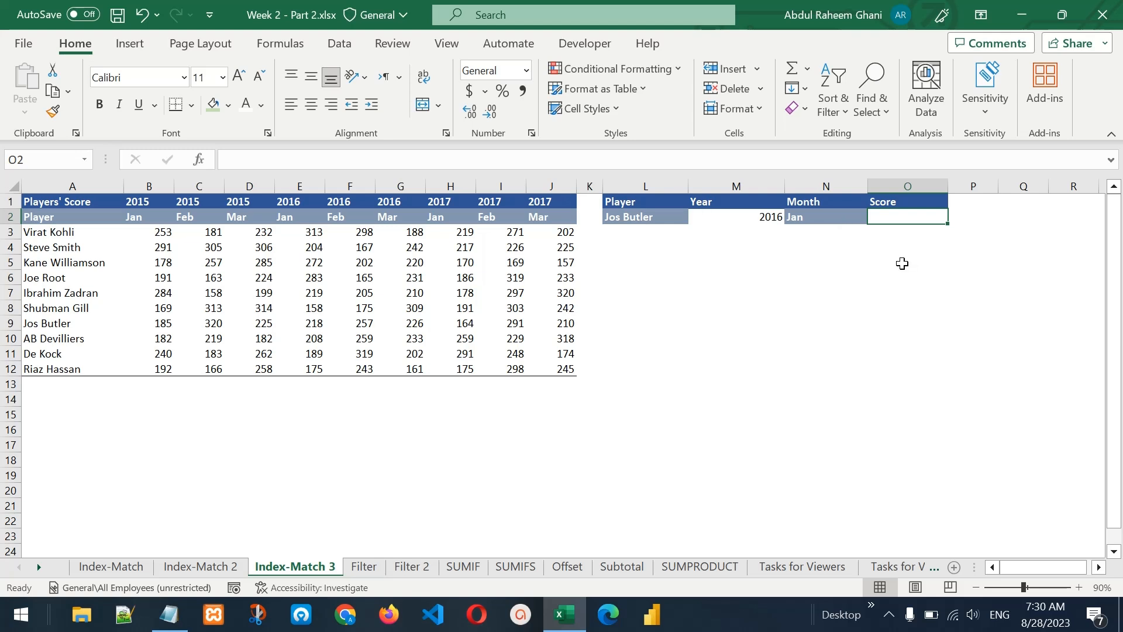
Step: Start an INDEX formula in O2 under Score with the whole table A1:J12 as its array
type("=ind")
key("Tab")
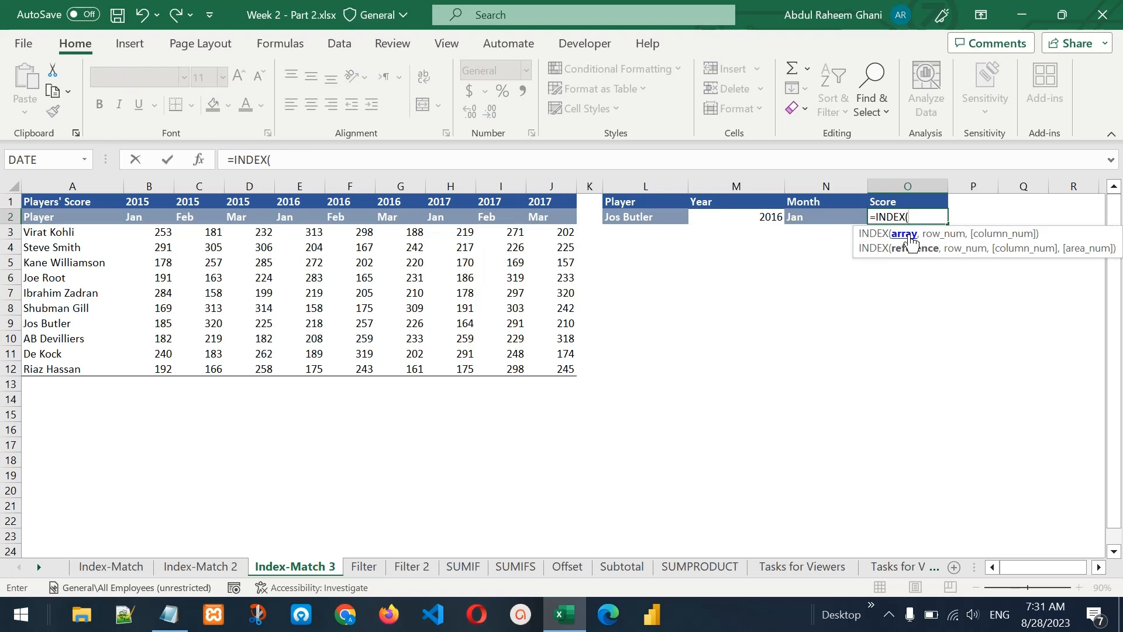
left_click_drag(41, 202, 570, 369)
type(",")
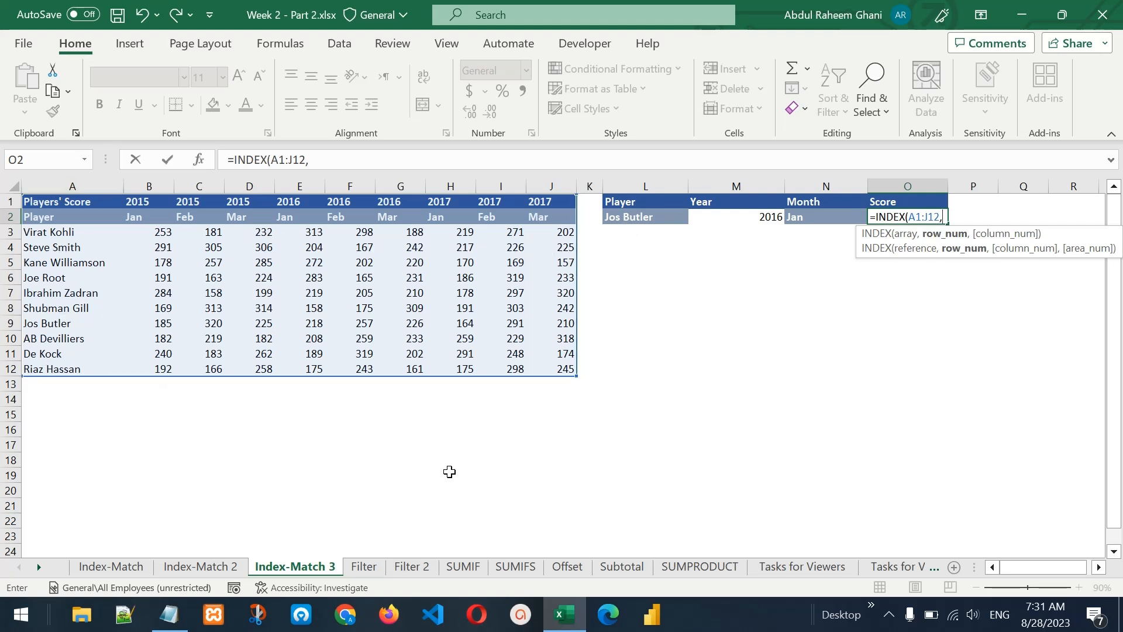
Step: Supply the INDEX row number with a MATCH of the player in L2 against A1:A12, using exact match 0
type("mat")
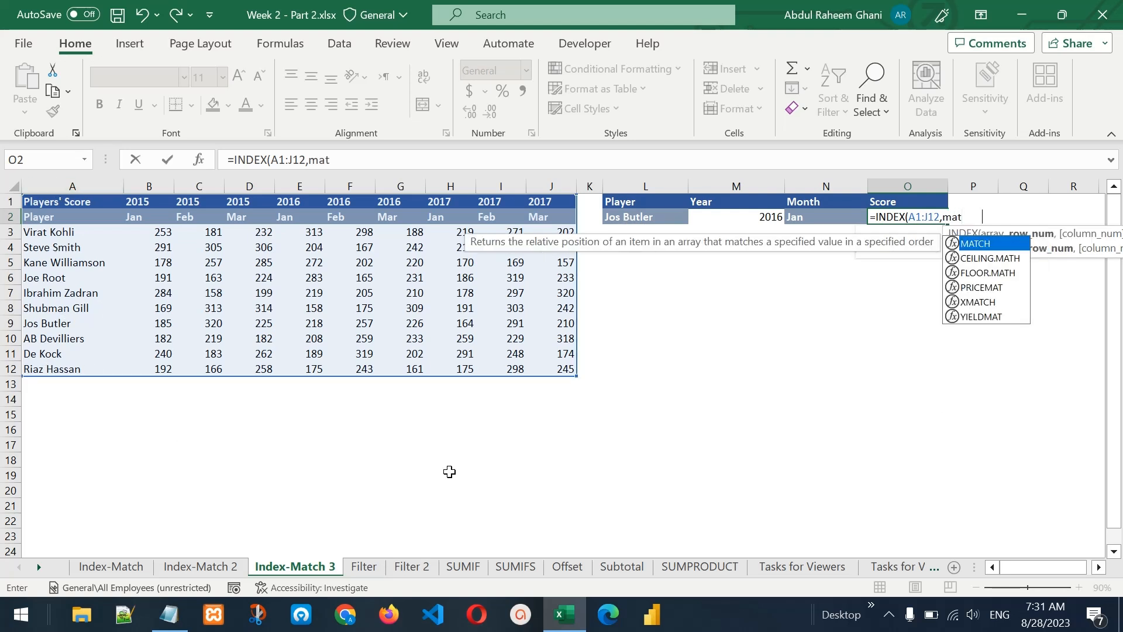
key("Tab")
left_click(654, 217)
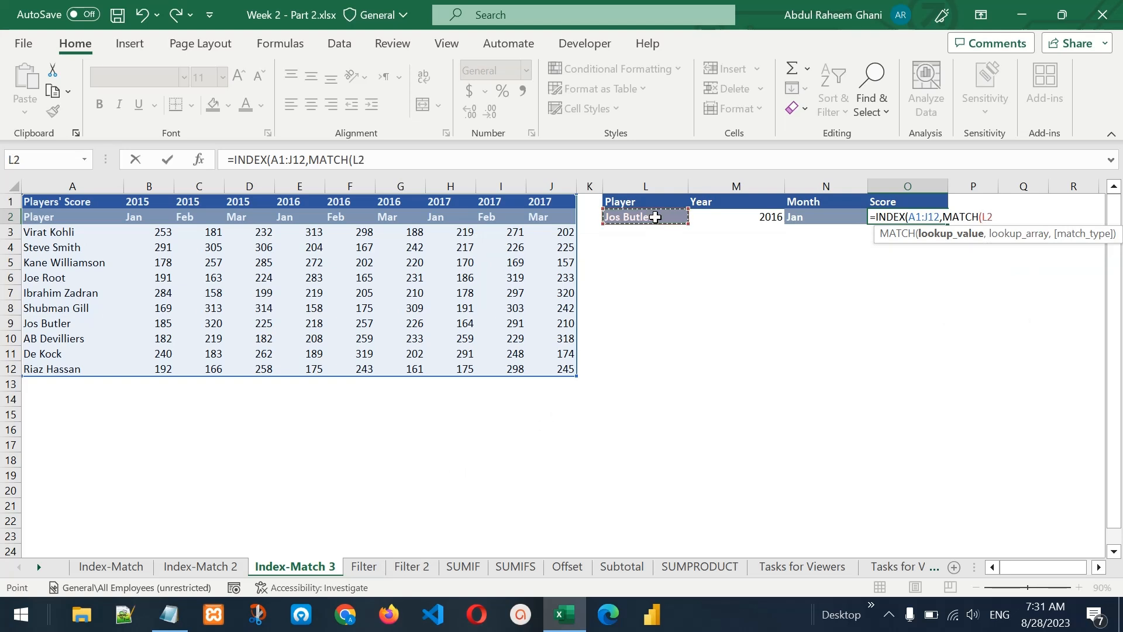
type(",")
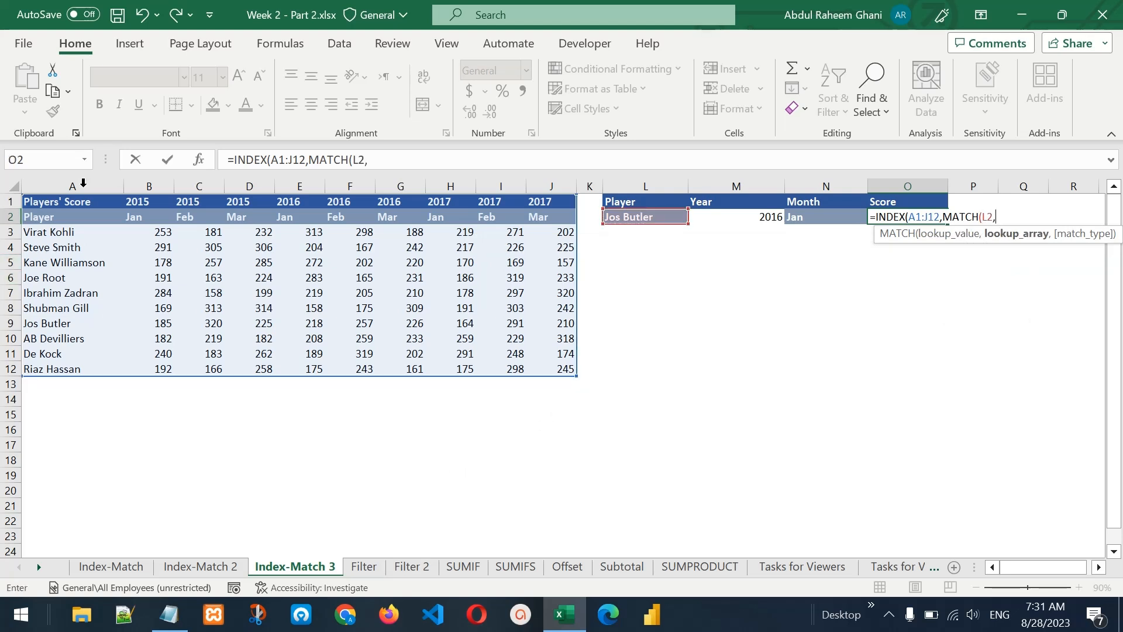
left_click_drag(68, 201, 60, 369)
type(",0")
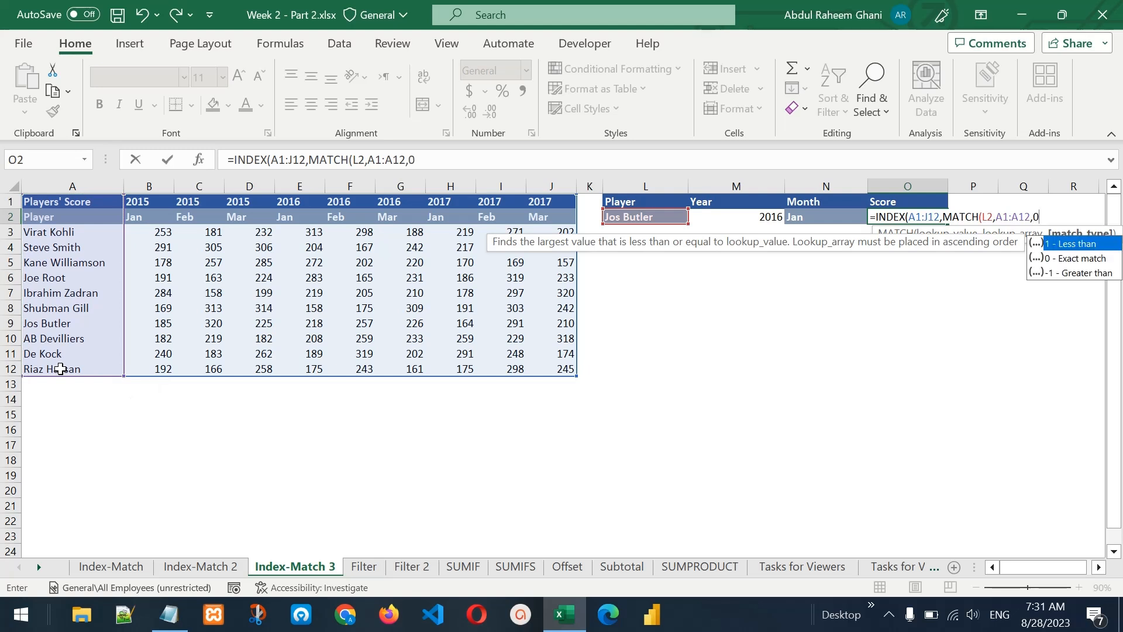
type("),")
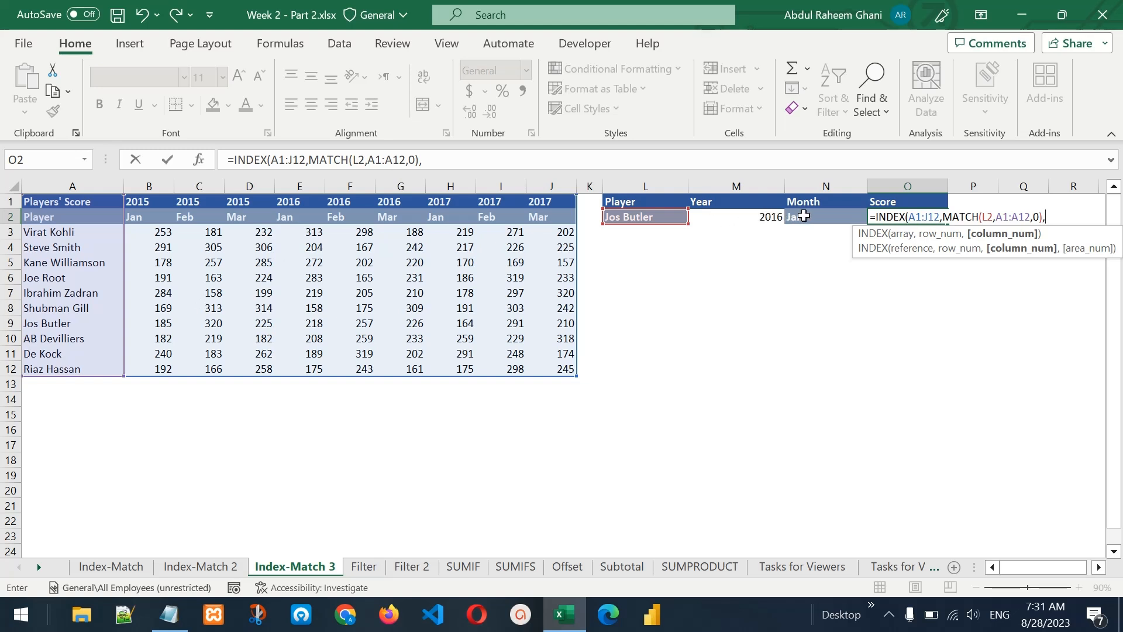
Step: Add a second MATCH for the column number, with the joined year and month M2&N2 as its lookup value
type("mat")
key("Tab")
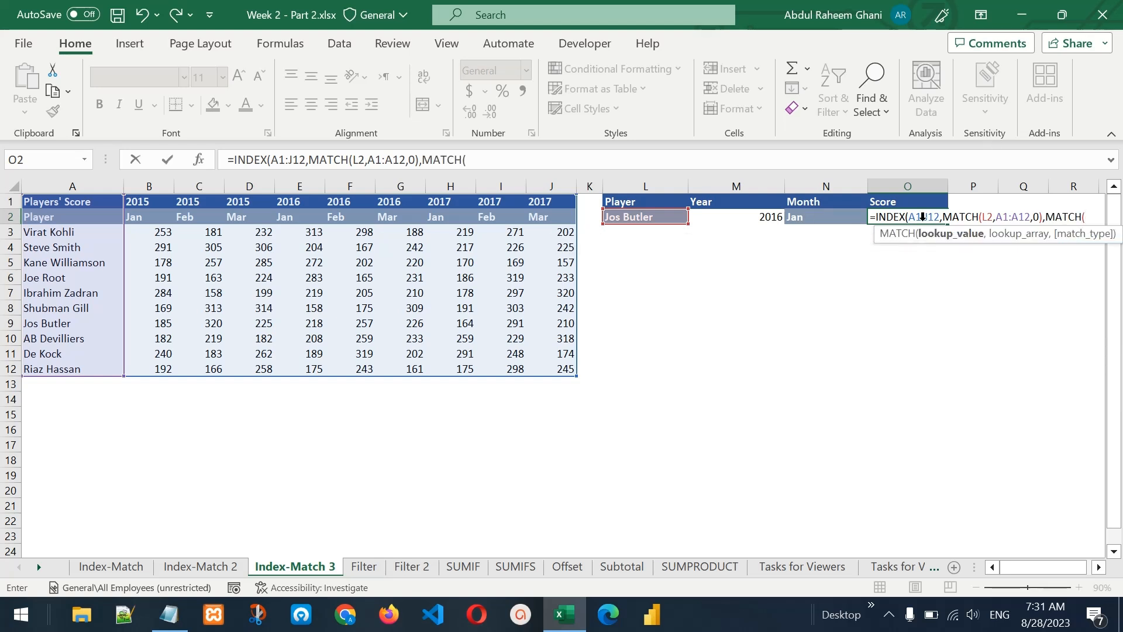
left_click(763, 214)
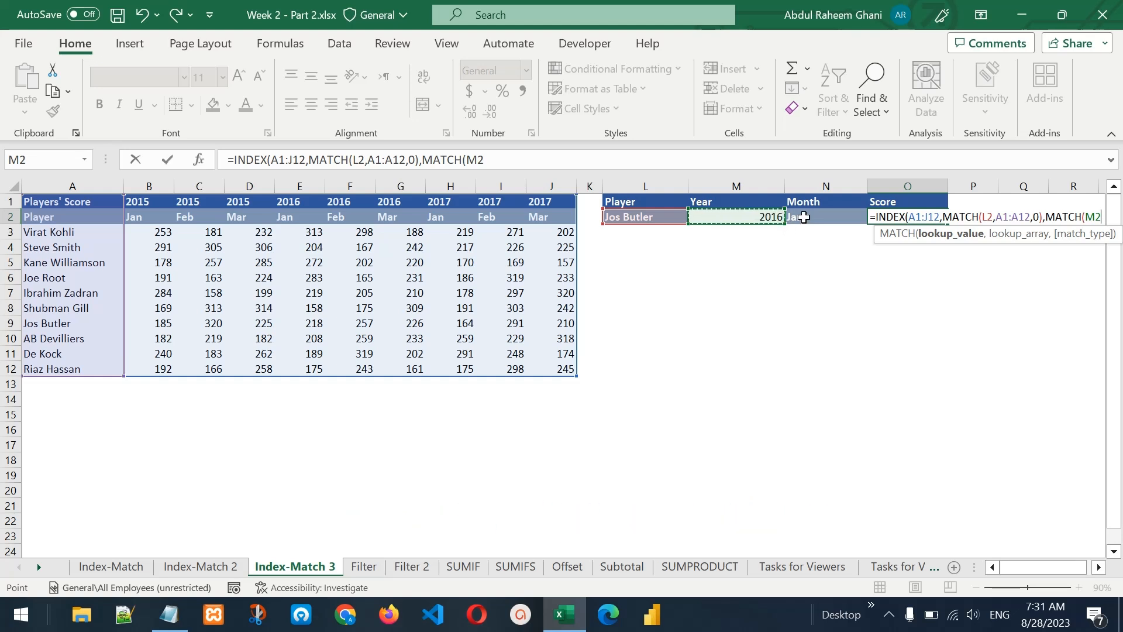
type("&")
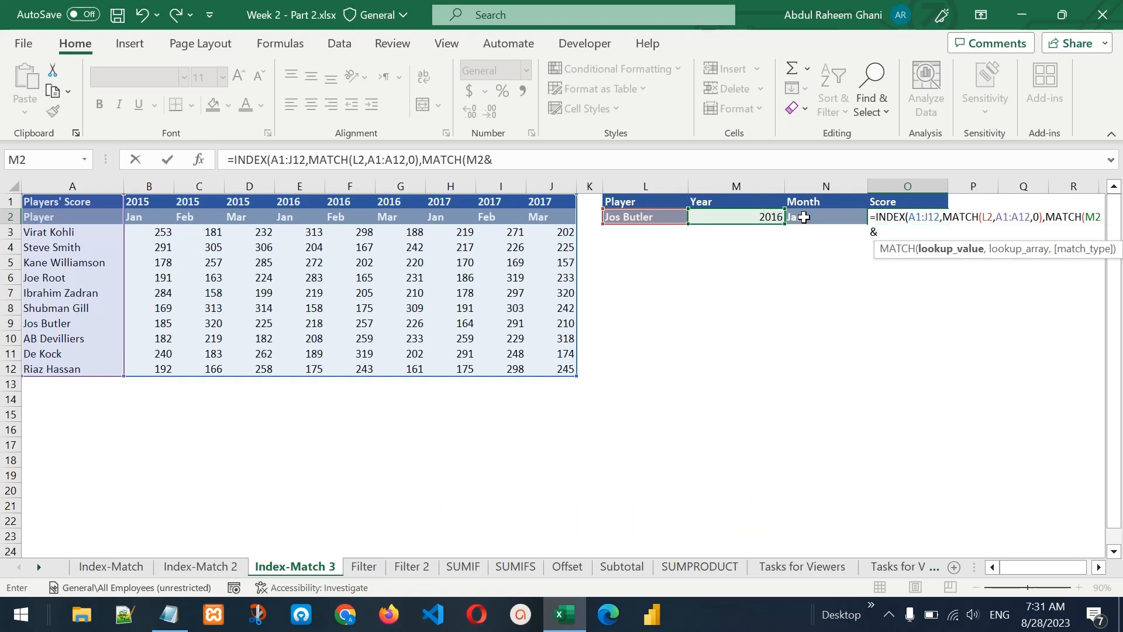
left_click(810, 218)
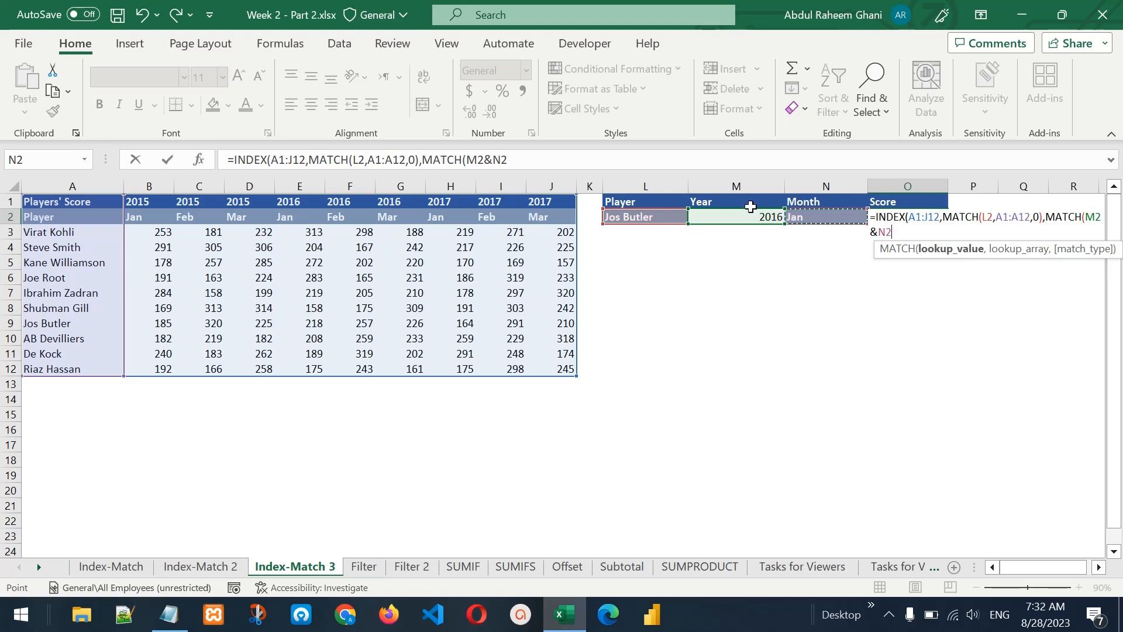
type(",")
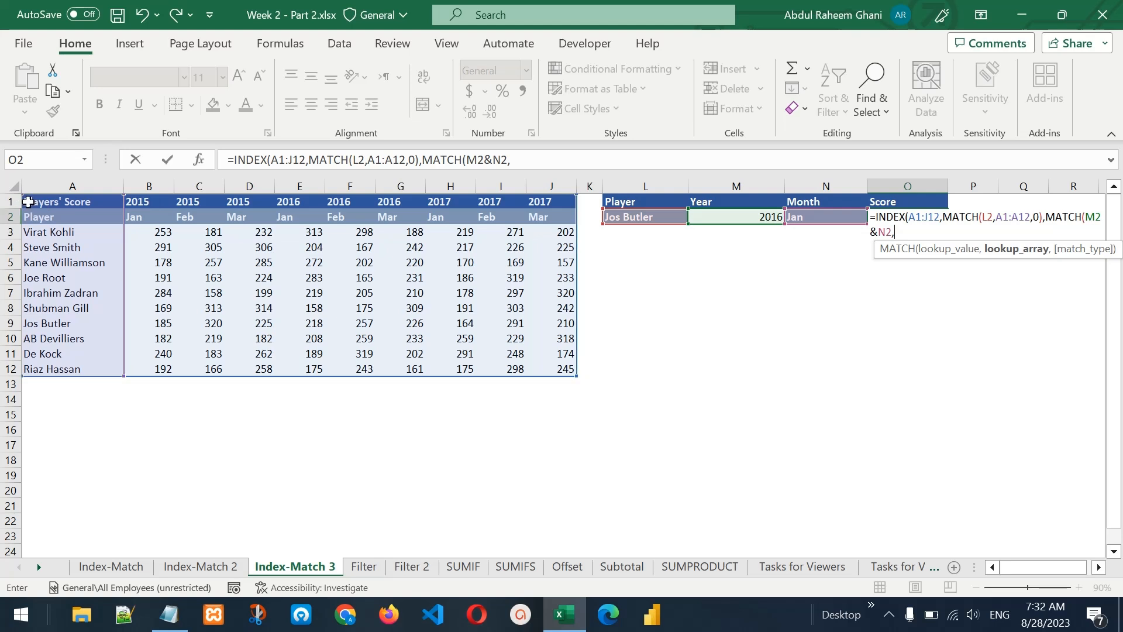
Step: Complete the formula in O2 with the joined lookup array A1:J1&A2:J2 and exact match 0, keeping O2 selected
left_click_drag(24, 201, 555, 194)
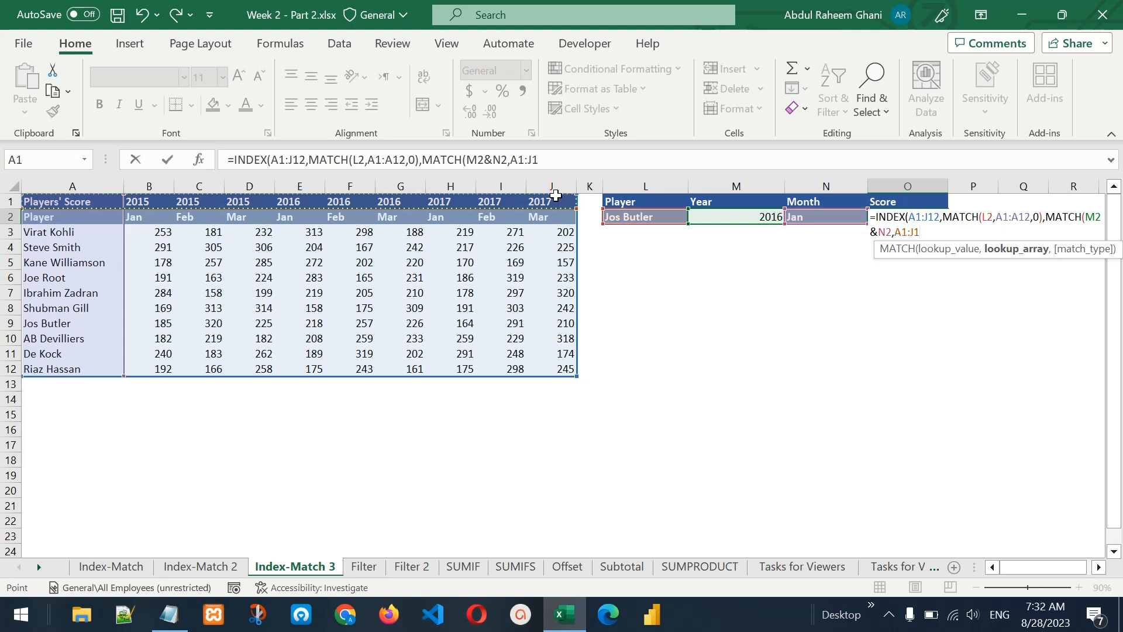
type("&")
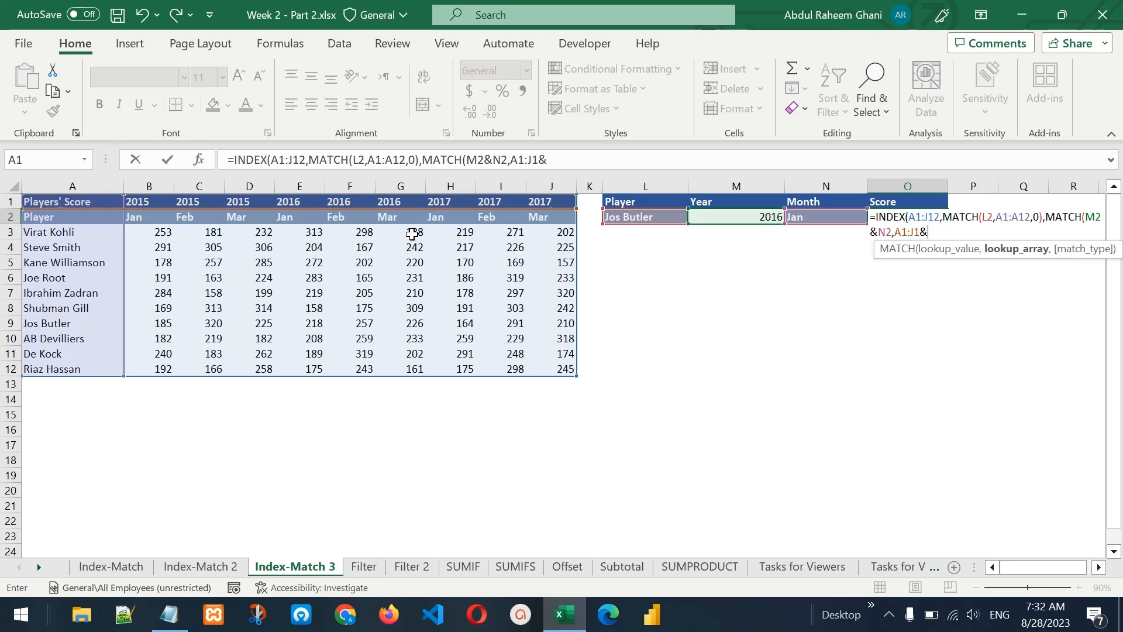
left_click_drag(30, 221, 557, 219)
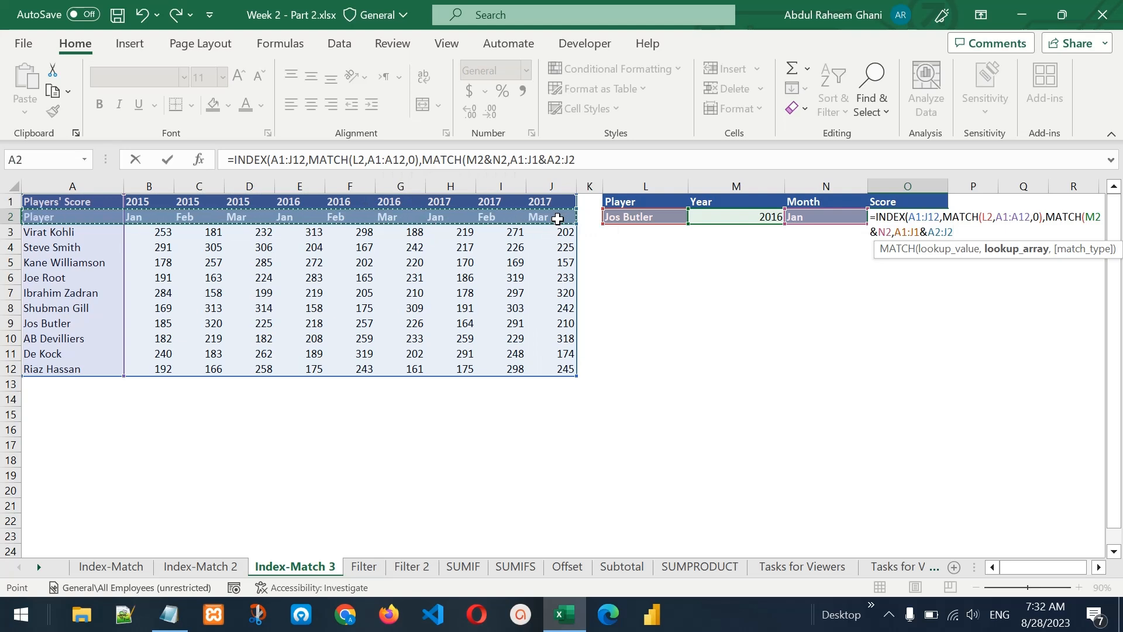
type(",")
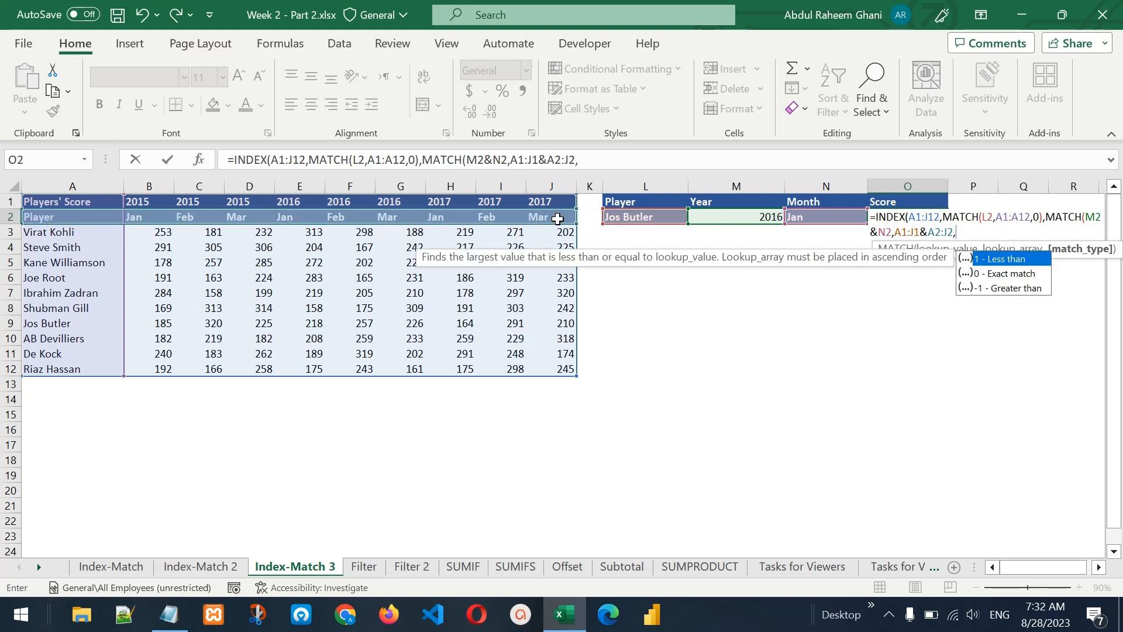
type("0)")
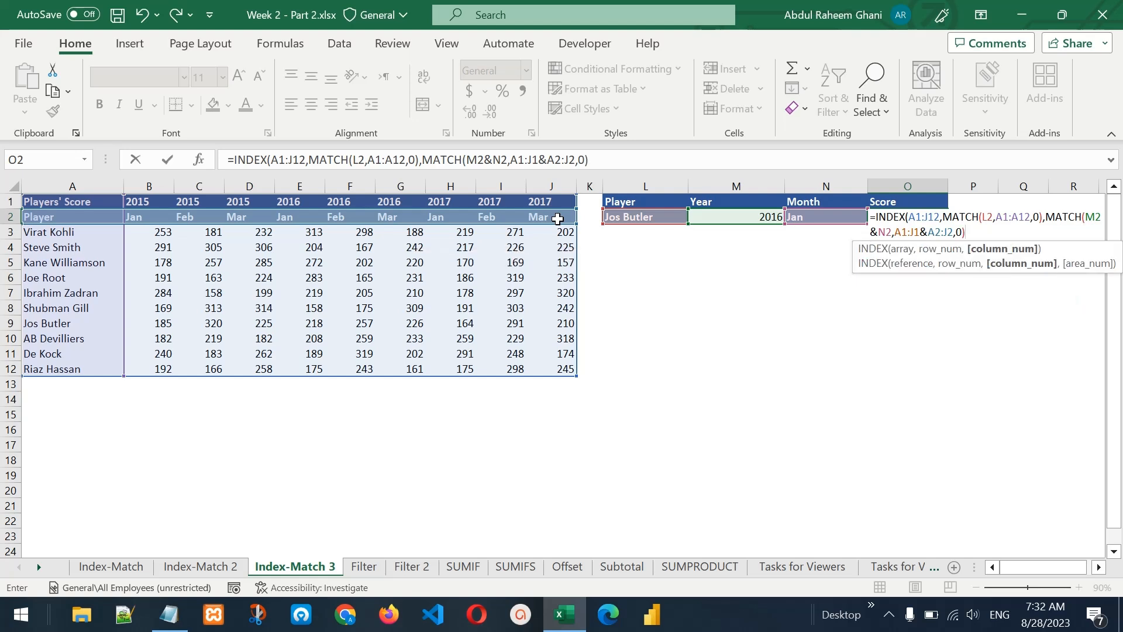
type(")")
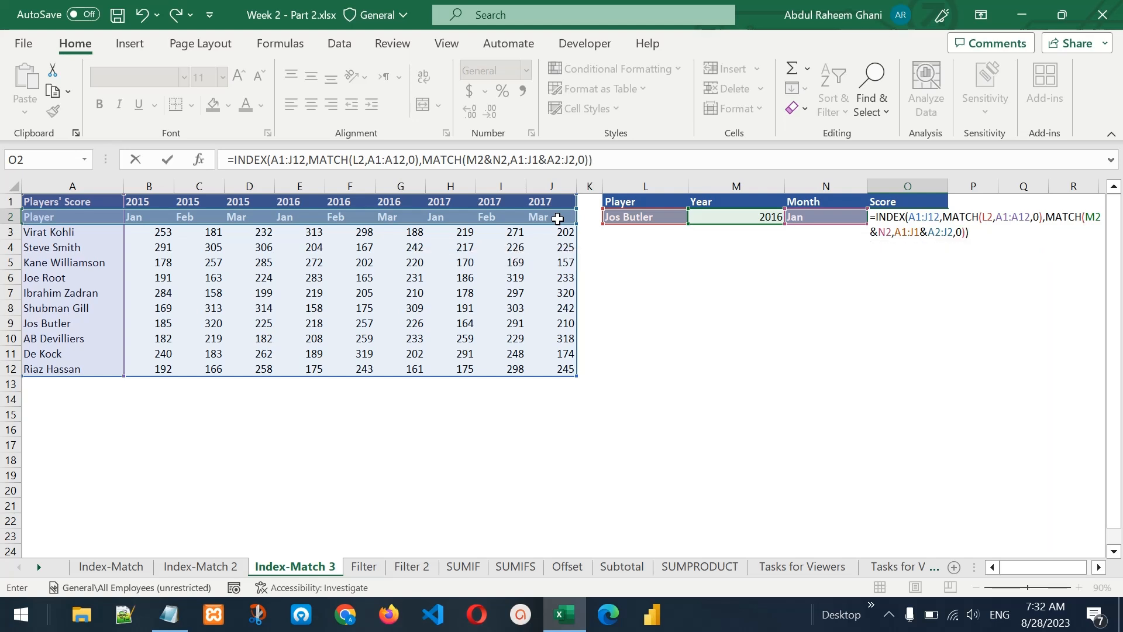
key("ctrl+Return")
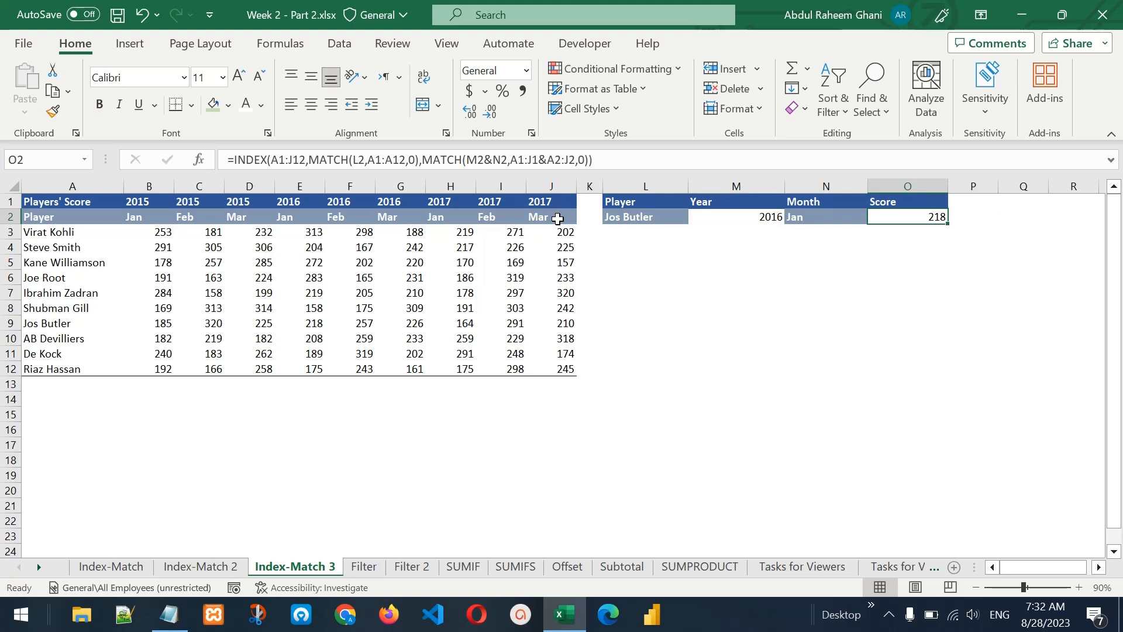
Step: Fill the player's name in A9 and the matching 2016 Jan score in E9 light green
left_click(53, 324)
left_click(212, 105)
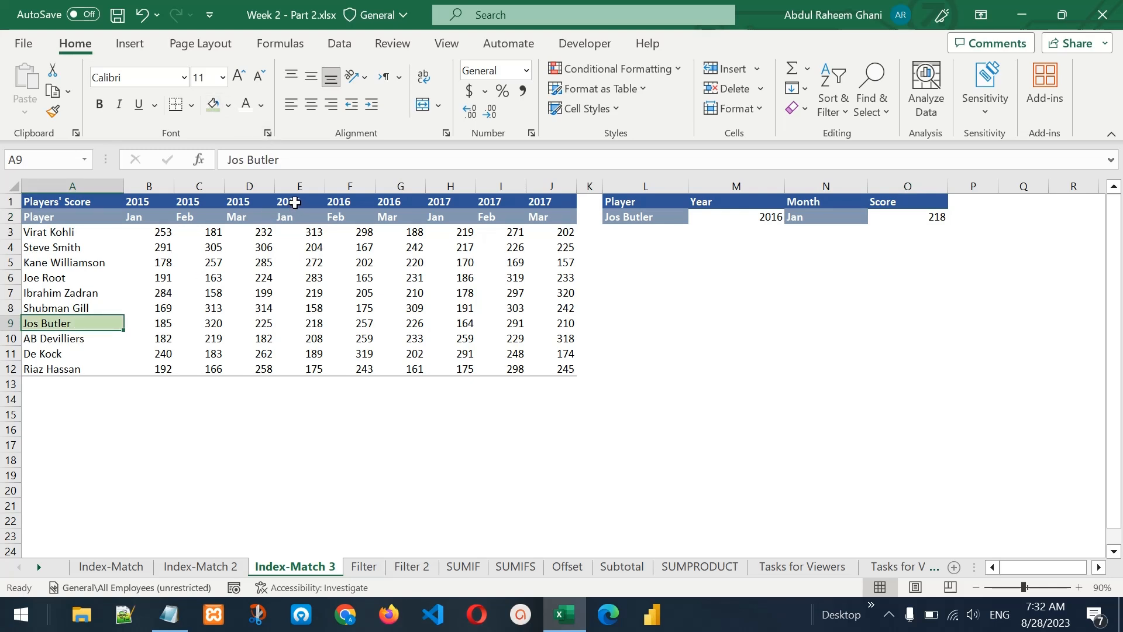
left_click(294, 203)
left_click(298, 216)
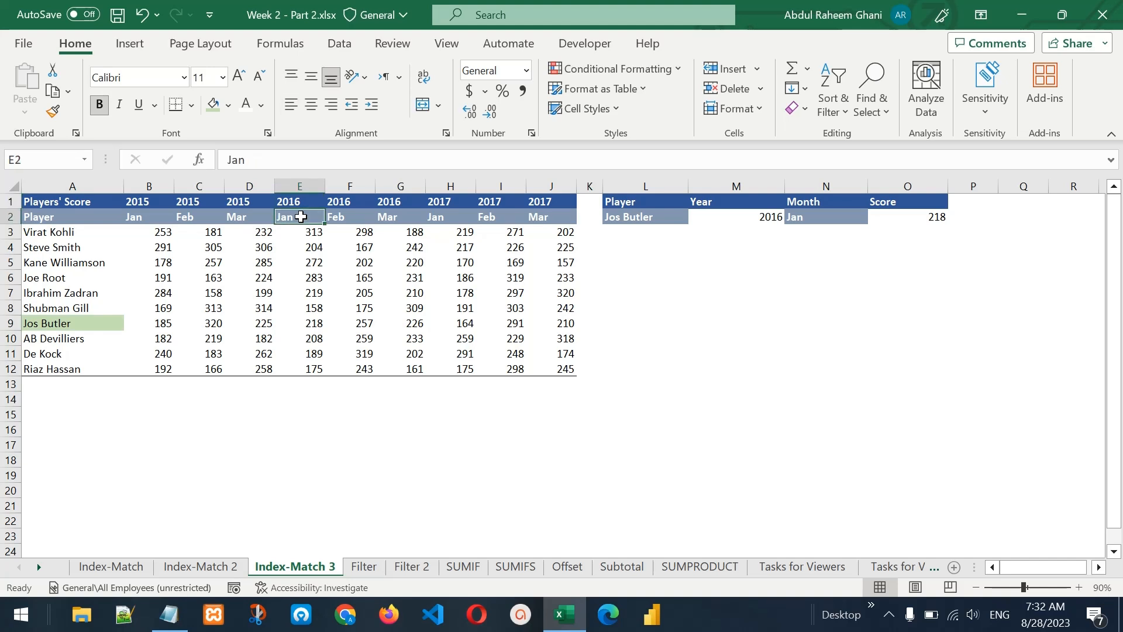
left_click(313, 324)
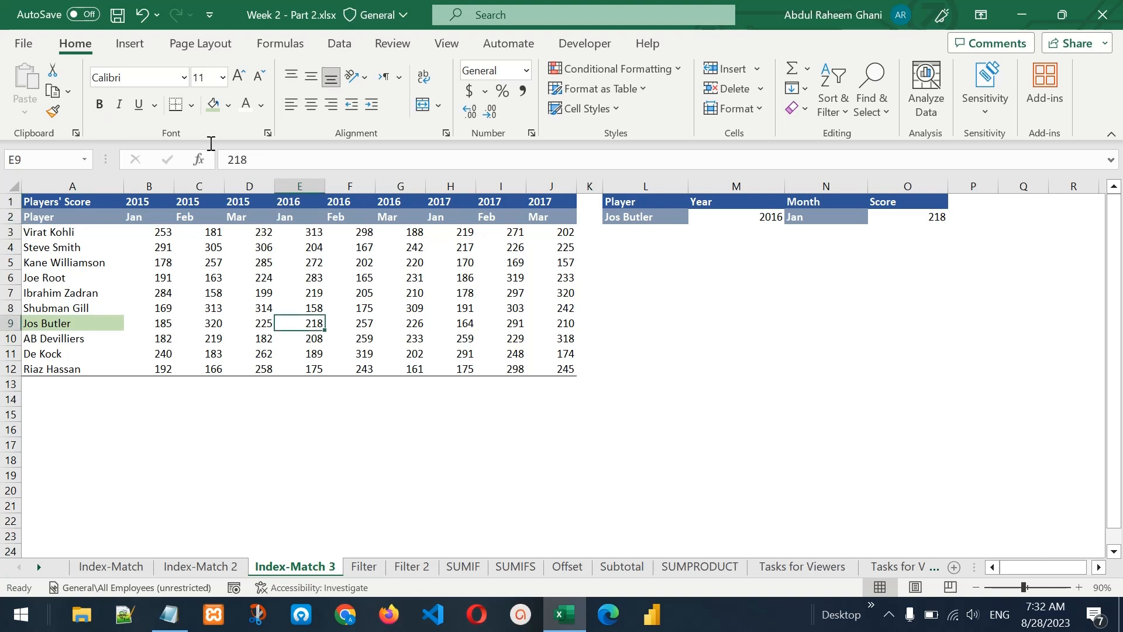
left_click(214, 106)
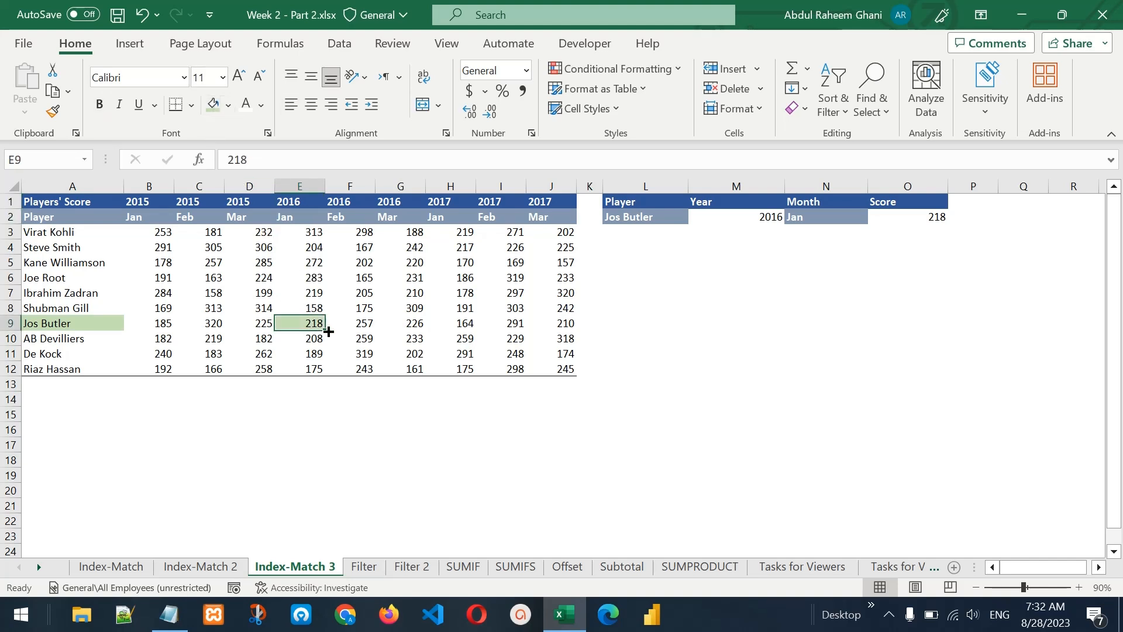
Step: Change the player in L2 to the name from A3 and the year in M2 to 2017, and compare O2 with H3
left_click(682, 217)
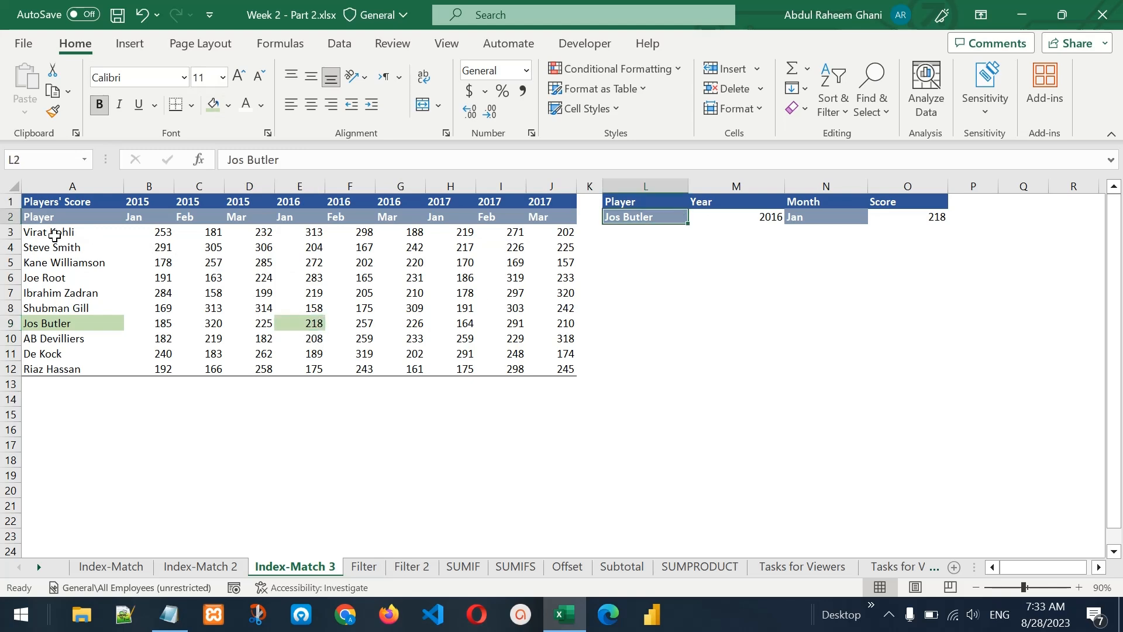
type("Virat Kohli")
key("Tab")
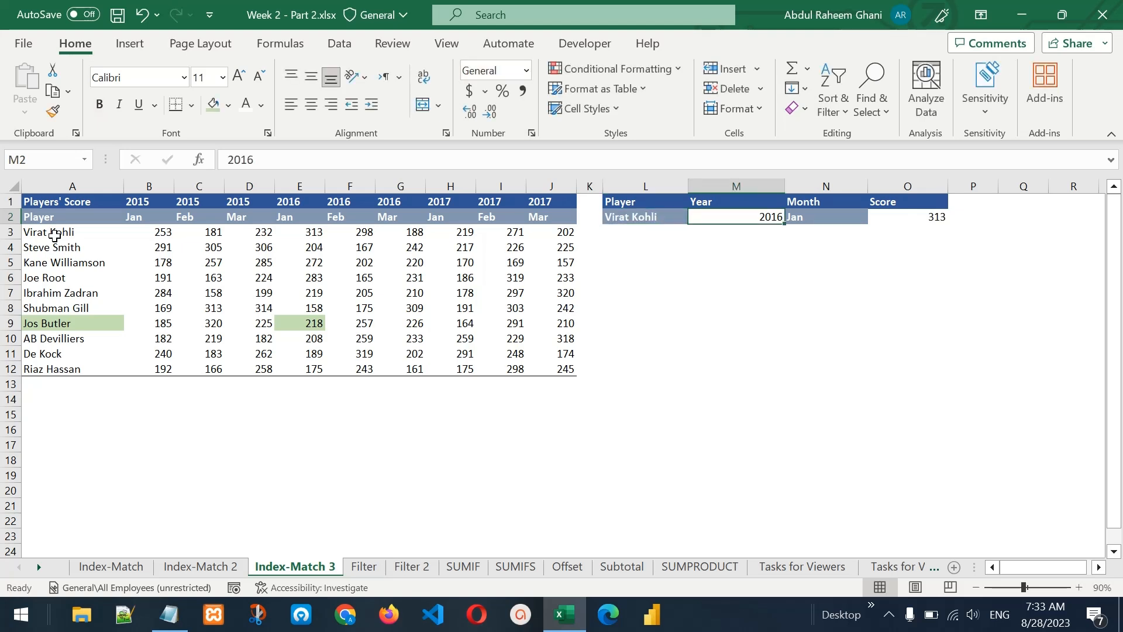
type("2017")
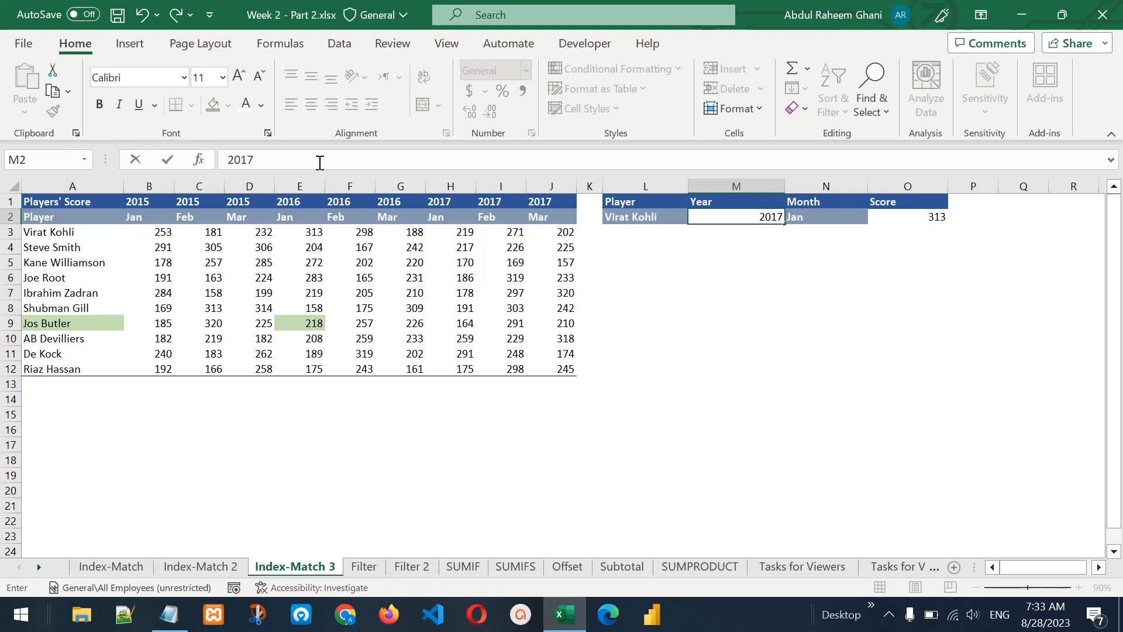
key("Tab")
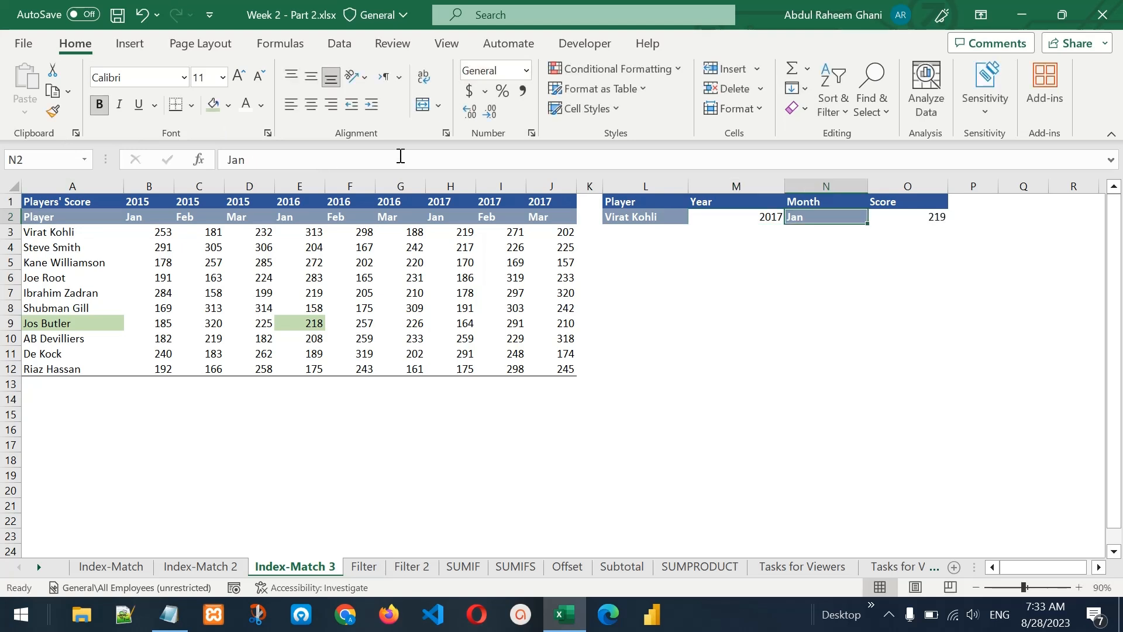
left_click(919, 216)
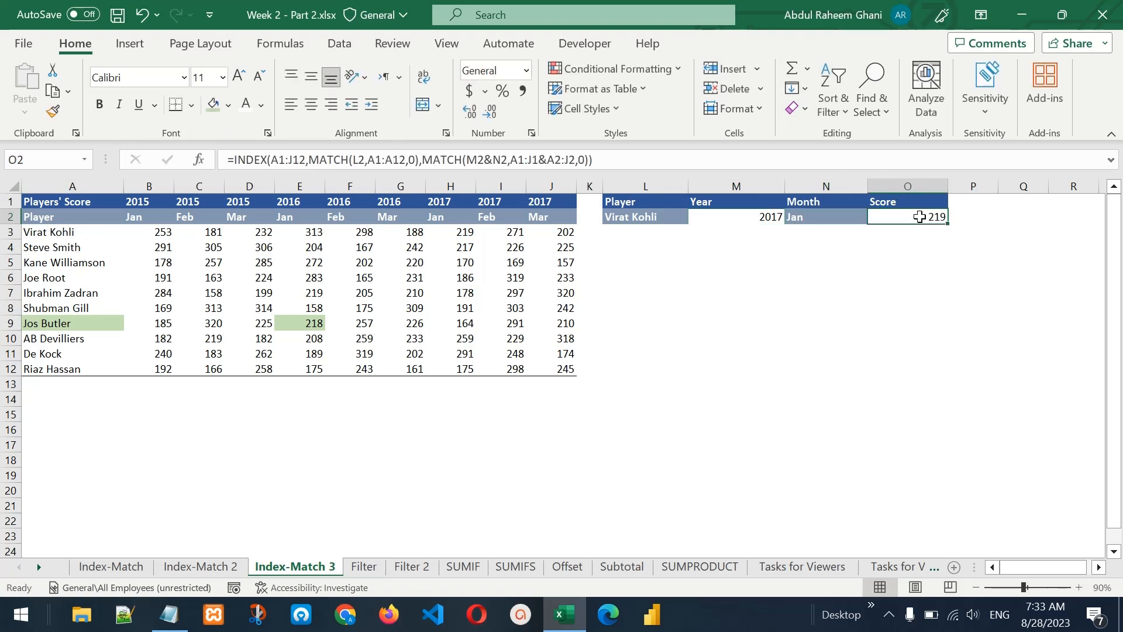
left_click(462, 230)
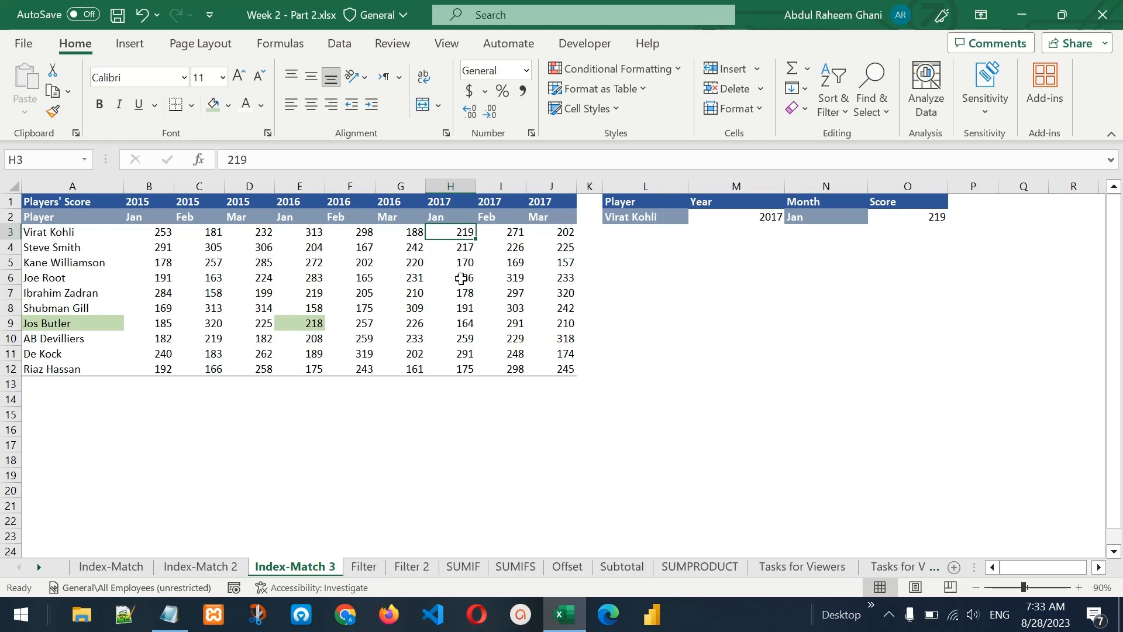
Step: Switch to the Filter worksheet and enter the salesperson's first name from A2 in J2 under Name
key("ctrl+Page_Down")
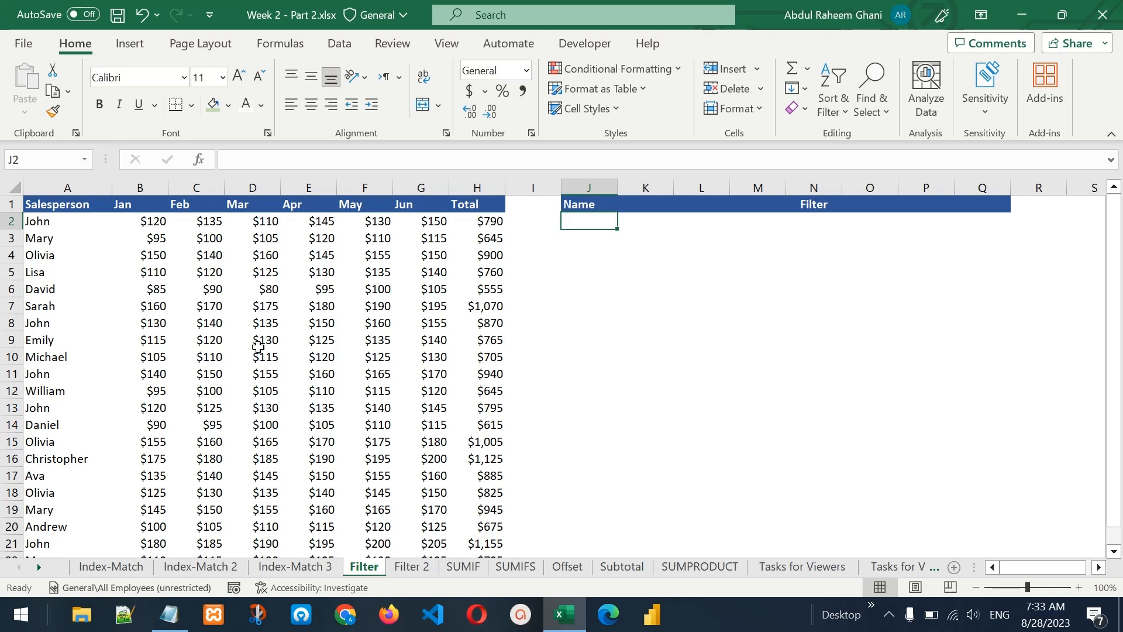
left_click_drag(59, 204, 513, 535)
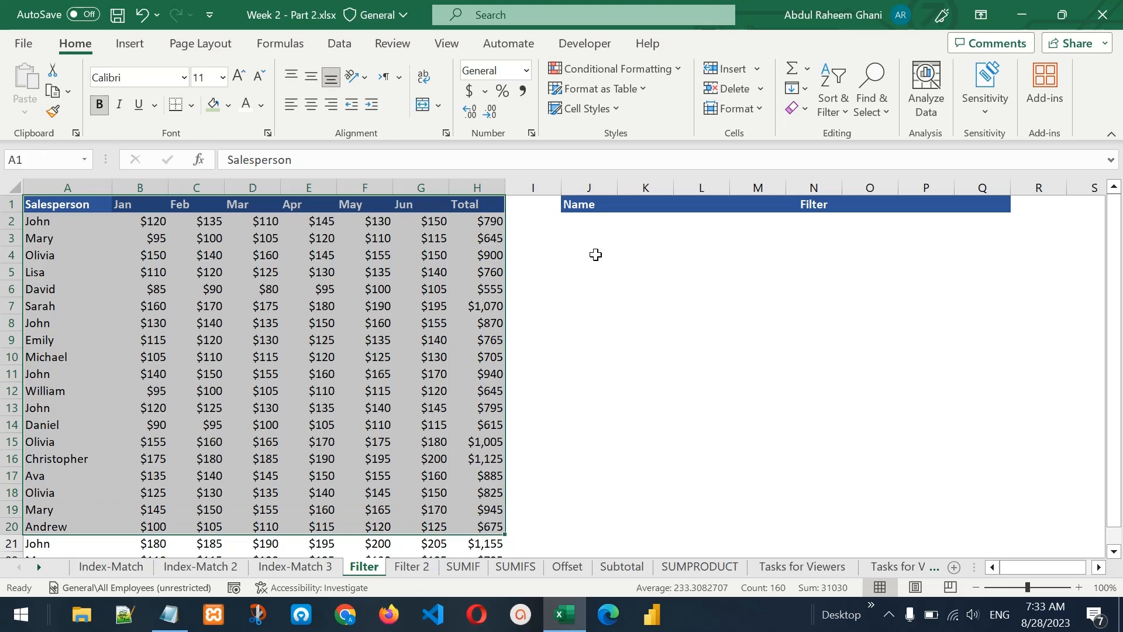
left_click(621, 226)
key("Left")
type("Jo")
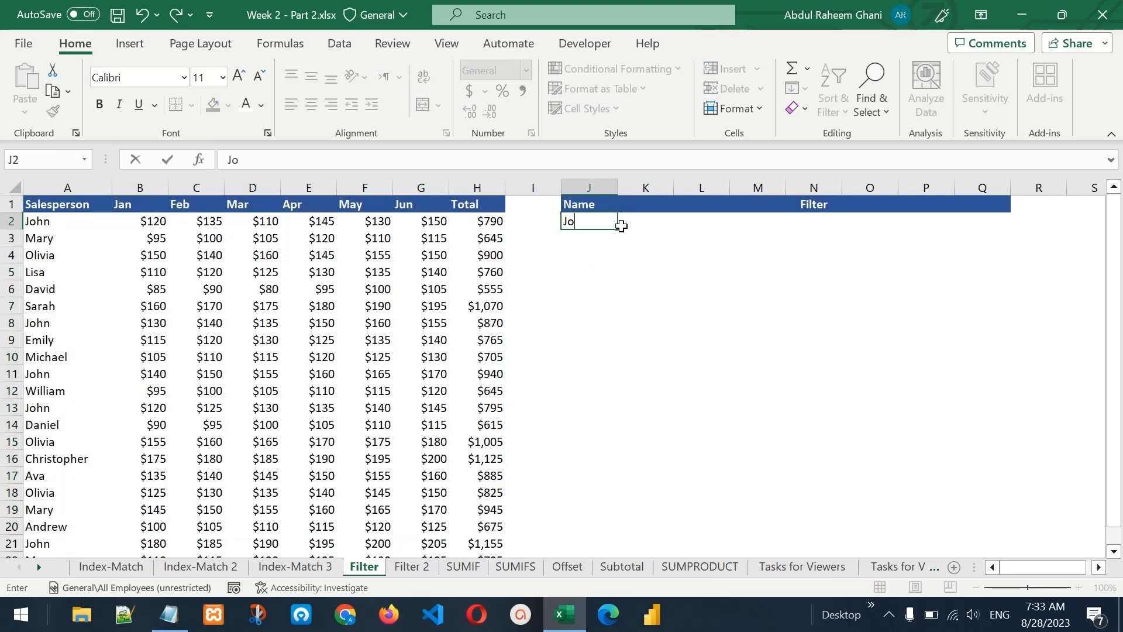
type("hn")
Step: Start a FILTER formula in K2 with the sales records A2:H22 as the array
left_click(621, 226)
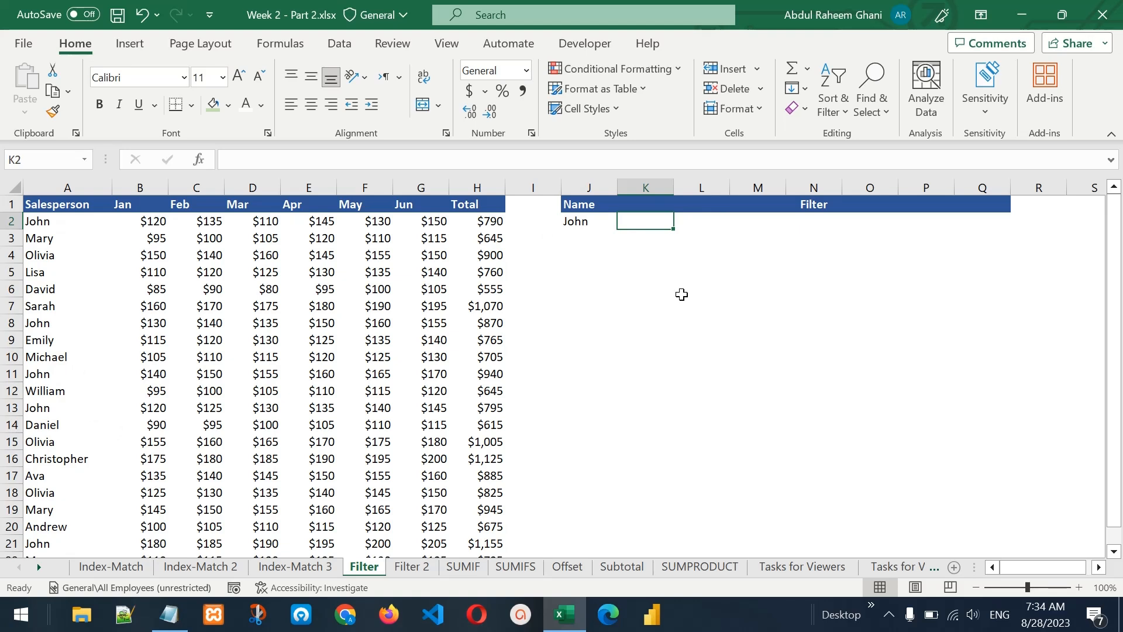
type("=fil")
key("Tab")
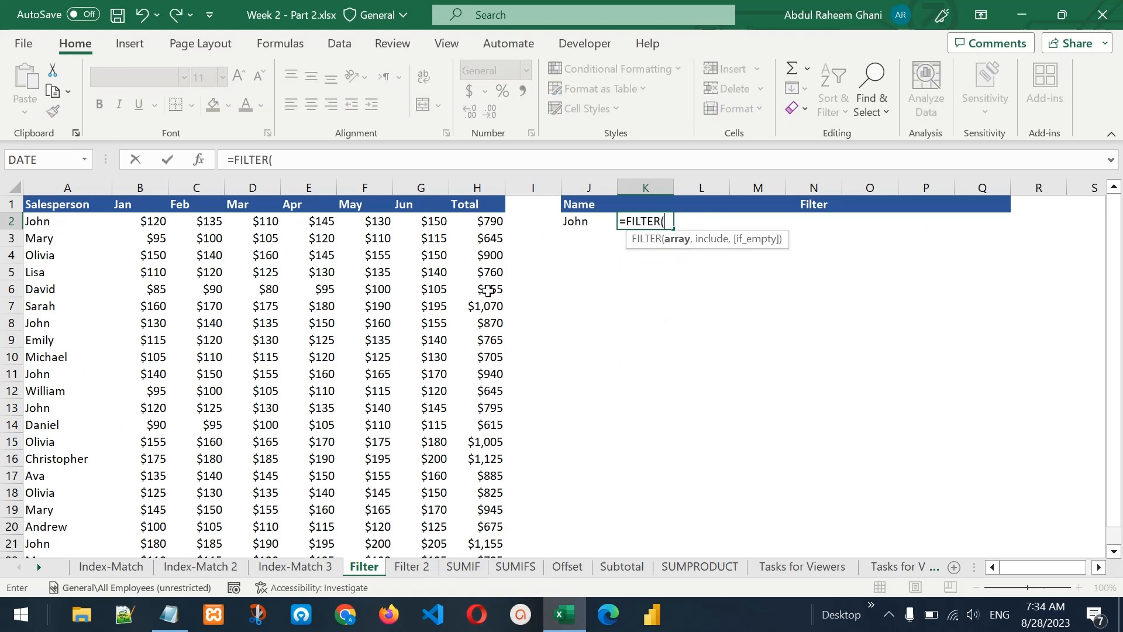
left_click(43, 222)
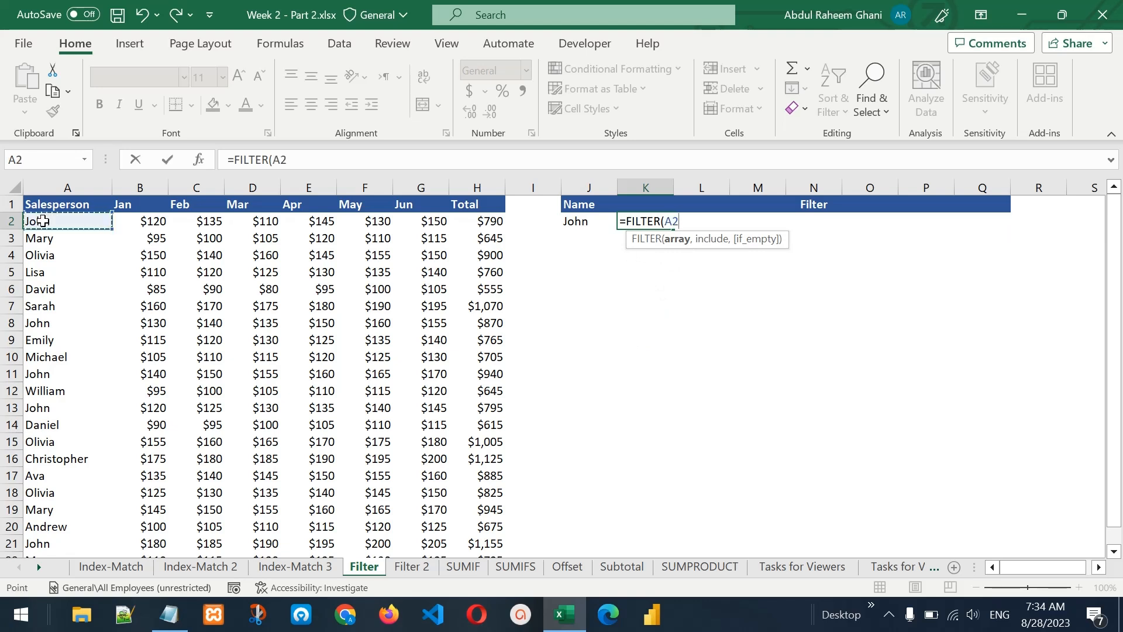
key("ctrl+shift+Right")
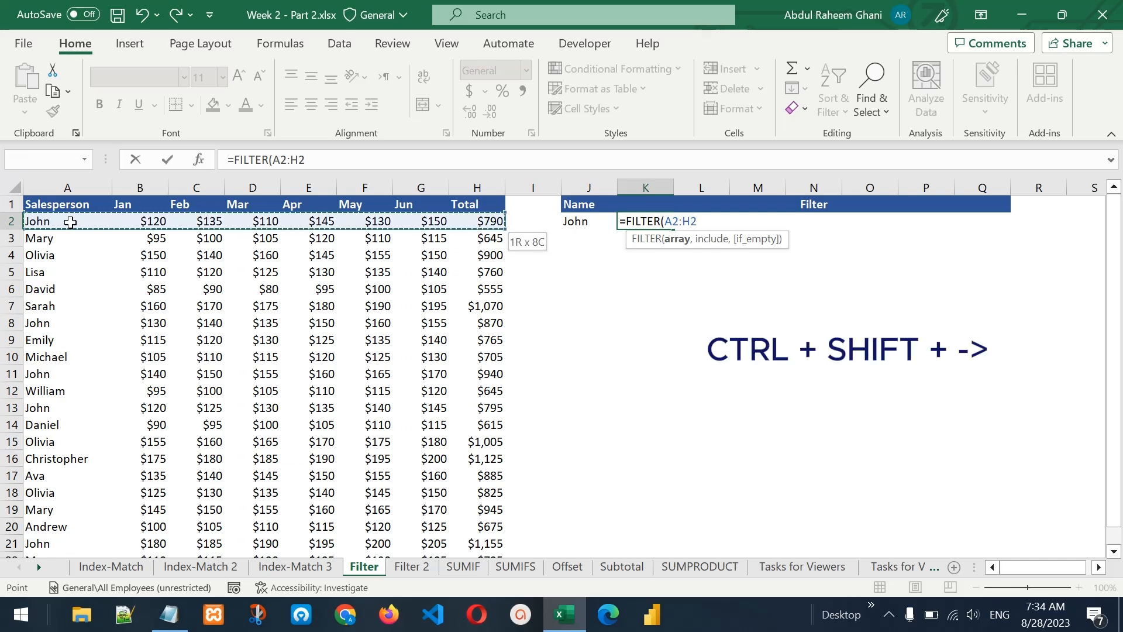
key("ctrl+shift+Down")
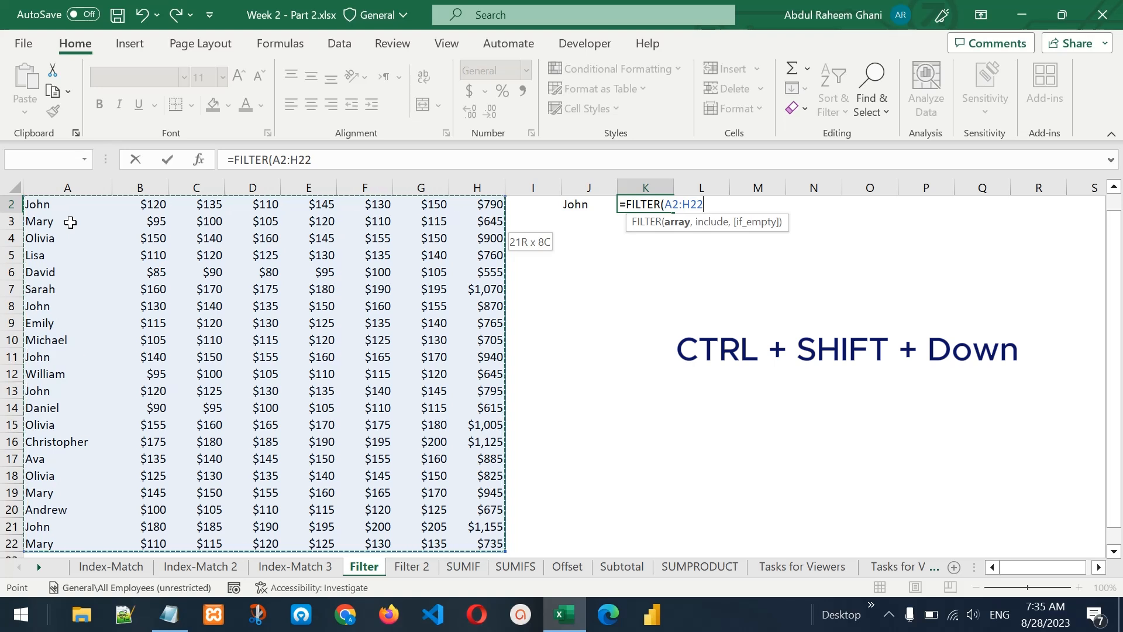
type(",")
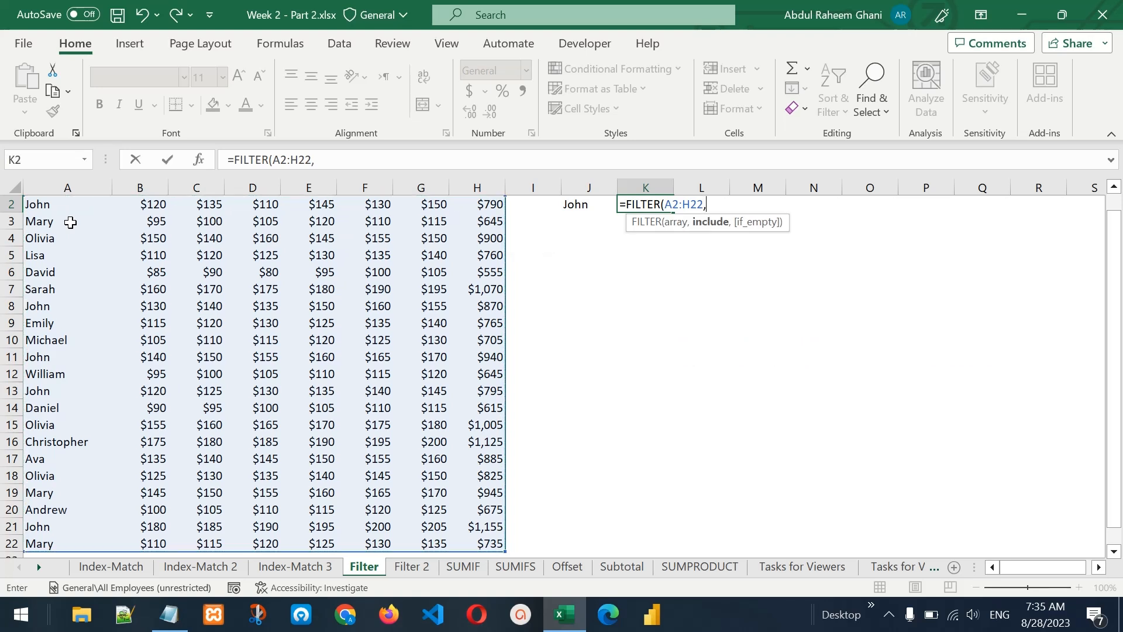
Step: Set the formula's include condition to A2:A22=J2 and close the FILTER function
left_click_drag(1104, 294, 1105, 283)
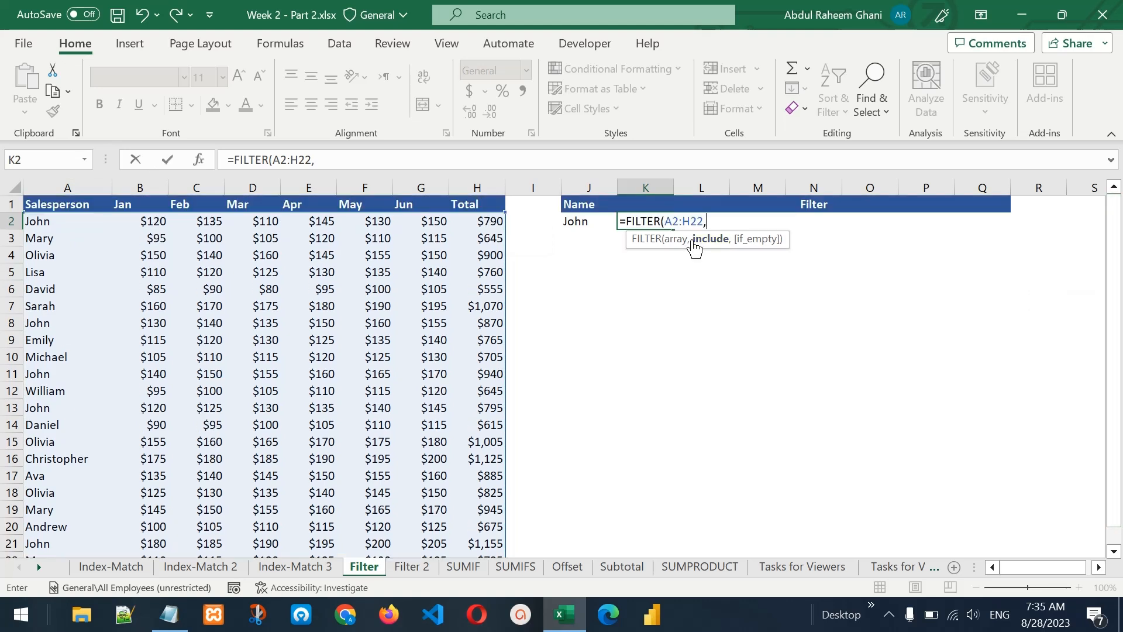
left_click_drag(42, 224, 49, 529)
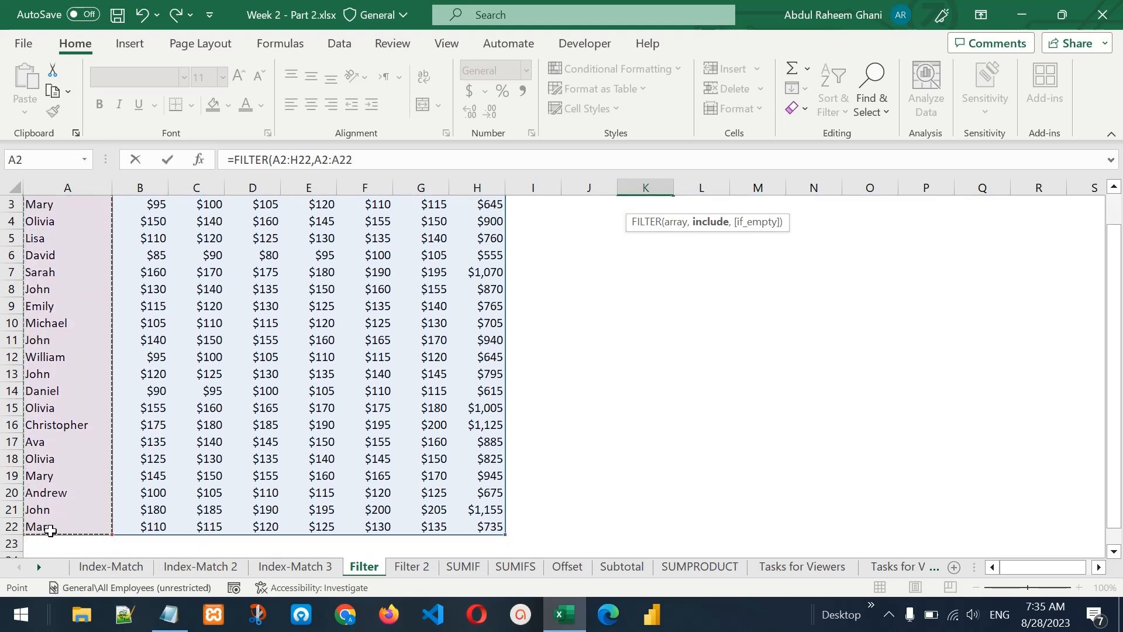
type("=")
left_click_drag(1118, 377, 1117, 361)
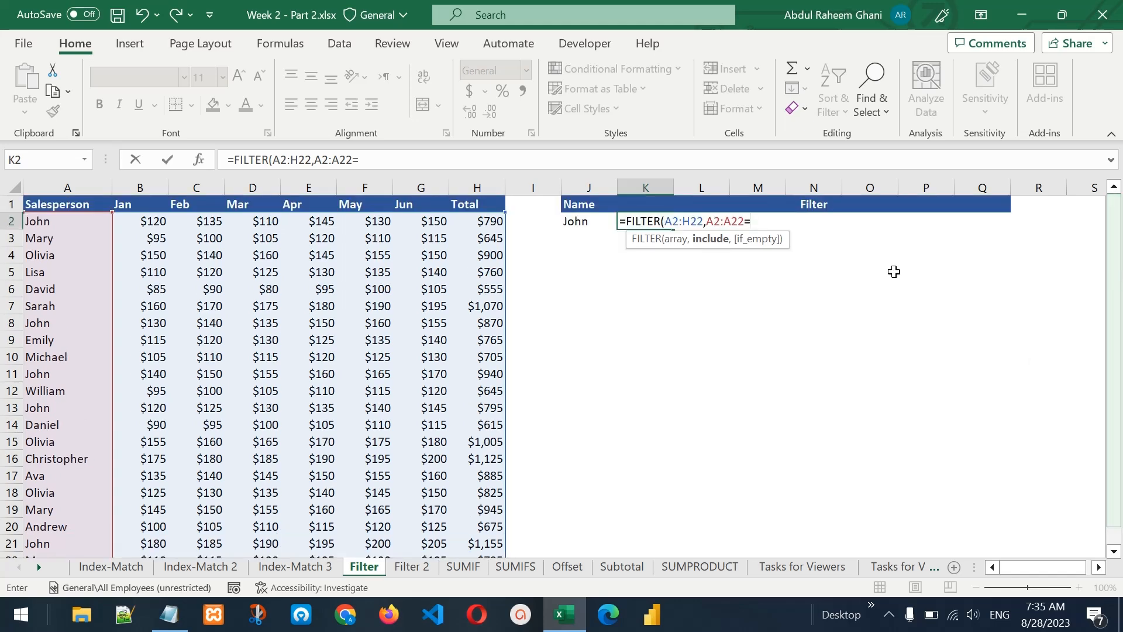
left_click(593, 220)
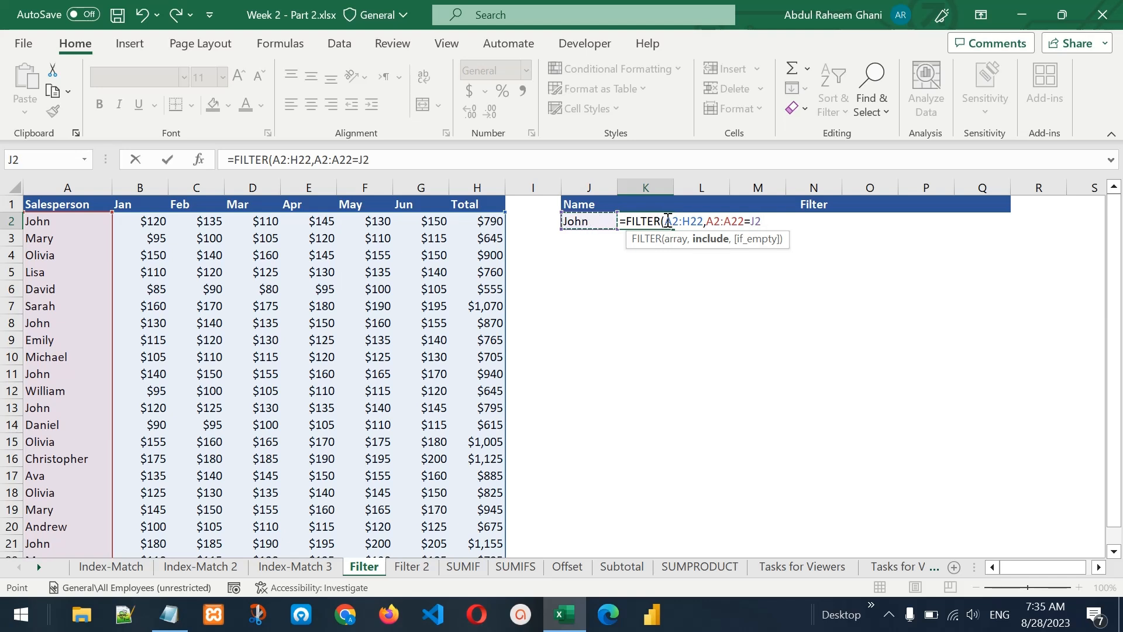
type(")")
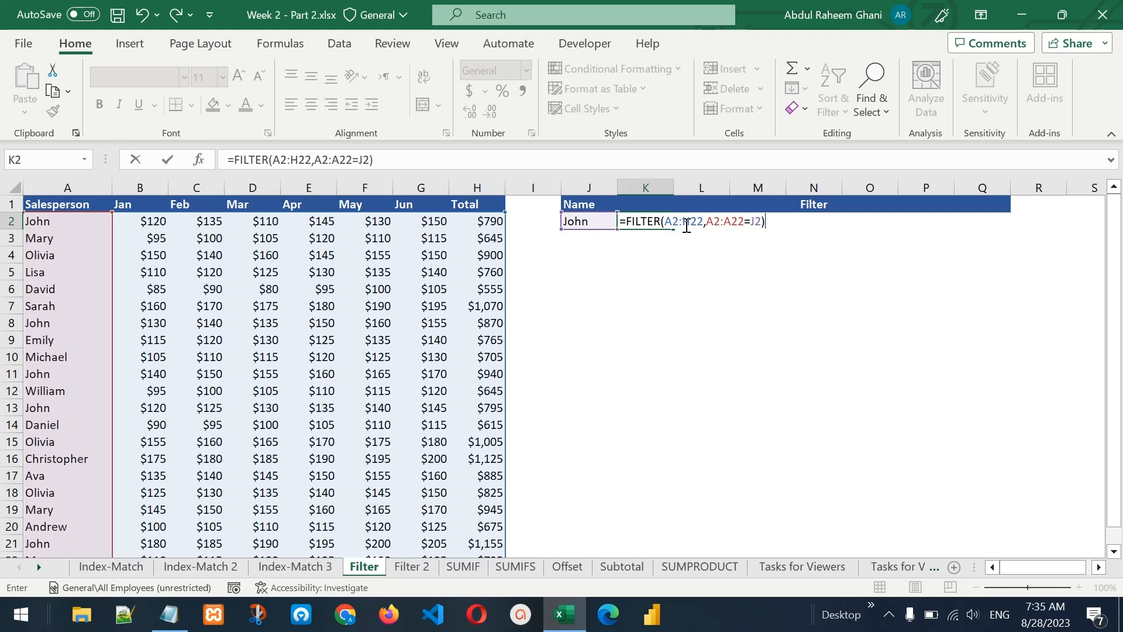
Step: Review the array, include range and criterion references in the FILTER formula, and enter it in K2
left_click_drag(668, 221, 703, 221)
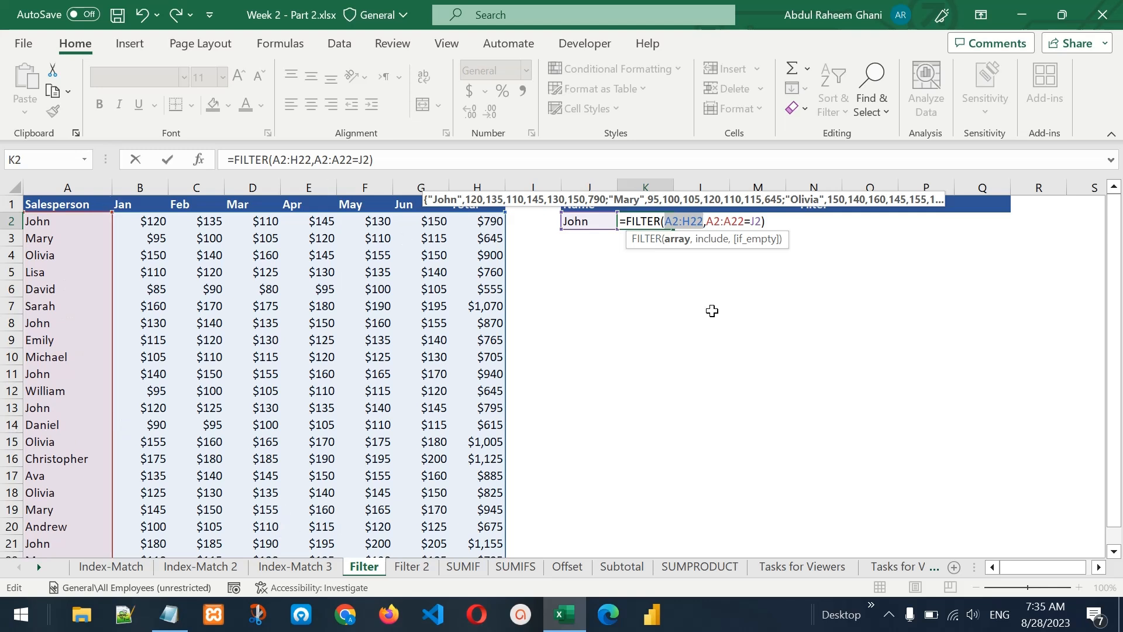
left_click(710, 220)
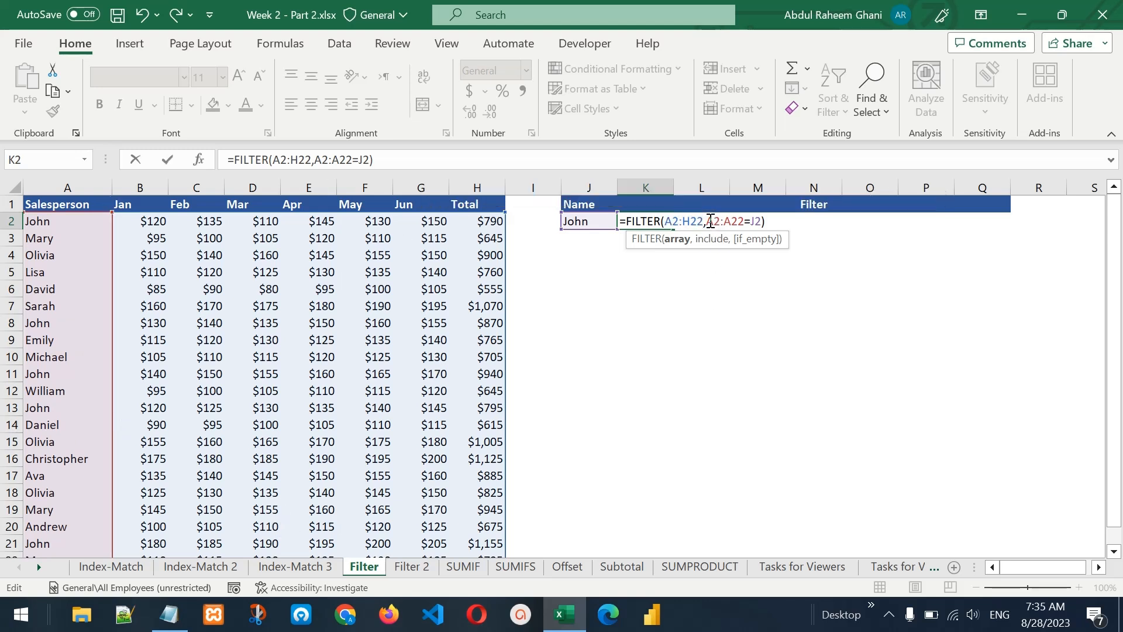
left_click_drag(711, 220, 742, 219)
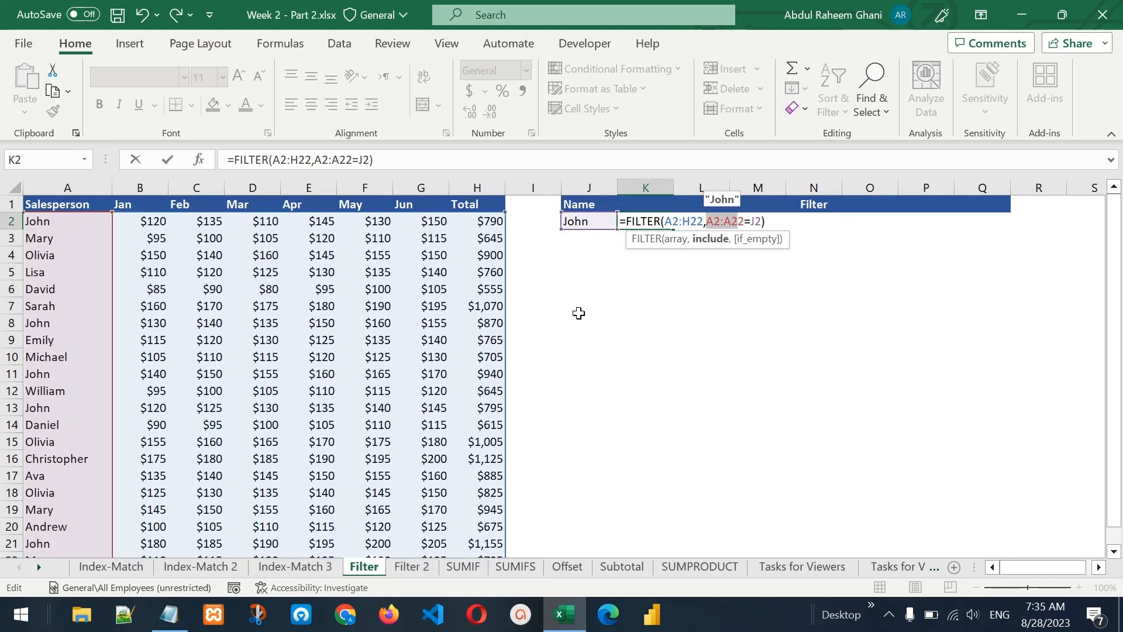
left_click(754, 221)
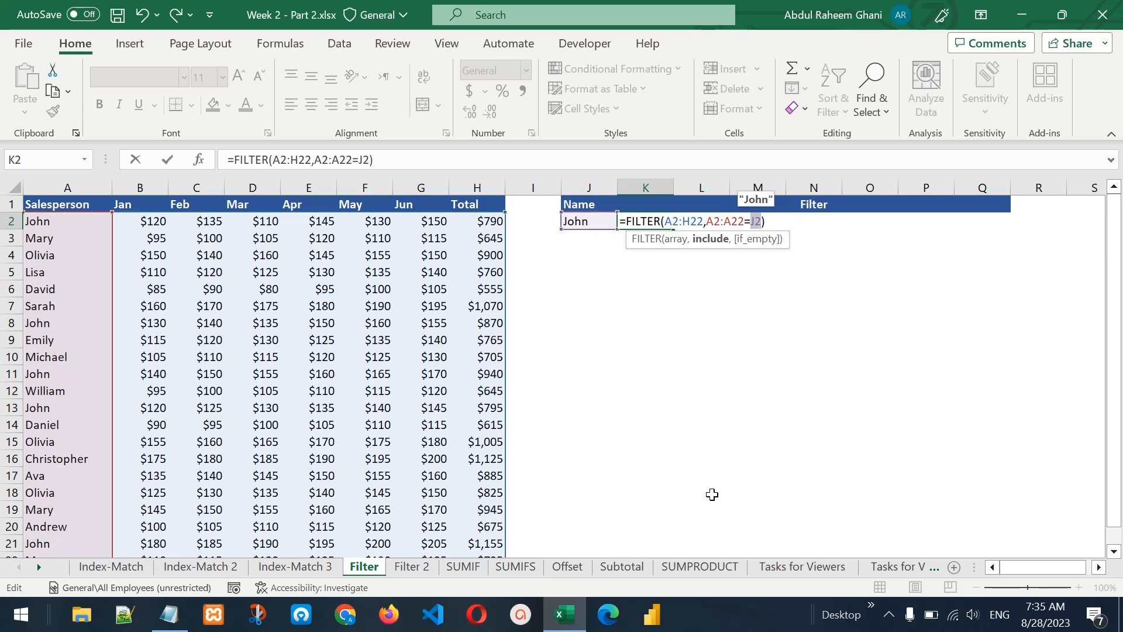
key("Return")
Step: Examine the filtered records across row 2 from K2 to R2
key("Up")
key("Right")
key("Right")
key("Right")
key("Right")
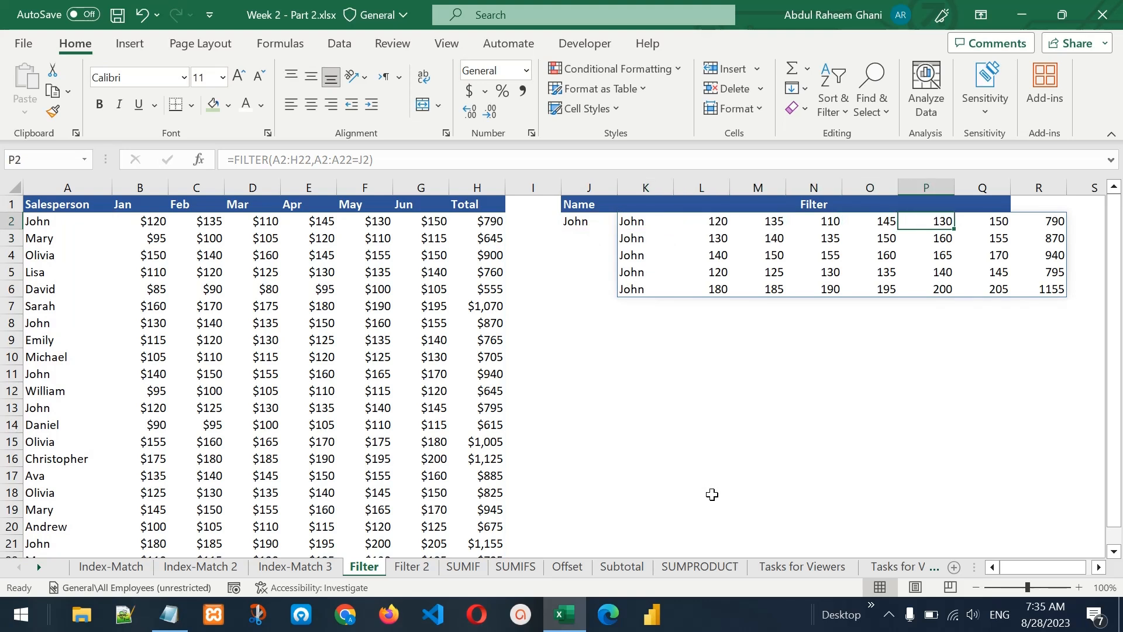
key("Right")
key("Right")
key("Right")
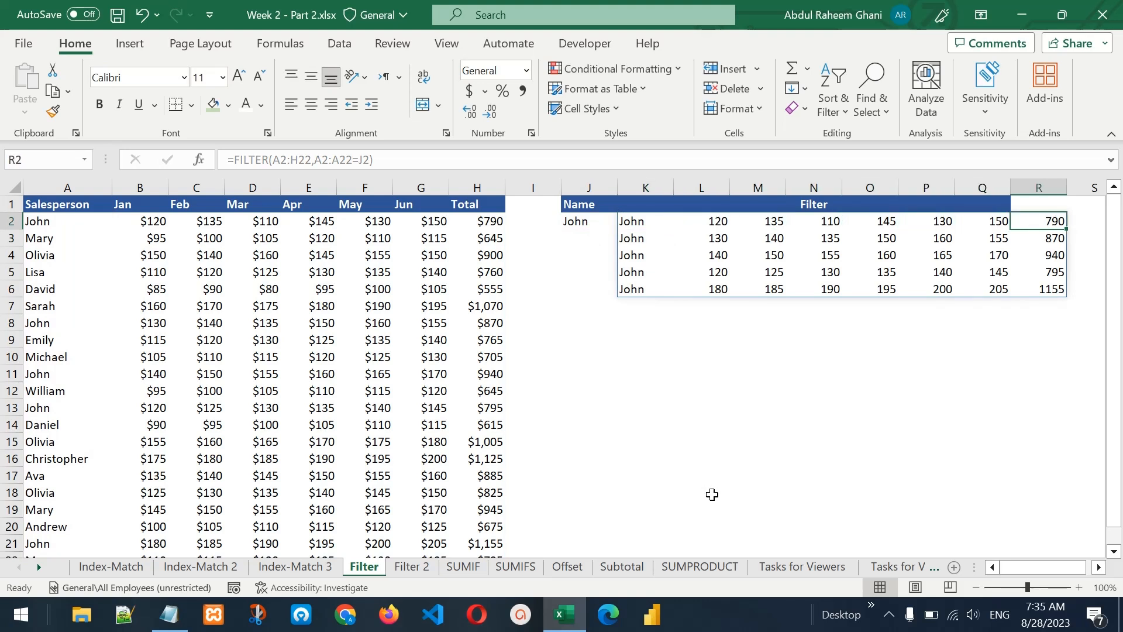
Step: Change the filter name in J2 to the salesperson's name from A4, keeping J2 selected
left_click(579, 221)
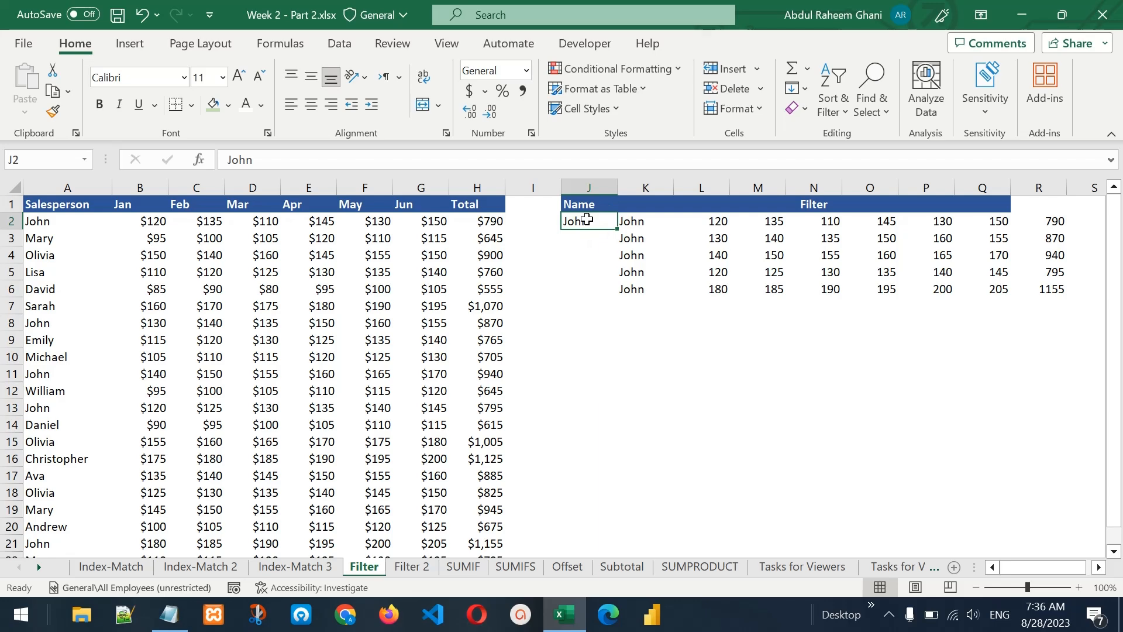
type("Olivia")
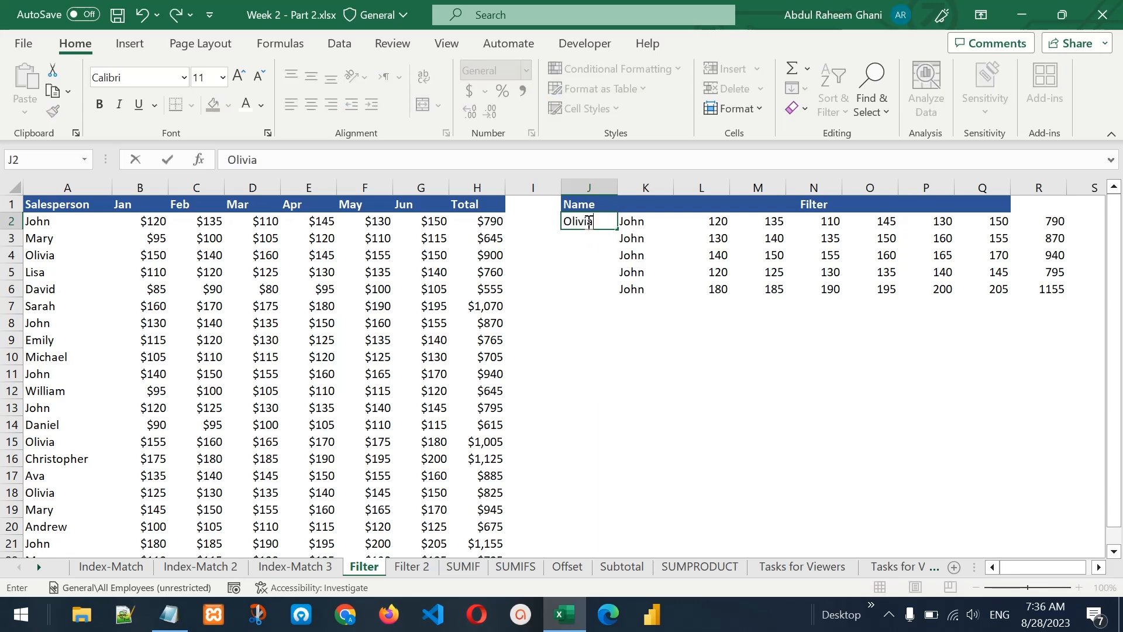
key("Return")
left_click(588, 224)
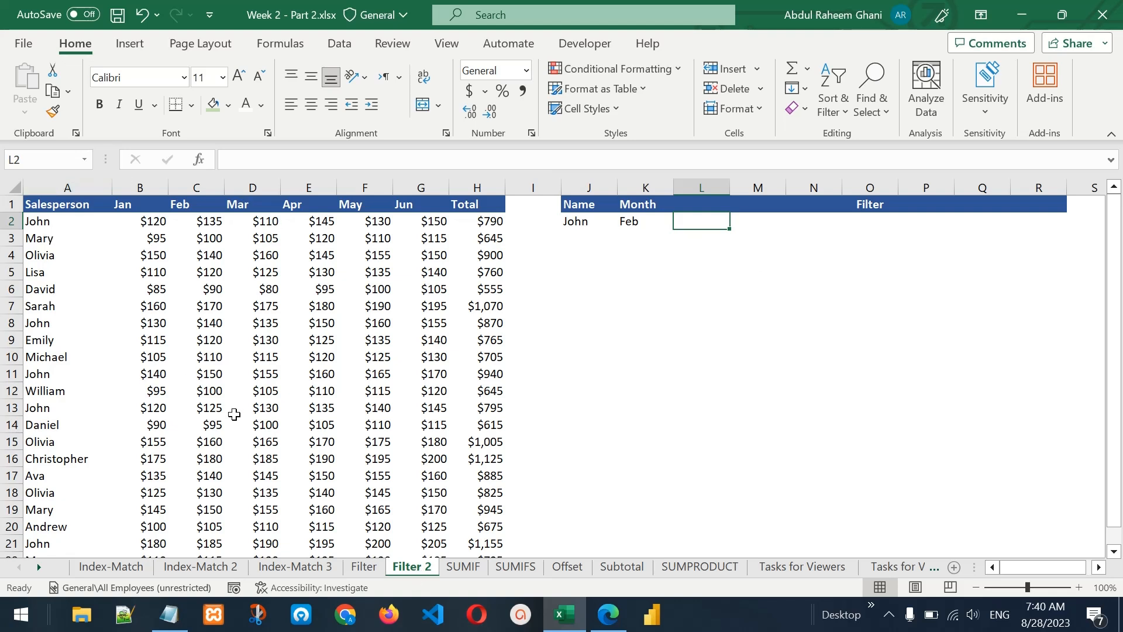
Step: On the Filter 2 worksheet, examine the name and month criteria in J2 and K2 and the matching salesperson entries in column A
left_click(584, 221)
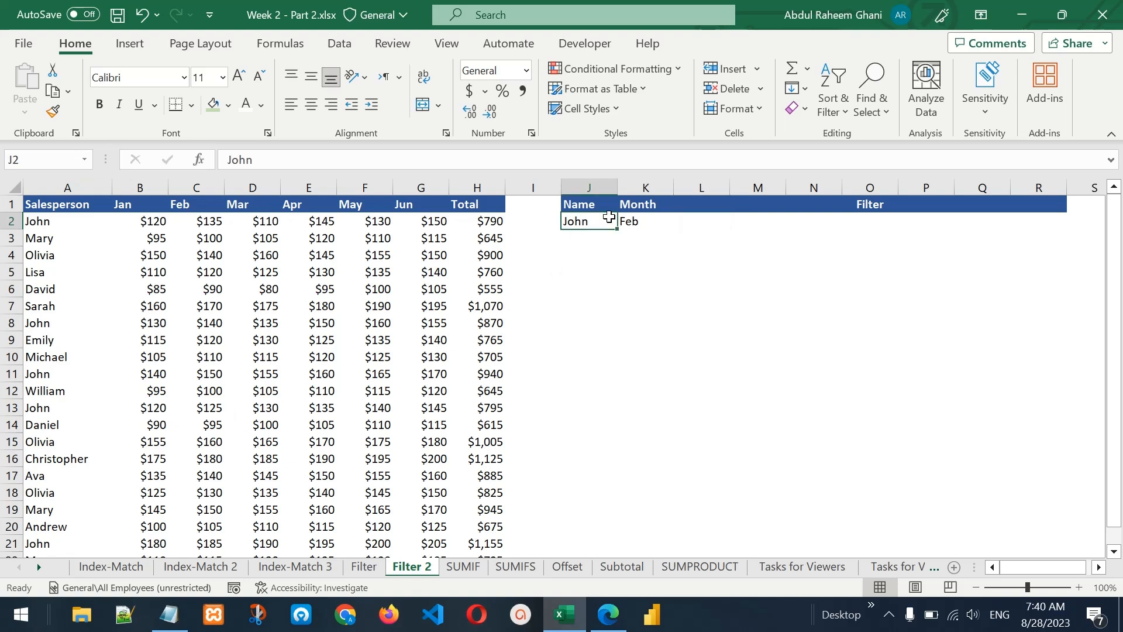
left_click(629, 221)
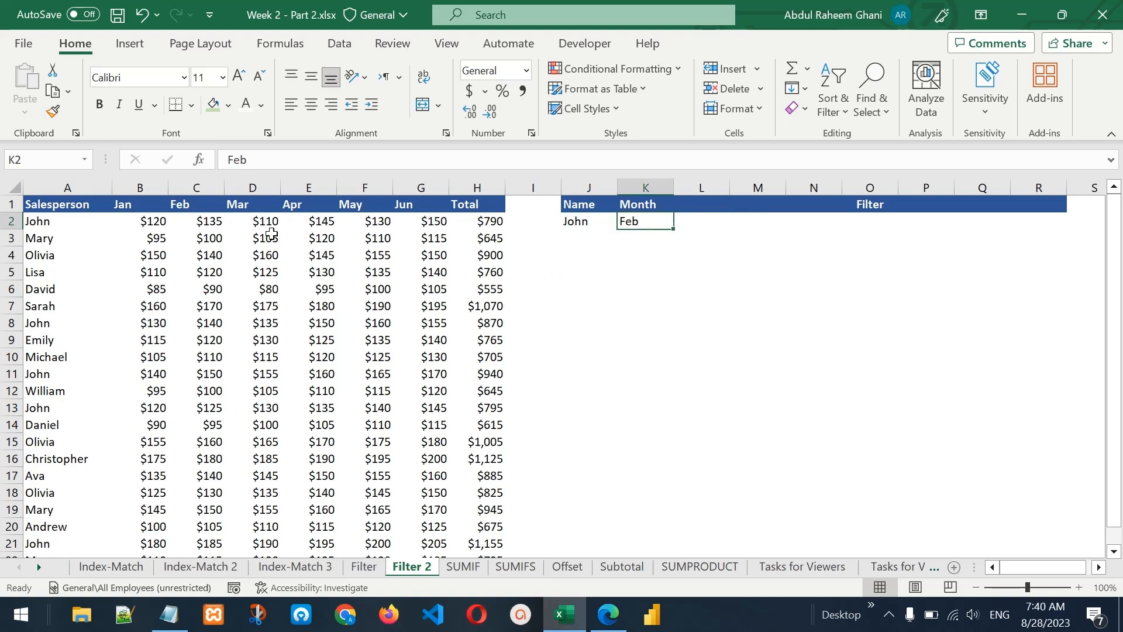
left_click(35, 223)
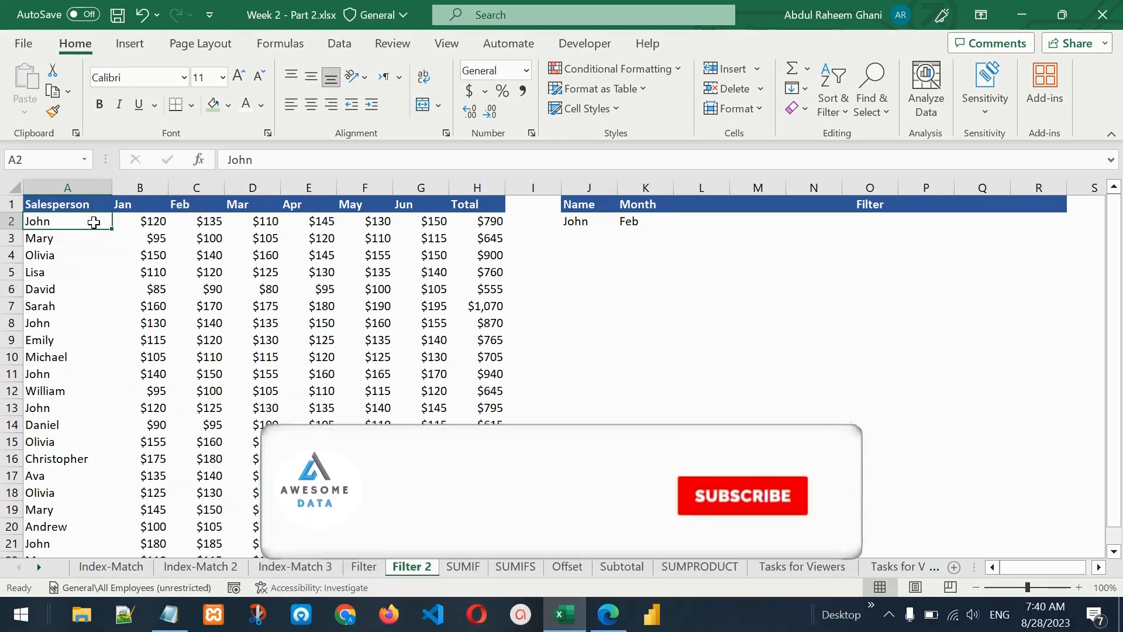
left_click(47, 323)
left_click(46, 375)
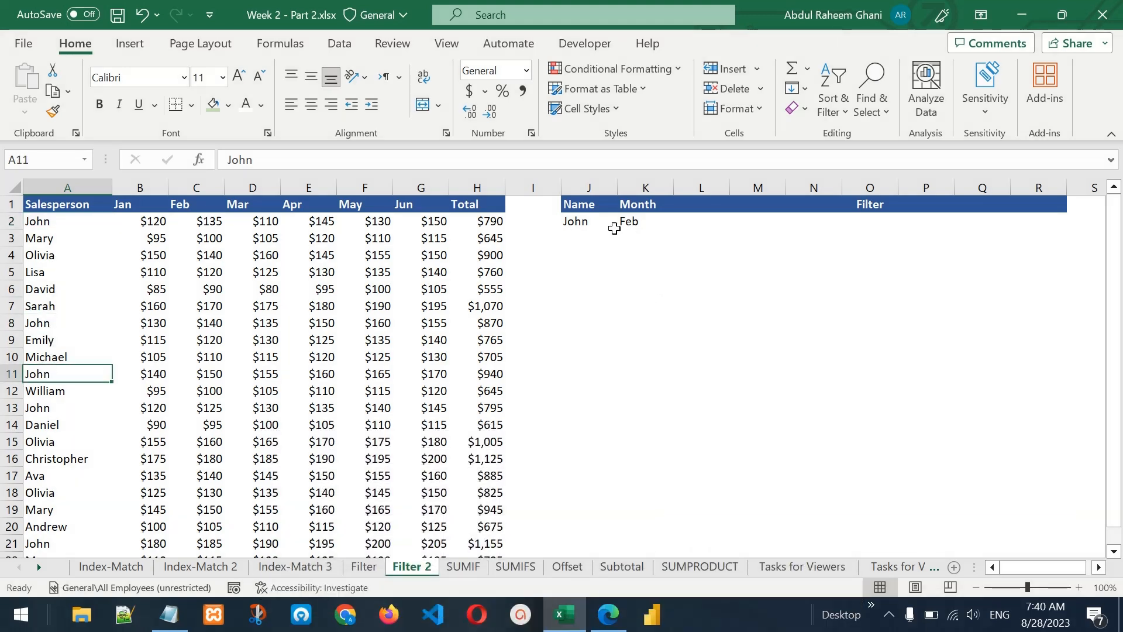
left_click(593, 224)
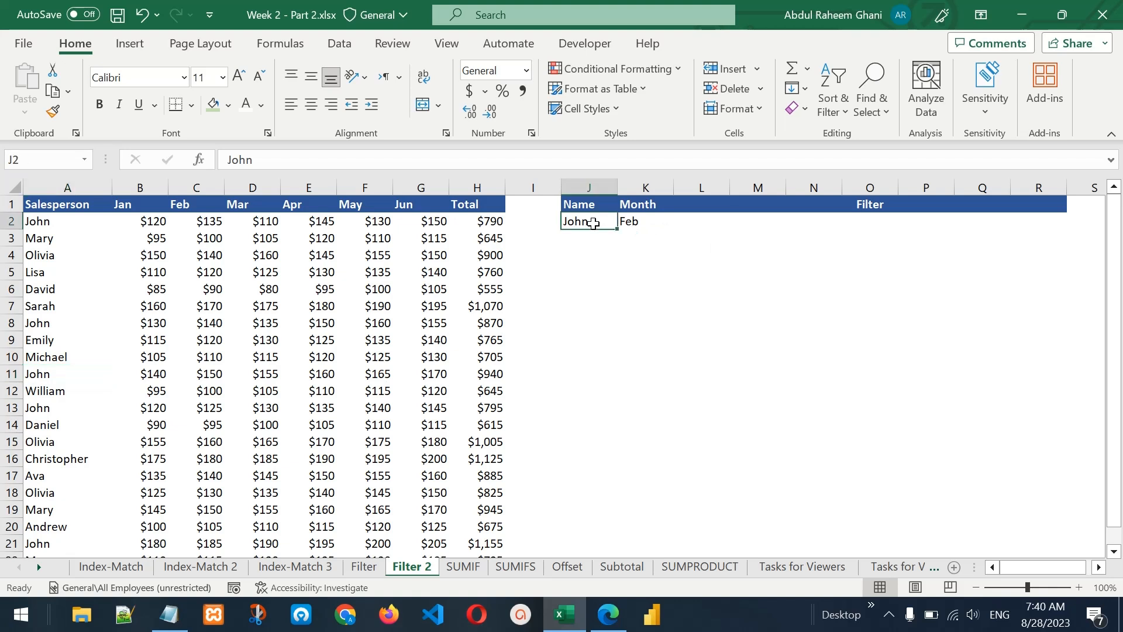
left_click(628, 223)
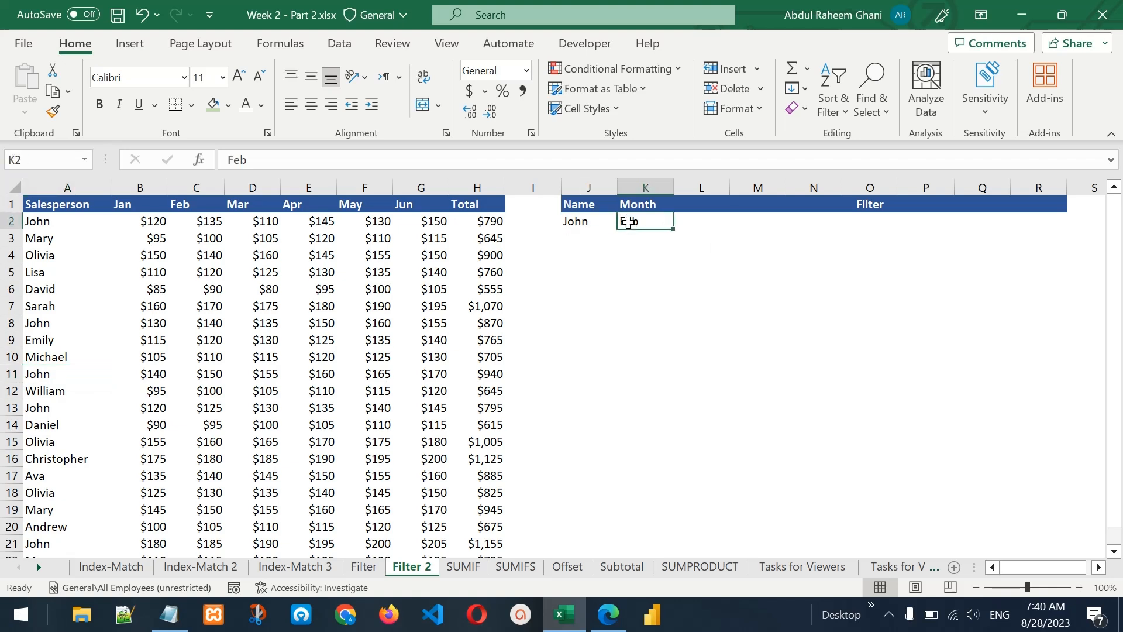
Step: Start a FILTER formula in L2 with the table including its headers, A1:H22, as the array
left_click(694, 218)
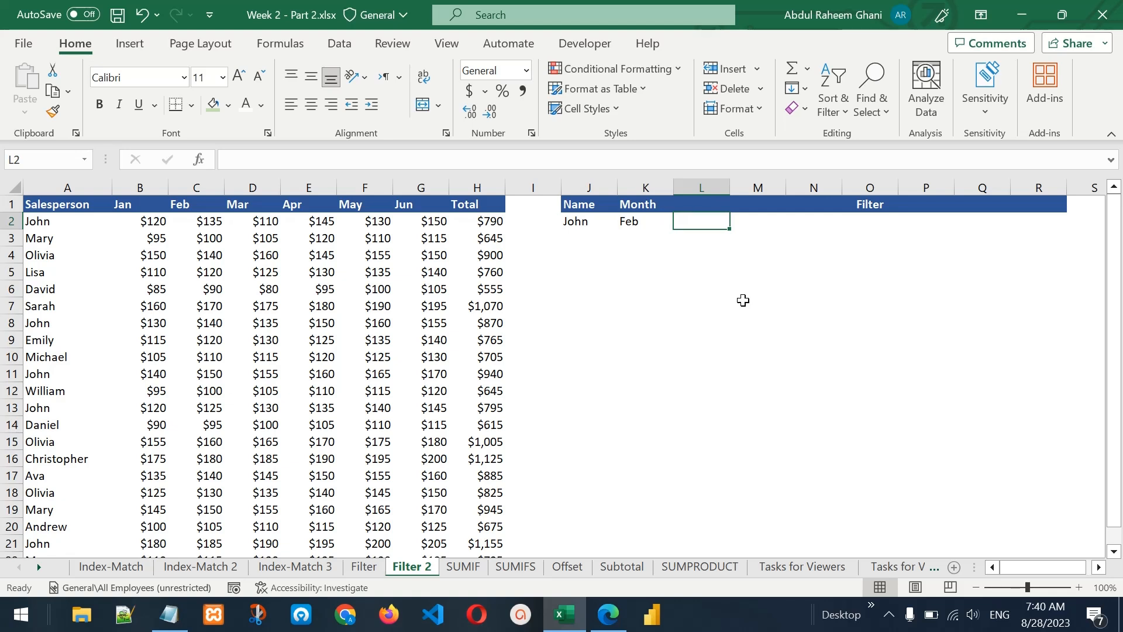
type("=fi")
key("Tab")
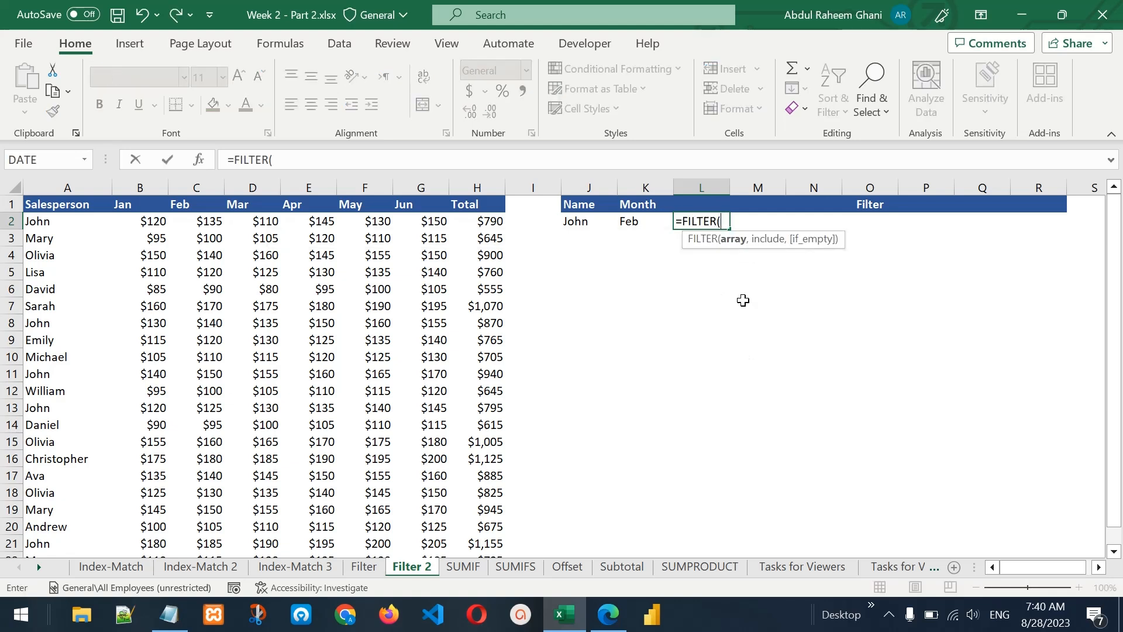
left_click(64, 205)
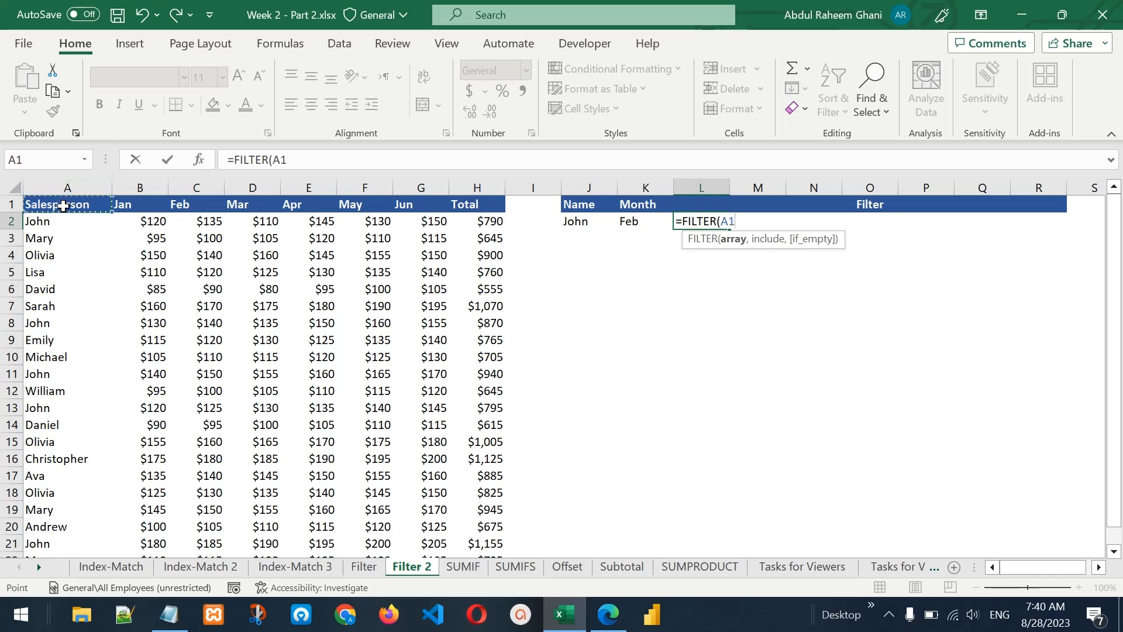
key("ctrl+shift+Right")
key("ctrl+shift+Down")
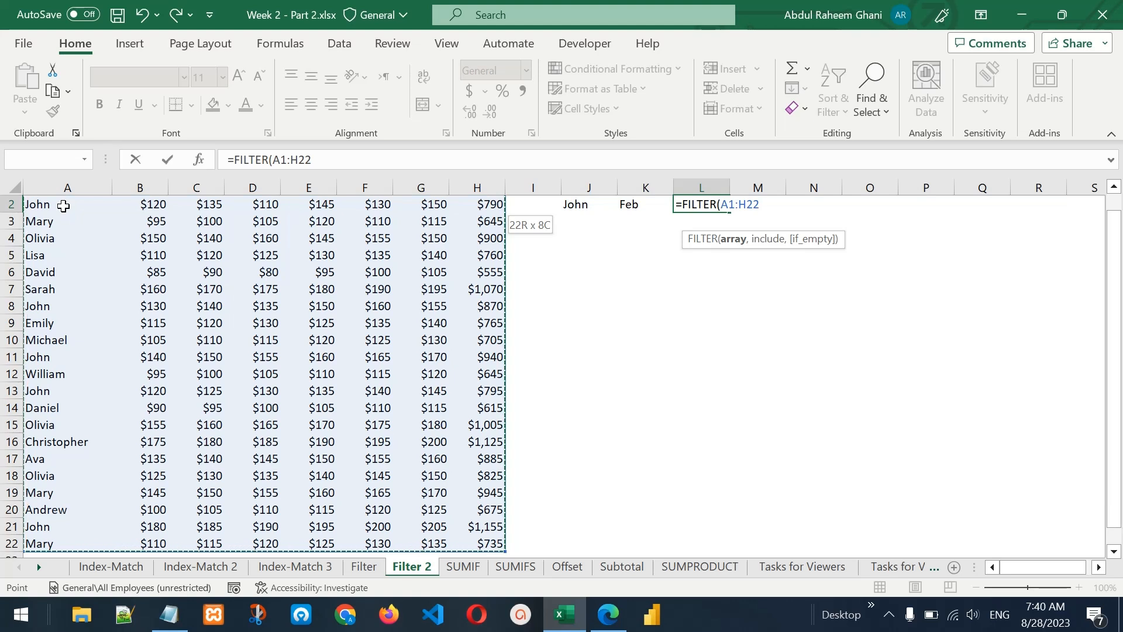
type(",")
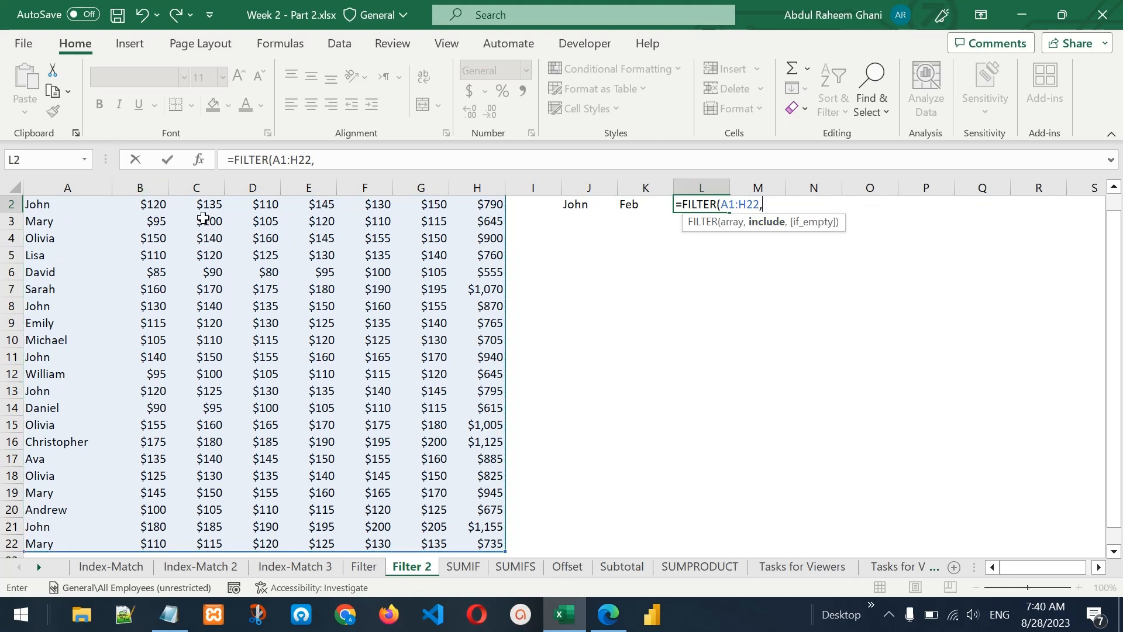
Step: Complete the FILTER formula in L2 with the include condition A1:A22=J2 to match the salesperson name
left_click(51, 206)
key("Up")
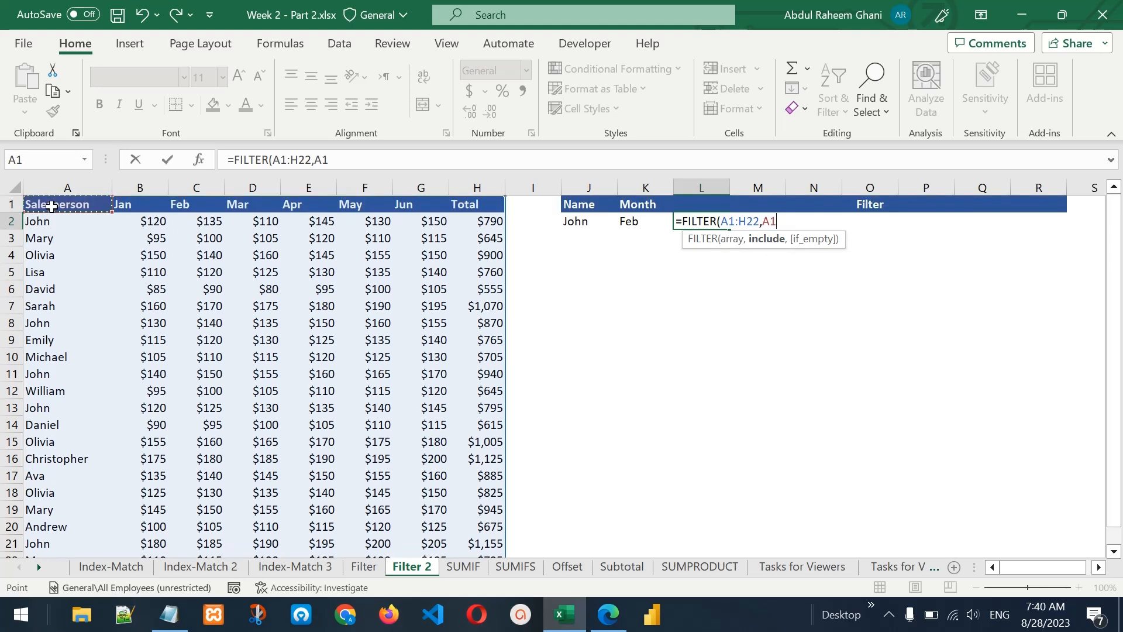
key("ctrl+shift+Down")
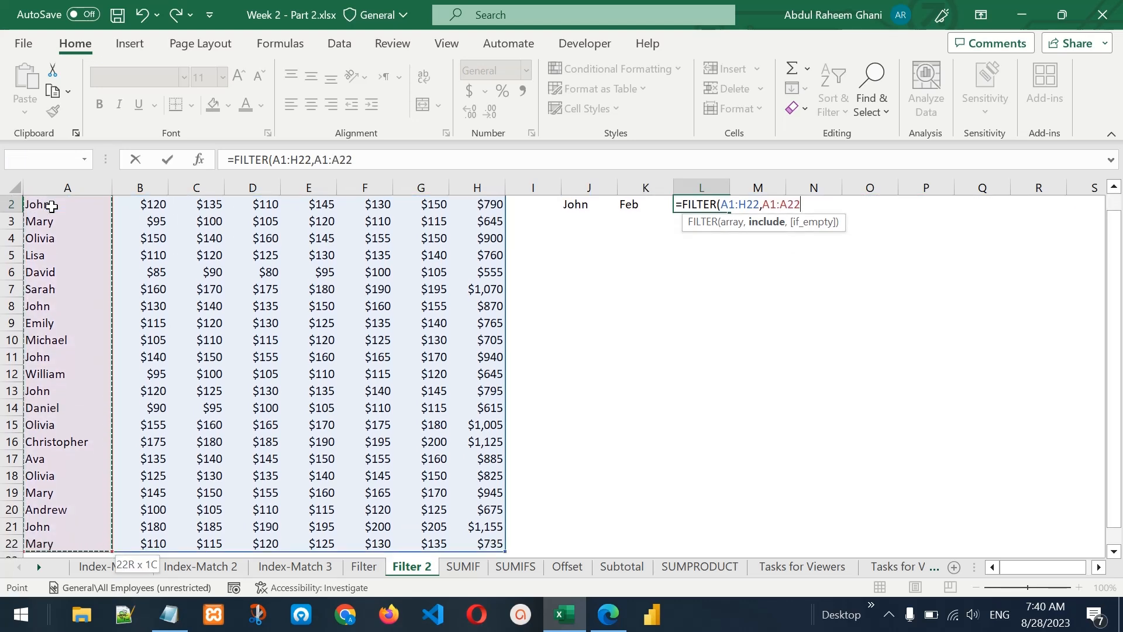
type("=")
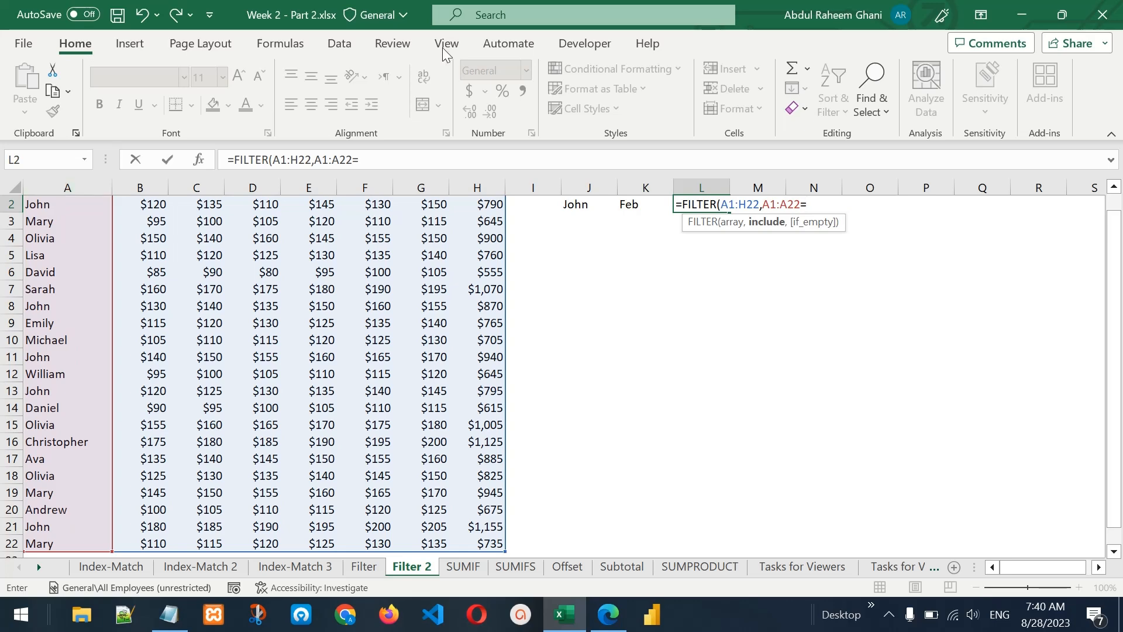
left_click(577, 211)
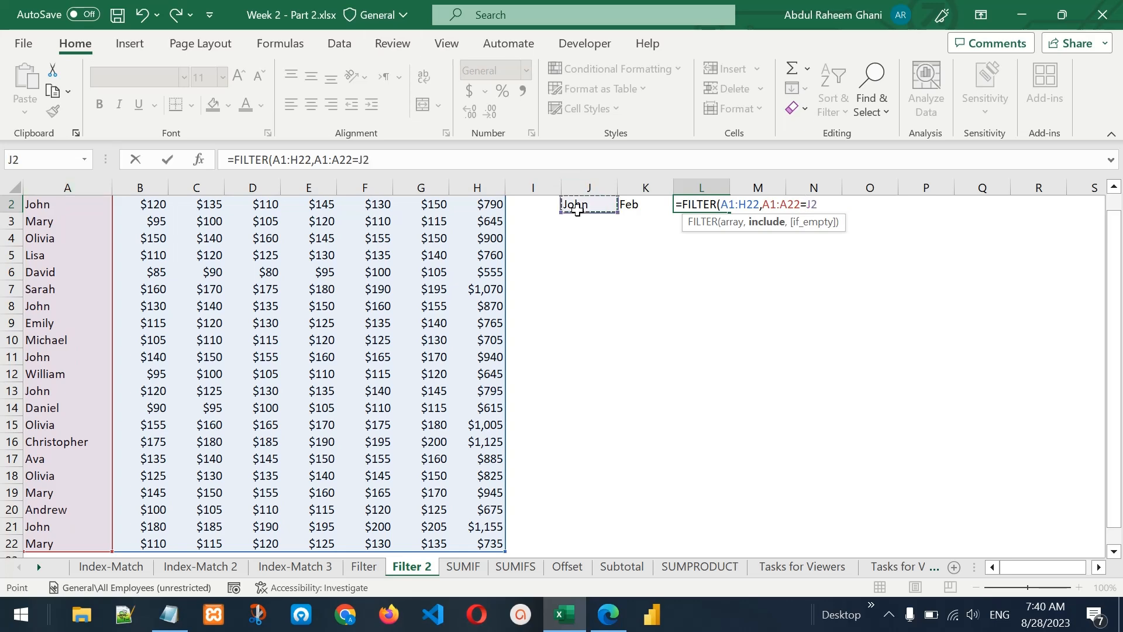
type(")")
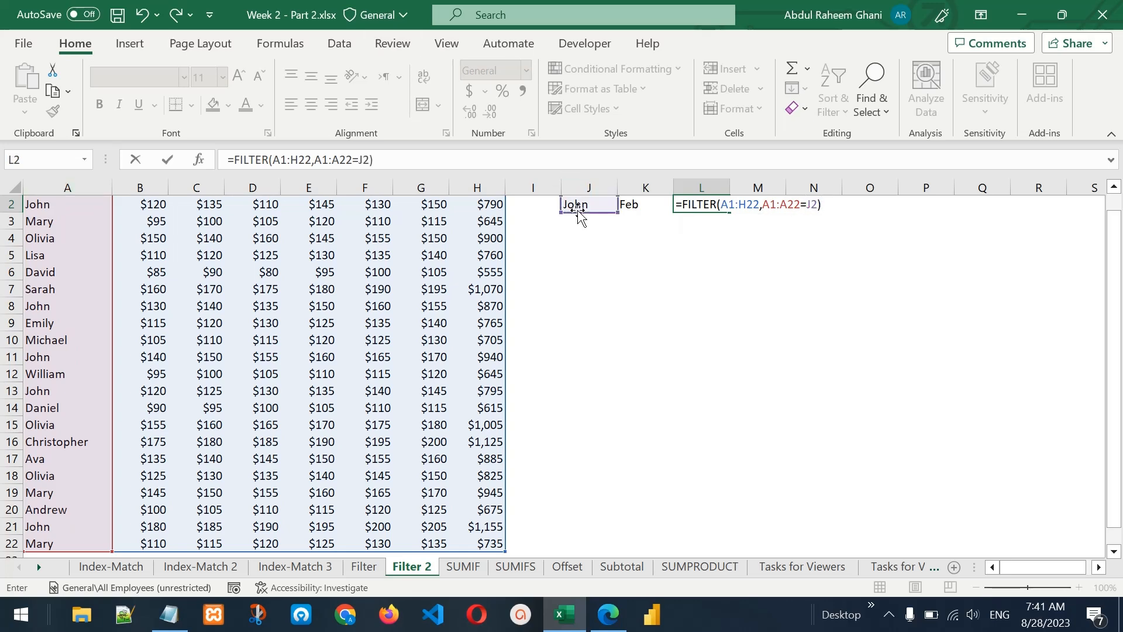
key("Return")
key("Up")
key("Up")
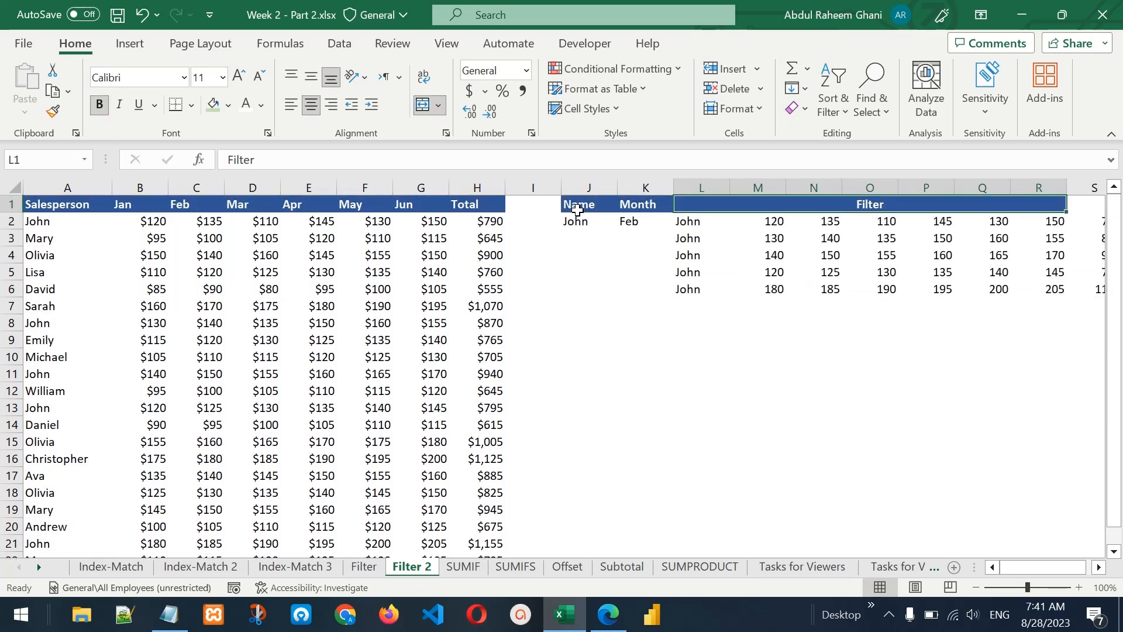
key("Down")
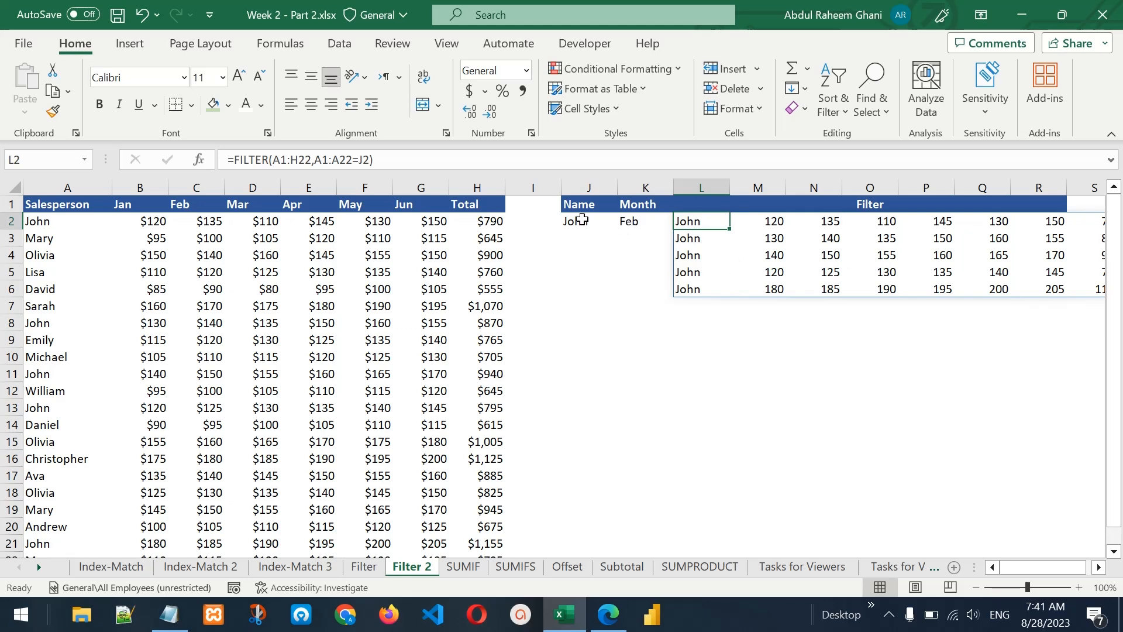
Step: Nest the existing L2 formula as the array argument of a new outer FILTER function
double_click(712, 222)
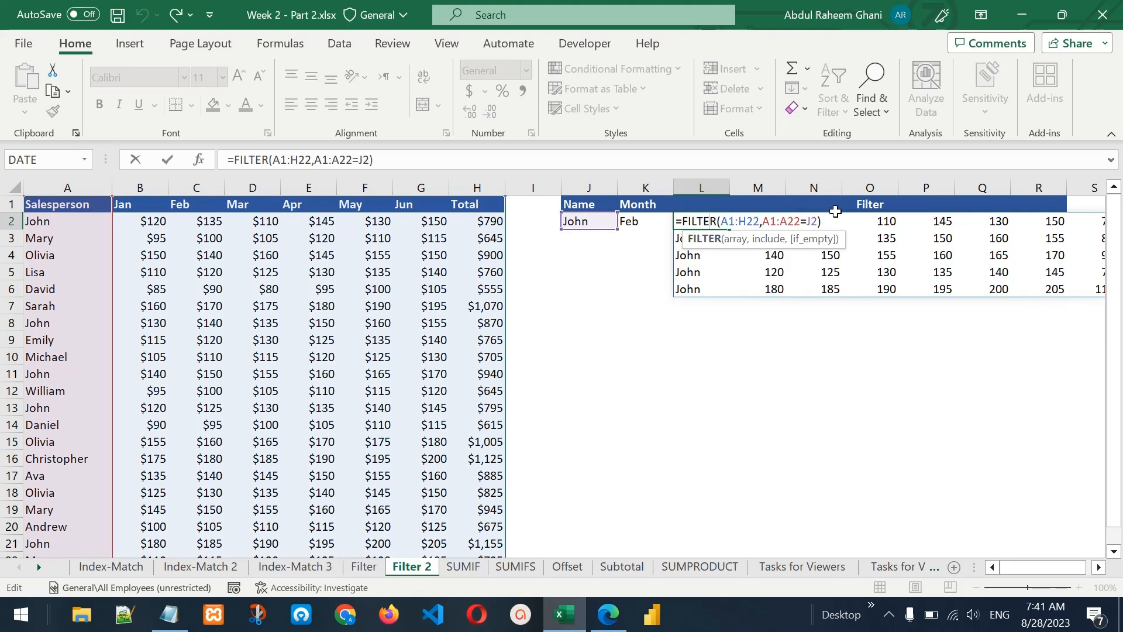
left_click(683, 220)
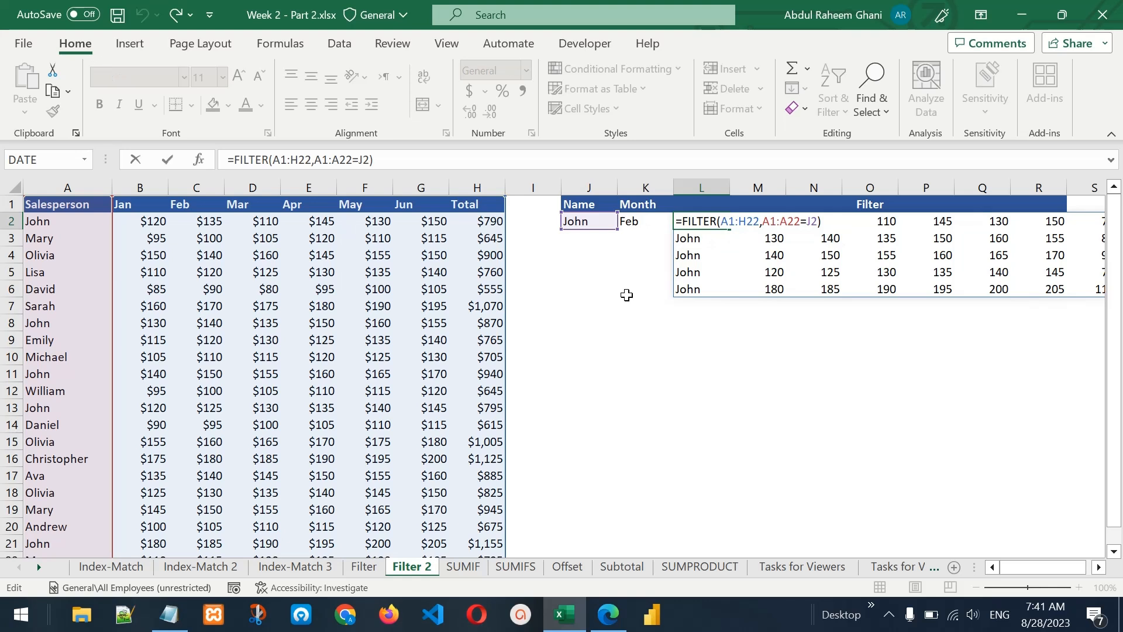
type("FILTER(")
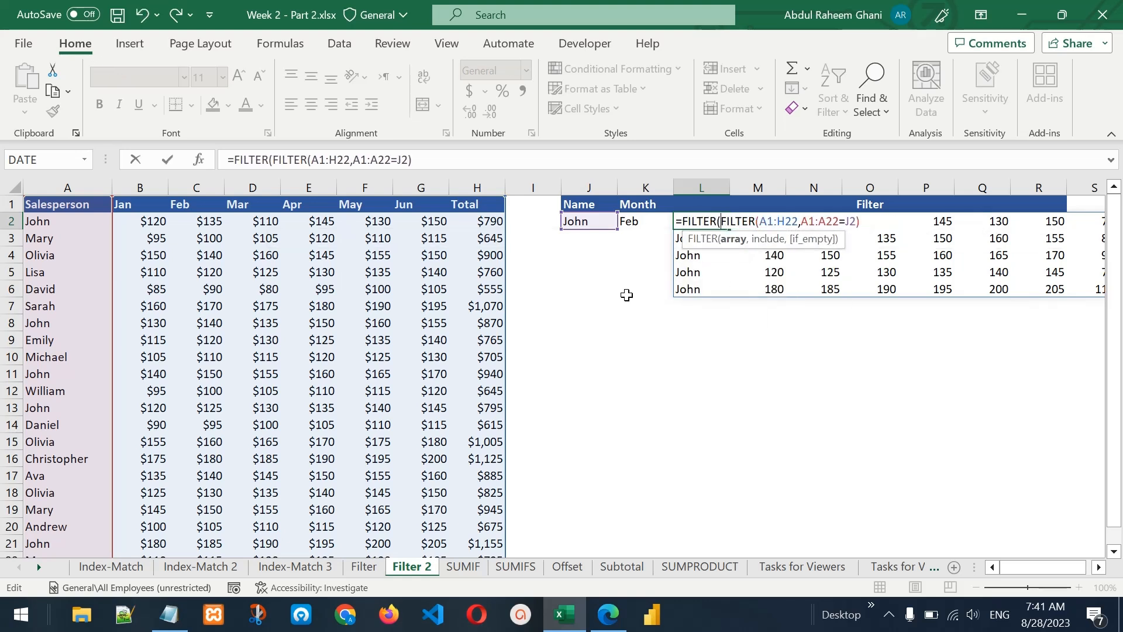
left_click_drag(871, 221, 730, 218)
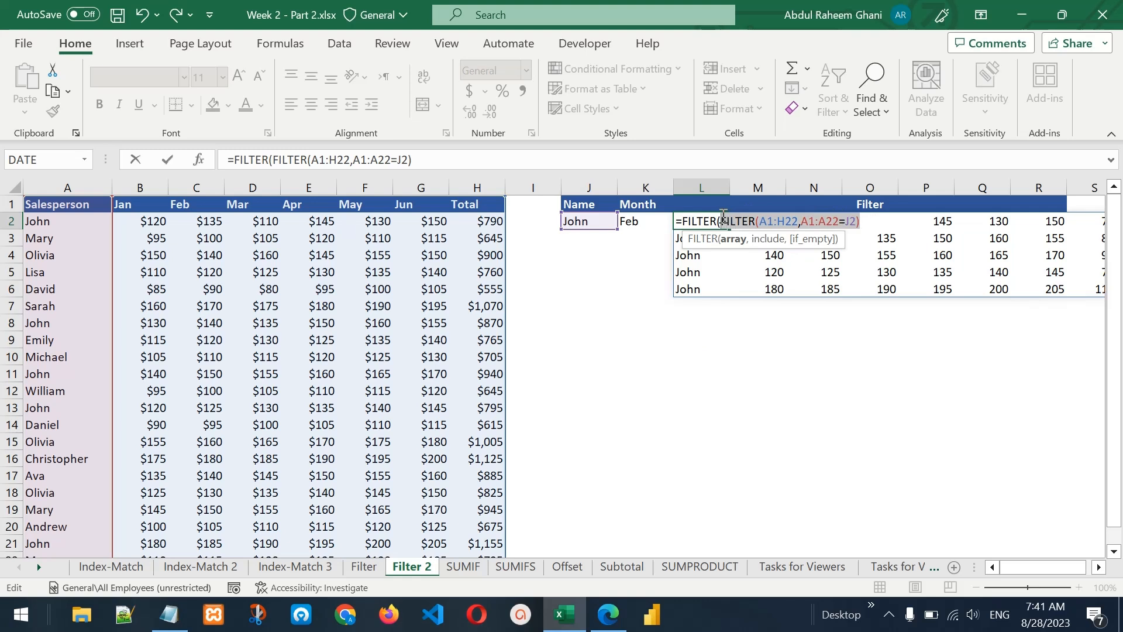
left_click(868, 221)
type(",")
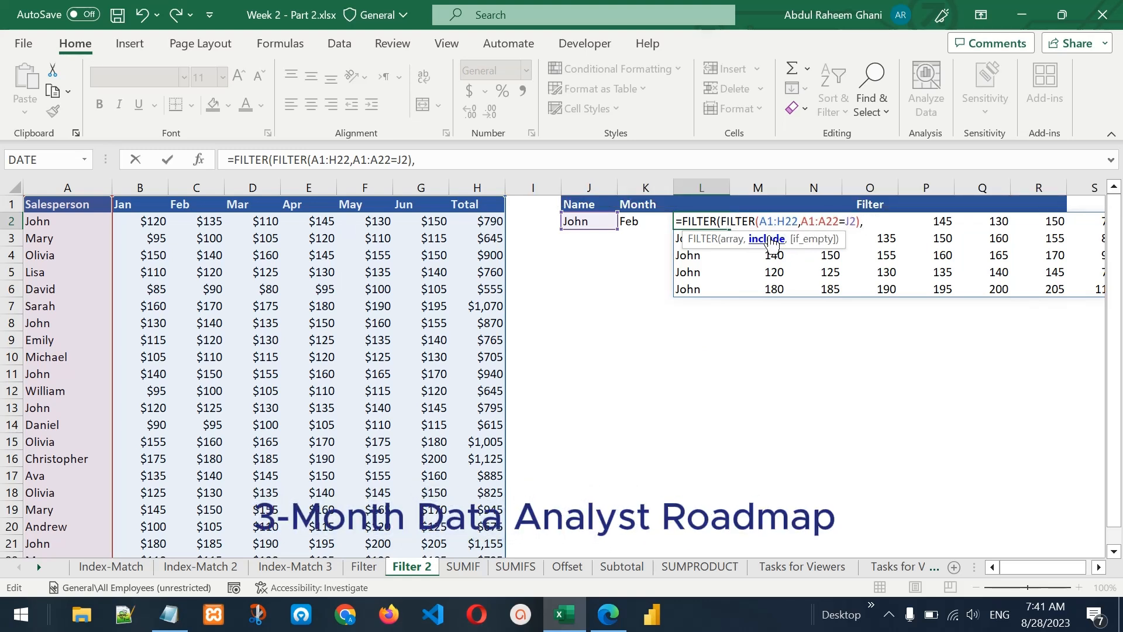
Step: Set the outer FILTER's include condition to A1:H1=K2 for the month, and examine the returned values in L2:L6
left_click_drag(31, 205, 482, 197)
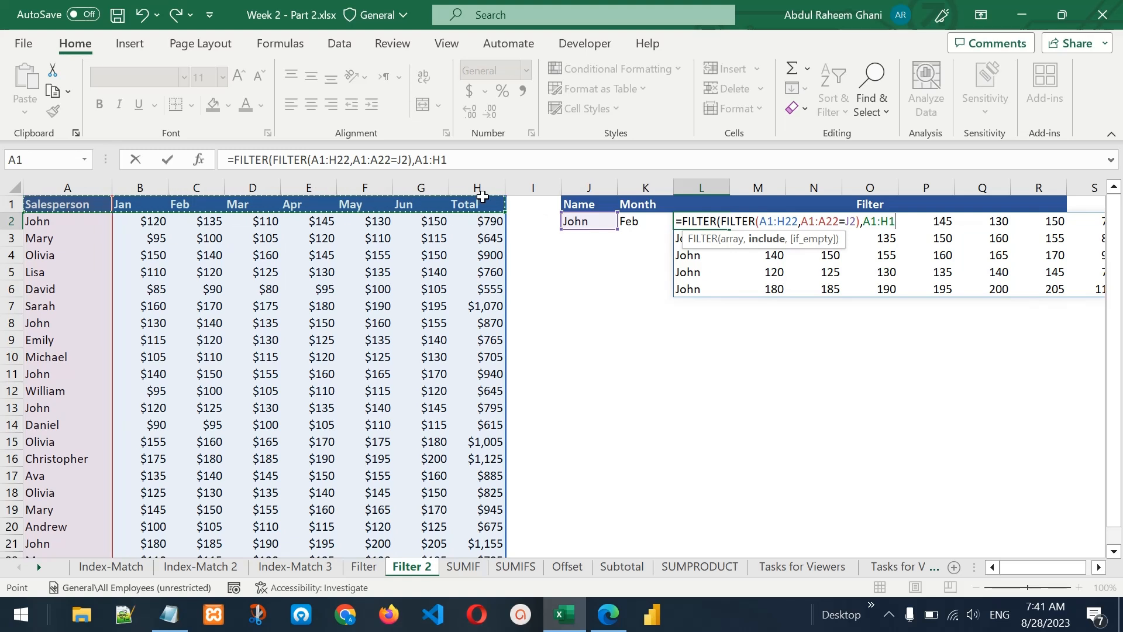
type("=")
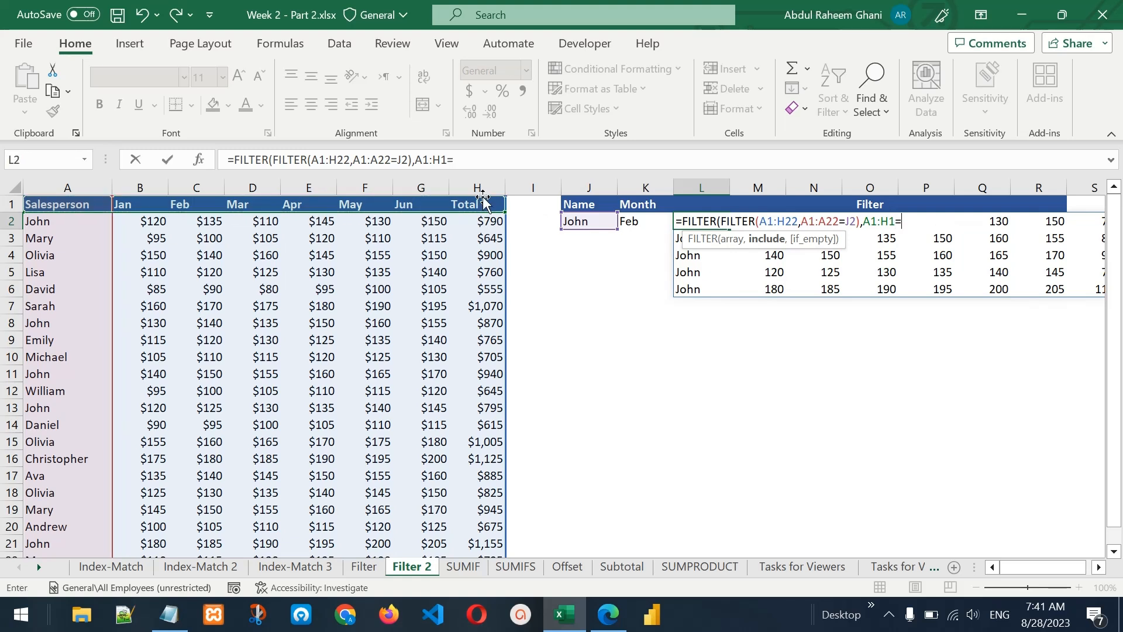
left_click(656, 219)
type(")")
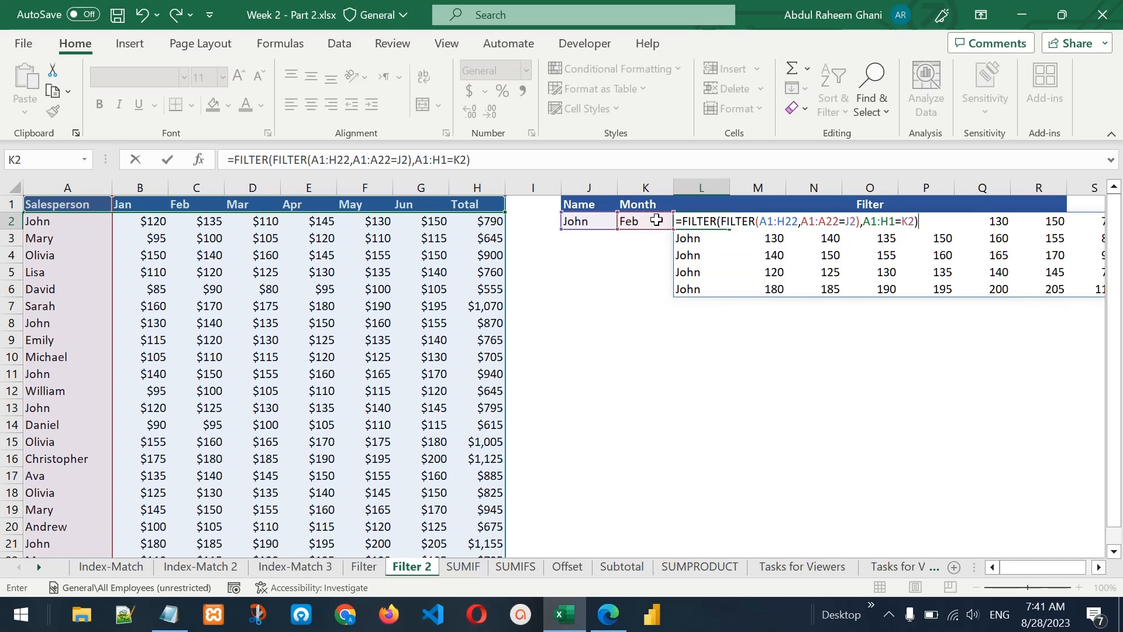
key("Return")
key("Up")
key("shift+Down")
key("shift+Down")
key("shift+Down")
key("shift+Down")
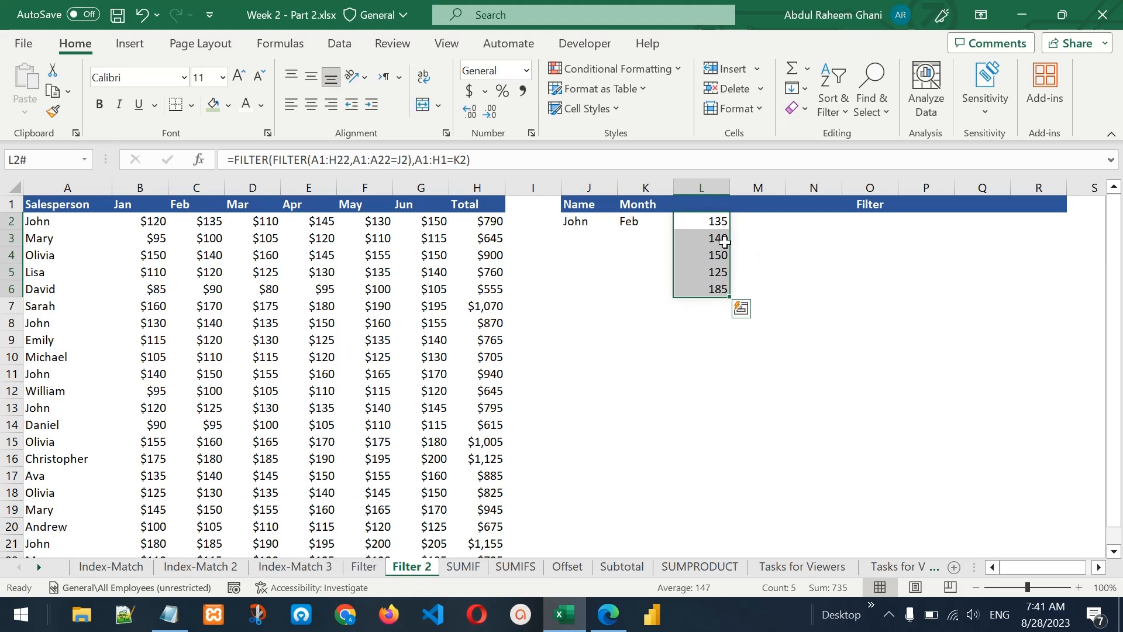
left_click_drag(714, 220, 706, 285)
left_click(700, 224)
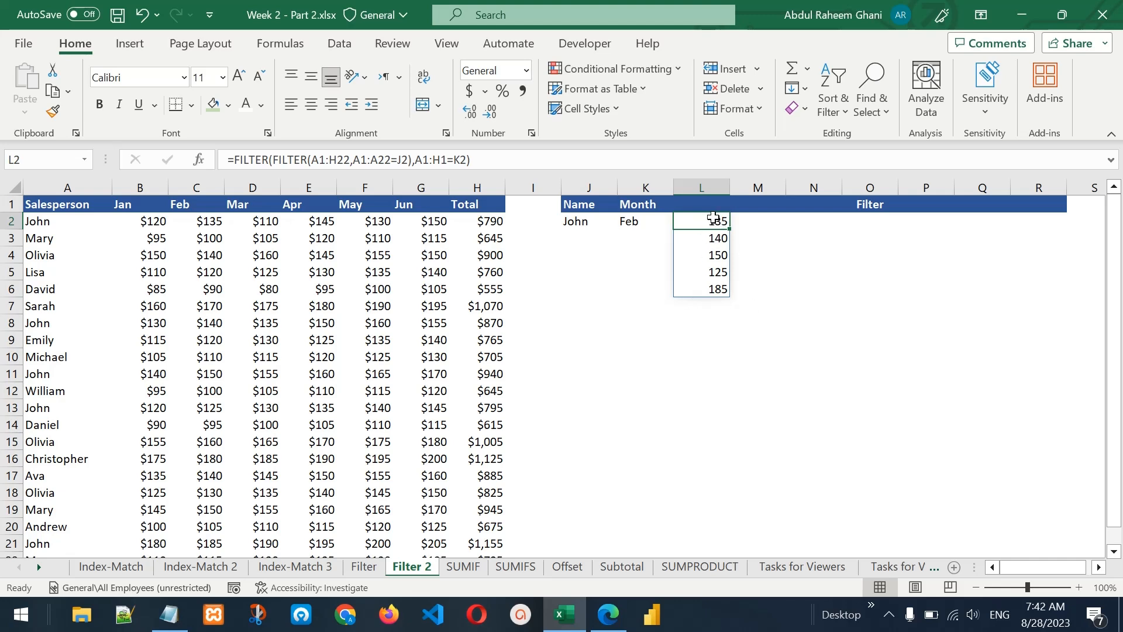
Step: Wrap the nested FILTER formula in L2 in a SUM function to total the matching values
double_click(711, 221)
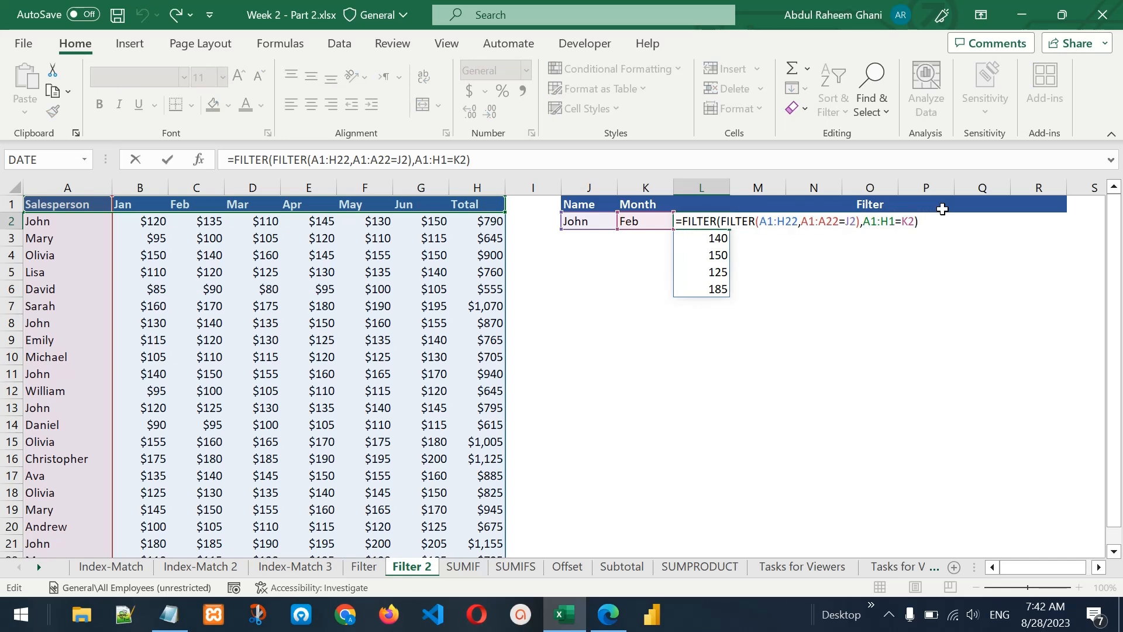
type("SUM")
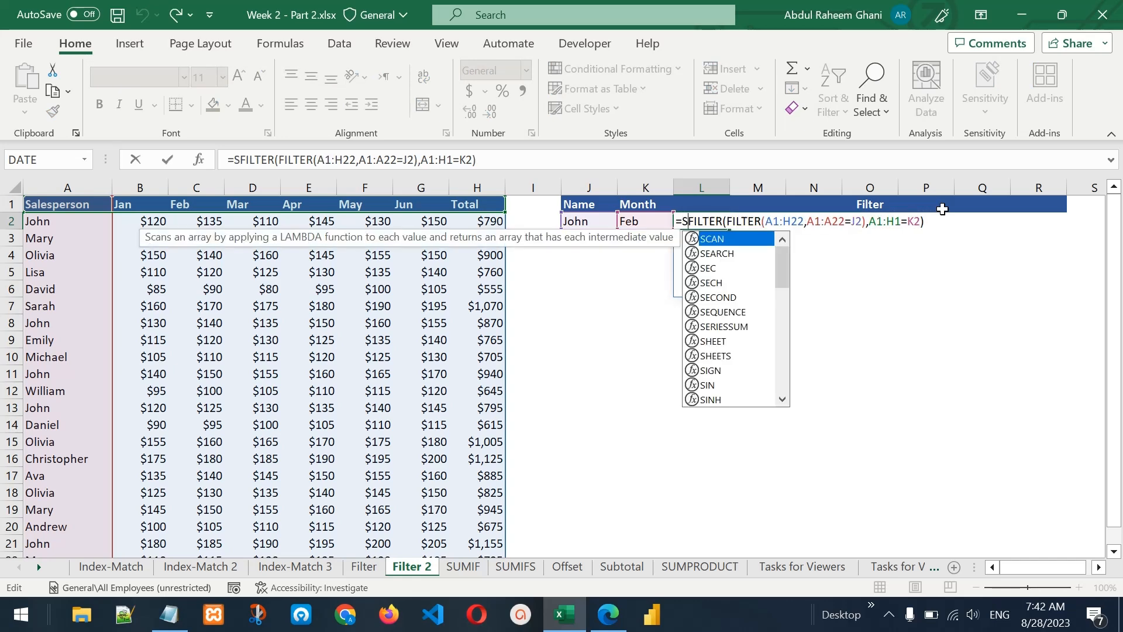
type("(")
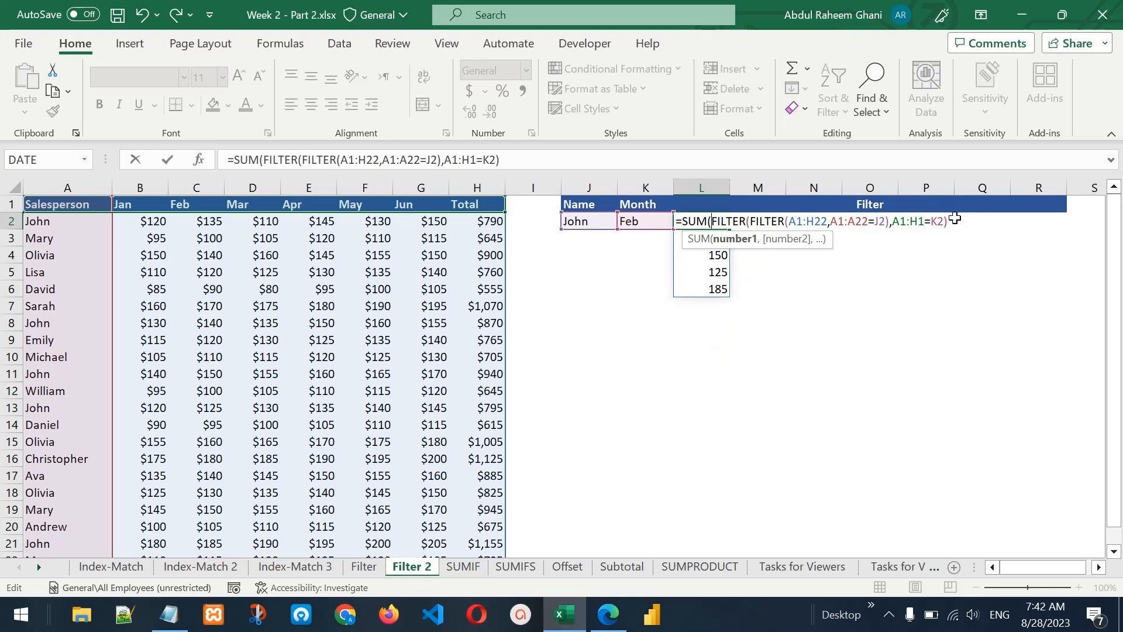
key("Right")
key("Right")
key("Right")
key("Right")
key("Right")
key("Right")
key("Right")
key("Right")
key("Right")
key("Right")
key("Right")
key("Right")
key("Right")
key("Right")
key("Right")
key("Right")
key("Right")
key("Right")
key("Right")
key("Right")
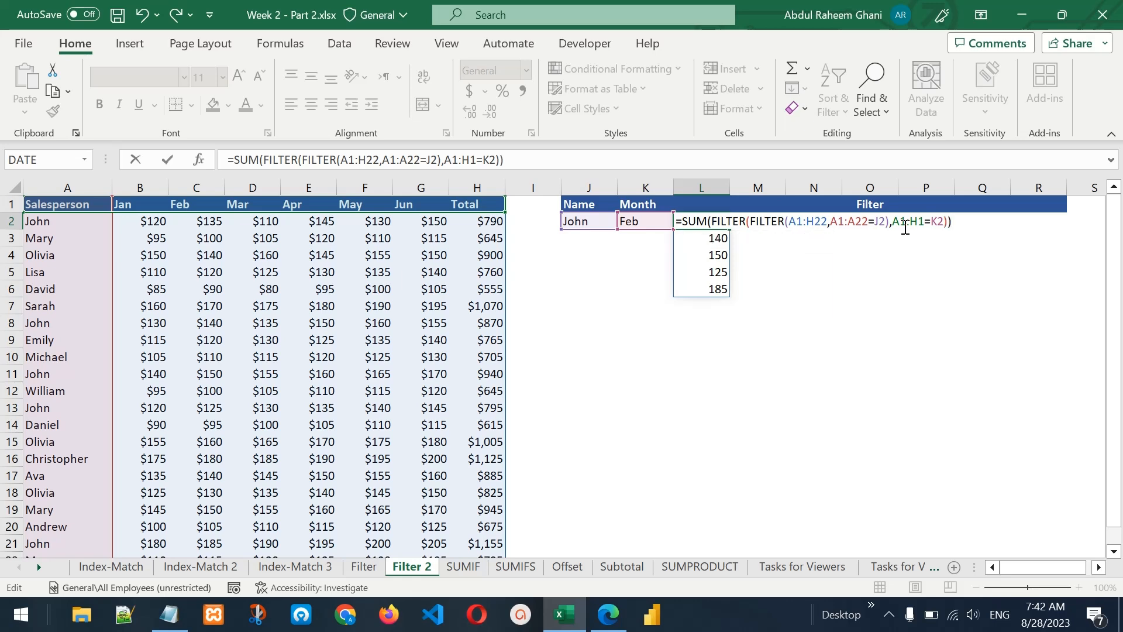
key("ctrl+Return")
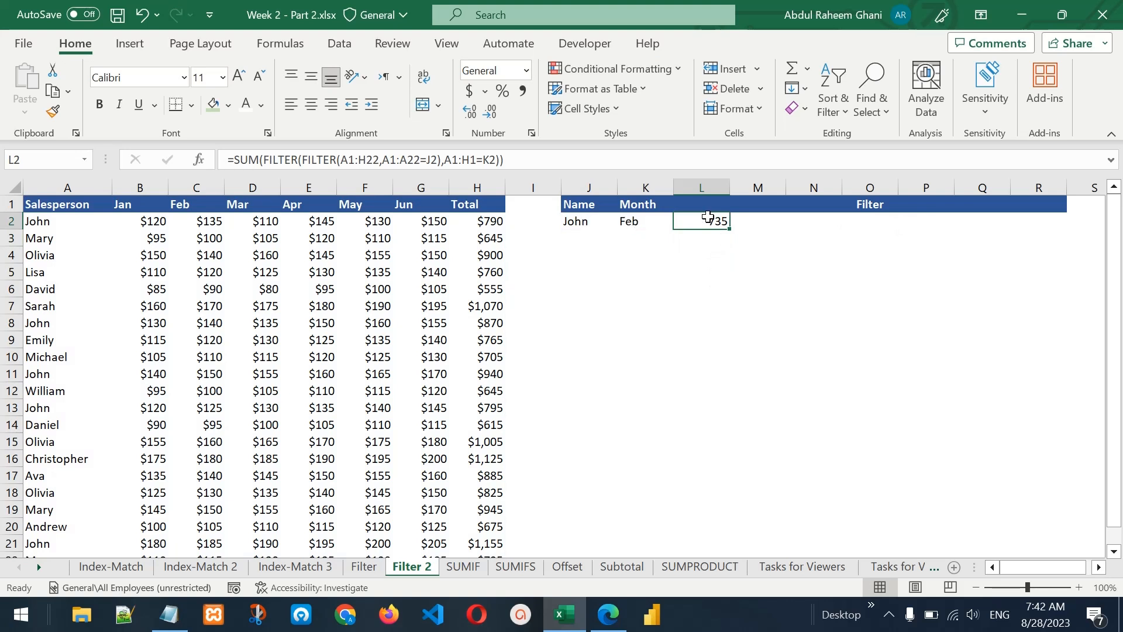
Step: Change the name criterion in J2 to the salesperson's name from A3 and the month in K2 to Jan, then select L2
left_click(591, 222)
type("Mary")
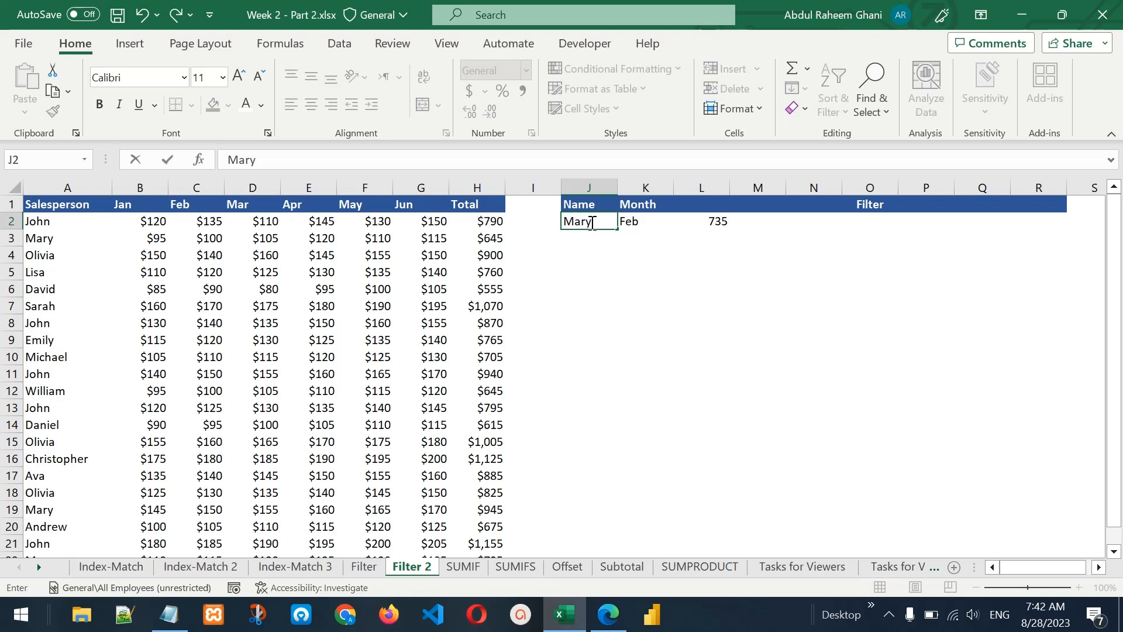
key("Tab")
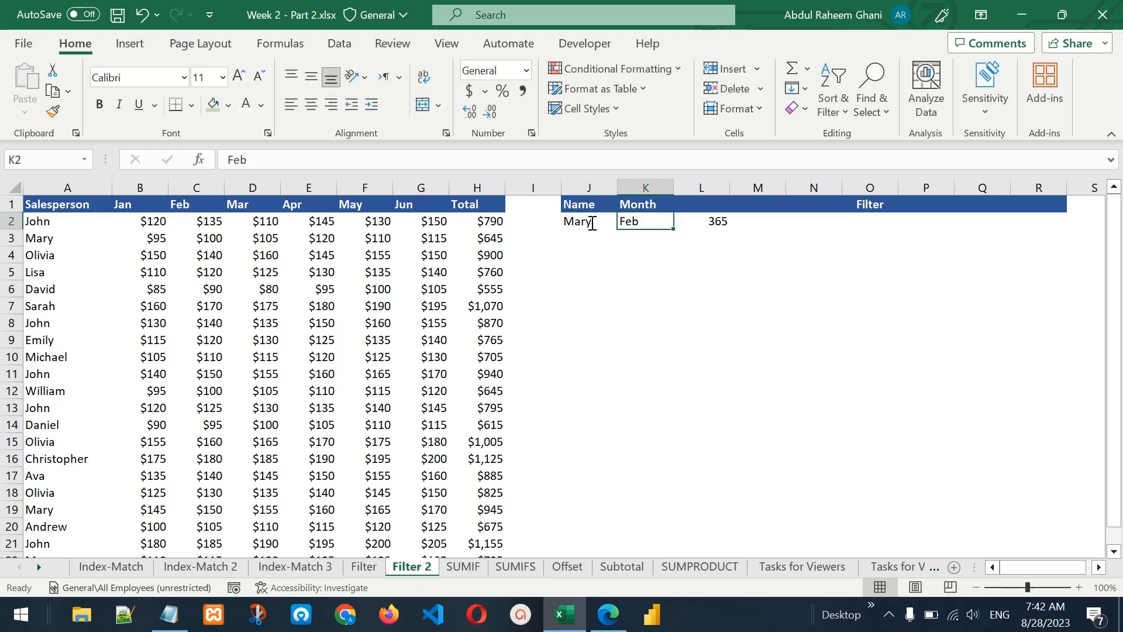
type("Jan")
key("Return")
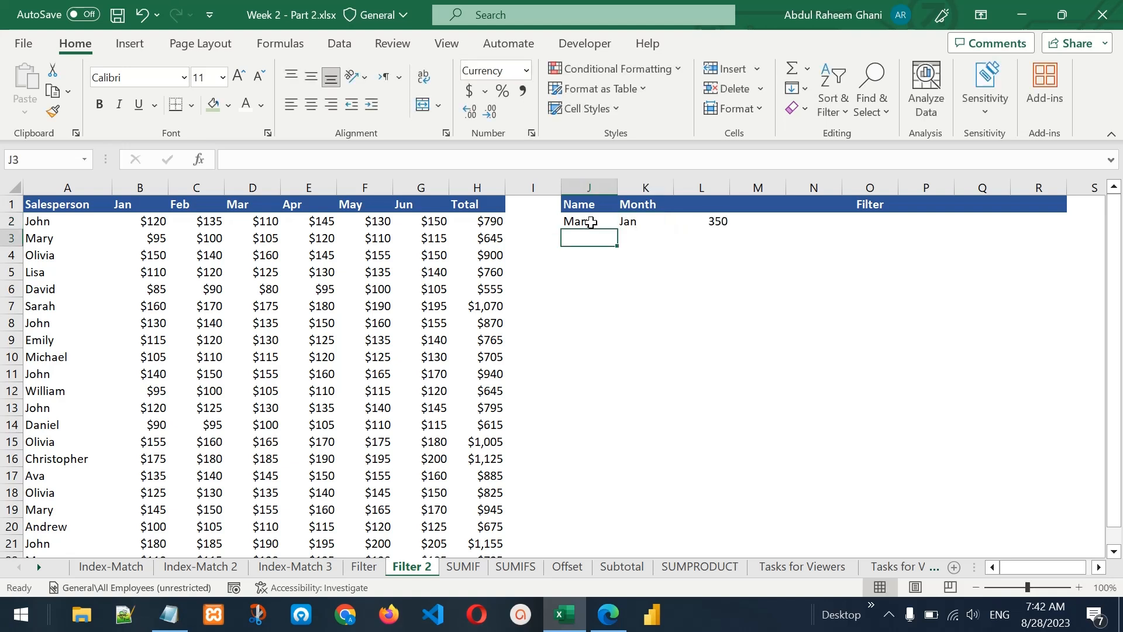
key("Up")
key("Right")
key("Right")
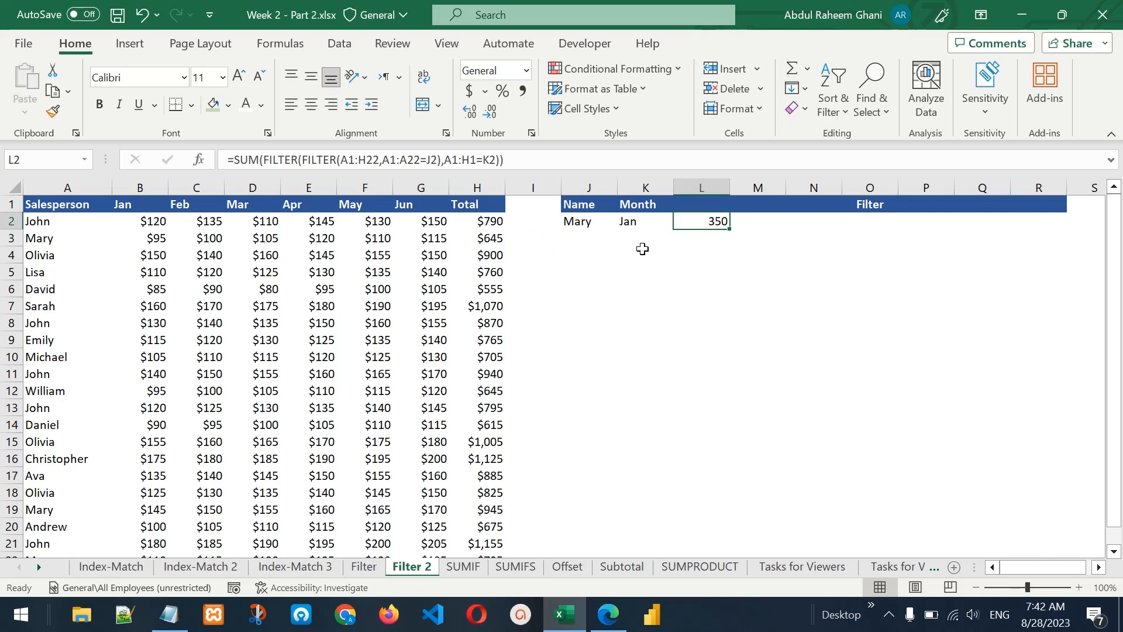
Step: On the SUMIF worksheet, examine the Weekly OPD Visits table and the City and Day Total cells in I3 and J3
key("ctrl+Page_Down")
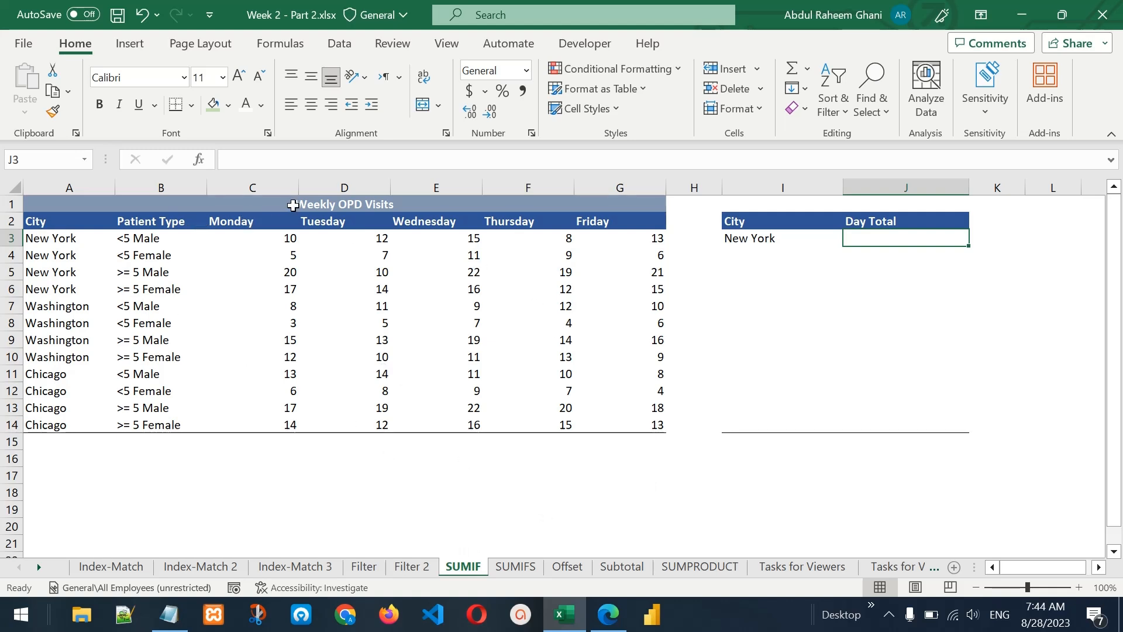
left_click(293, 205)
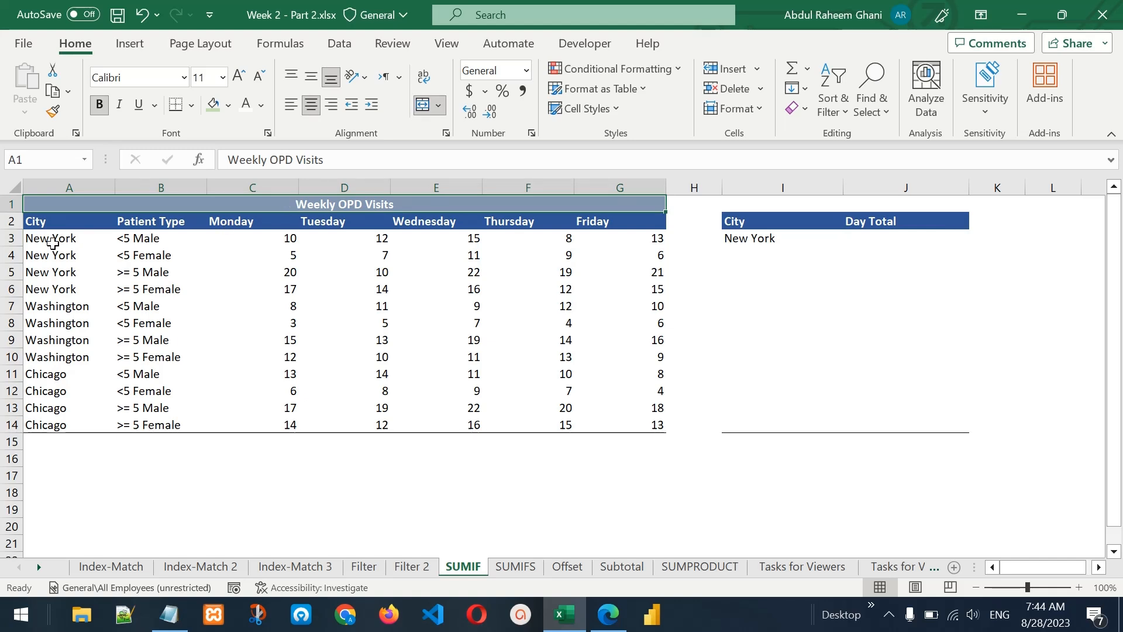
left_click_drag(51, 239, 48, 410)
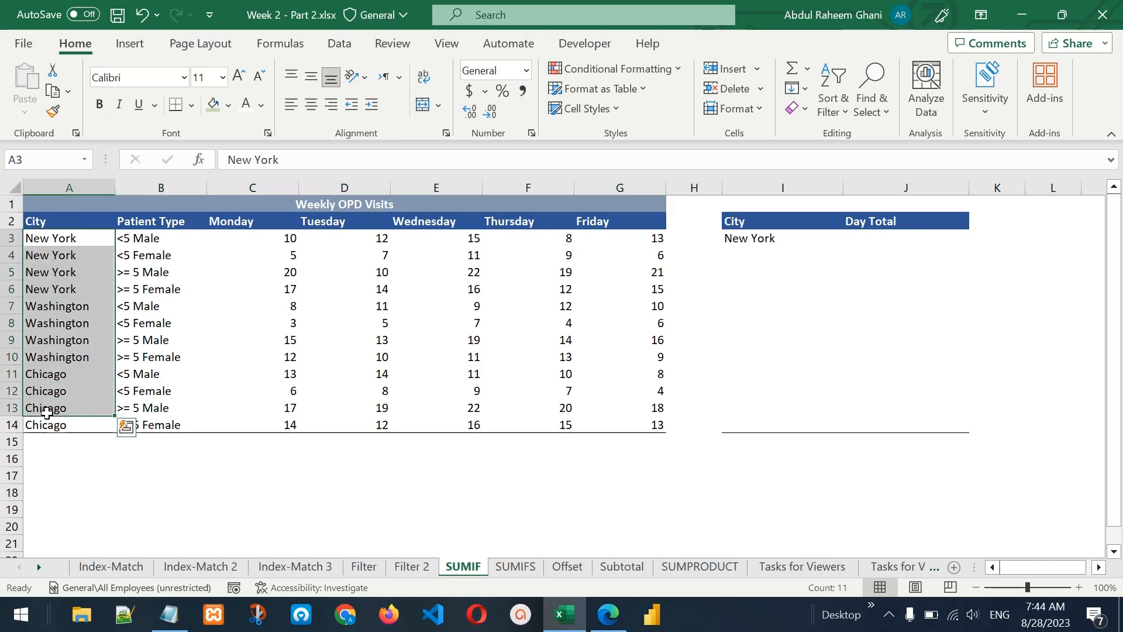
left_click(147, 240)
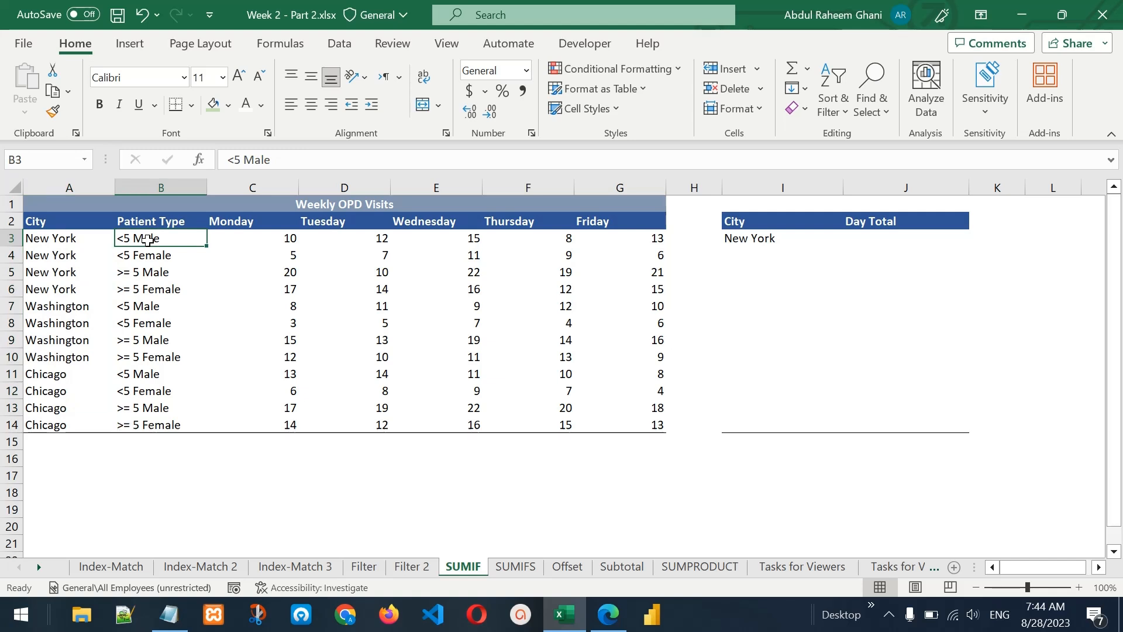
left_click(238, 235)
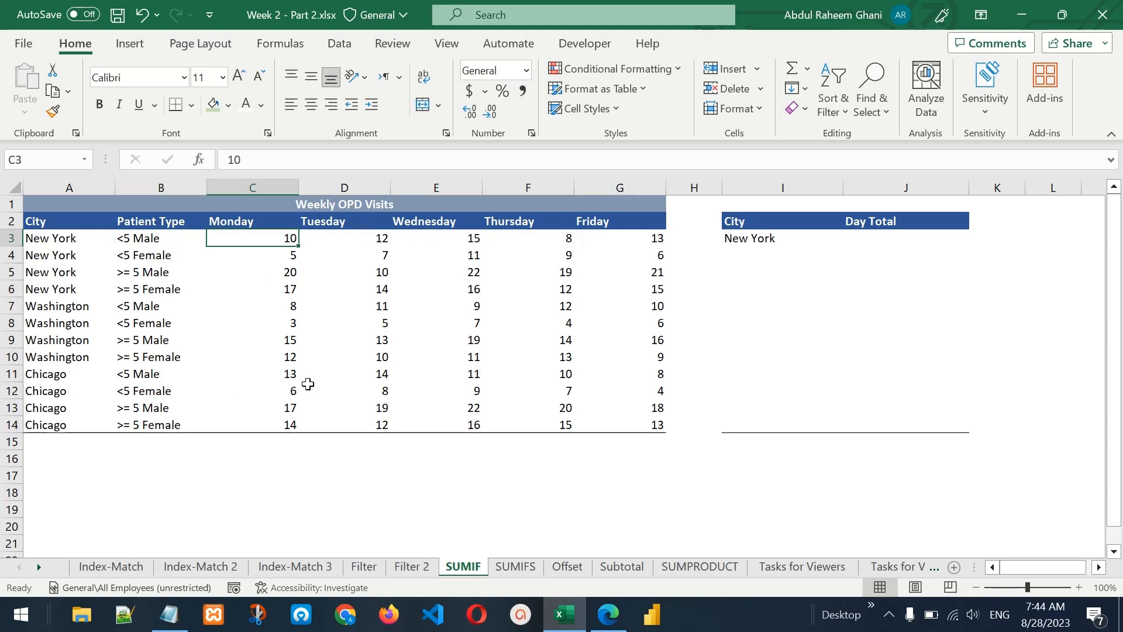
left_click(784, 241)
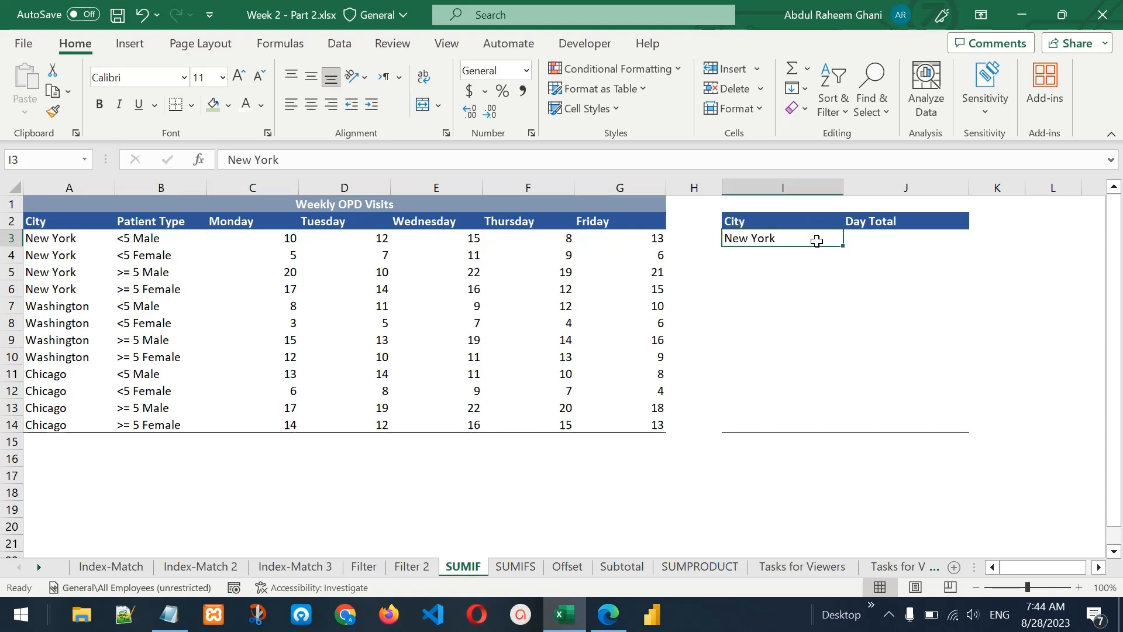
left_click(892, 237)
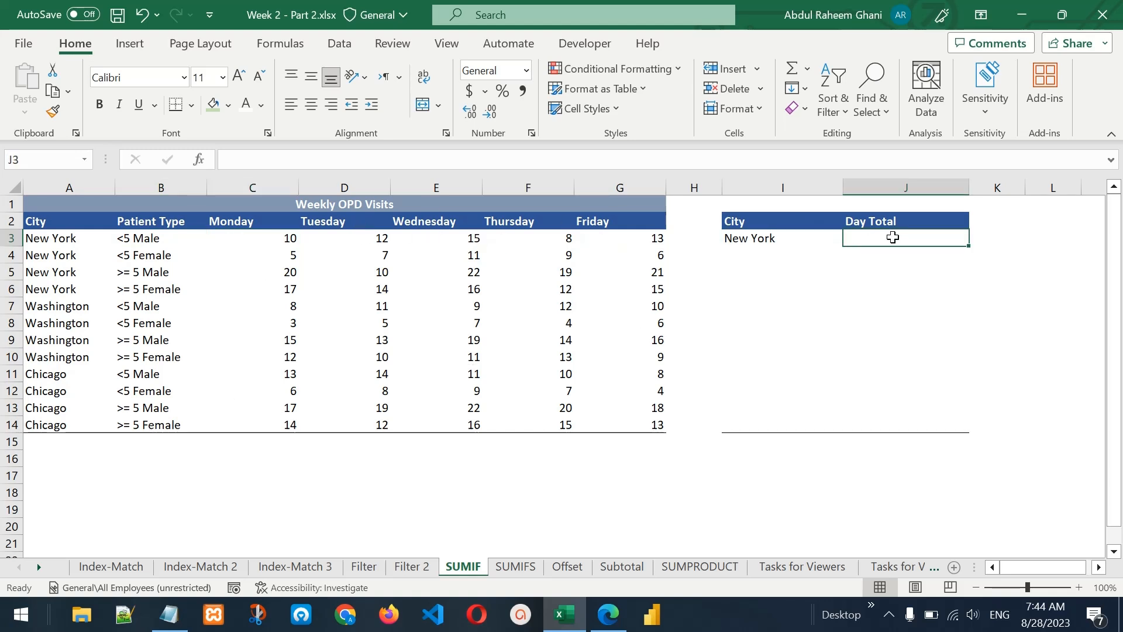
left_click(773, 240)
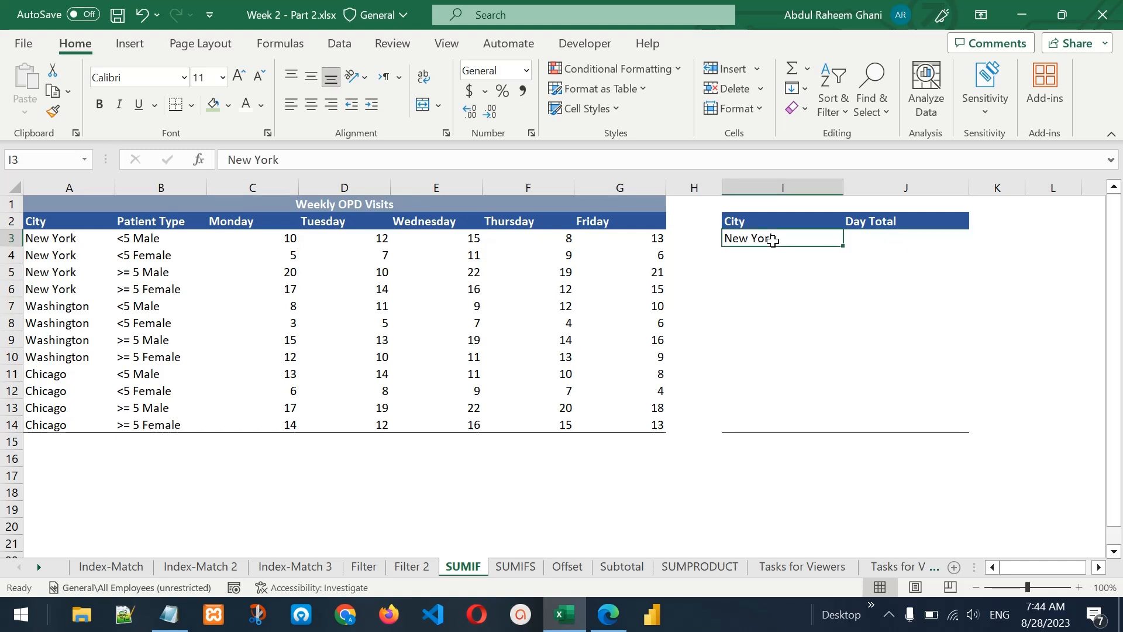
left_click(867, 240)
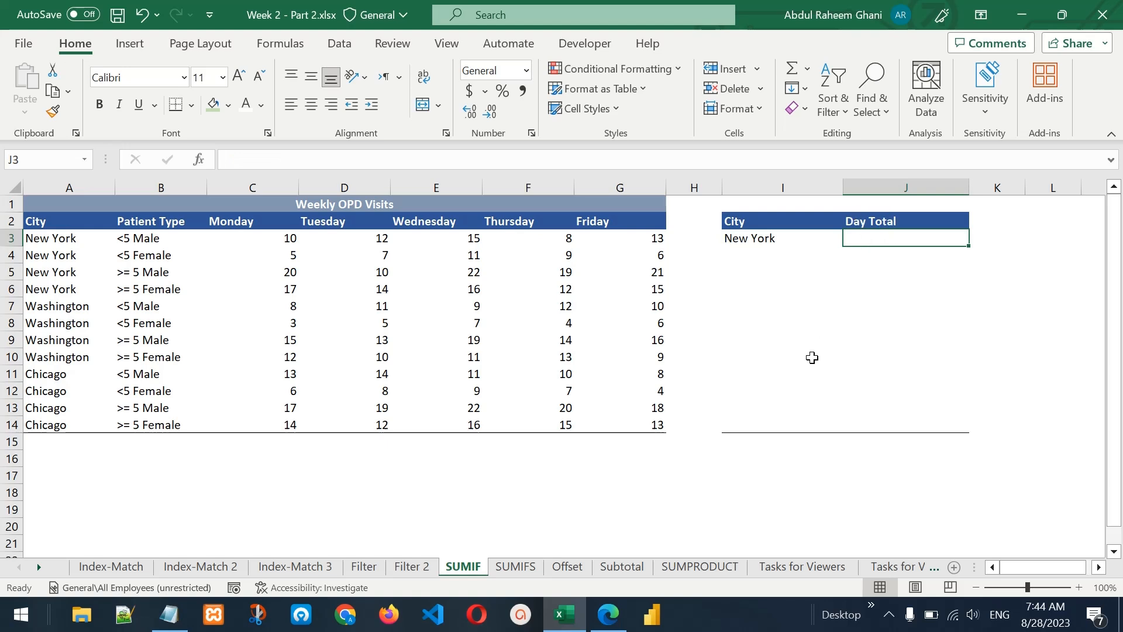
Step: Start a SUMIF formula in J3 with the city column A3:A14 as the range and I3 as the criterion
type("=SUMIFF")
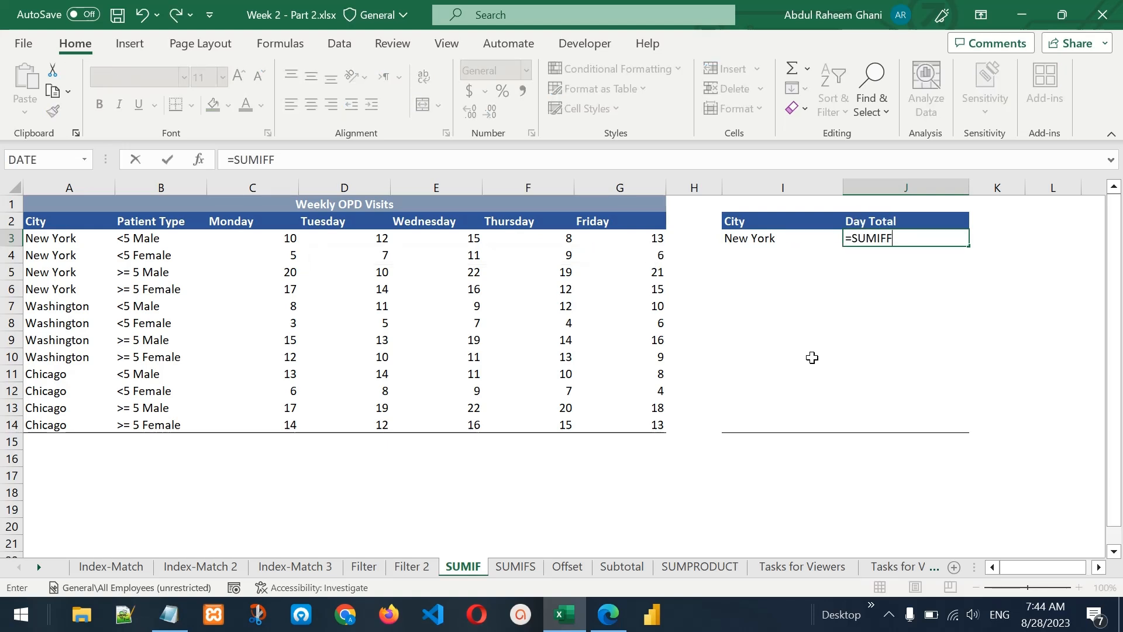
key("BackSpace")
type("(")
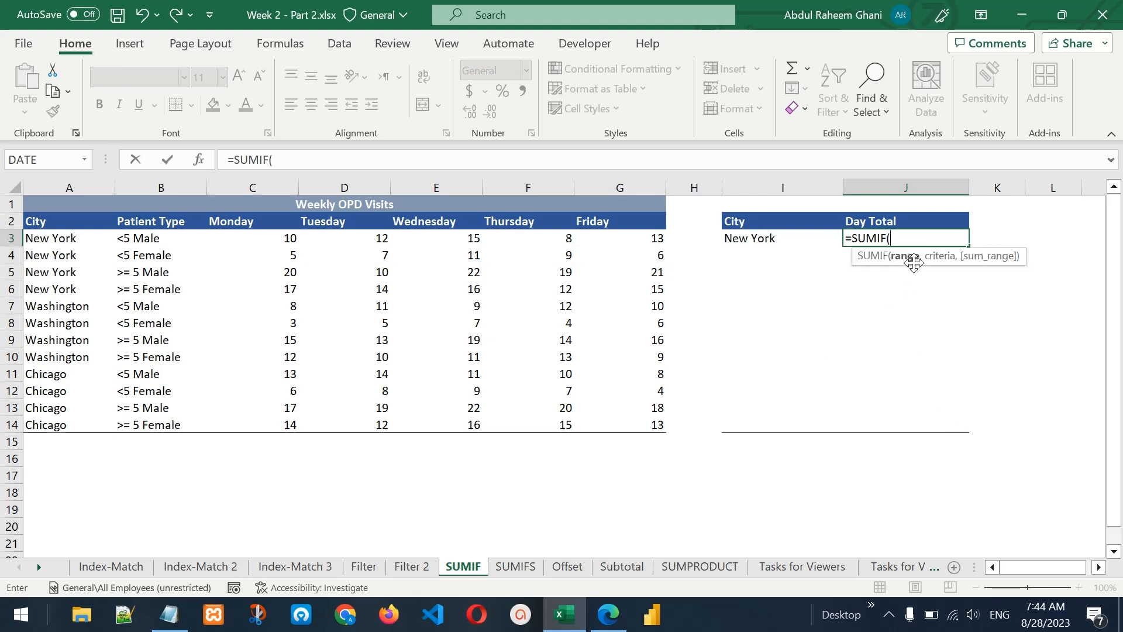
left_click_drag(52, 238, 50, 423)
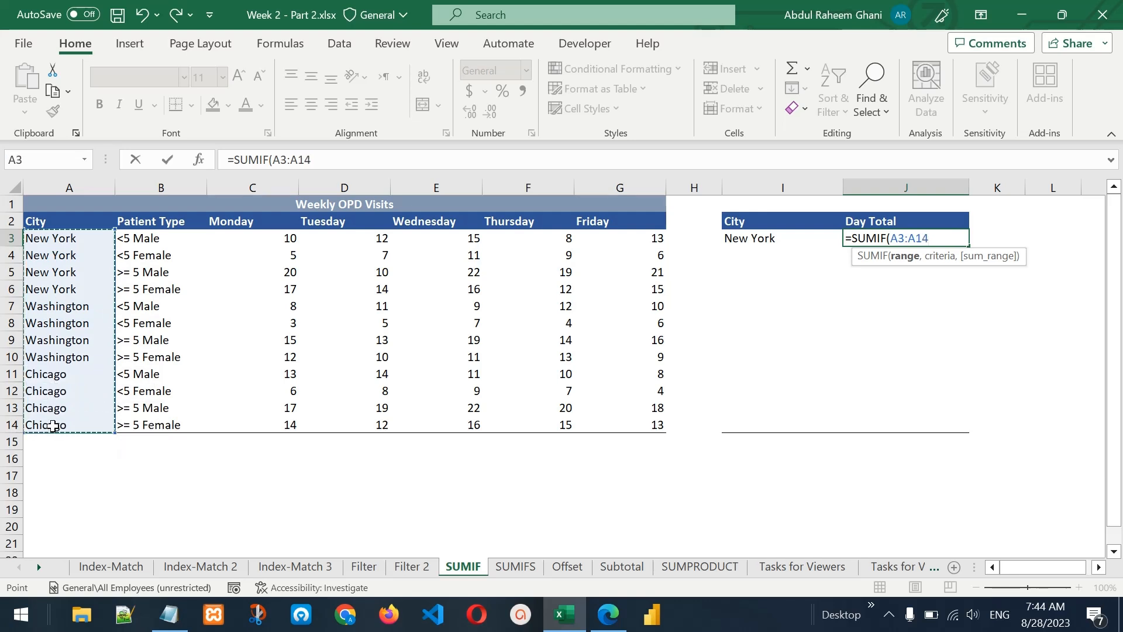
type(",")
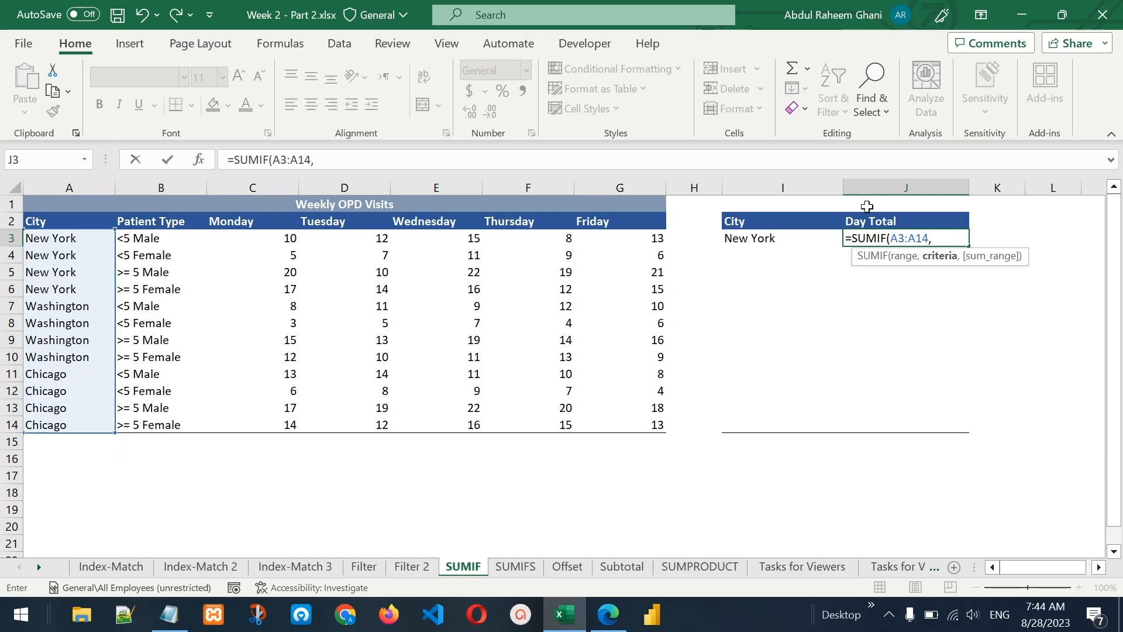
left_click(778, 243)
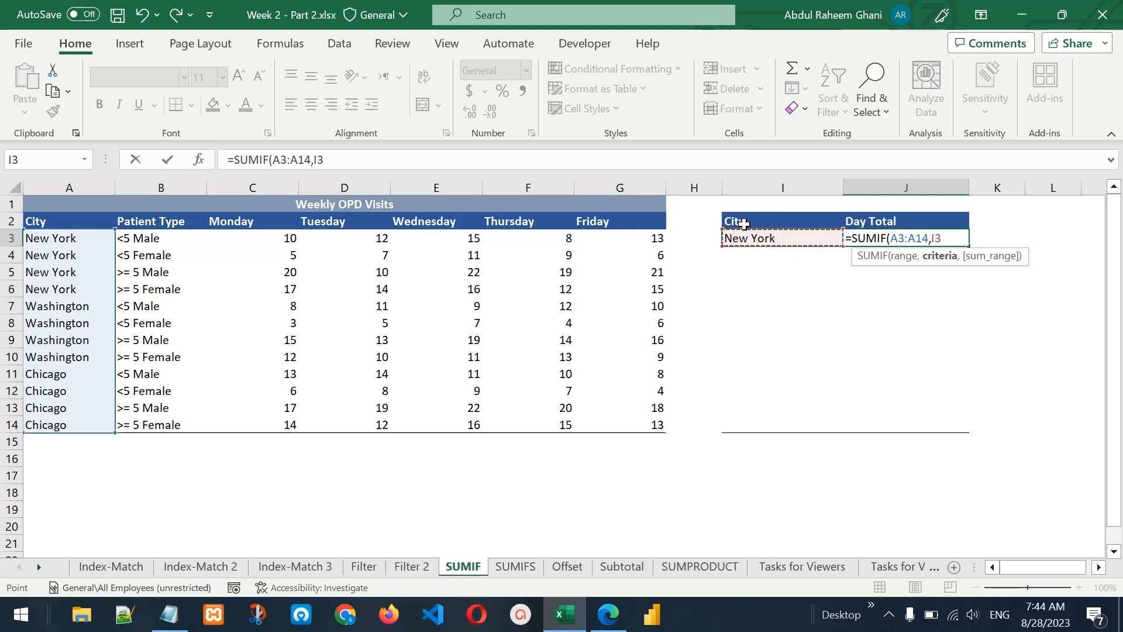
Step: Complete J3's SUMIF with the Monday values C3:C14 as the sum range, and check it against the New York values in C3:C6
type(",")
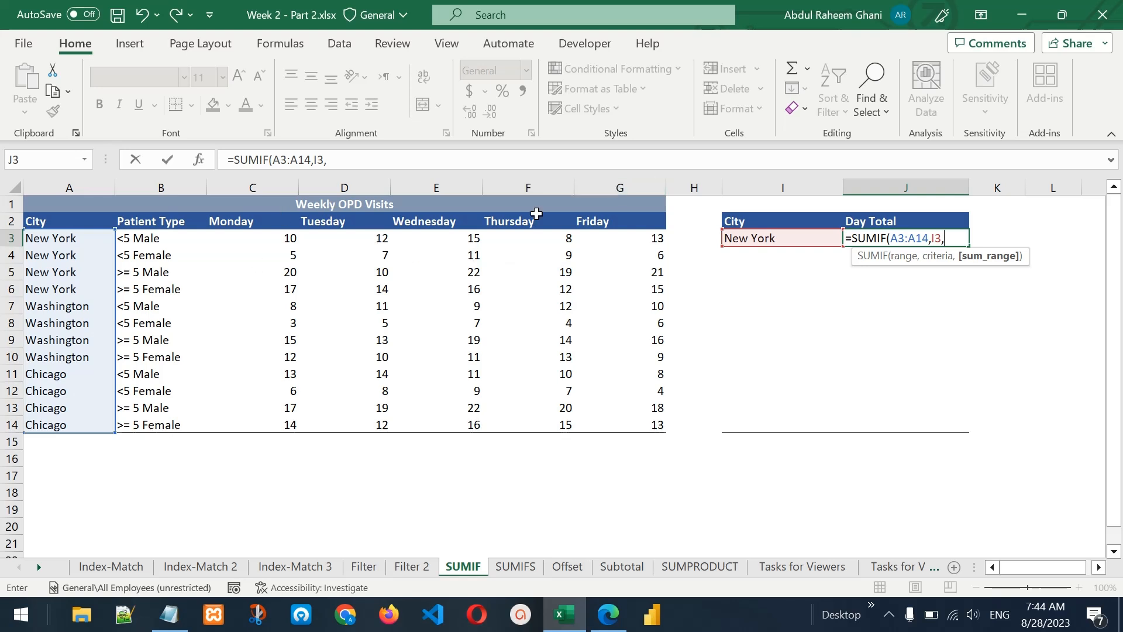
left_click_drag(268, 238, 261, 426)
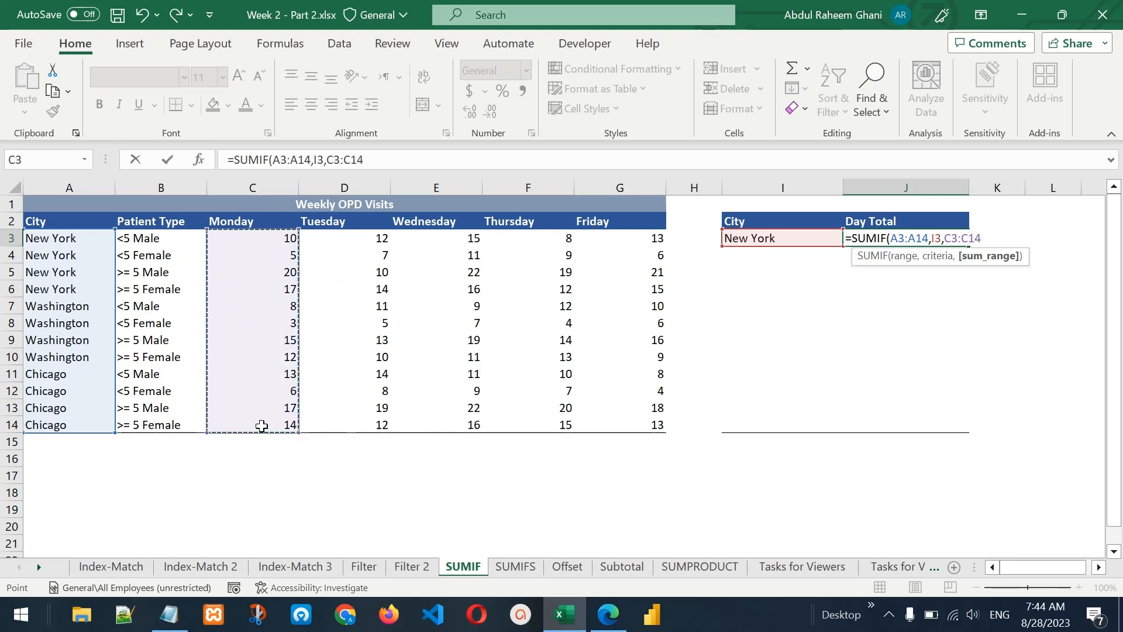
type(")")
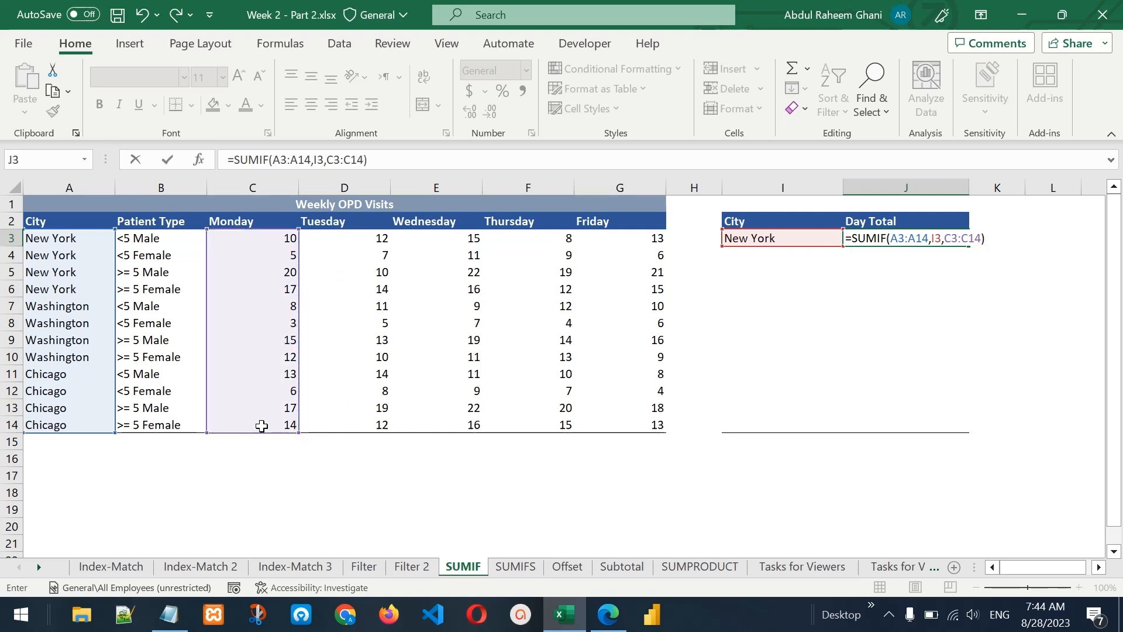
key("Return")
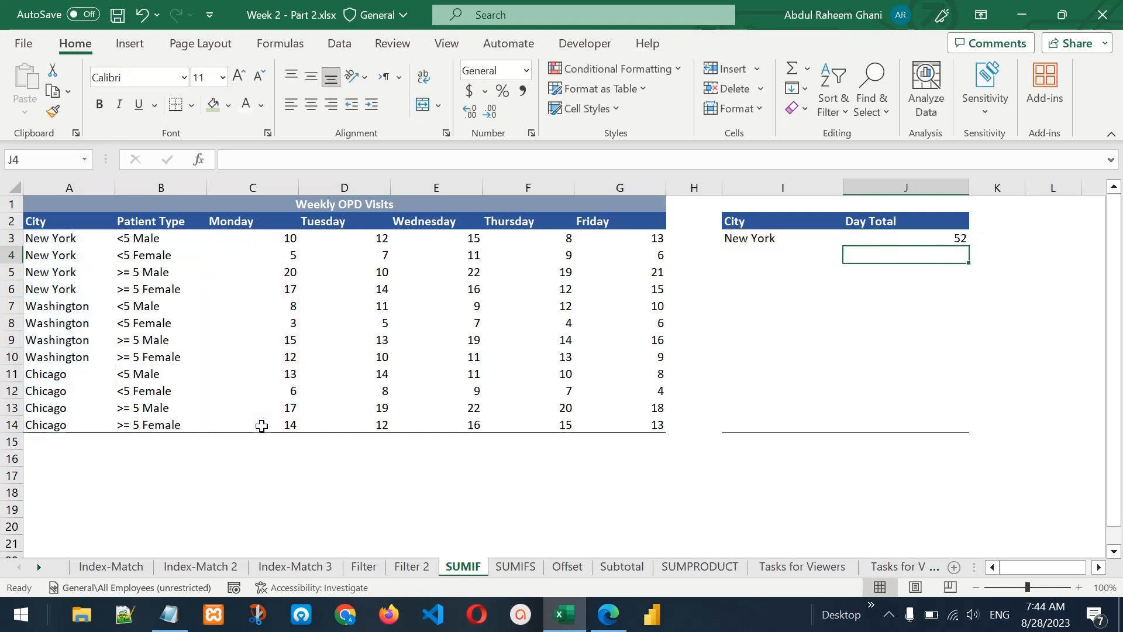
key("Up")
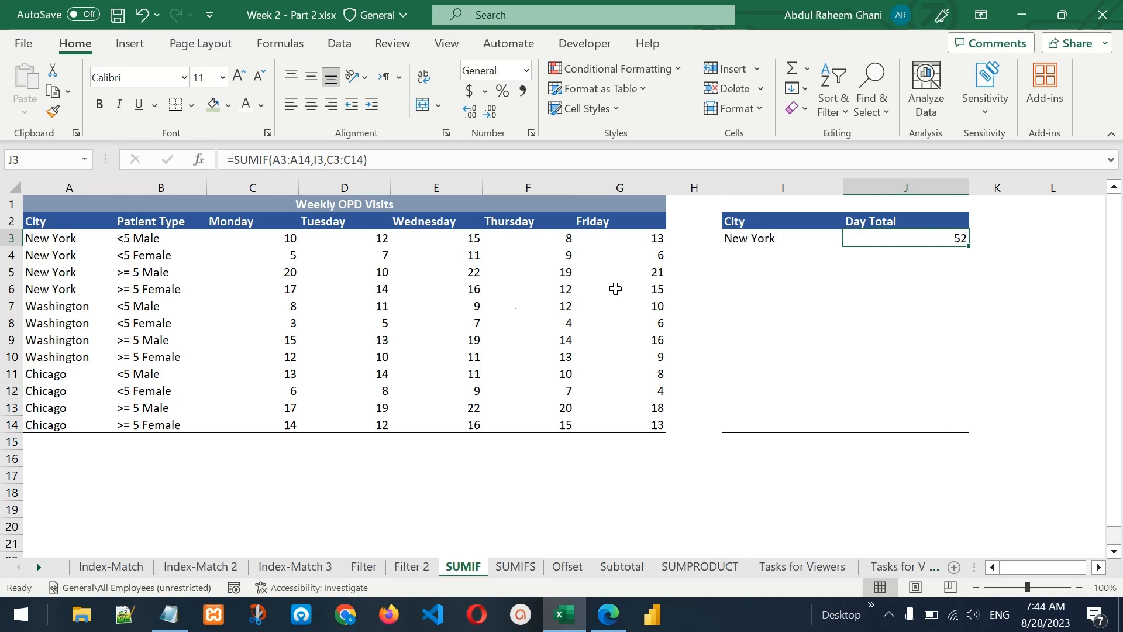
left_click_drag(284, 237, 276, 290)
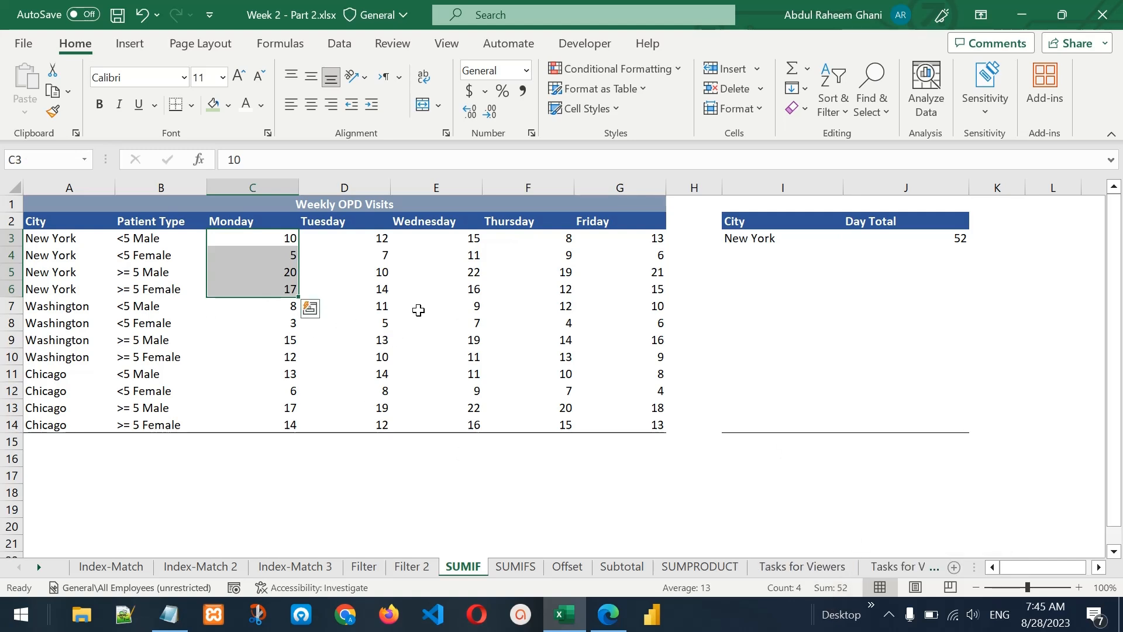
Step: On the SUMIFS worksheet, enter the salesperson's name from A3 in F2 and the year 2015 in G2
left_click(514, 566)
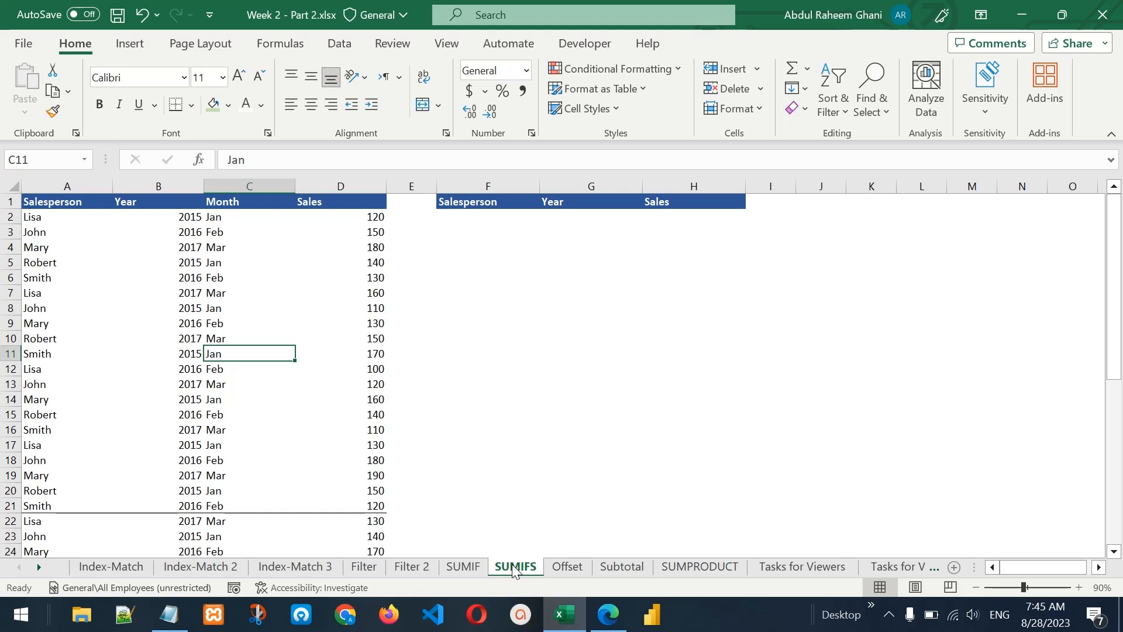
left_click(465, 216)
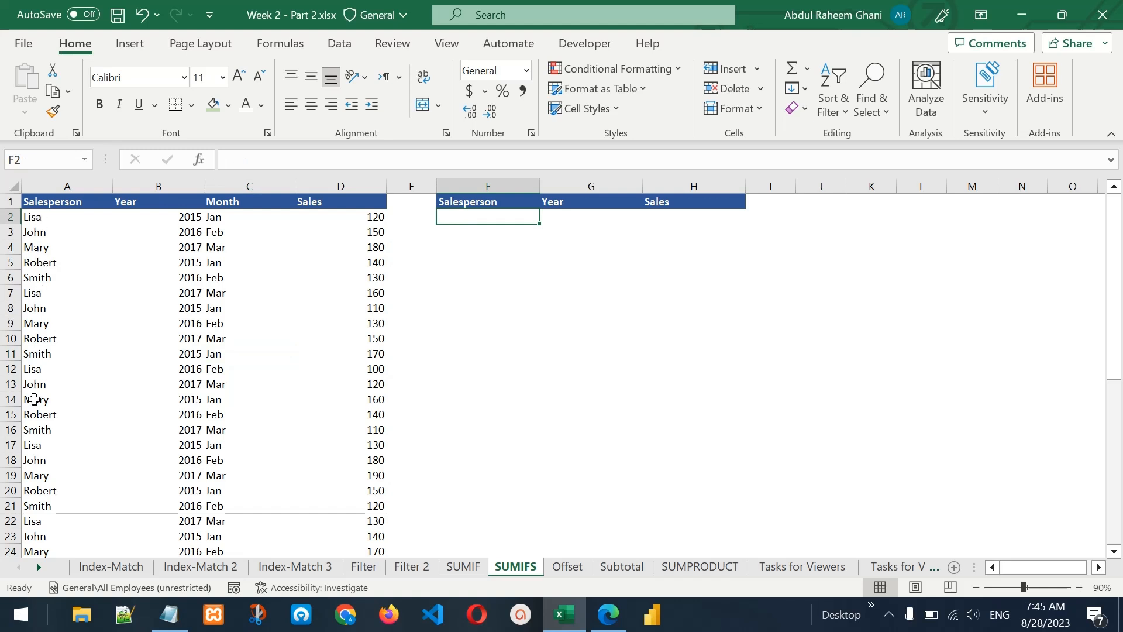
left_click(591, 217)
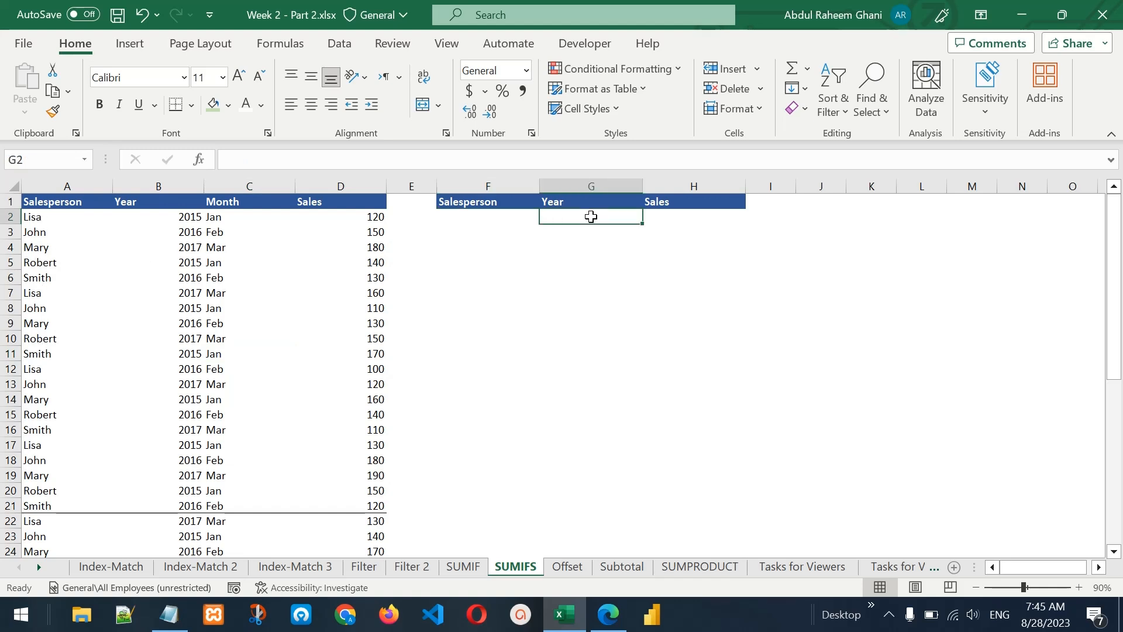
left_click(659, 216)
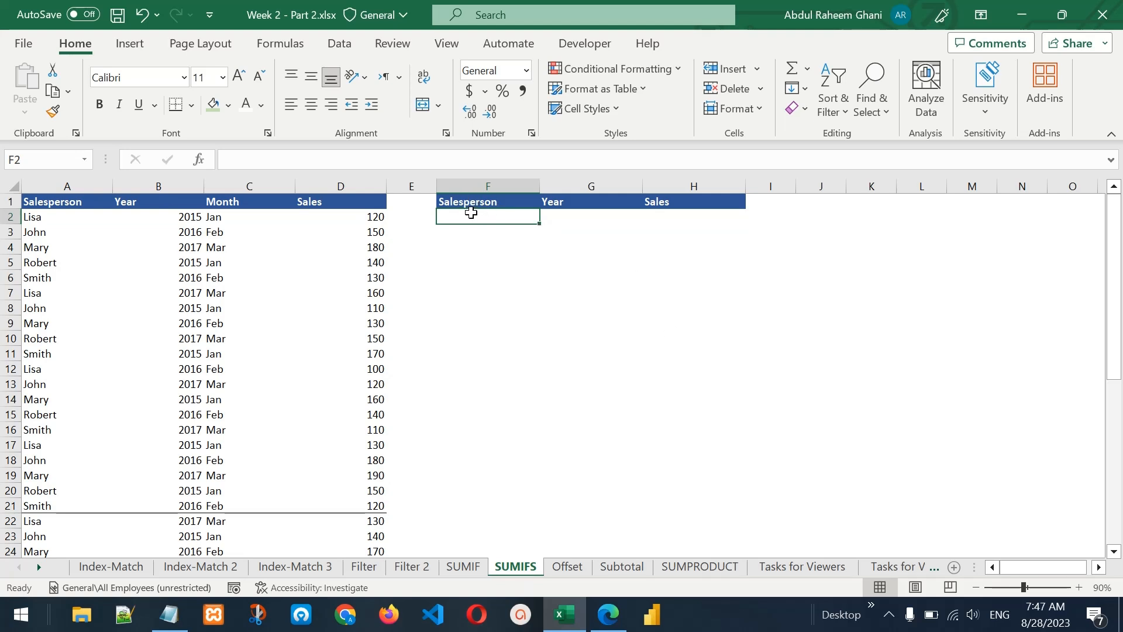
type("John")
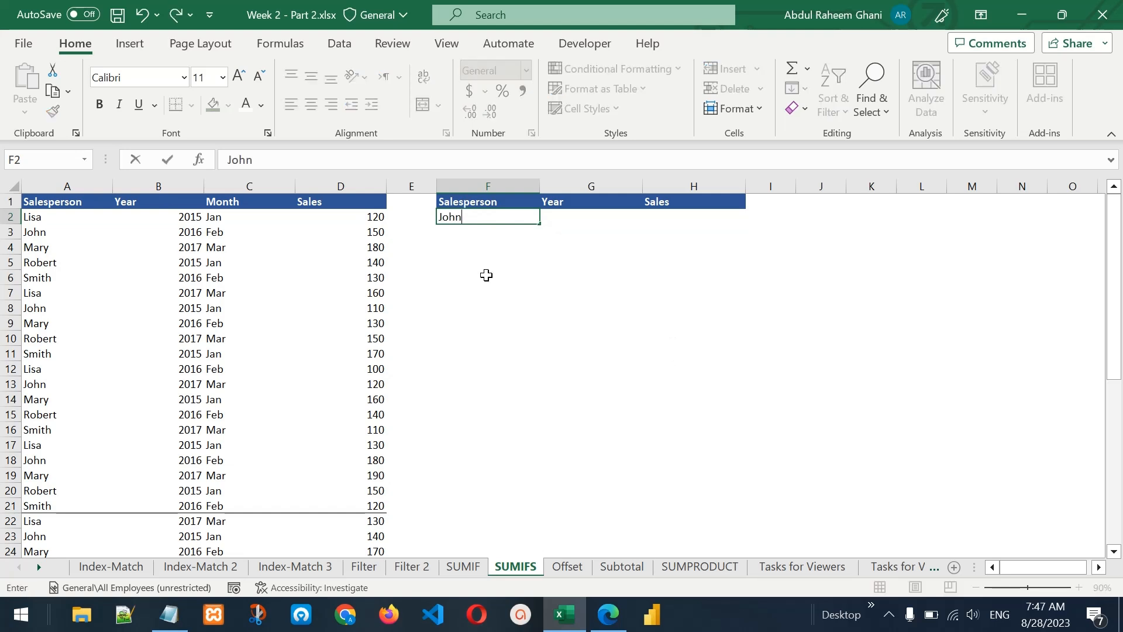
key("Tab")
type("2015")
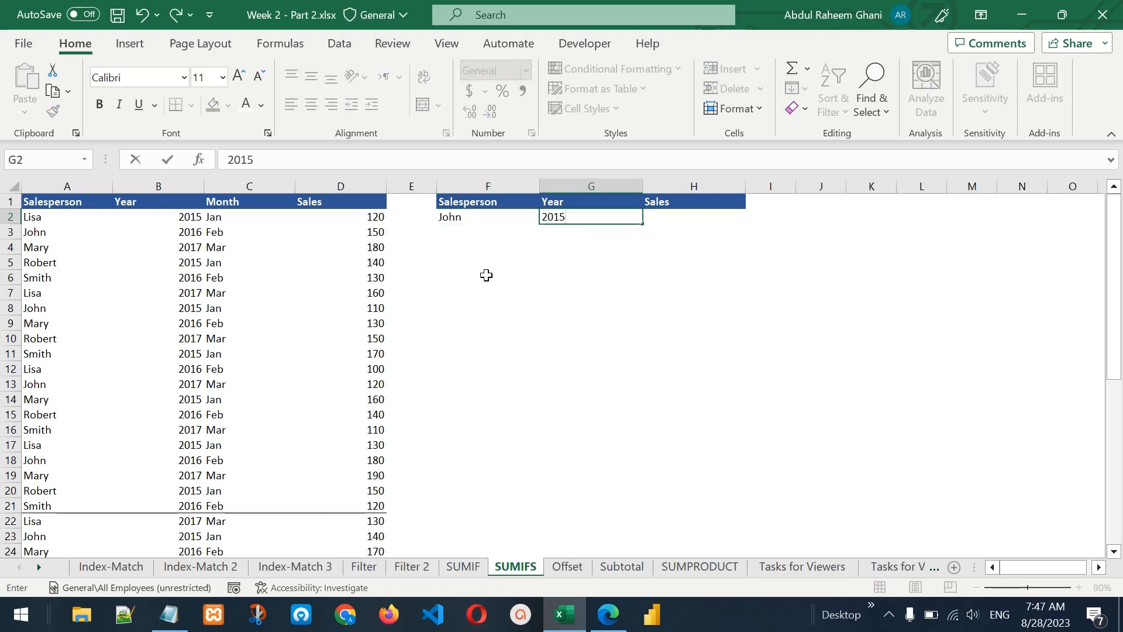
key("Tab")
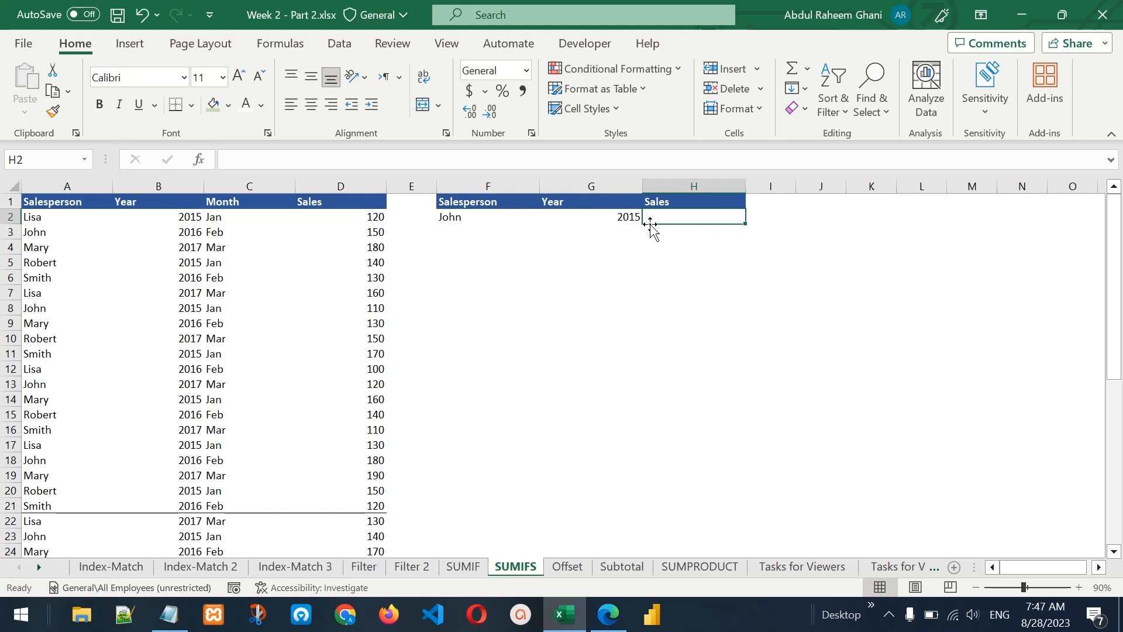
Step: Start a SUMIFS formula in H2 with the Sales column D1:D45 as the sum range
type("=")
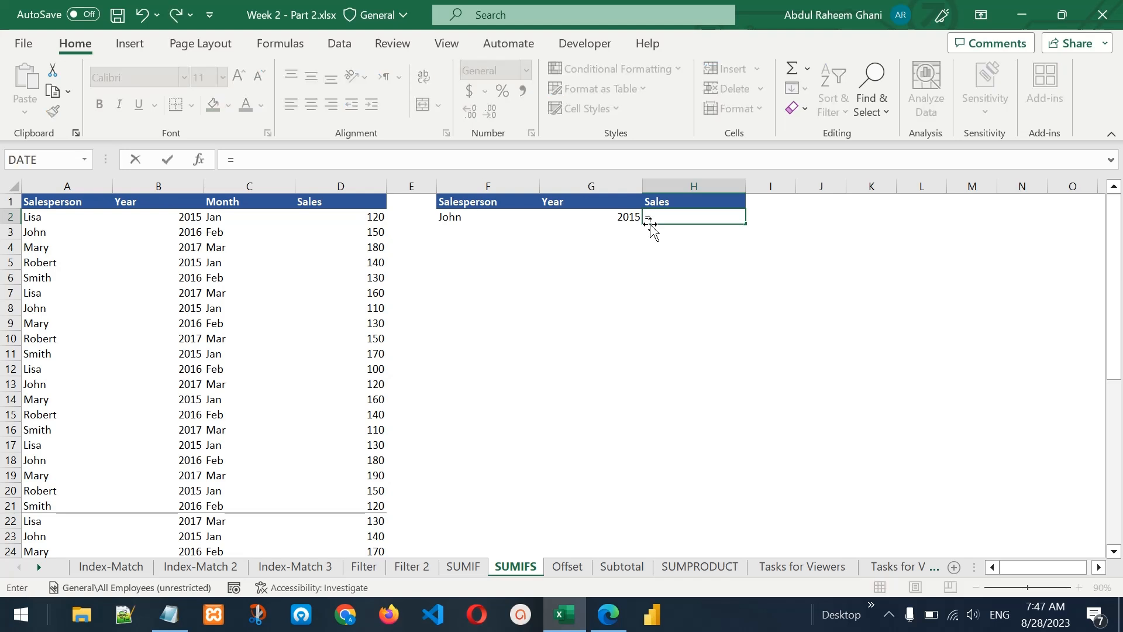
type("sumifs")
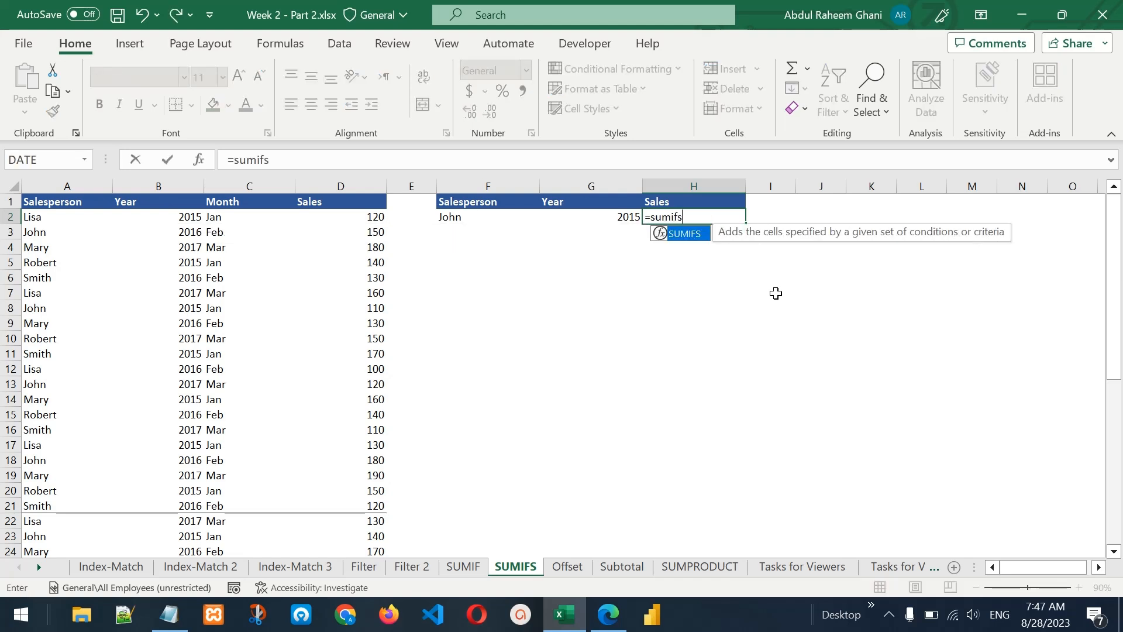
key("Tab")
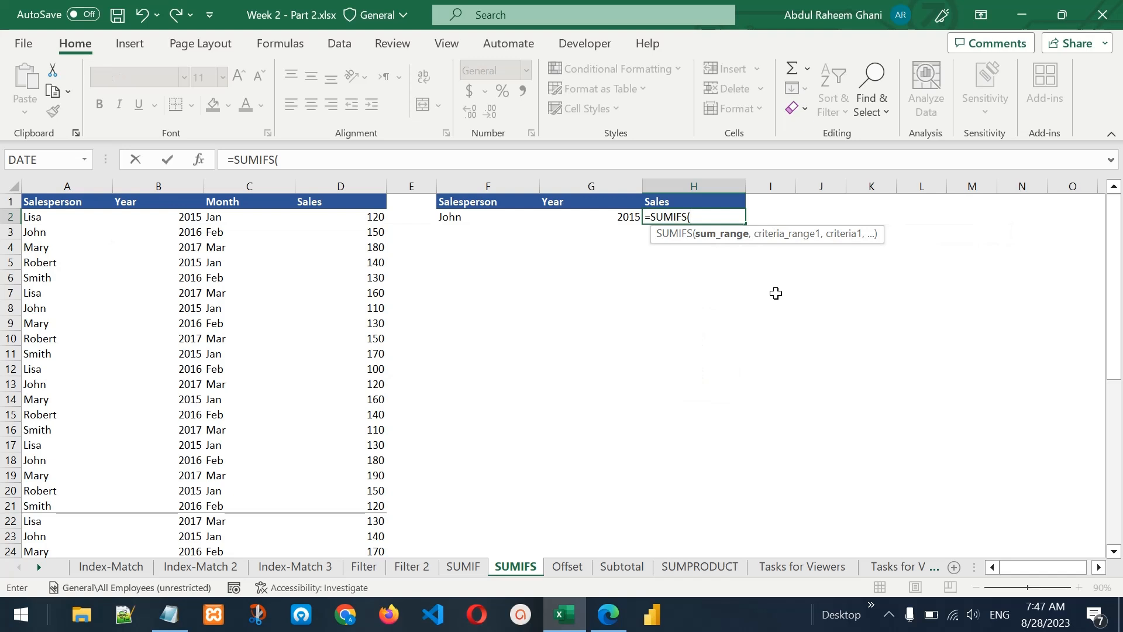
left_click(339, 202)
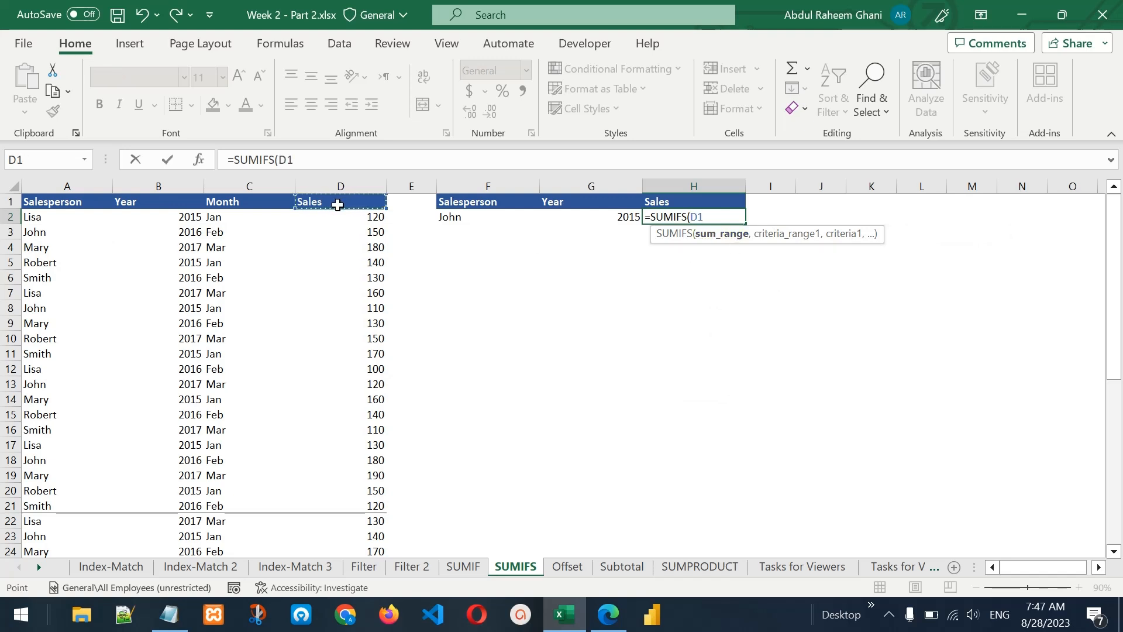
key("ctrl+shift+Down")
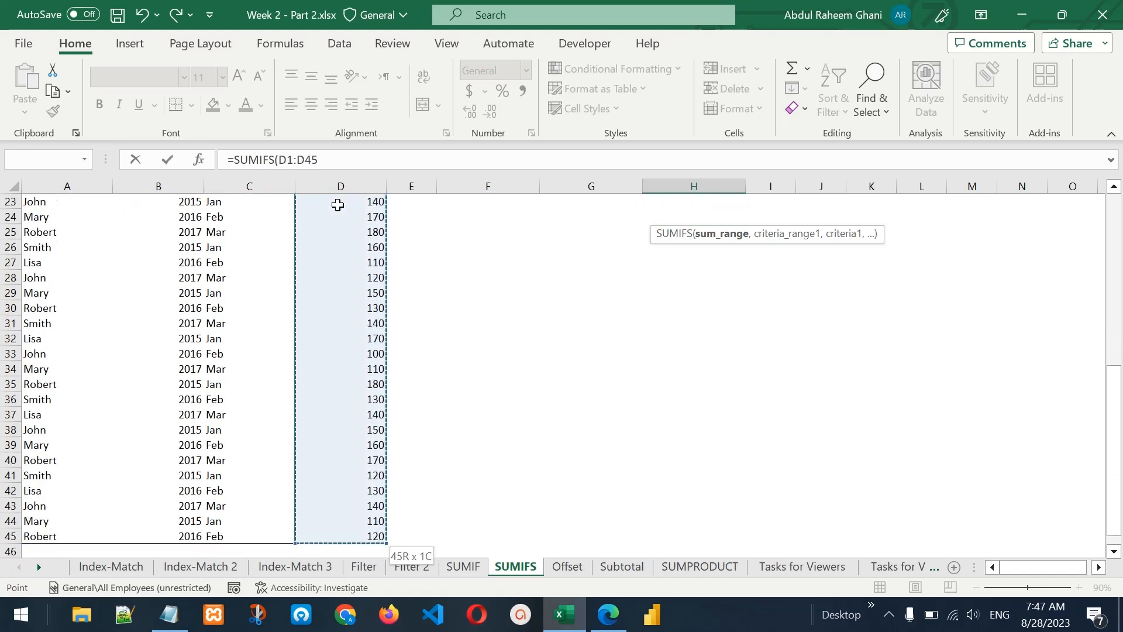
type(",")
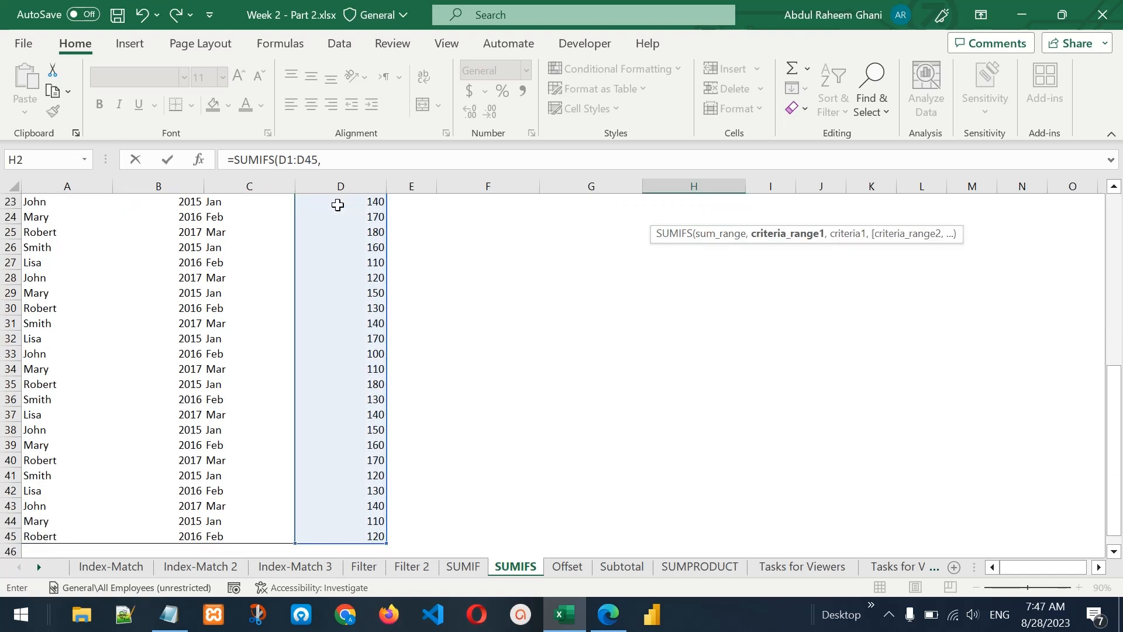
left_click_drag(1114, 383, 1118, 175)
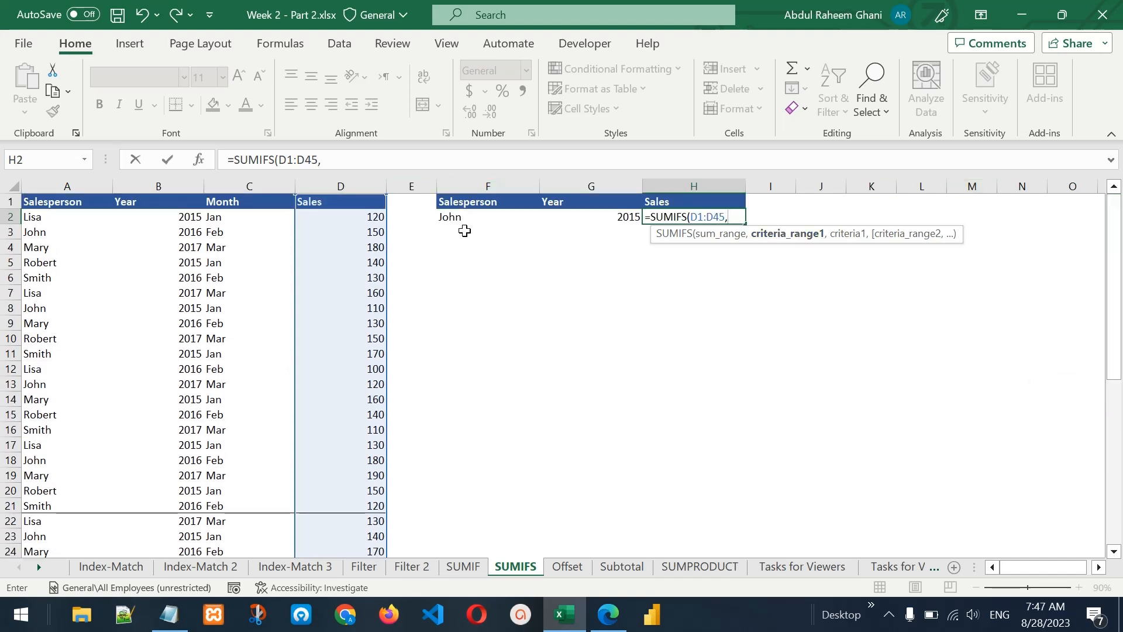
Step: Add the first criteria pair to H2's SUMIFS, matching the Salesperson column A1:A45 against F2
left_click(35, 204)
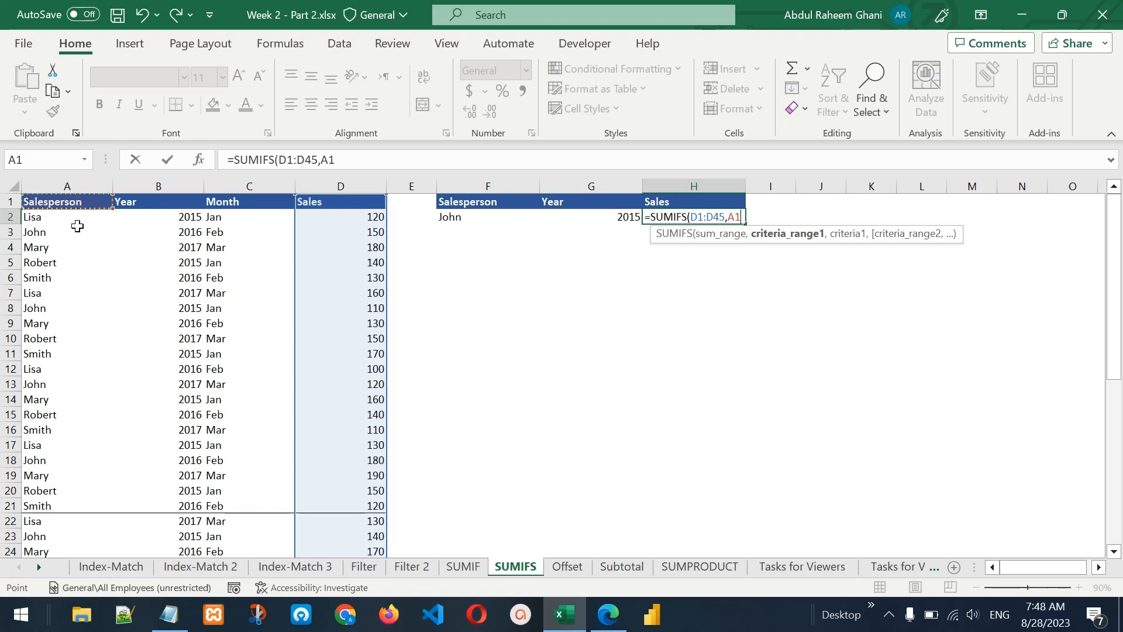
key("ctrl+shift+Down")
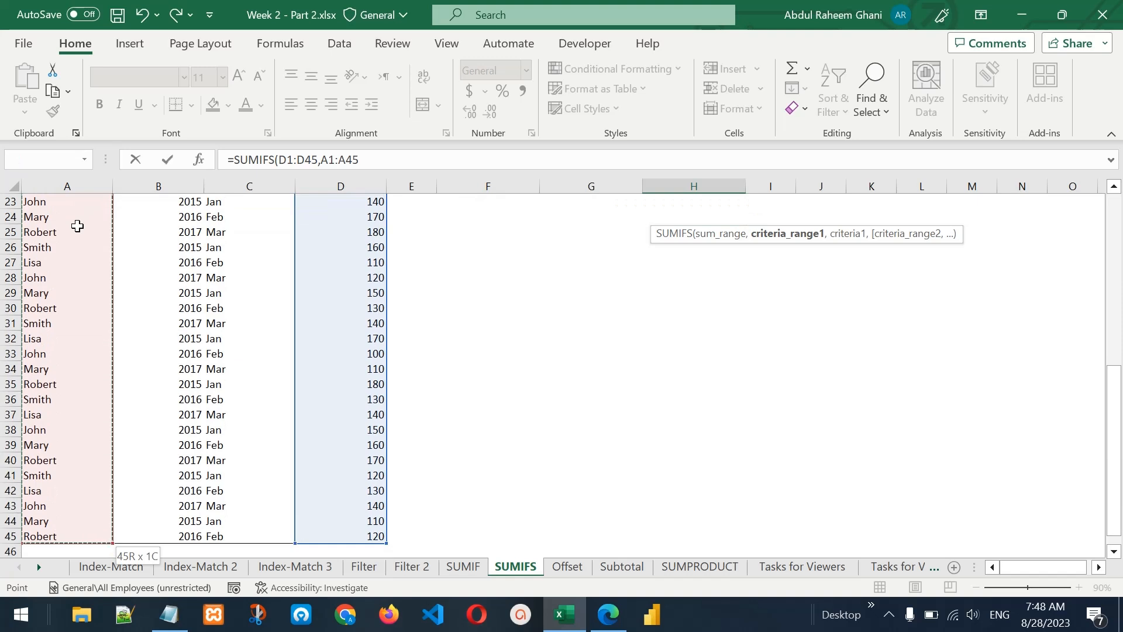
type(",")
left_click_drag(1116, 396, 1116, 395)
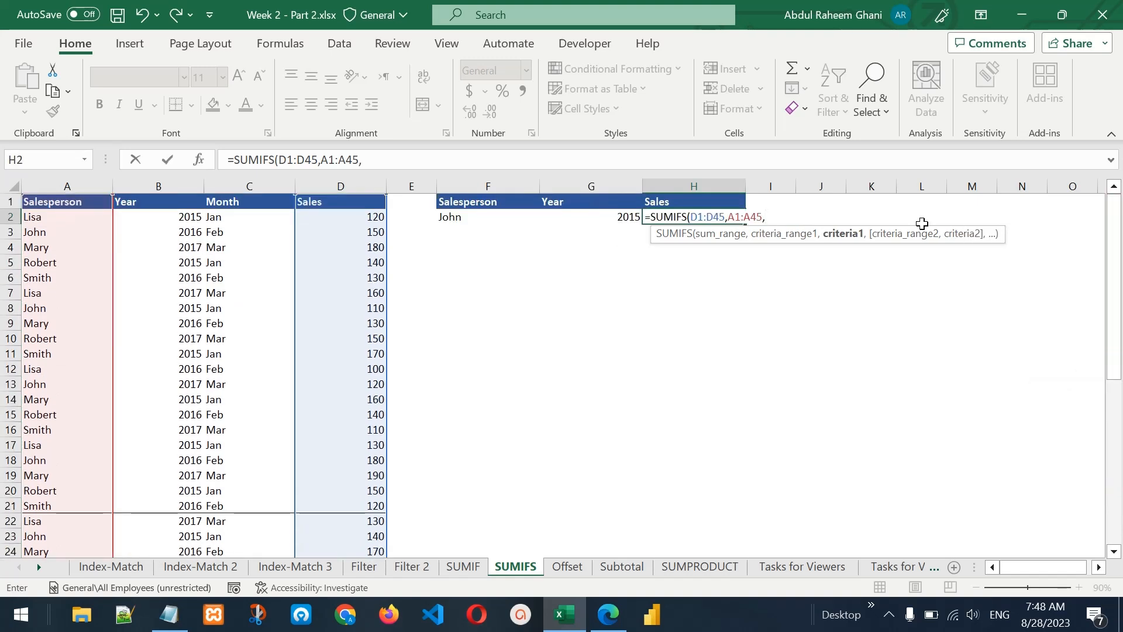
left_click(474, 218)
type(",")
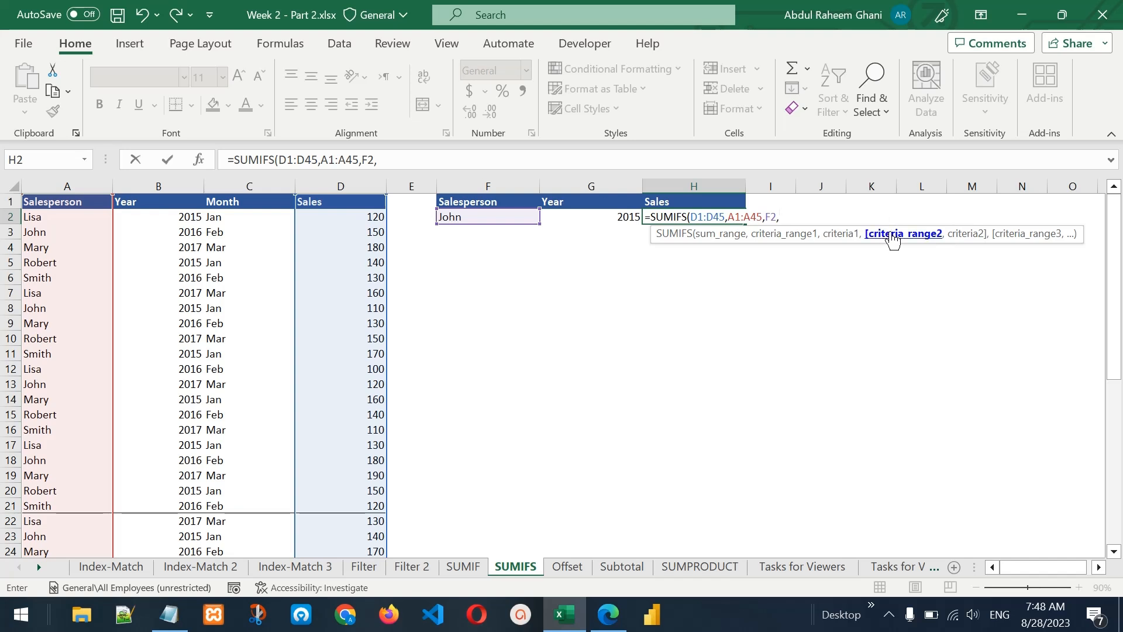
Step: Complete H2's SUMIFS with the second criteria pair, matching the Year column B1:B45 against G2
left_click(175, 201)
key("ctrl+shift+Down")
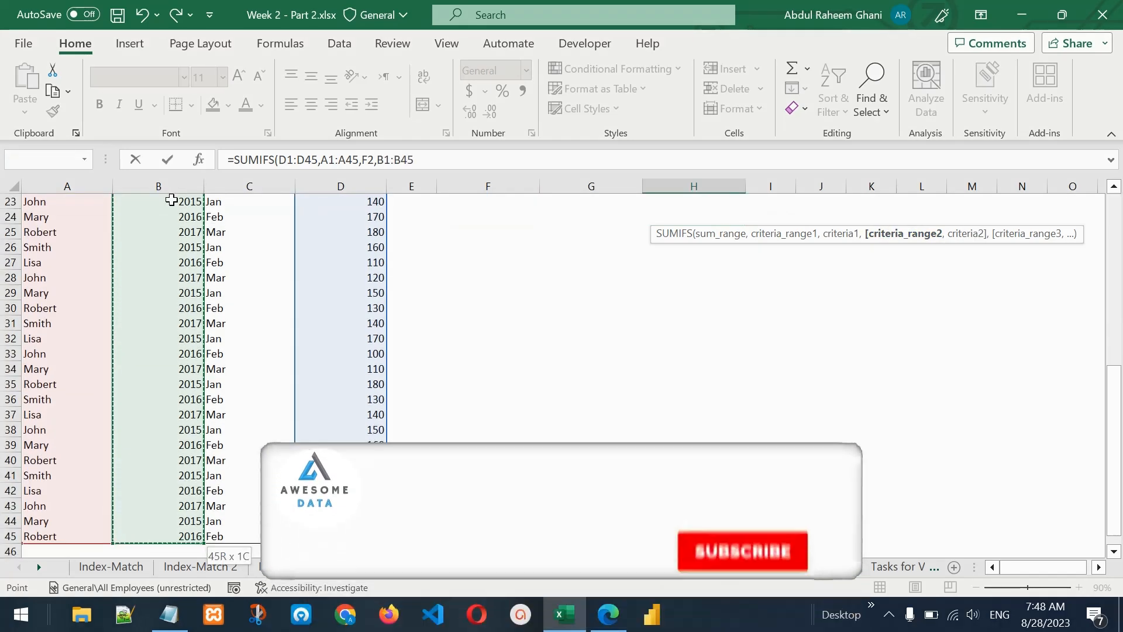
type(",")
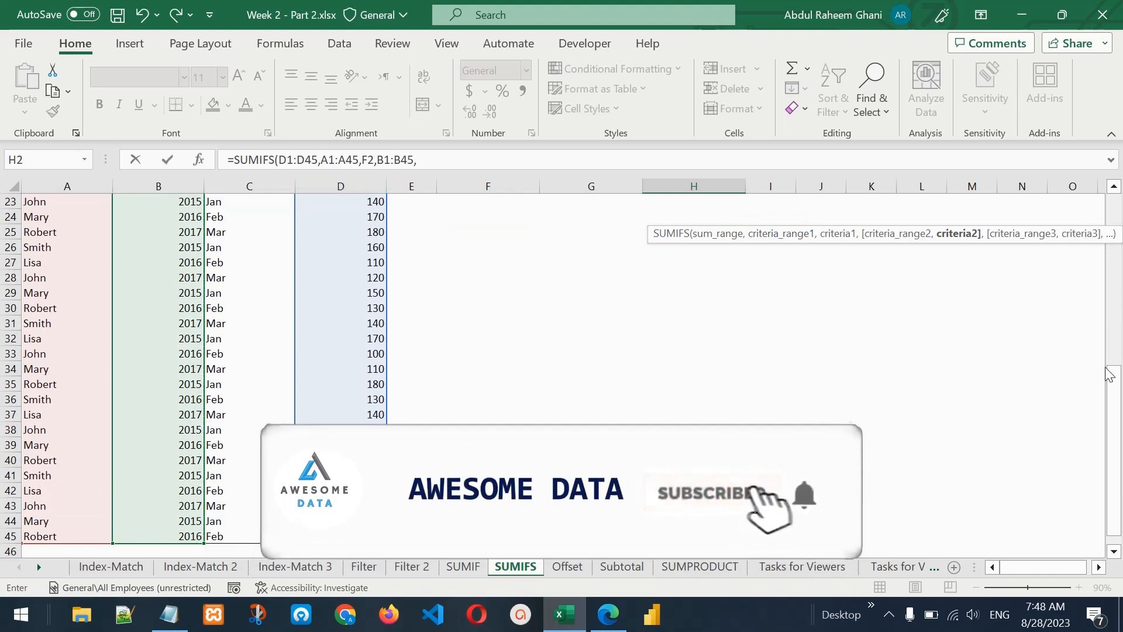
left_click_drag(1114, 389, 1114, 180)
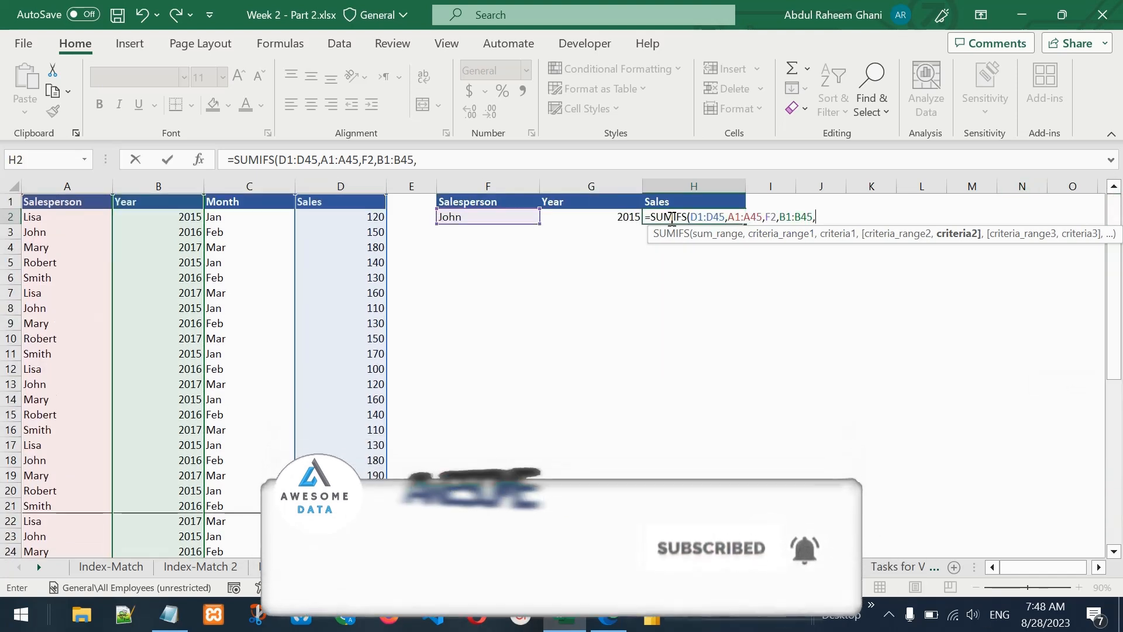
left_click(597, 220)
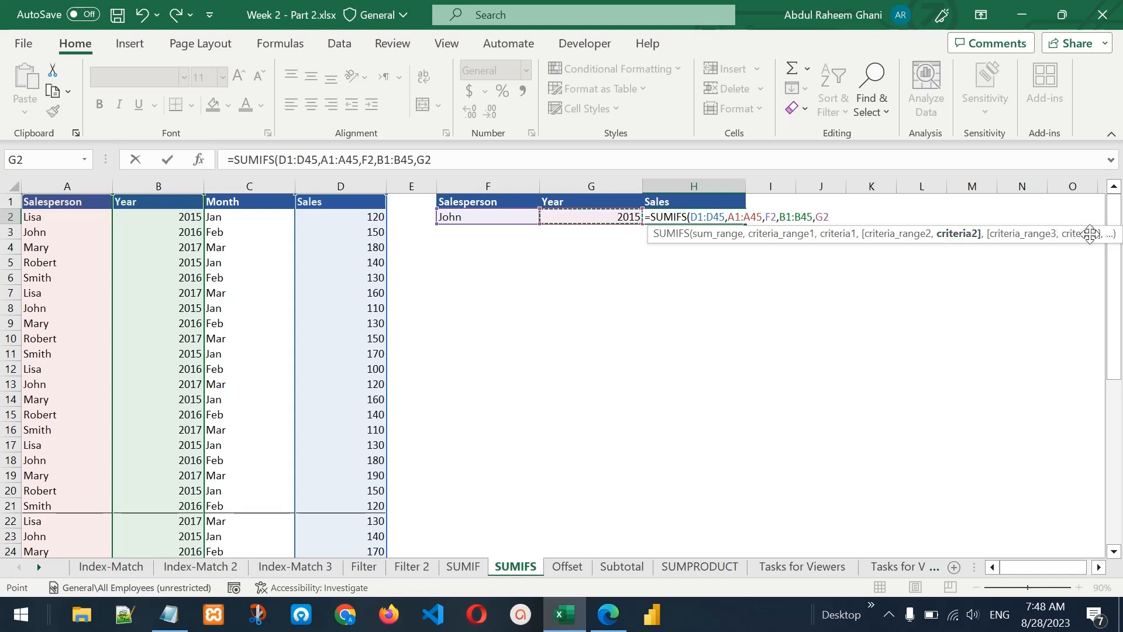
type(",")
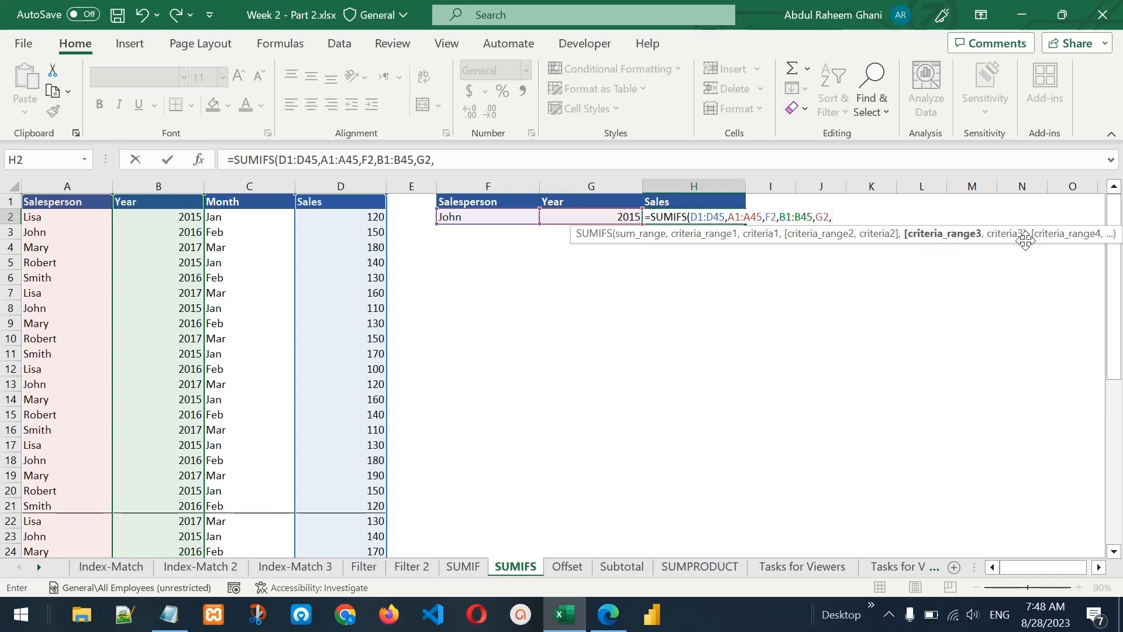
key("BackSpace")
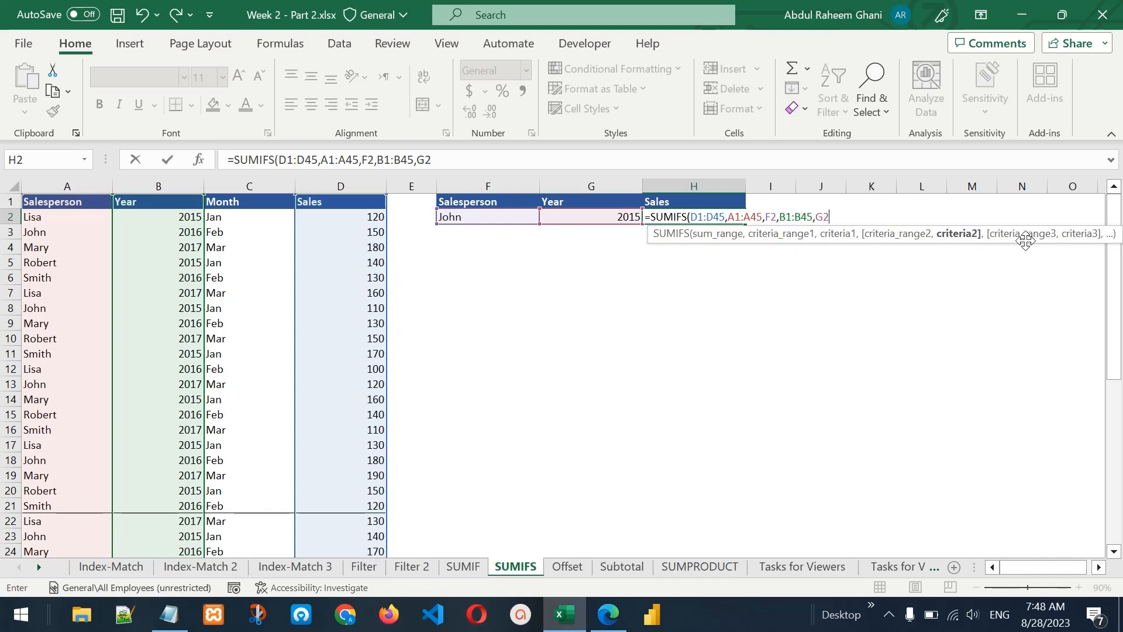
type(")")
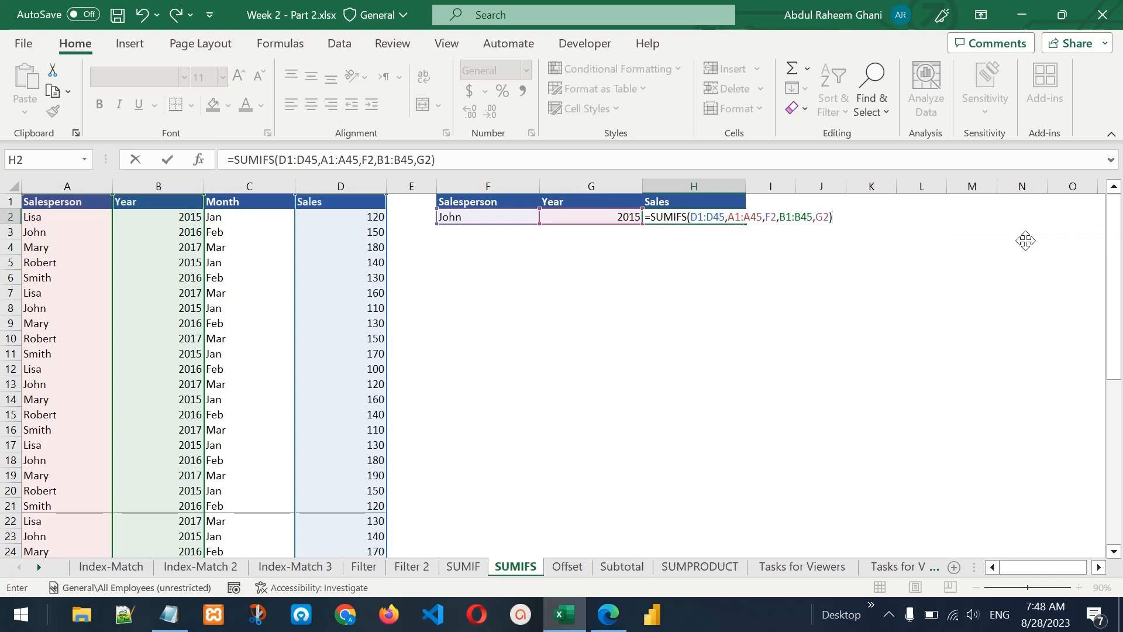
key("Return")
key("Up")
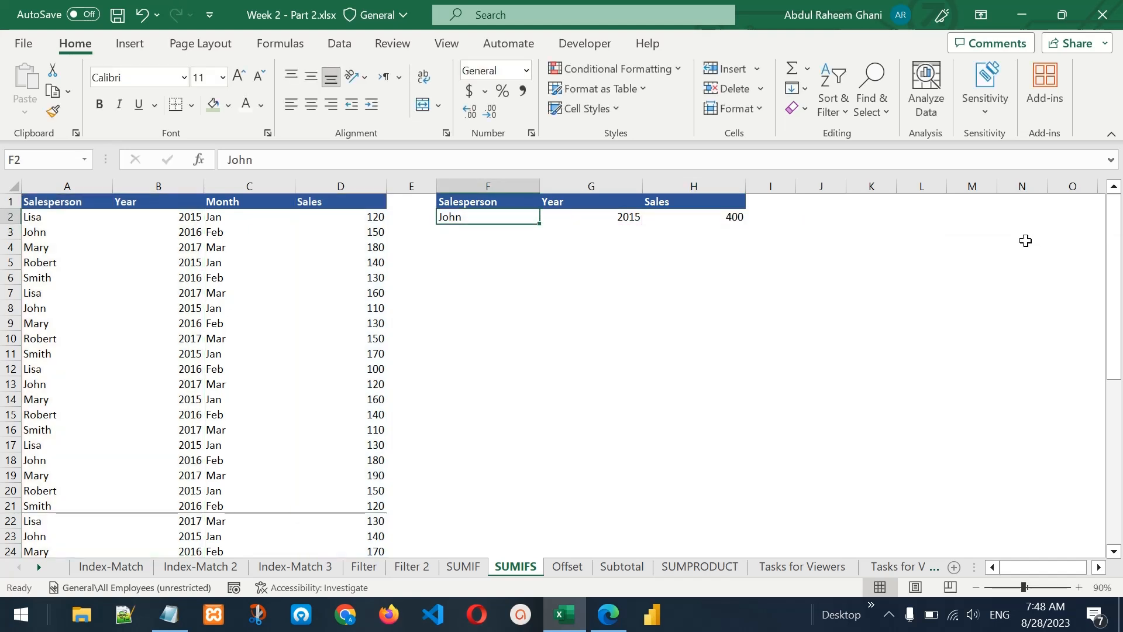
key("Right")
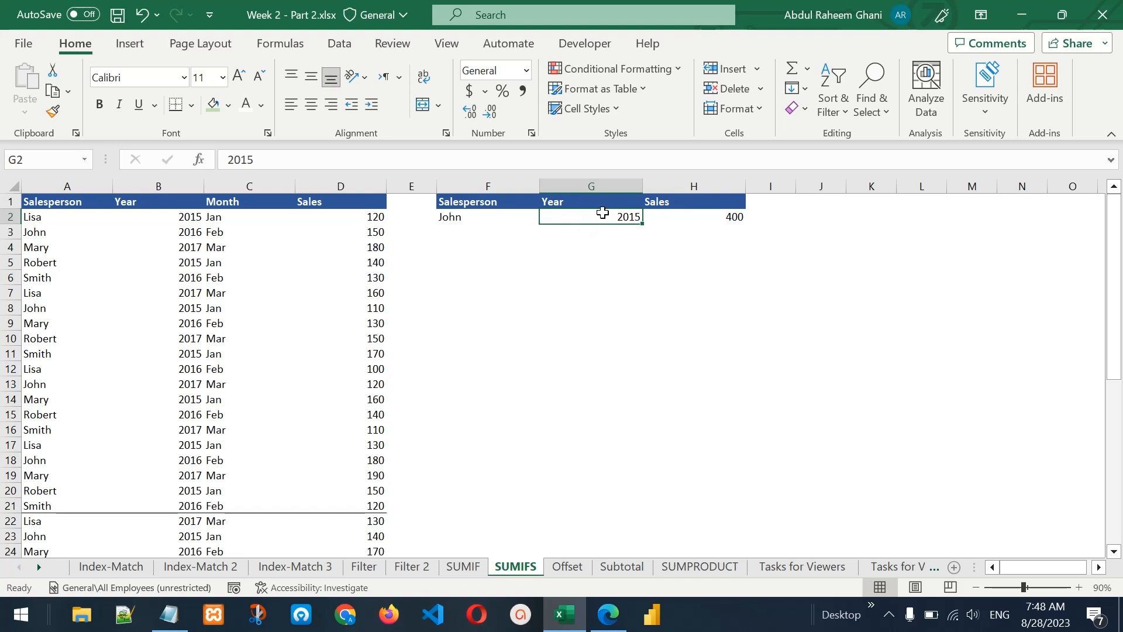
Step: Add filters to the sales table's headers and show only the rows for the salesperson named in F2
left_click(153, 201)
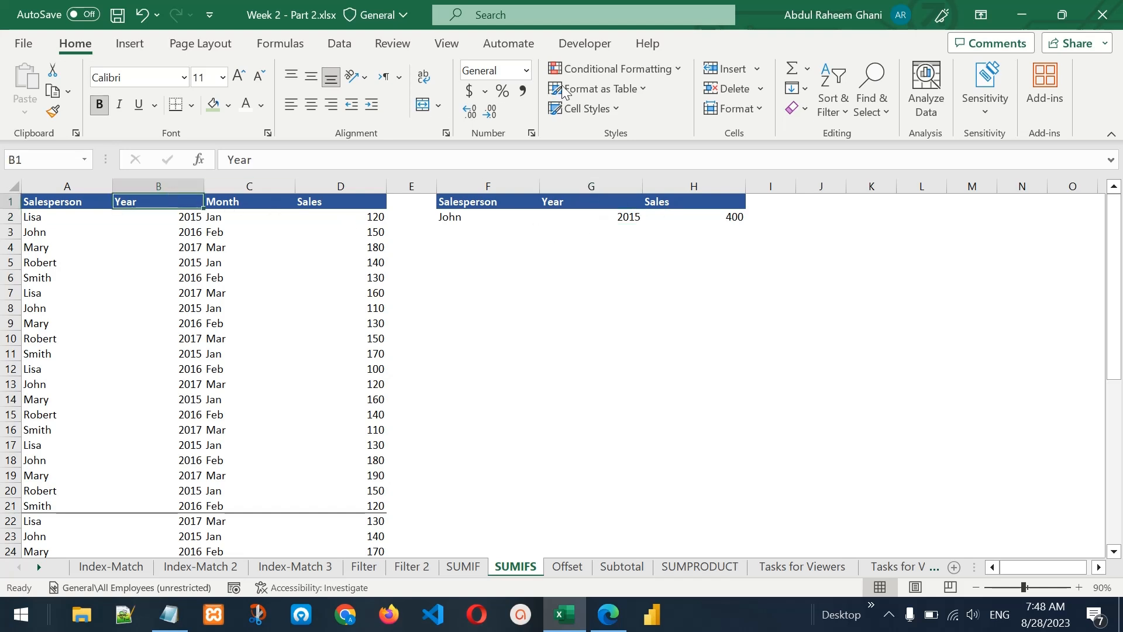
left_click(833, 104)
left_click(870, 225)
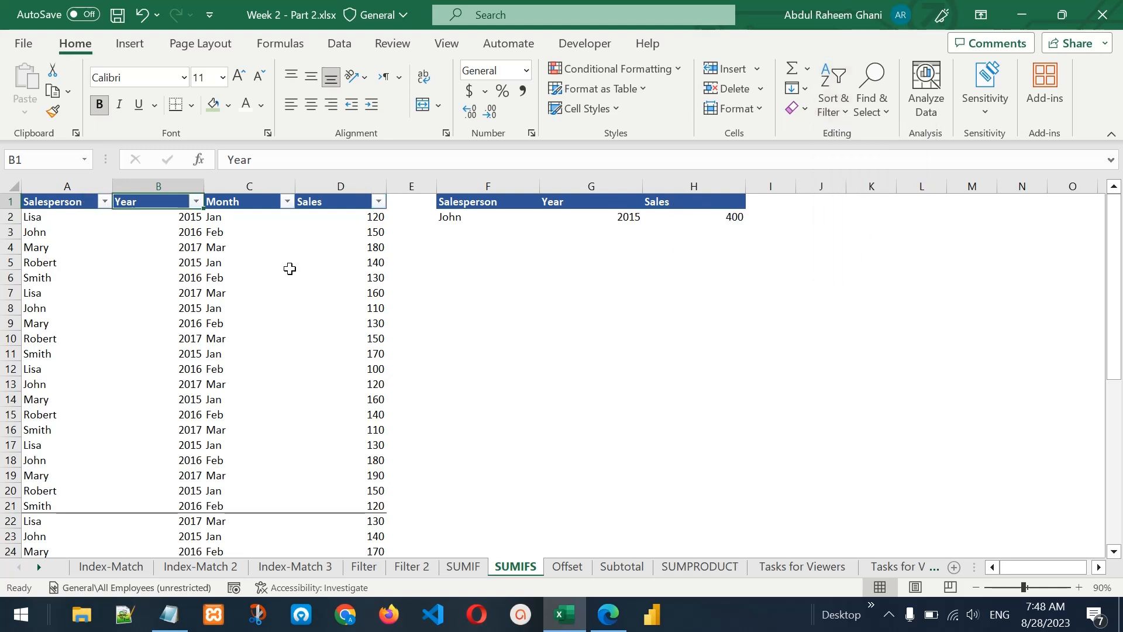
left_click(104, 201)
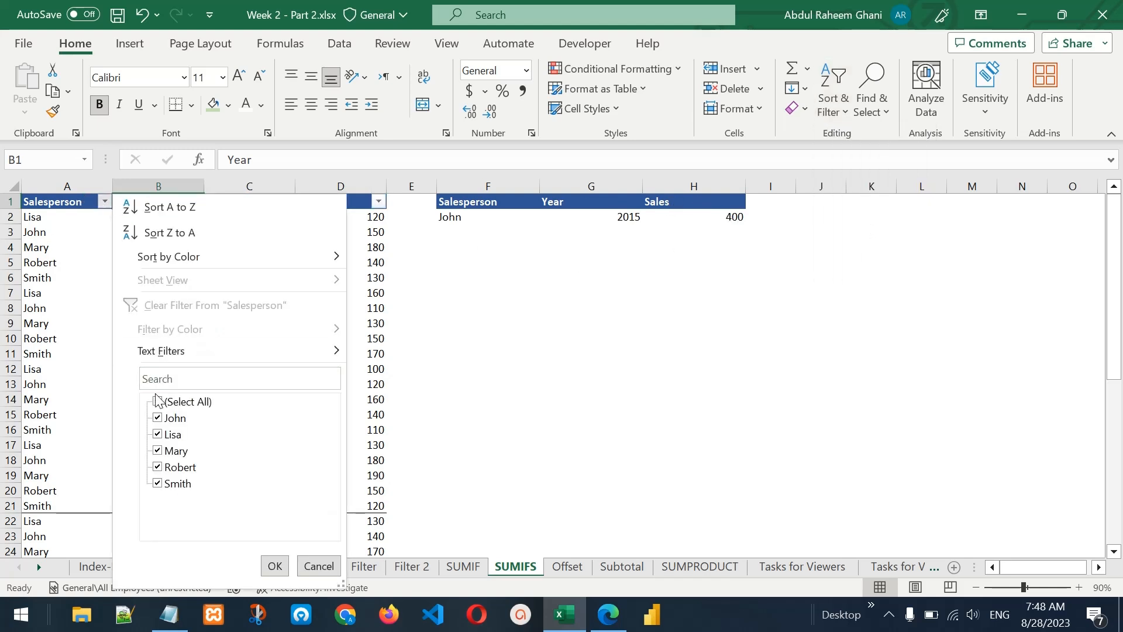
left_click(158, 401)
left_click(176, 417)
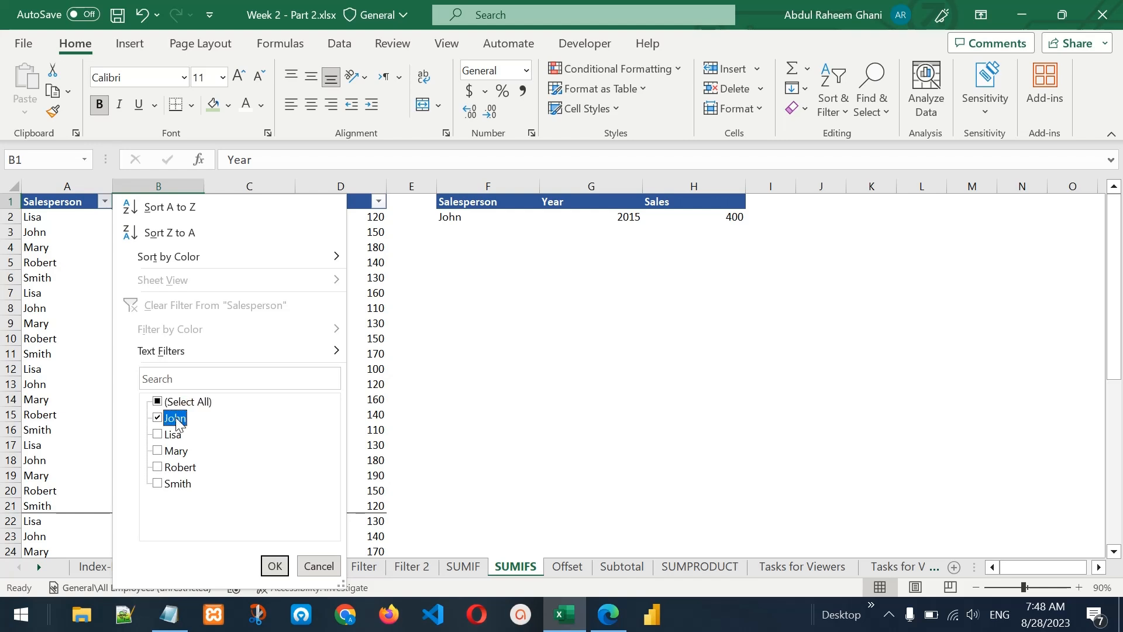
left_click(269, 561)
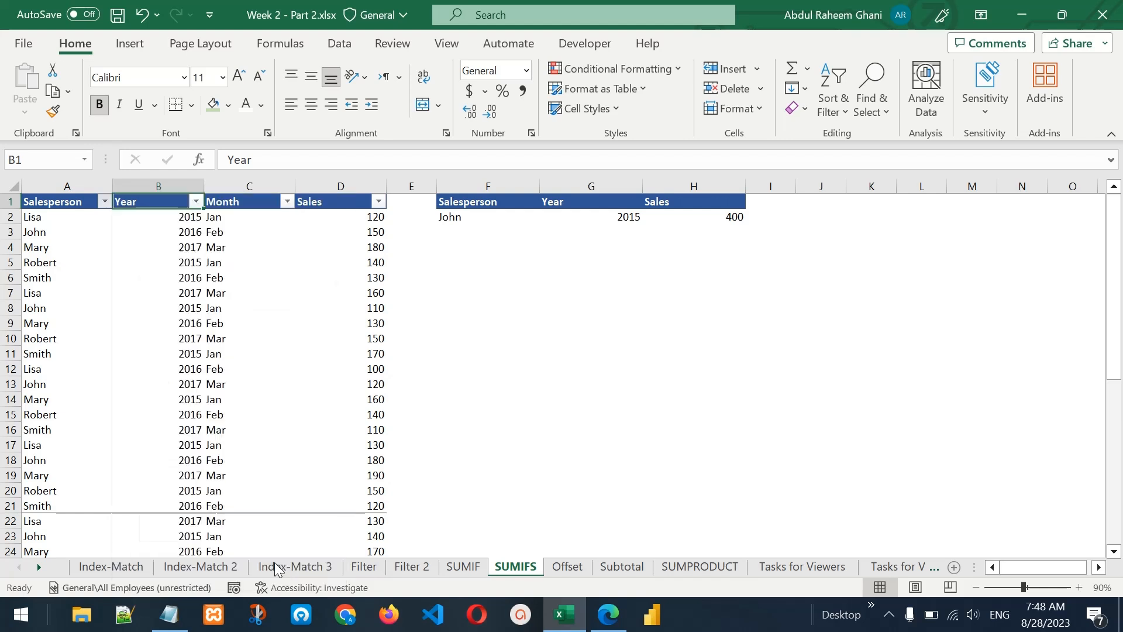
Step: Filter the Year column to 2015 and select the remaining Sales values to check their sum against the SUMIFS formula
left_click(196, 202)
left_click(279, 402)
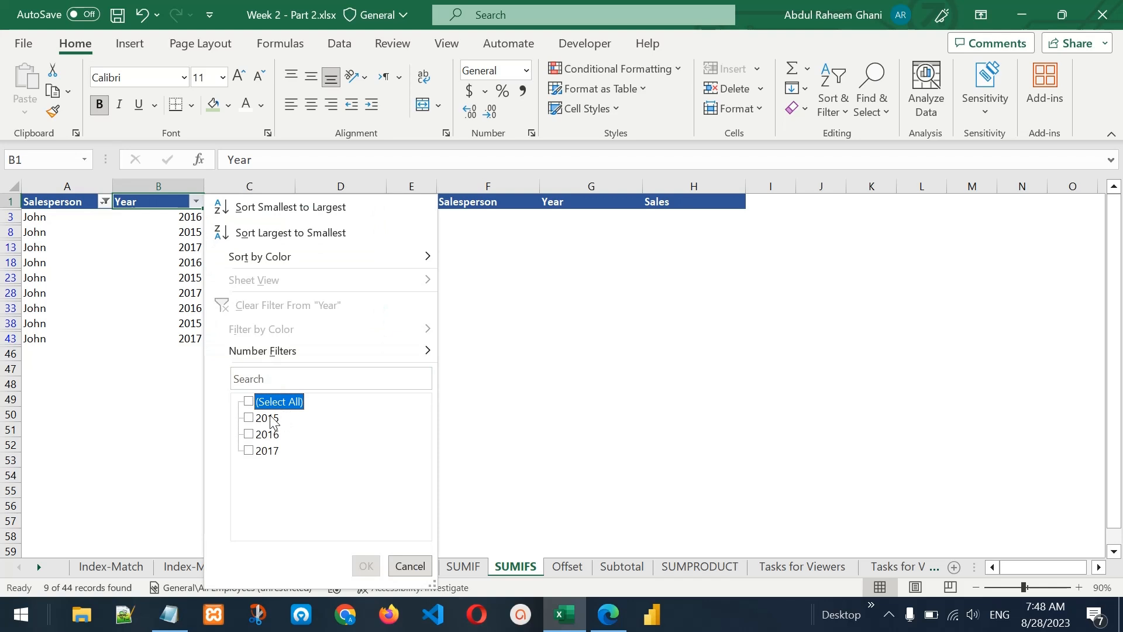
left_click(268, 419)
left_click(364, 565)
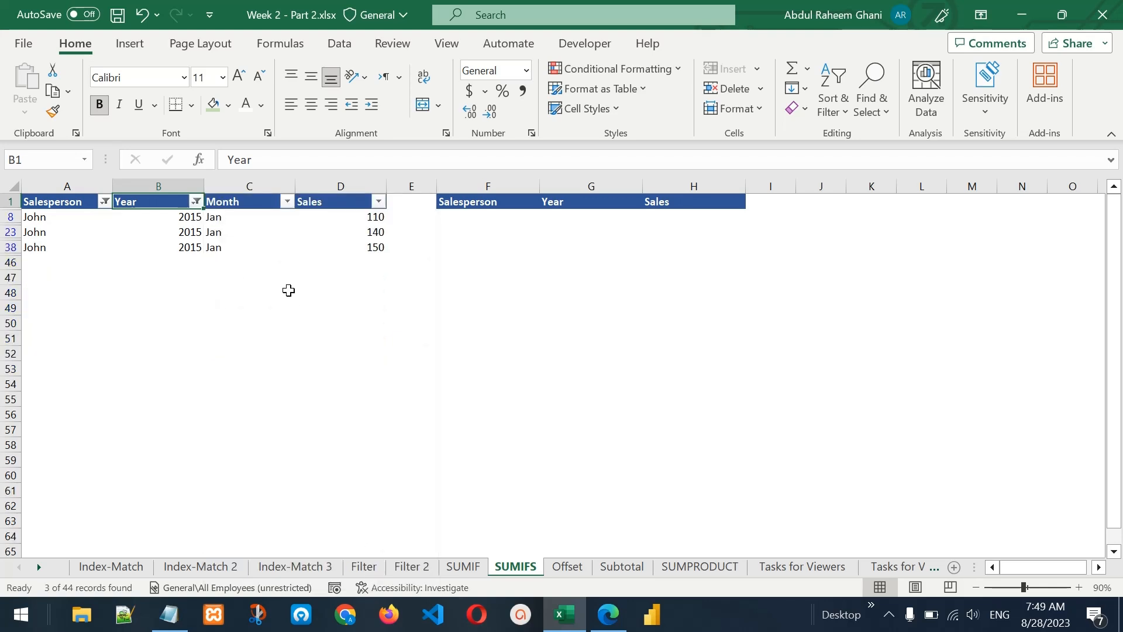
left_click_drag(355, 218, 358, 245)
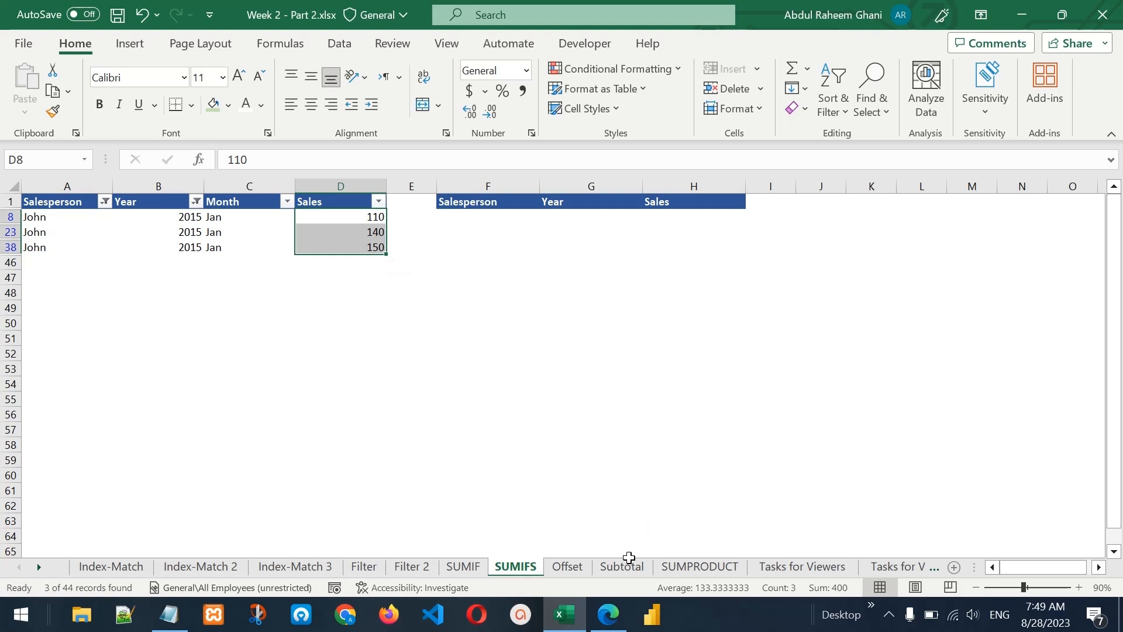
Step: On the Offset worksheet, examine the Sales column B2:B13, the last three recorded months B5:B7 and the empty months below
left_click(567, 566)
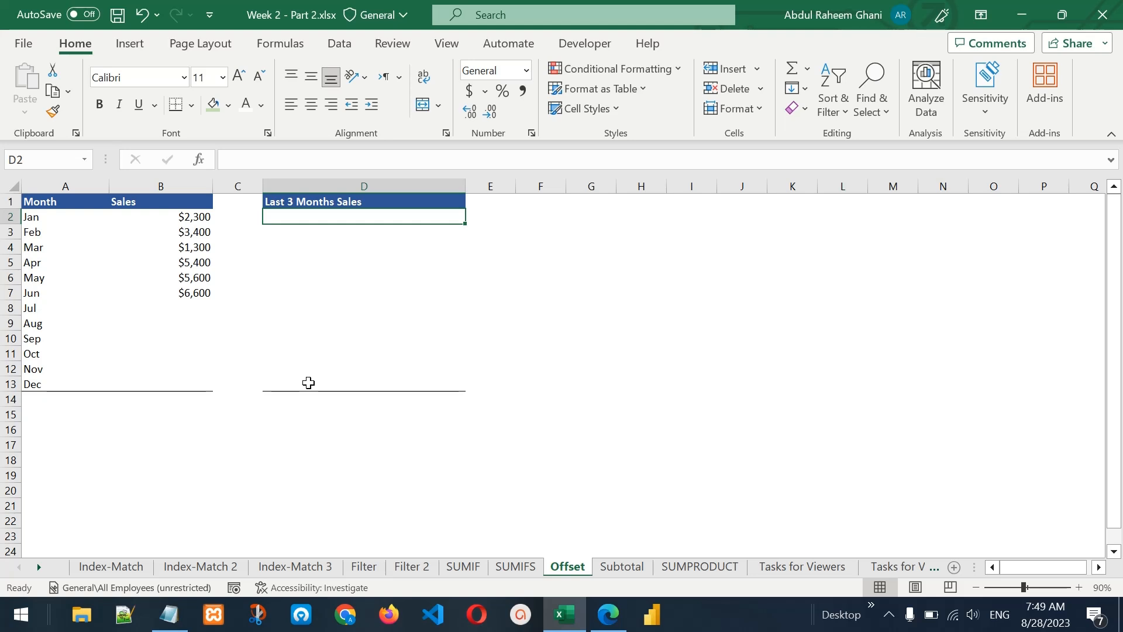
left_click(178, 216)
left_click_drag(178, 216, 174, 385)
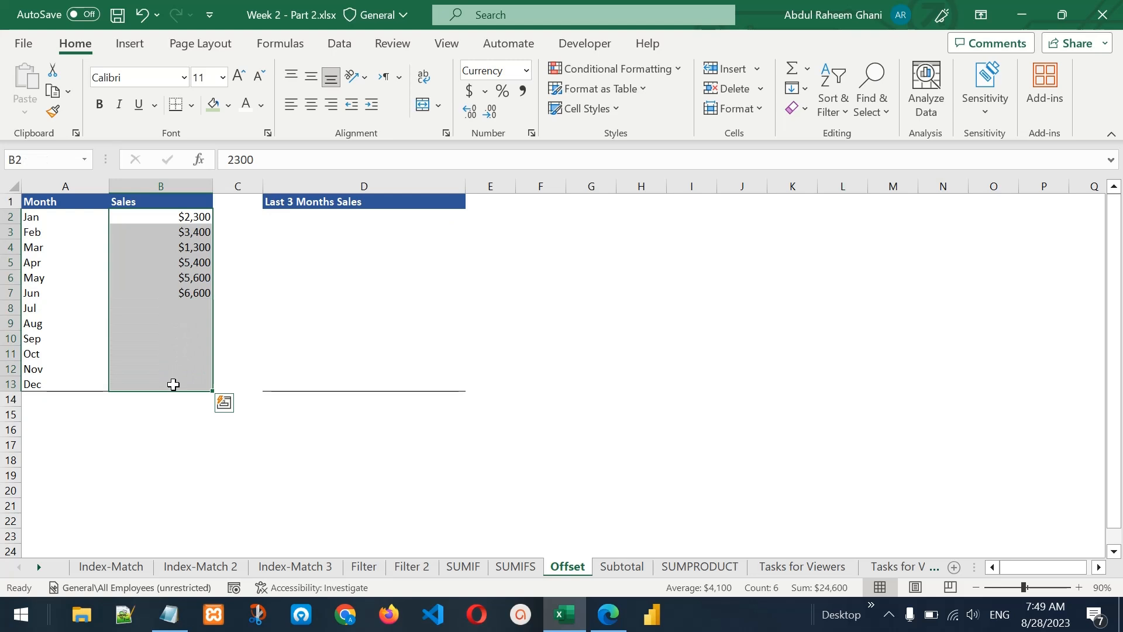
left_click(176, 398)
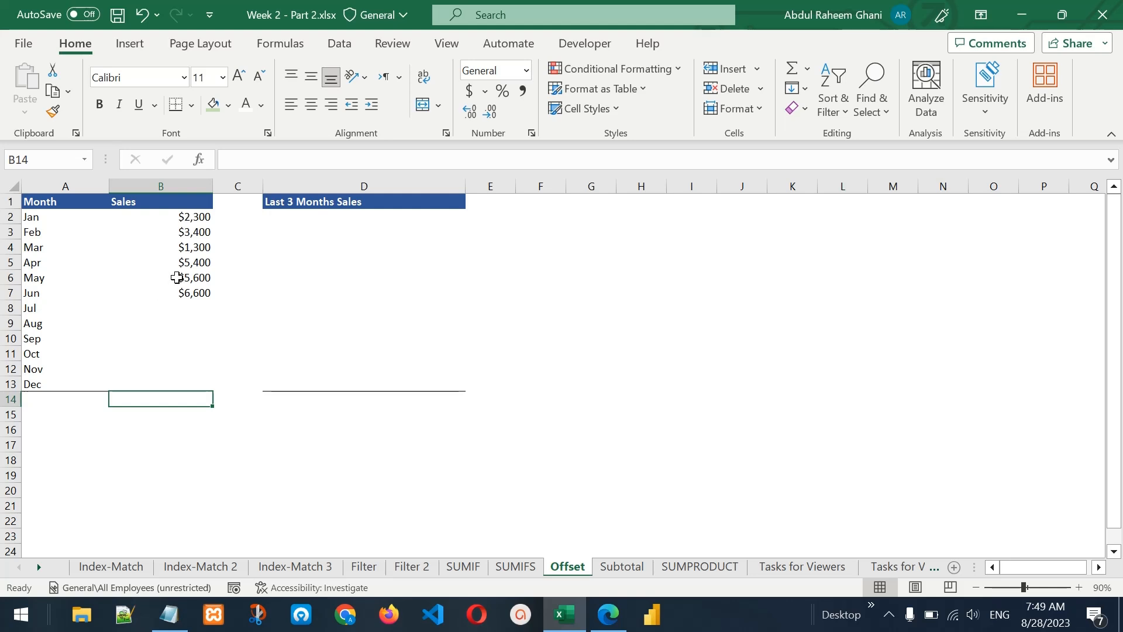
left_click_drag(194, 258, 191, 287)
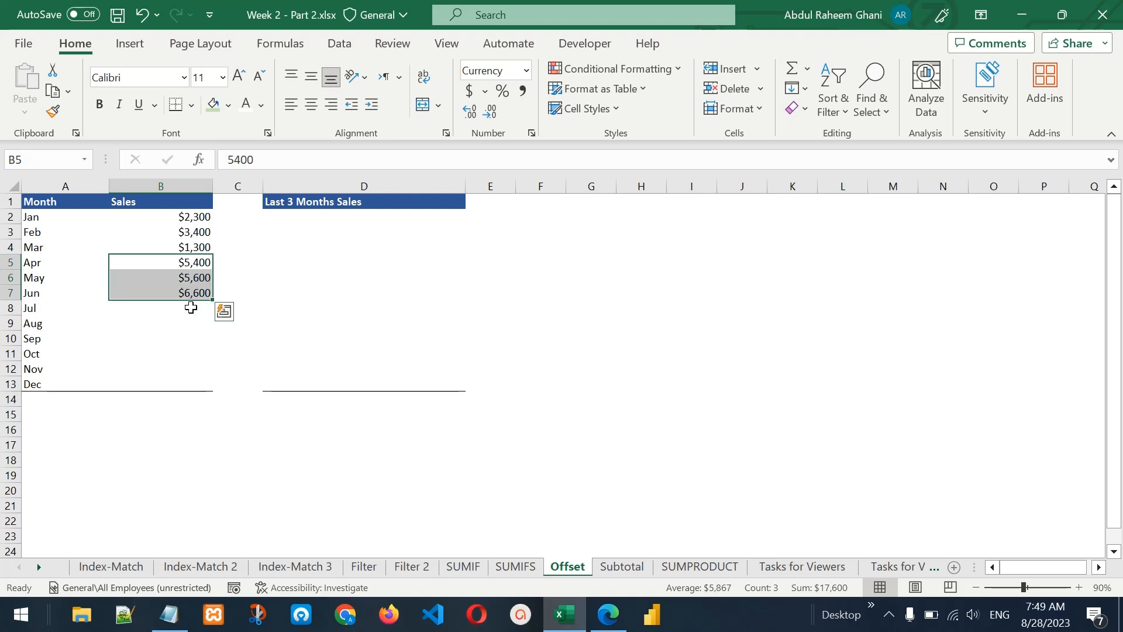
left_click(191, 307)
left_click(193, 321)
left_click(193, 336)
left_click(194, 354)
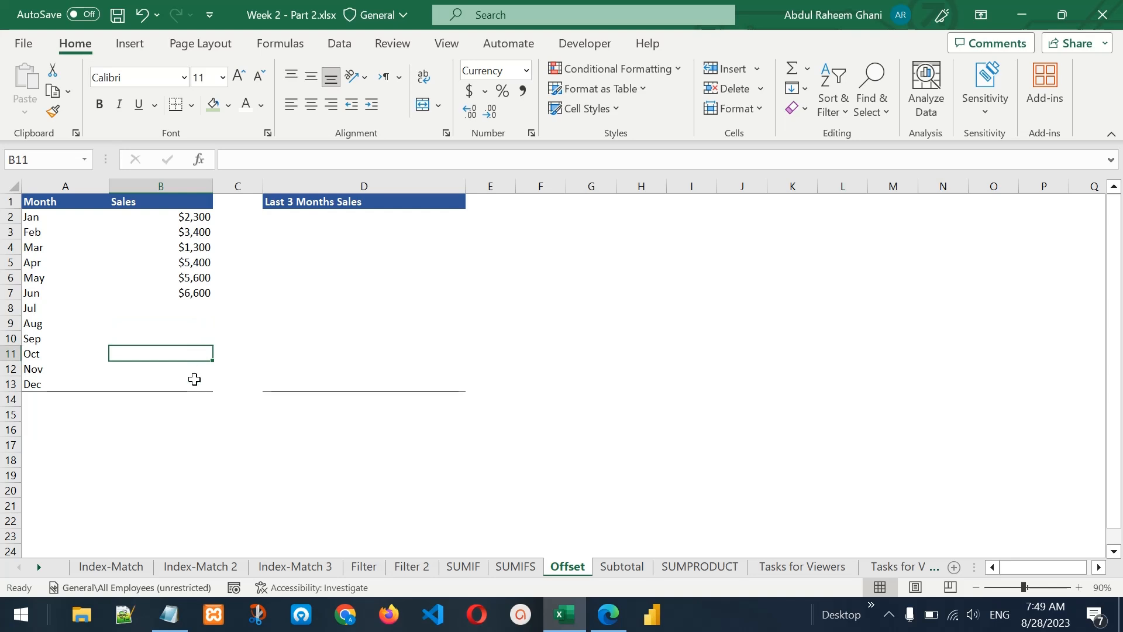
left_click(192, 369)
left_click(193, 383)
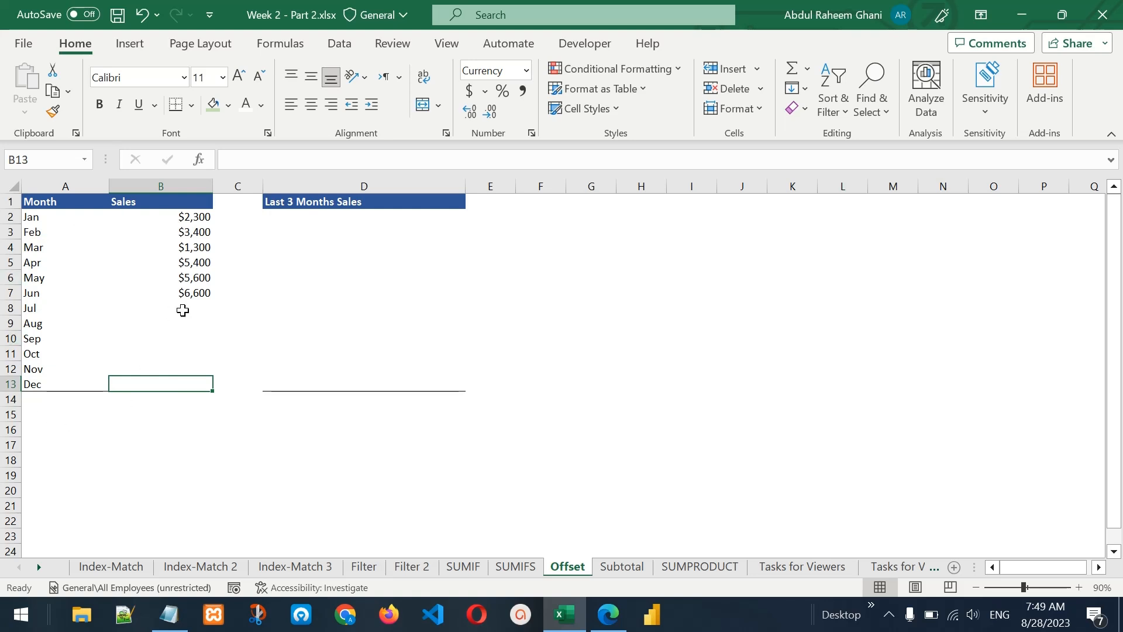
Step: Start an OFFSET formula in D2 with B2 as the reference and 3 as the row offset
left_click(374, 217)
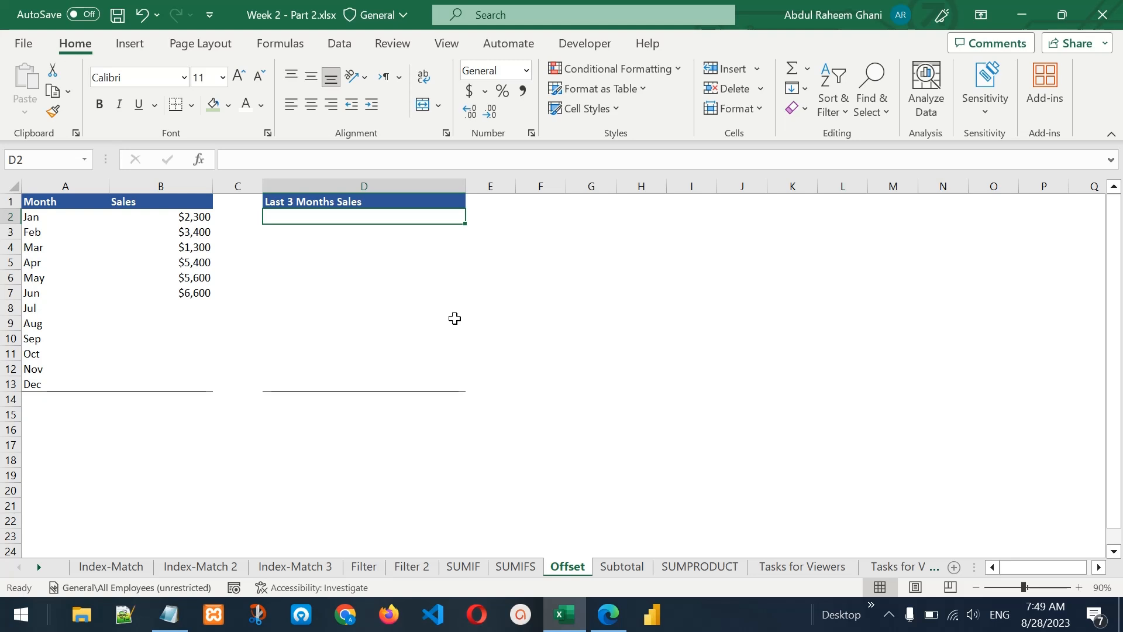
type("=")
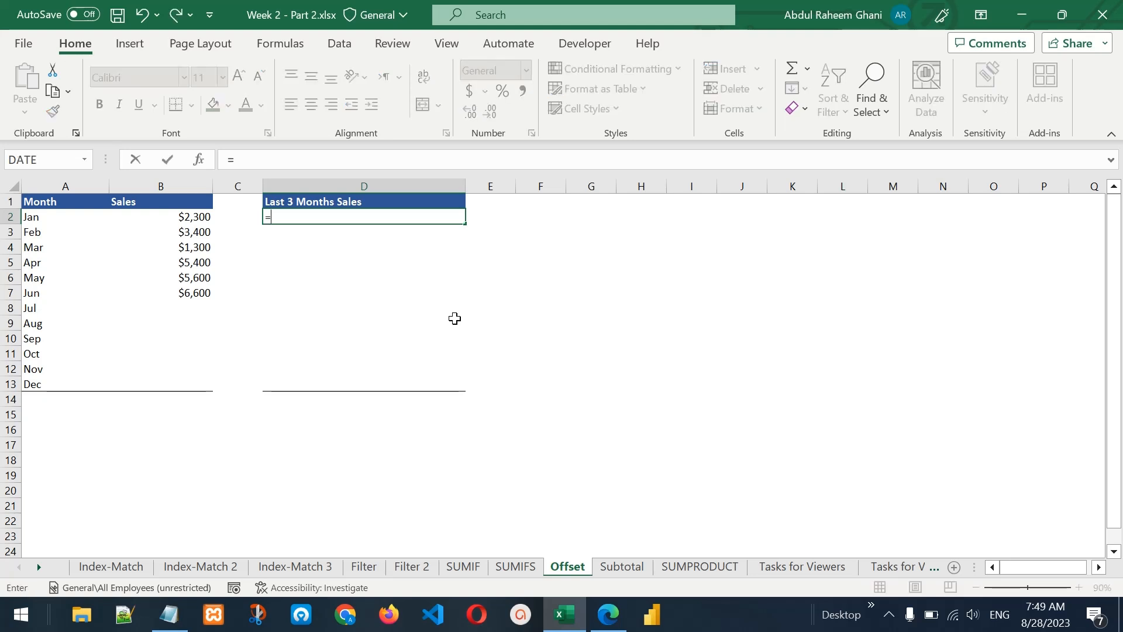
type("OFF")
key("Tab")
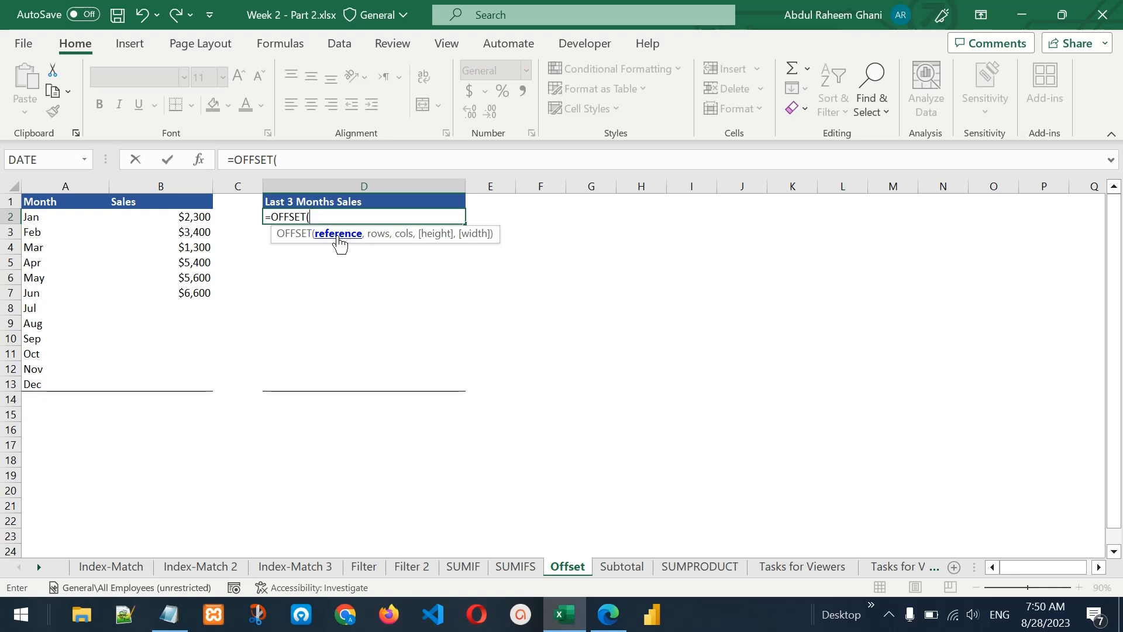
left_click(195, 217)
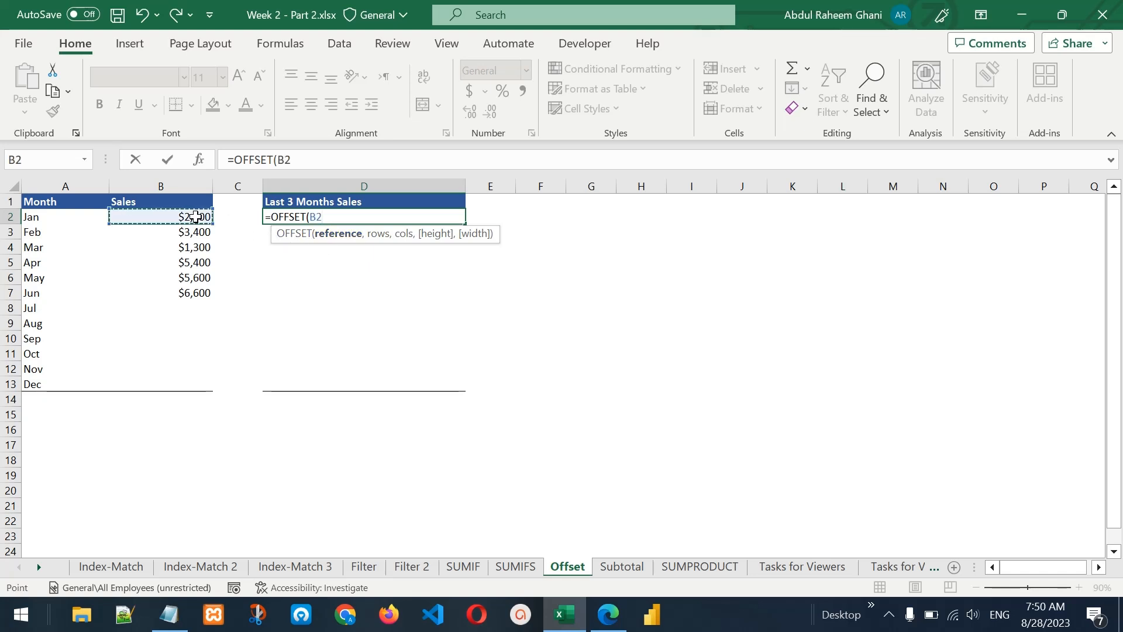
type(",3")
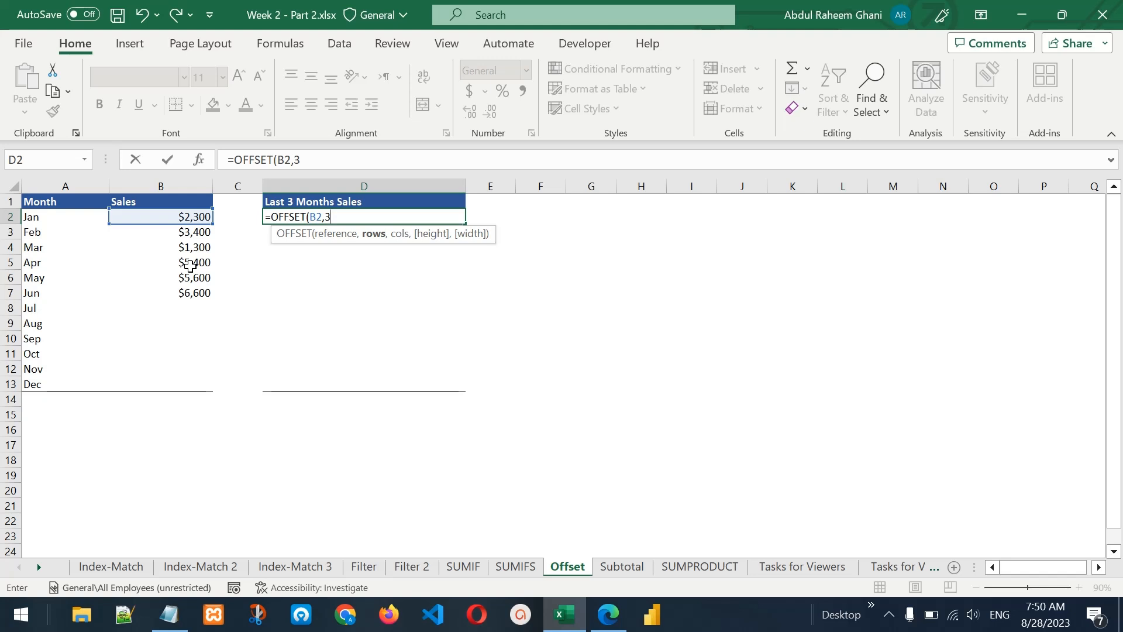
Step: Complete D2's OFFSET formula with a column offset of 0, a height of 1 and a width of 1
type(",")
type(",0,1")
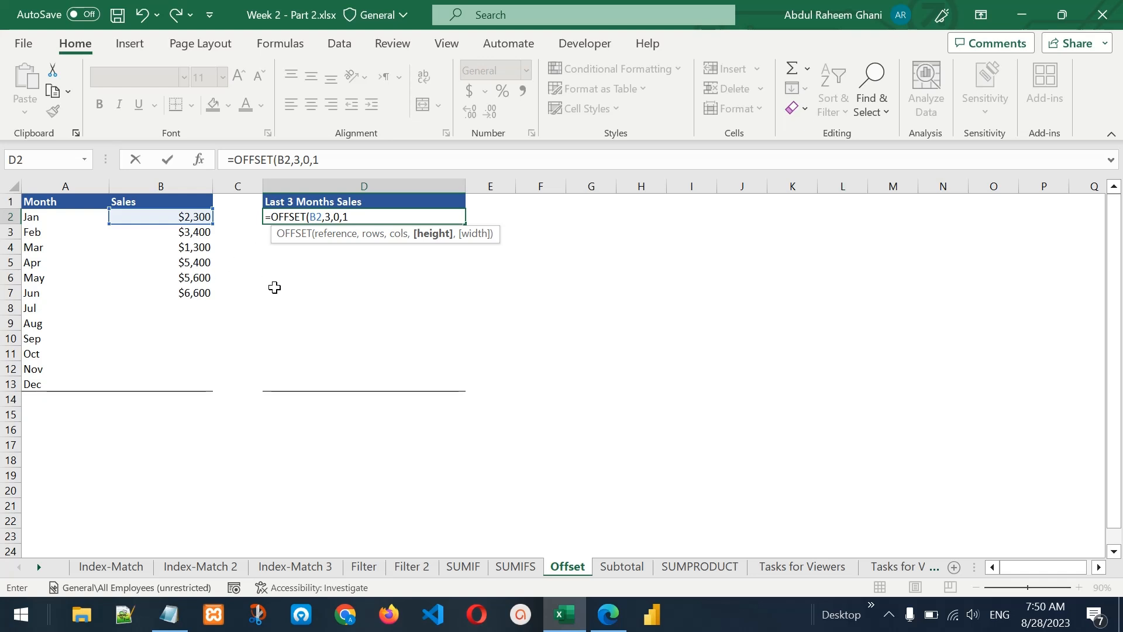
type(",1")
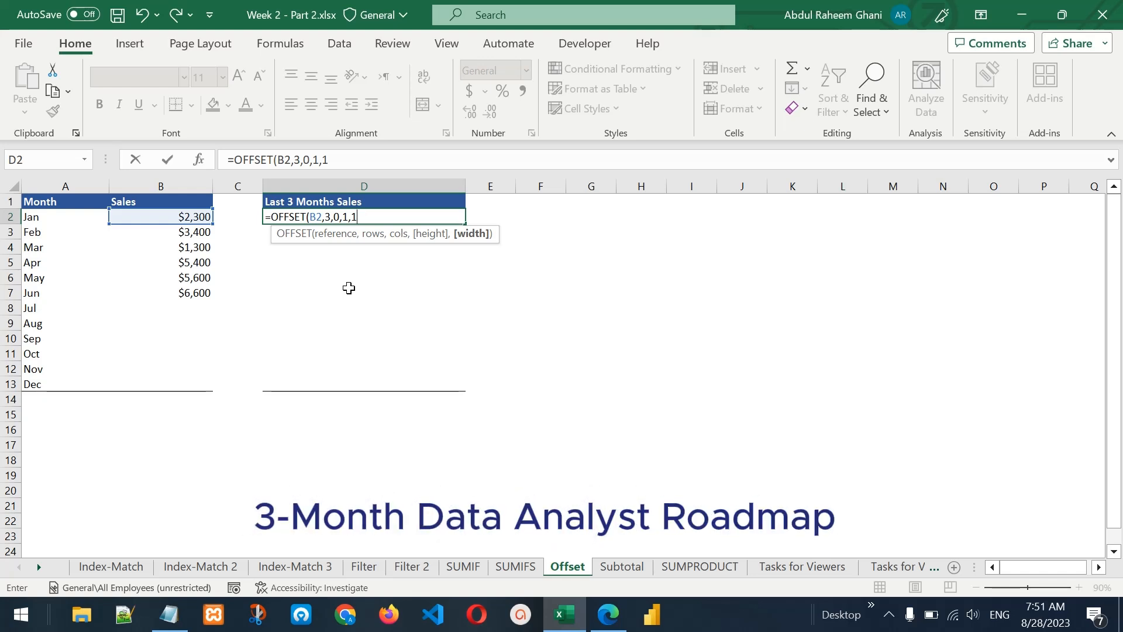
type(")")
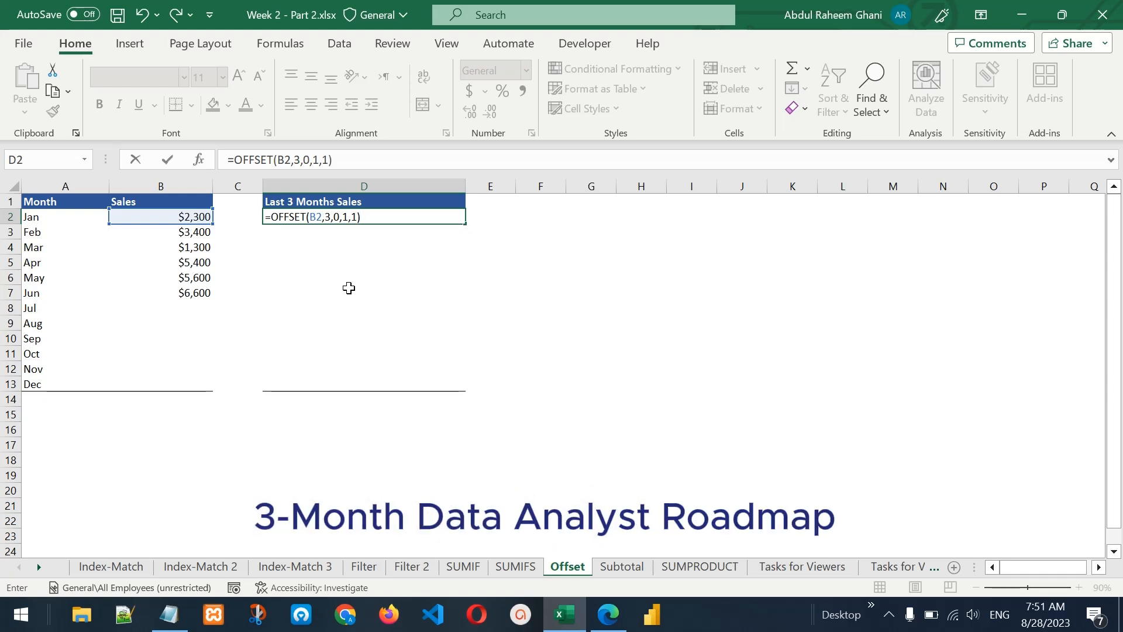
key("Return")
key("Up")
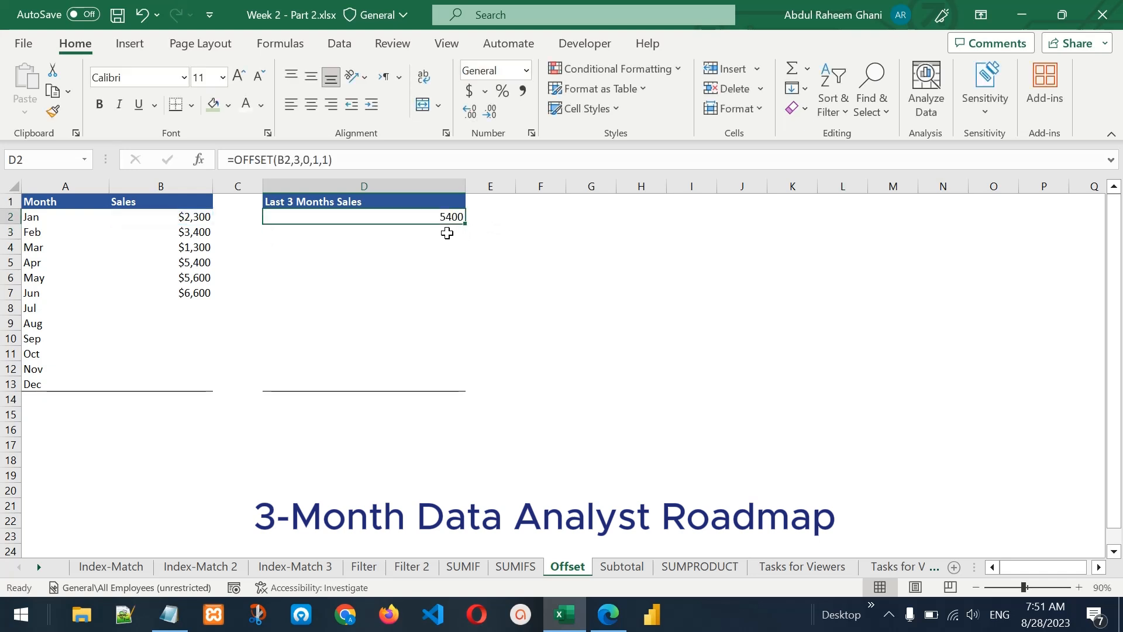
Step: Check D2's OFFSET result by tracing from reference cell B2 to B5, and select the last three months' sales B5:B7
left_click(201, 219)
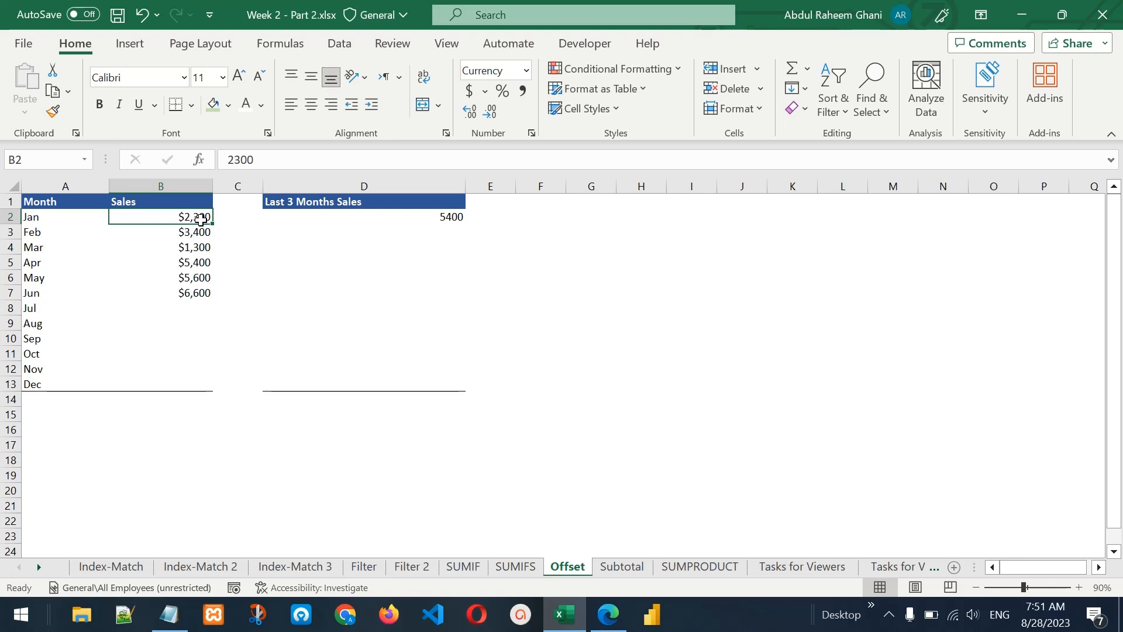
left_click(201, 263)
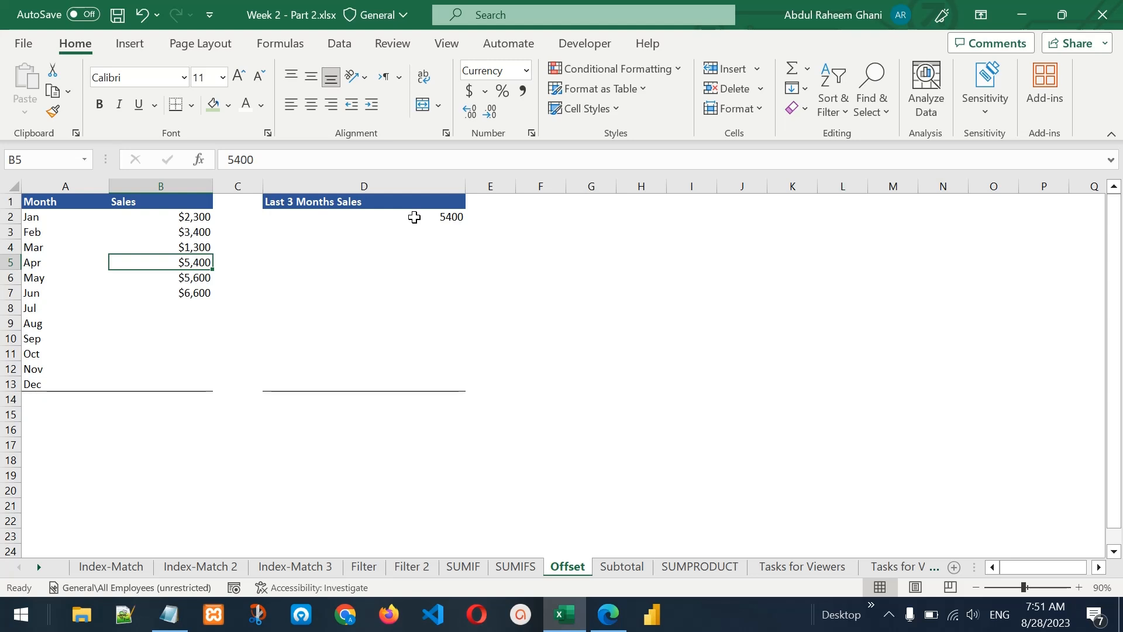
left_click_drag(199, 262, 201, 290)
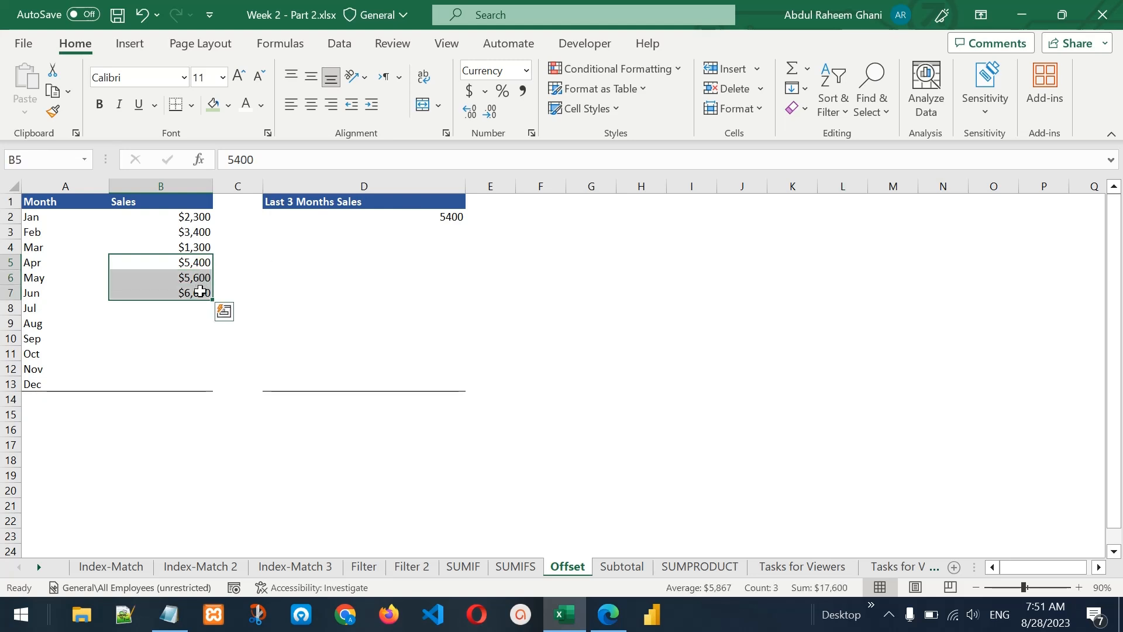
Step: Set the height in D2's OFFSET formula to 3 and compare the returned values with sales B5:B7
left_click(186, 262)
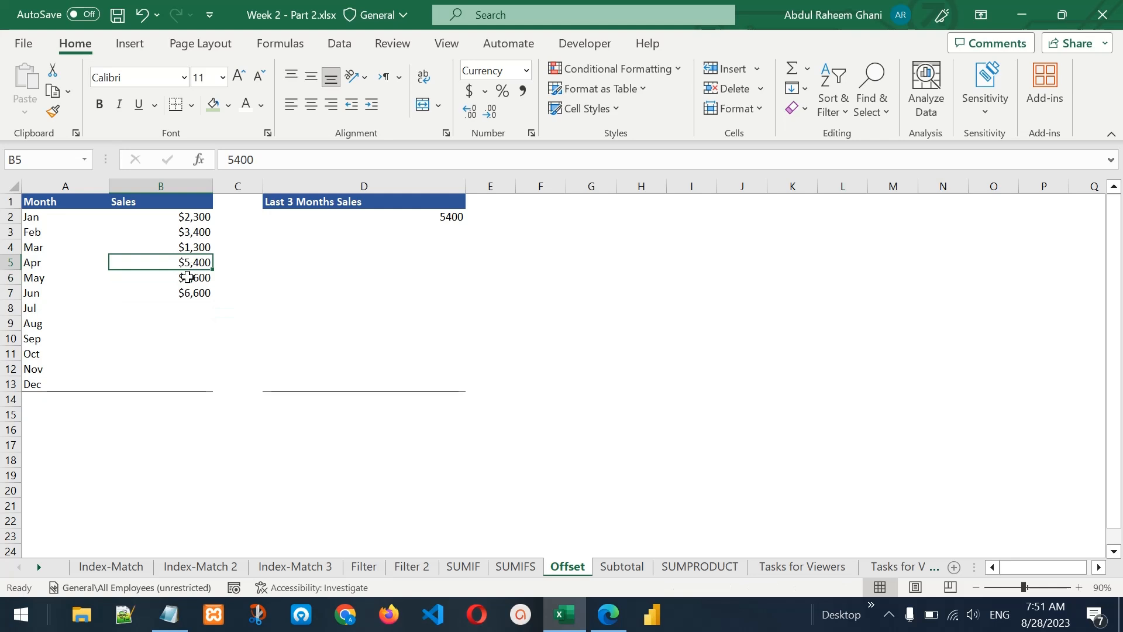
double_click(431, 217)
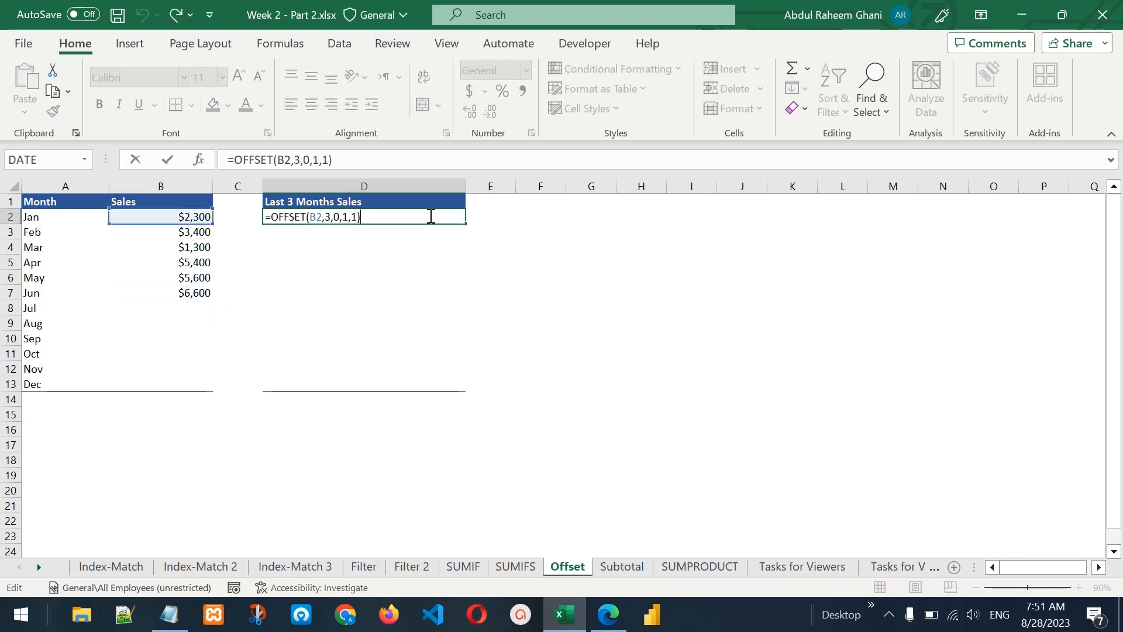
left_click(342, 217)
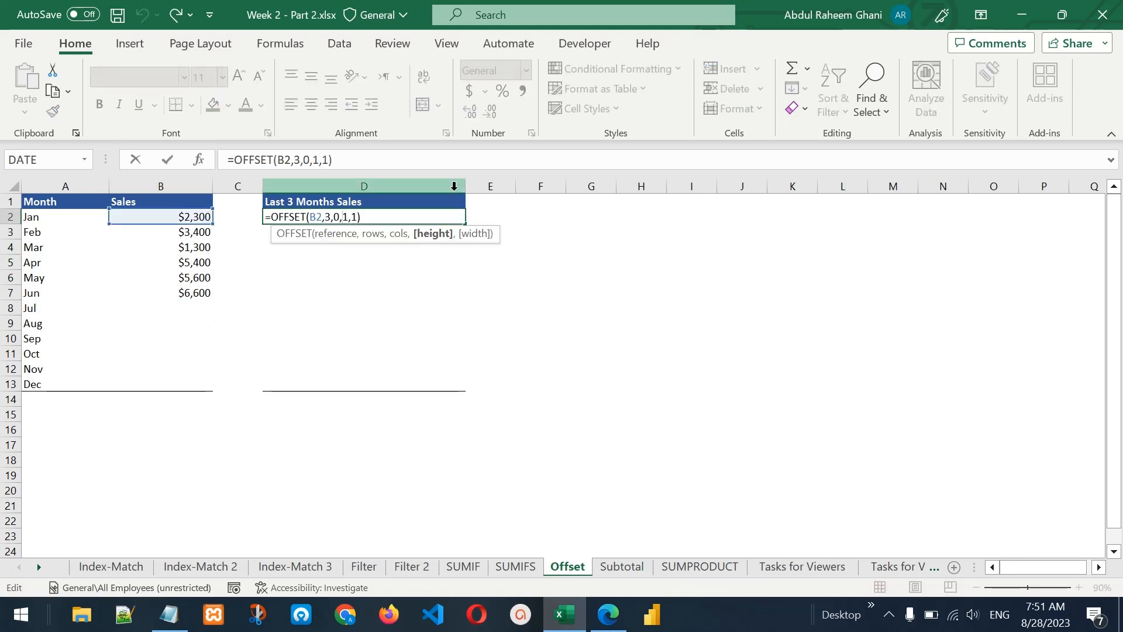
key("Delete")
type("3")
key("Return")
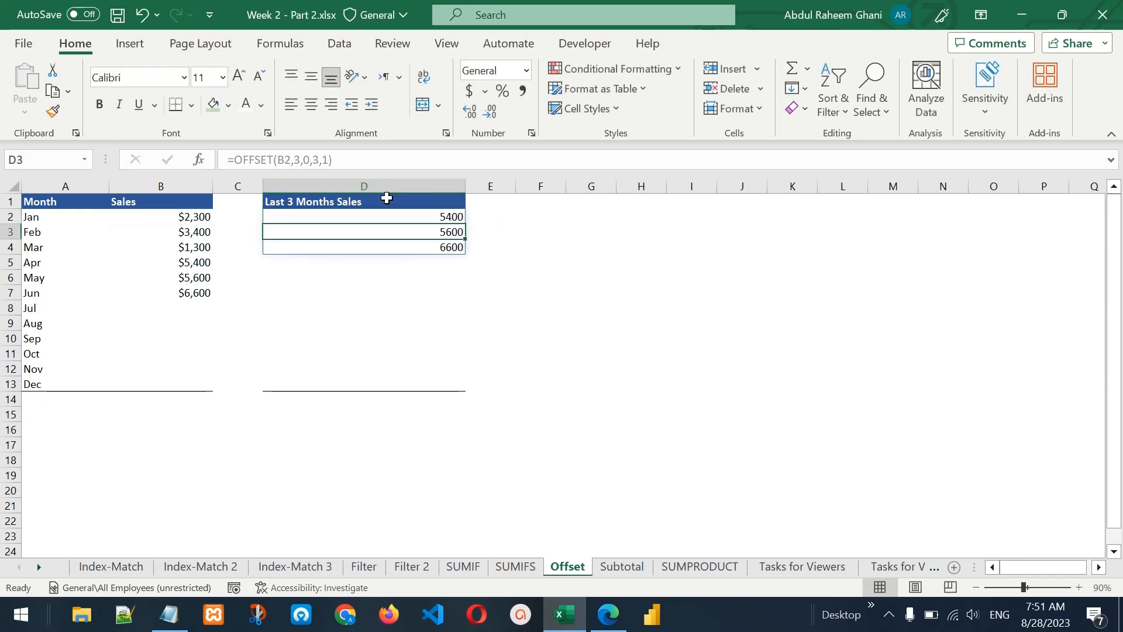
left_click_drag(396, 218, 389, 253)
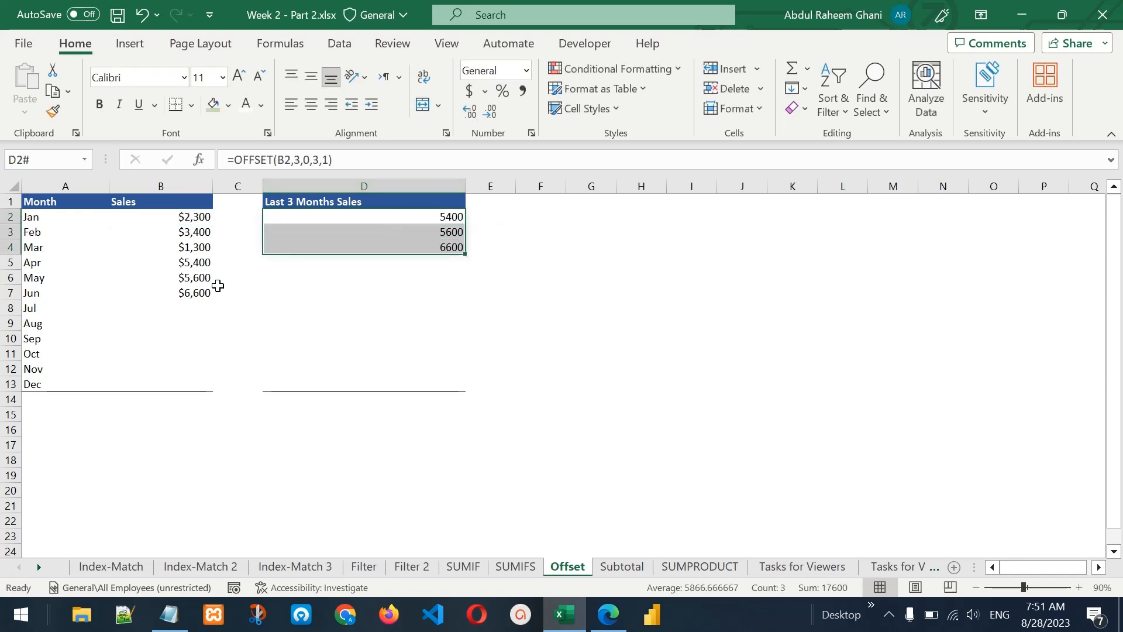
left_click_drag(196, 264, 186, 294)
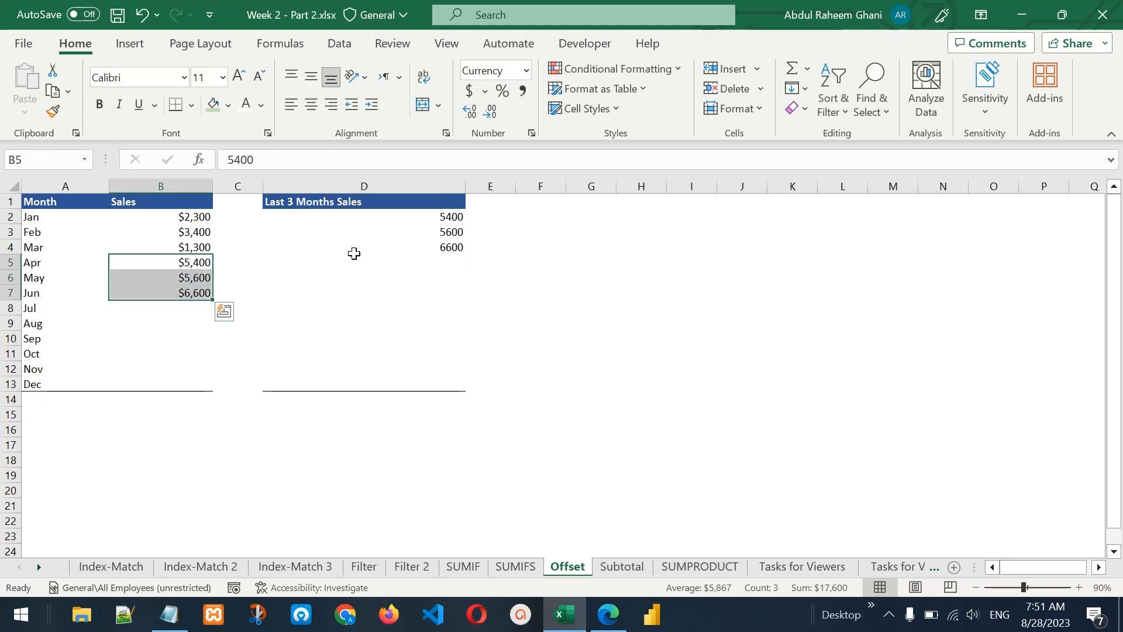
Step: Wrap D2's OFFSET formula in SUM and check the total against the sum of B5:B7
left_click(413, 220)
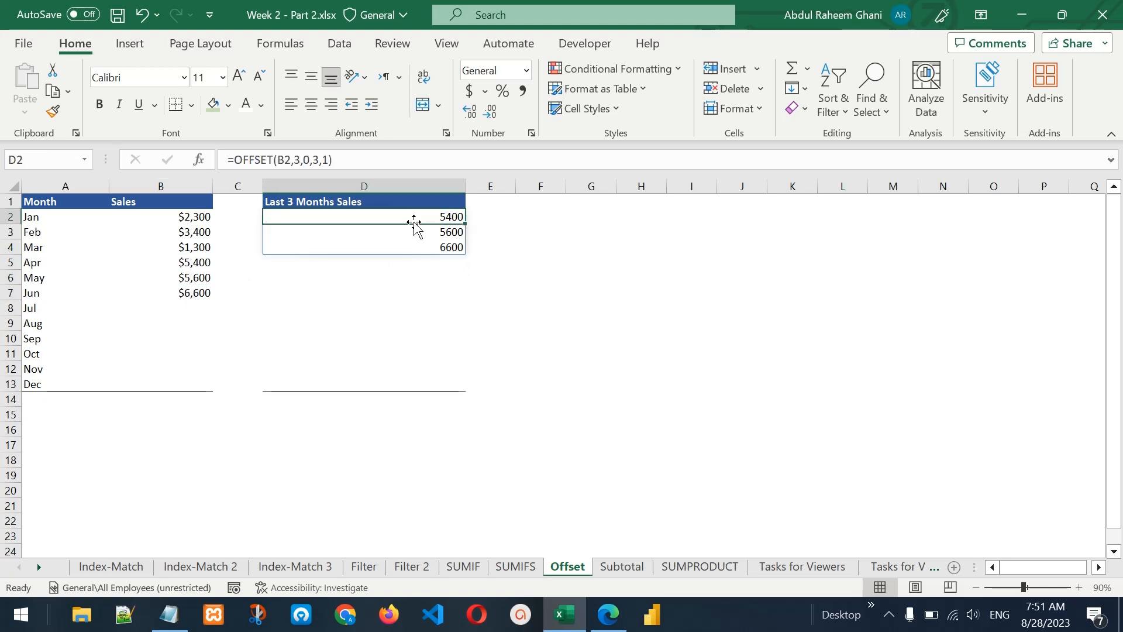
left_click(235, 159)
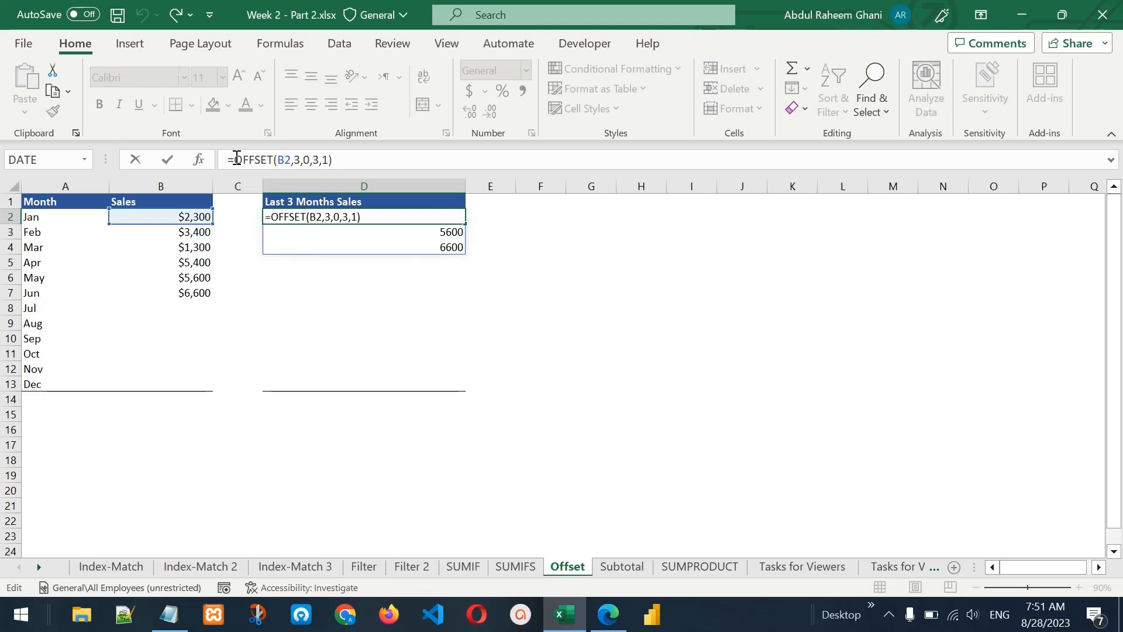
type("SUM(")
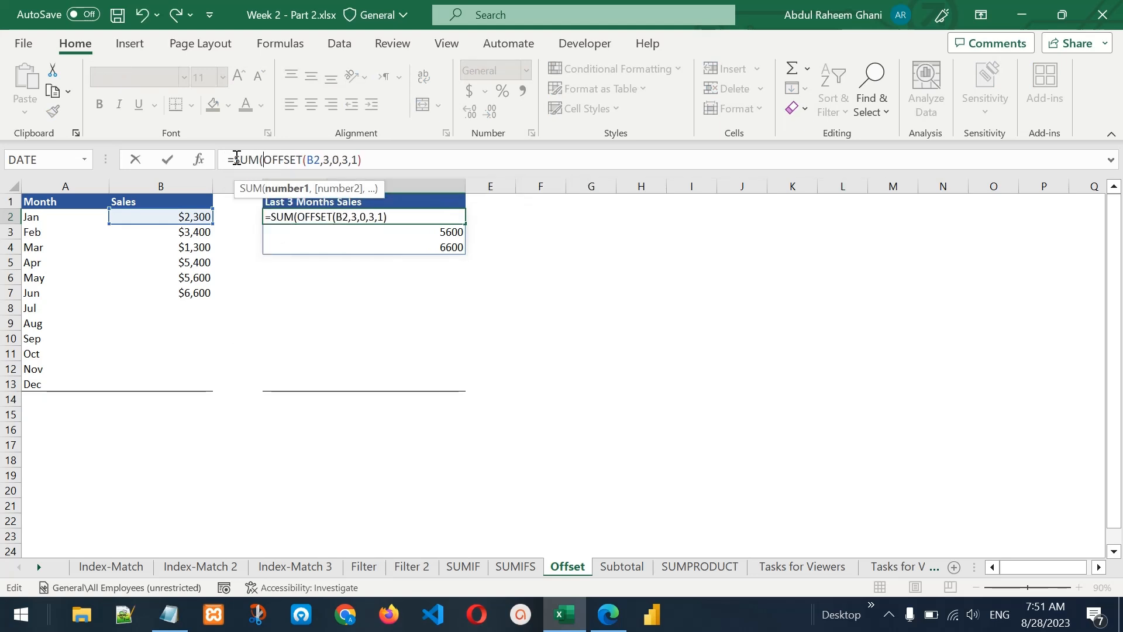
type(")")
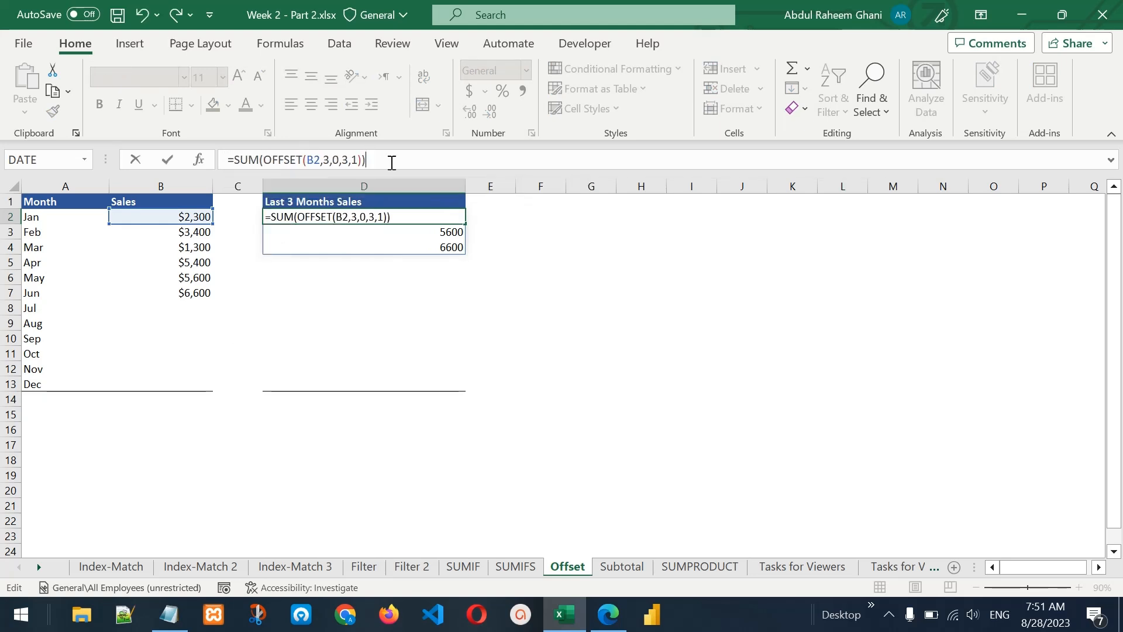
key("Return")
key("Up")
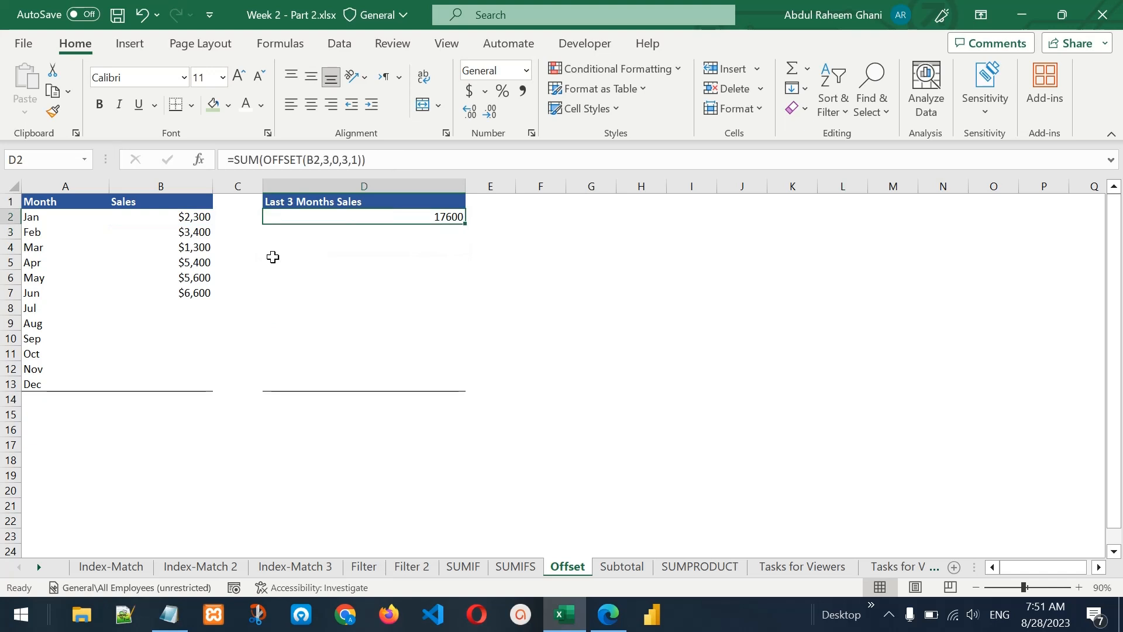
left_click_drag(197, 264, 196, 291)
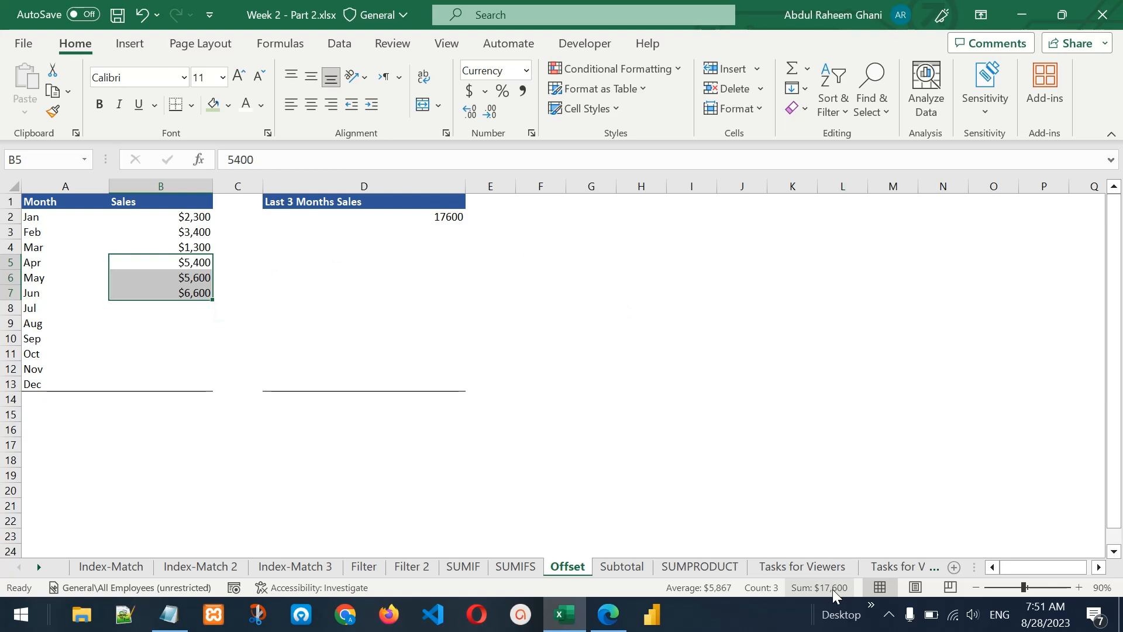
Step: Enter 2300 as the July sales in B8 and compare D2's total with the sum of B6:B8
left_click(197, 311)
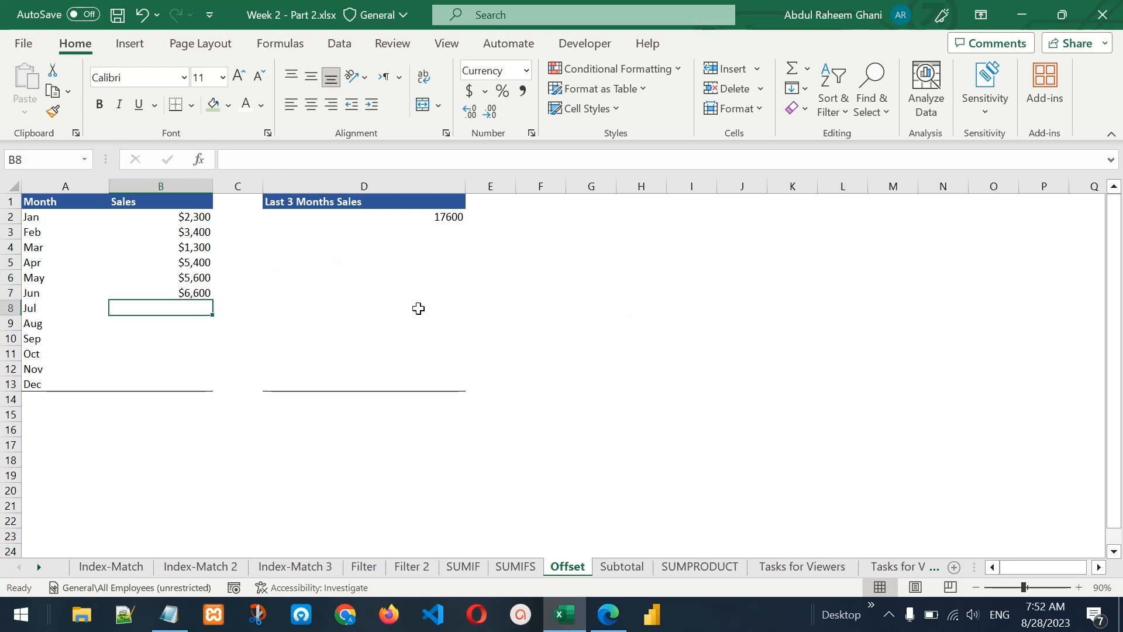
type("2300")
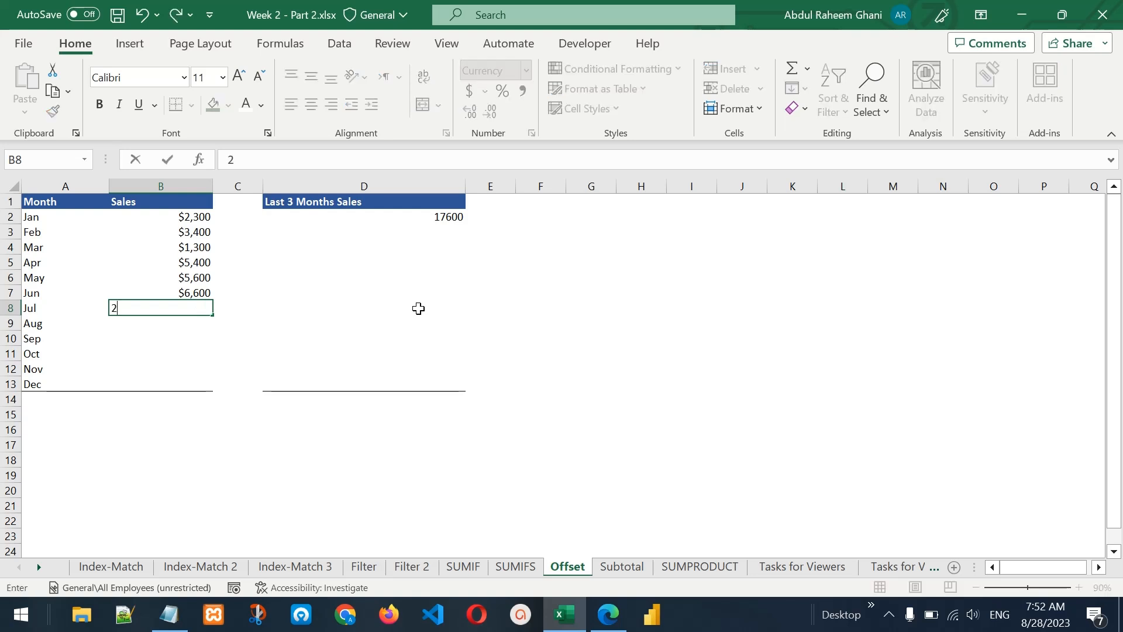
key("Return")
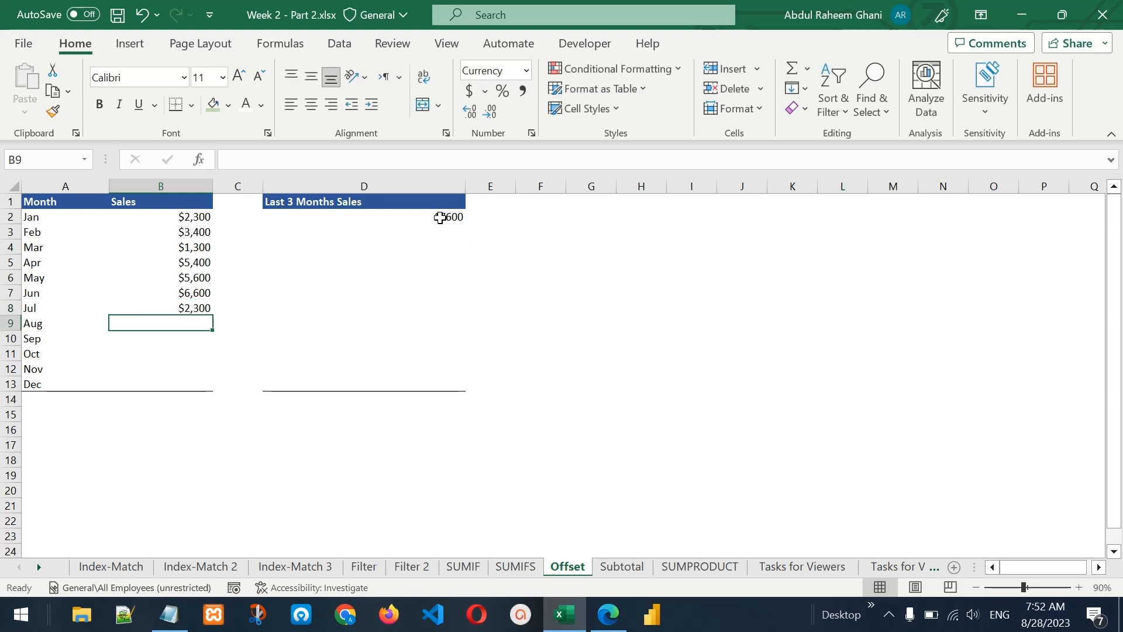
left_click(440, 217)
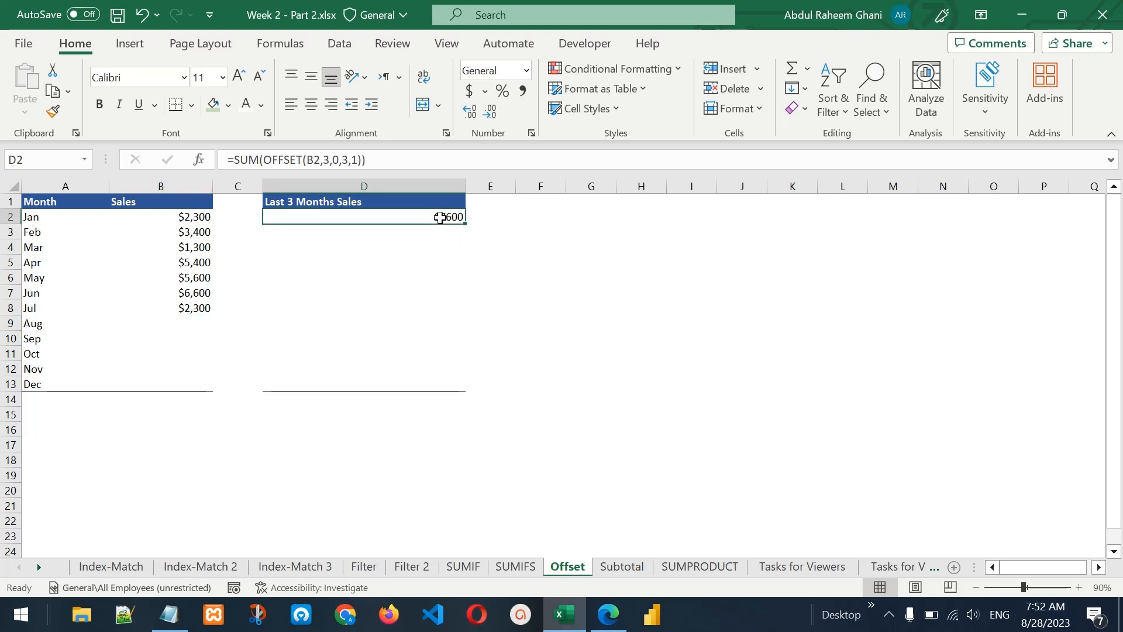
left_click_drag(201, 306, 196, 279)
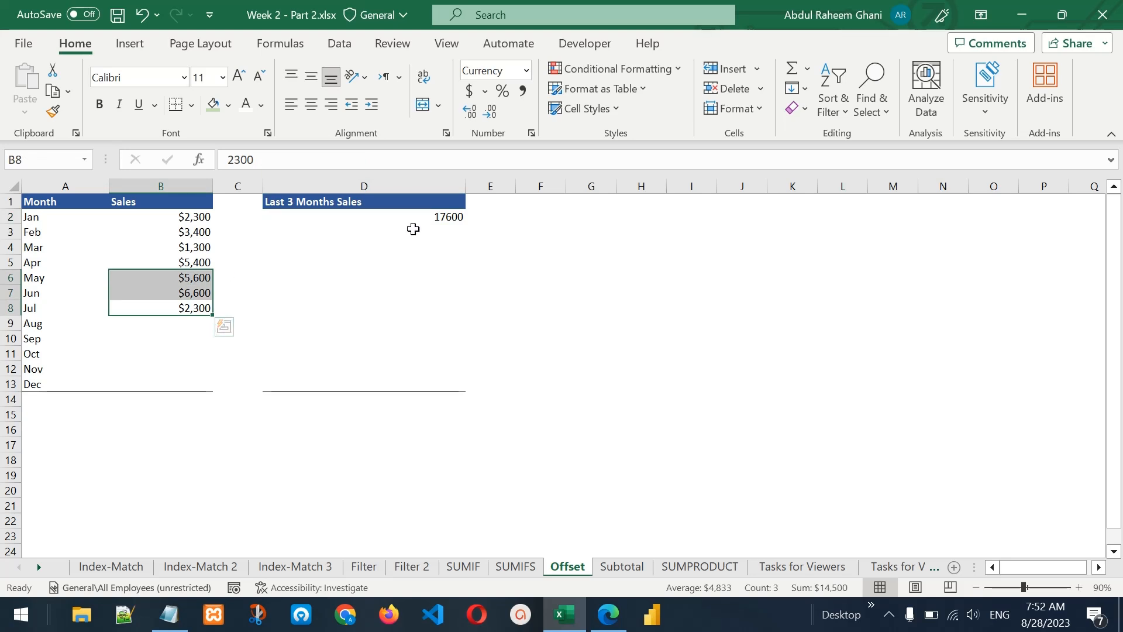
Step: Replace the fixed row offset in D2's formula with COUNTA(B2:B13)
left_click(428, 219)
double_click(428, 219)
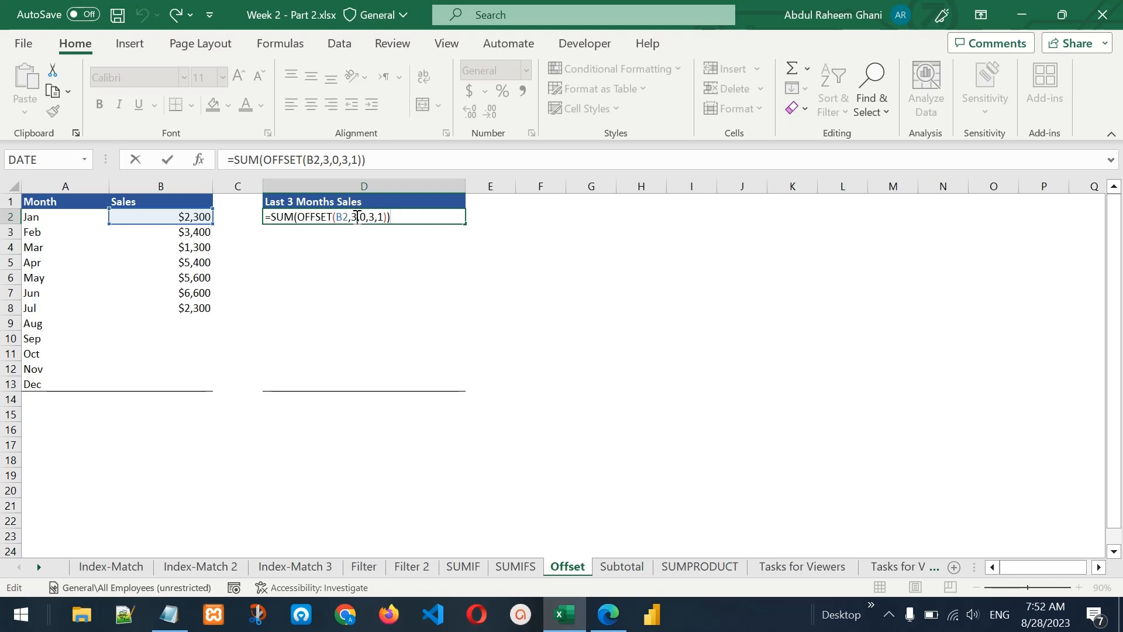
left_click(357, 216)
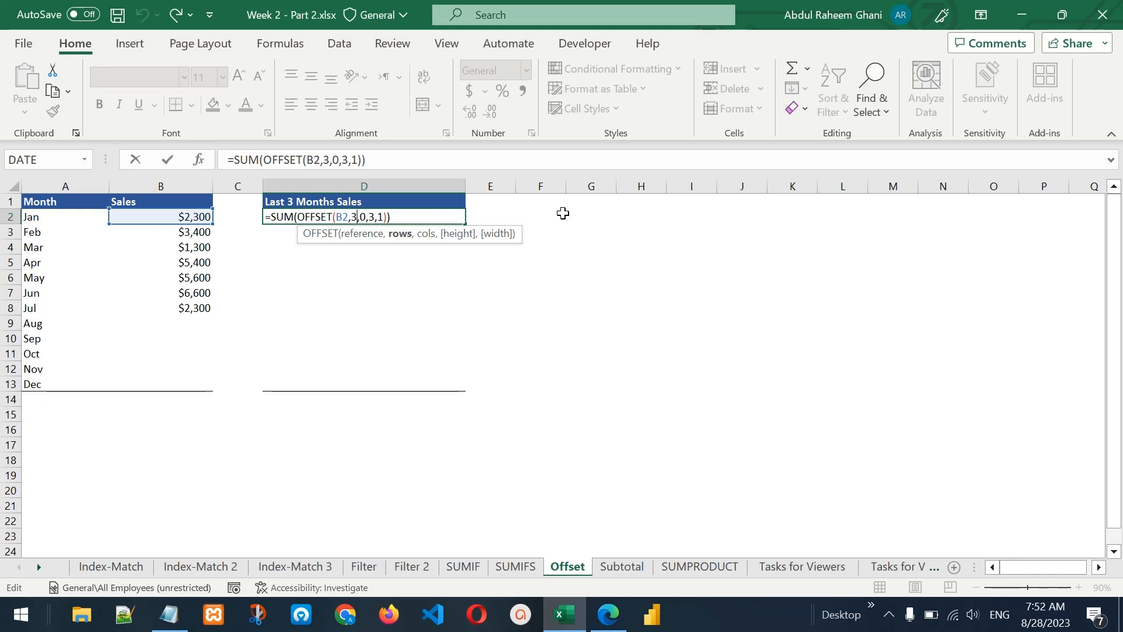
key("BackSpace")
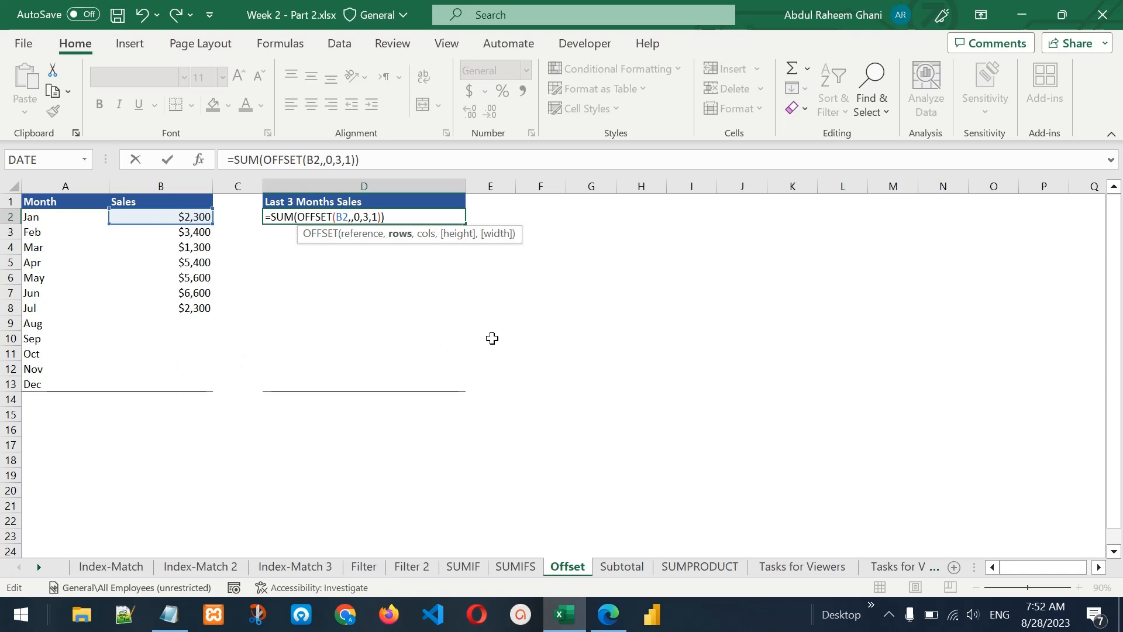
type("counta")
key("Tab")
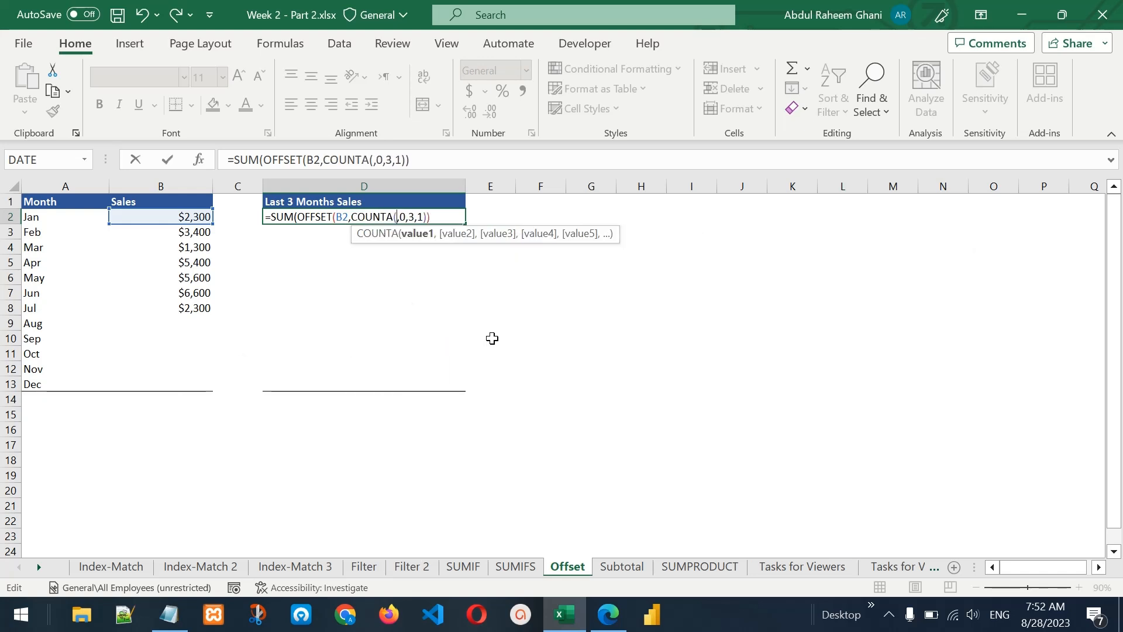
left_click_drag(179, 218, 176, 389)
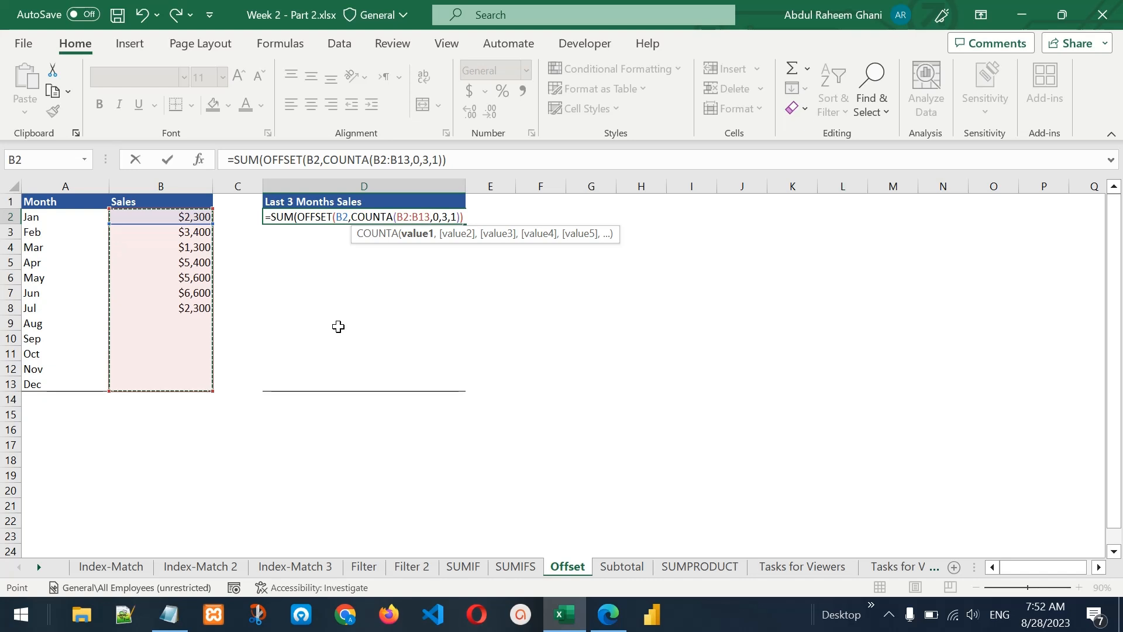
type(")")
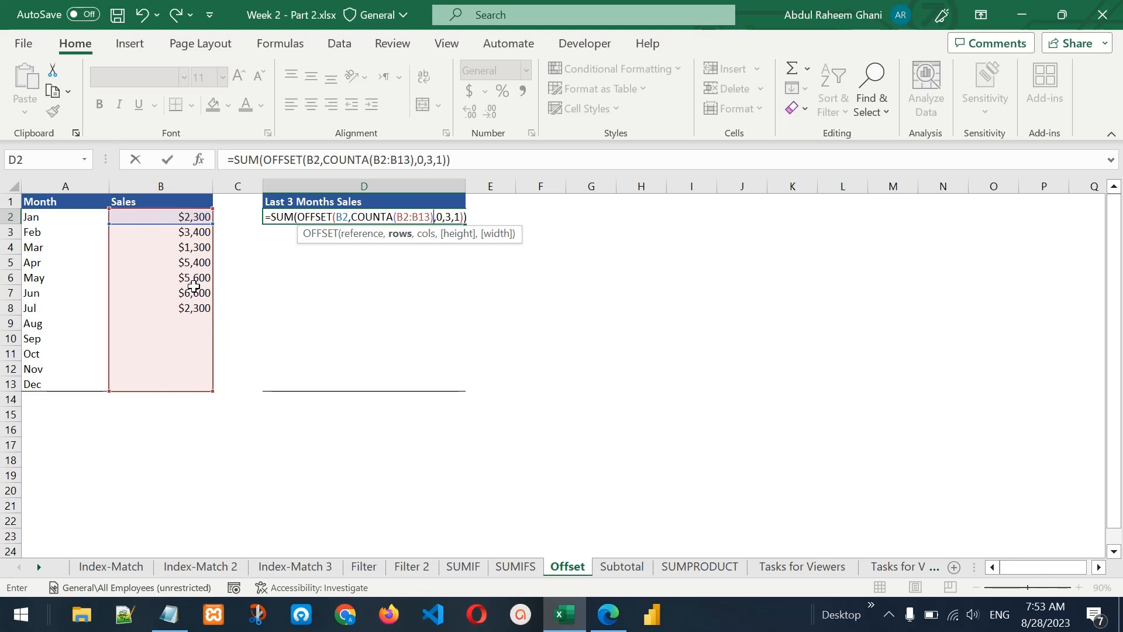
Step: Subtract 3 from the COUNTA row offset, complete D2's formula and check its total against B6:B8
type("-3")
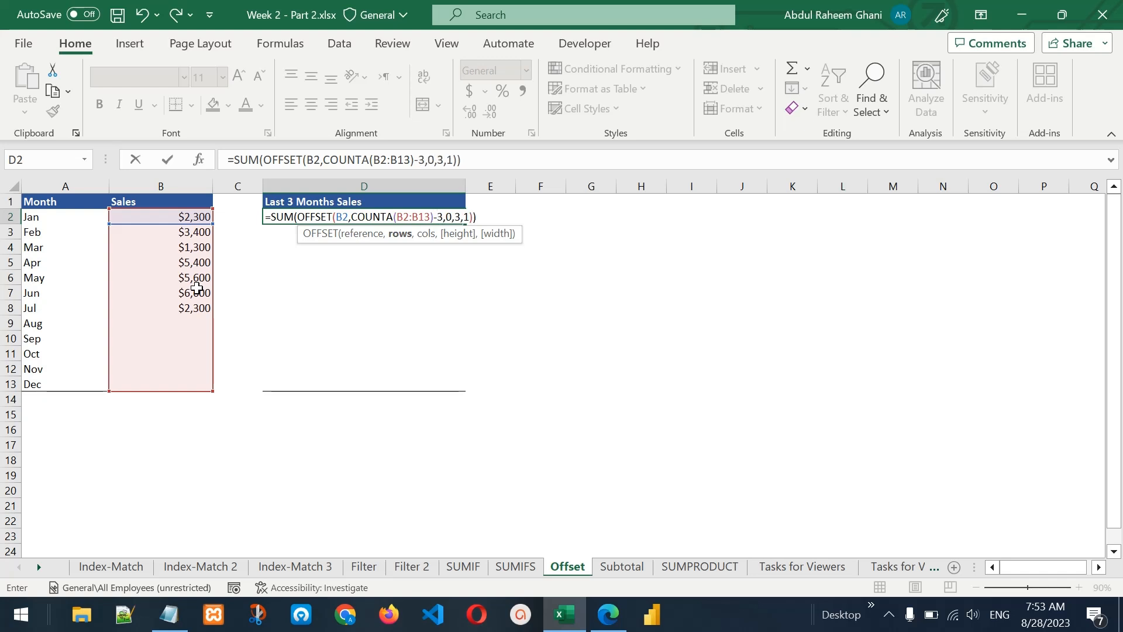
left_click_drag(354, 216, 435, 218)
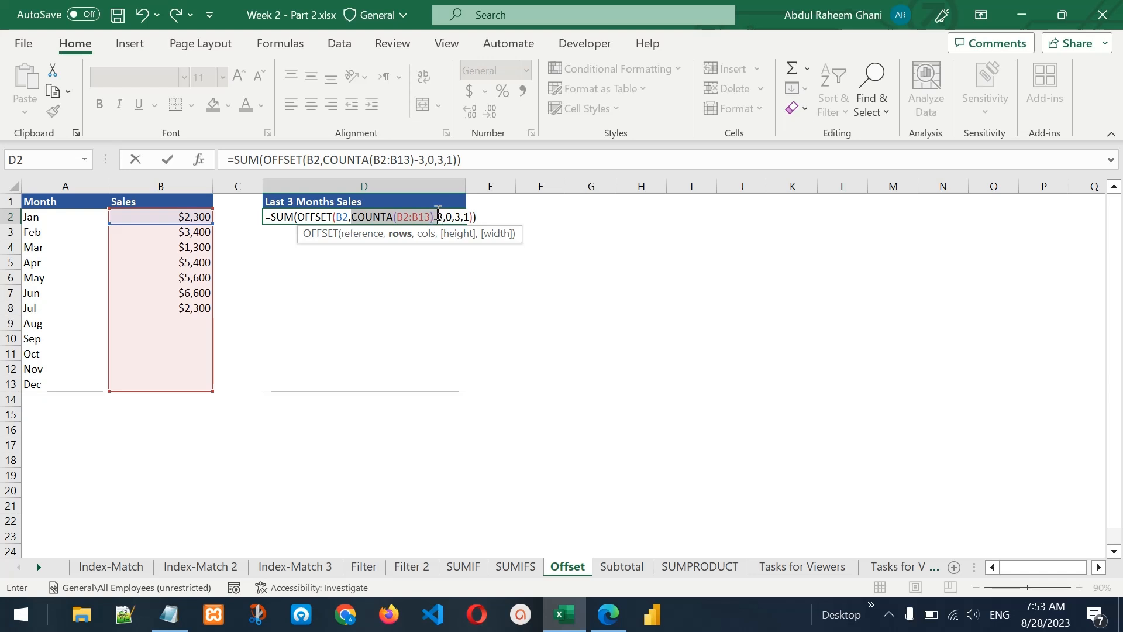
left_click_drag(438, 212, 447, 212)
left_click_drag(446, 212, 463, 215)
left_click(484, 216)
key("Return")
key("Up")
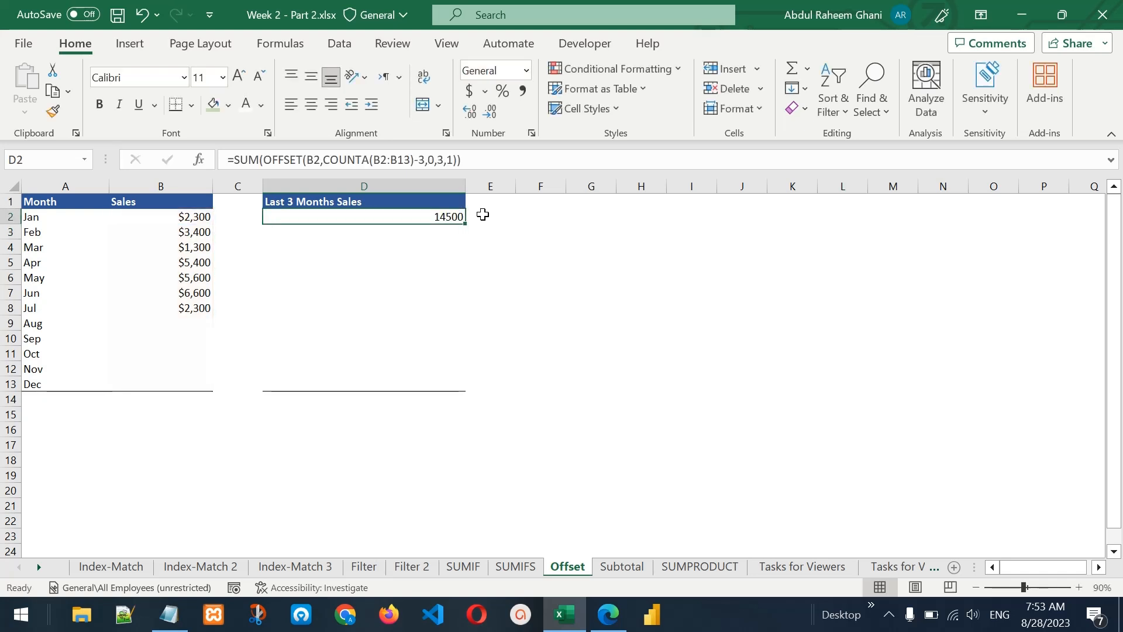
left_click_drag(202, 277, 202, 307)
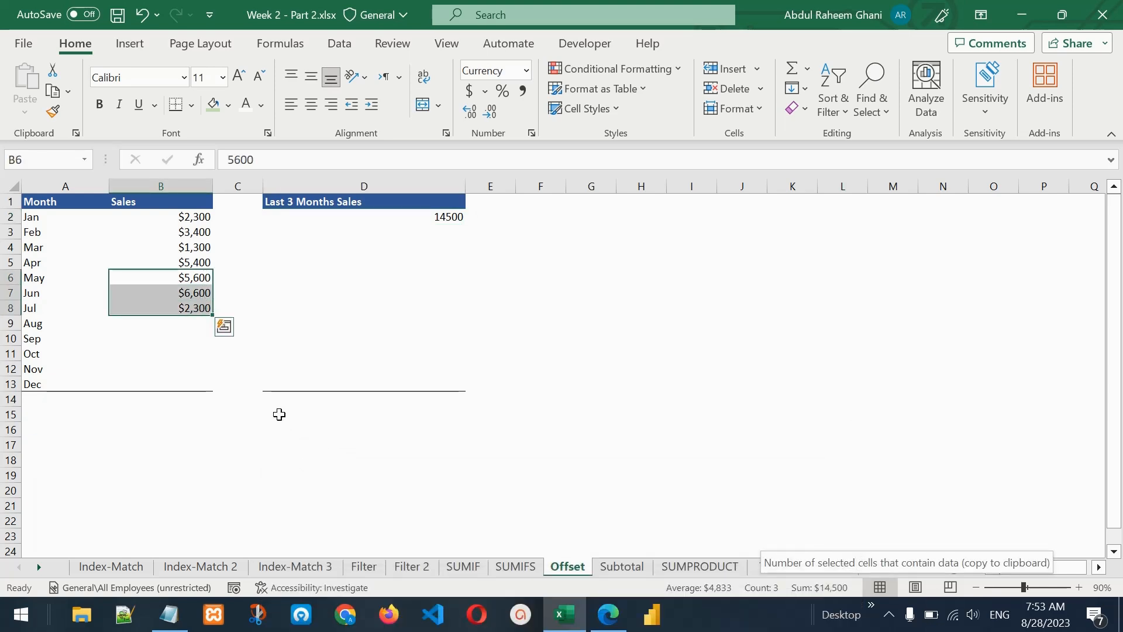
Step: Enter 1200 as the August sales in B9 and check D2's last three months' total
left_click(186, 327)
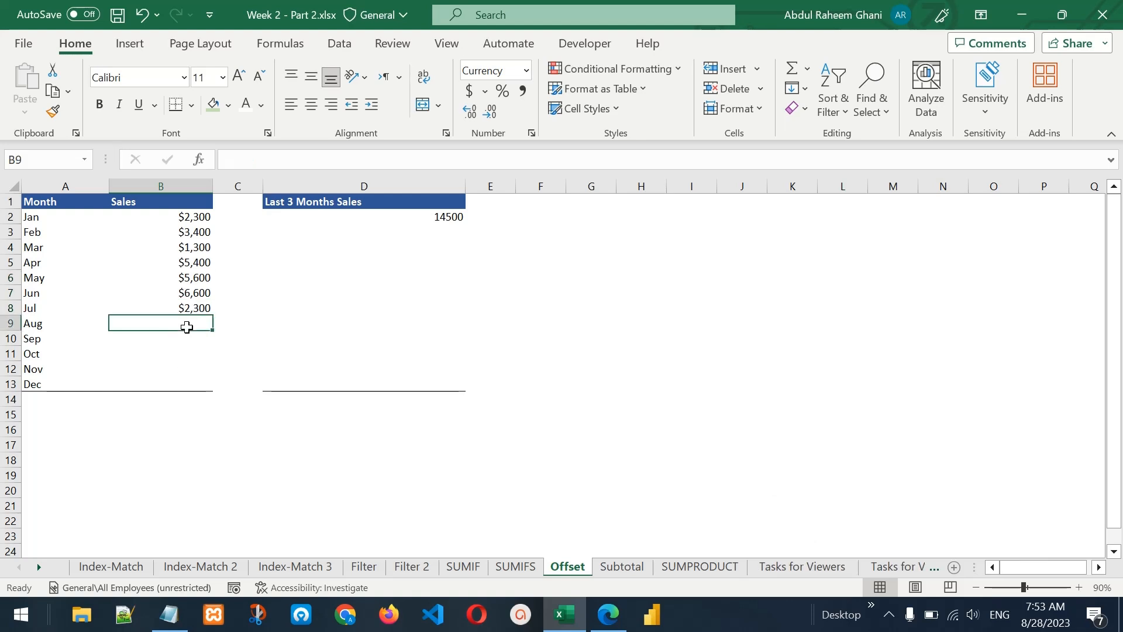
type("1200")
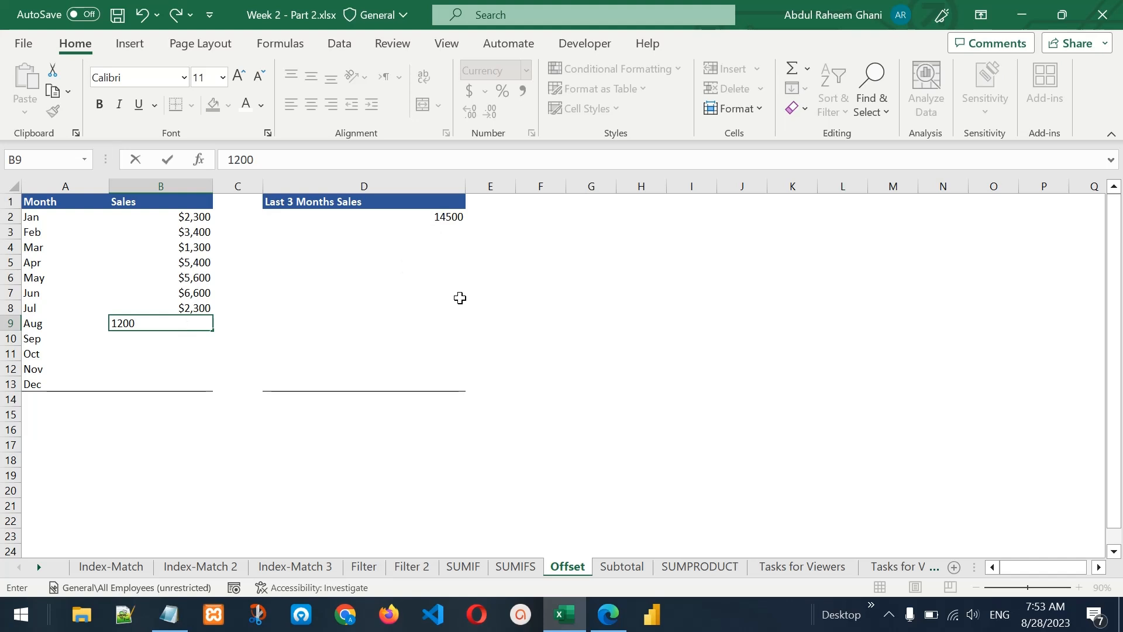
key("Return")
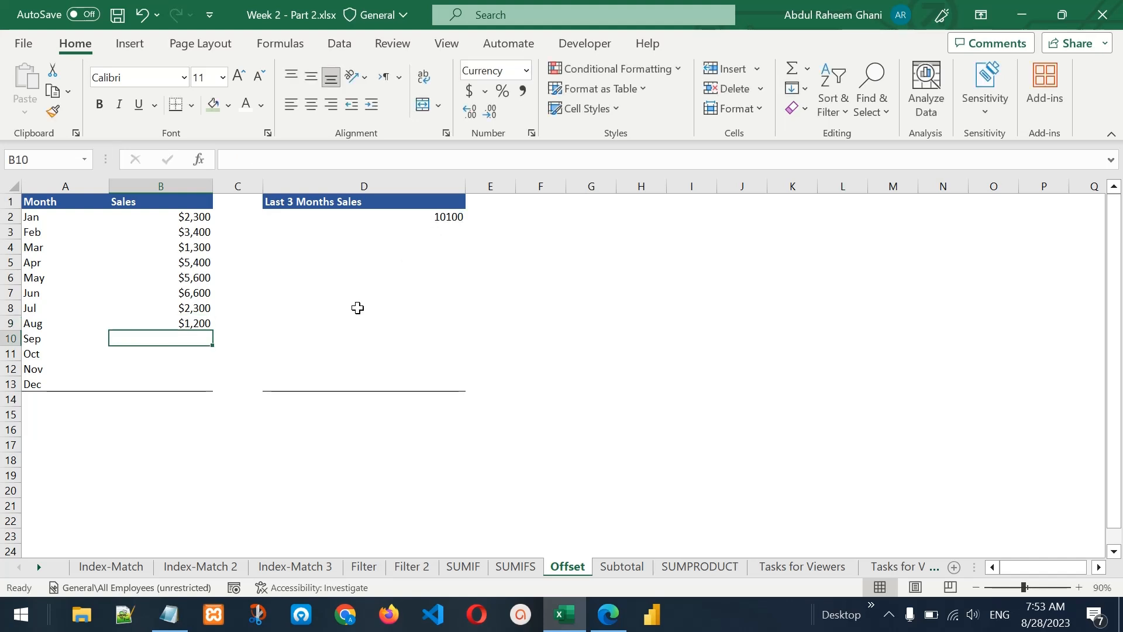
left_click(414, 226)
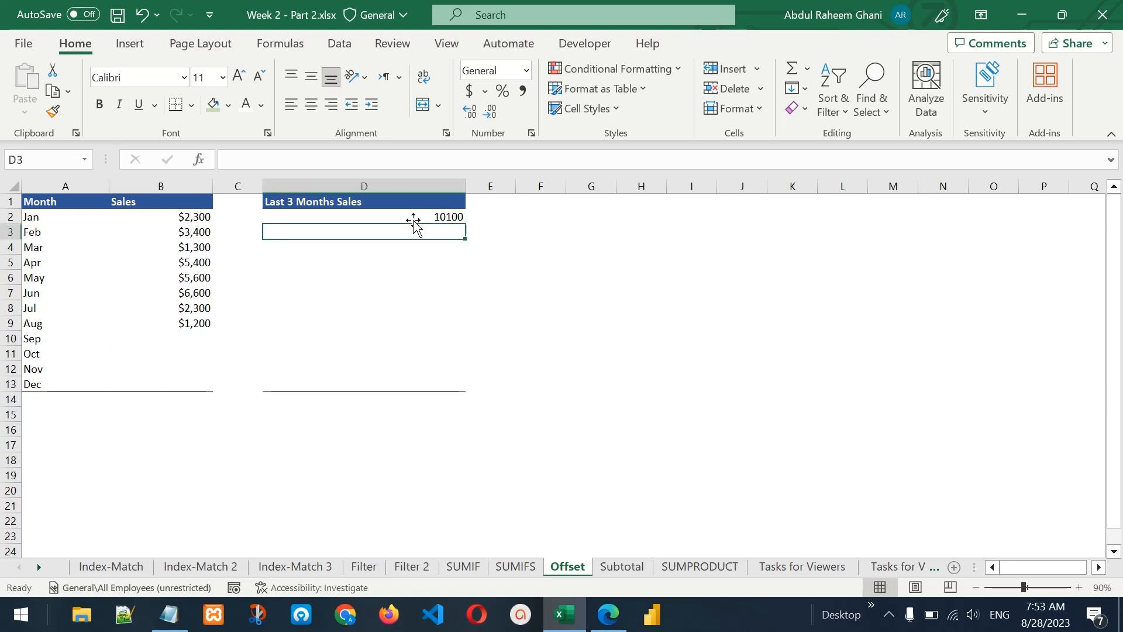
left_click(414, 220)
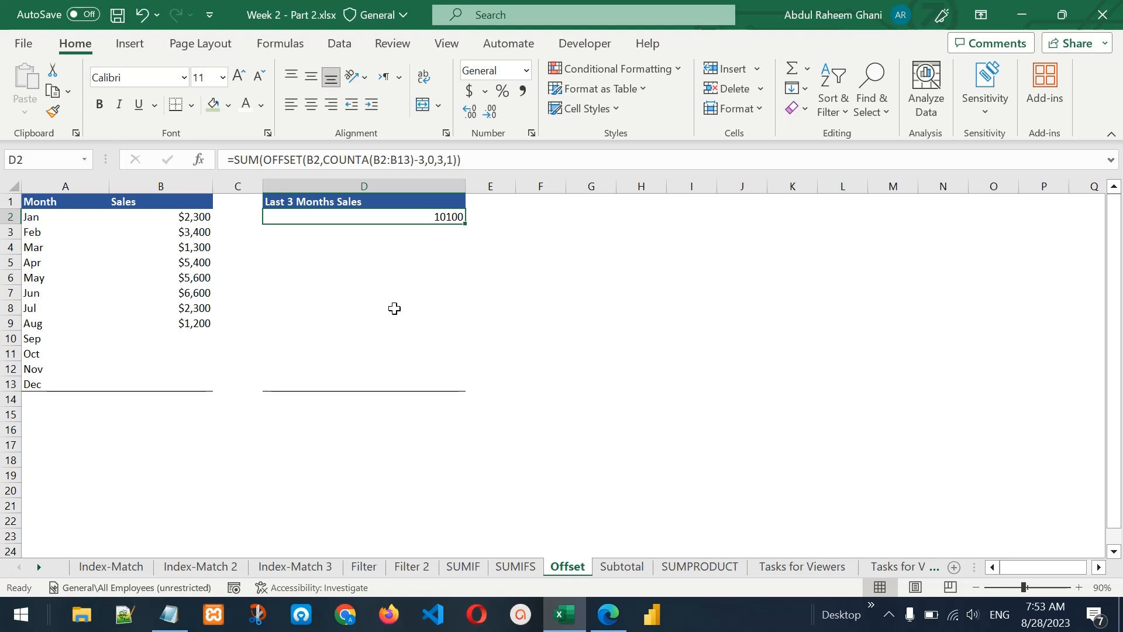
Step: On the Subtotal worksheet, total the Hours Worked column in D17 with =SUM(D2:D16)
key("ctrl+Page_Down")
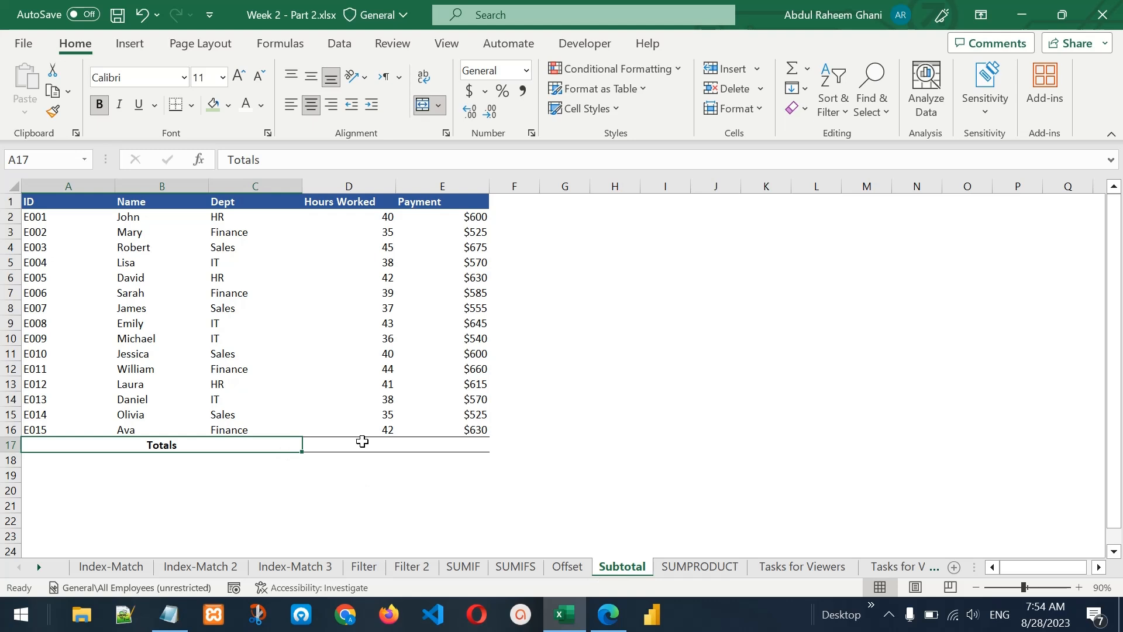
left_click(362, 441)
left_click_drag(382, 218, 368, 426)
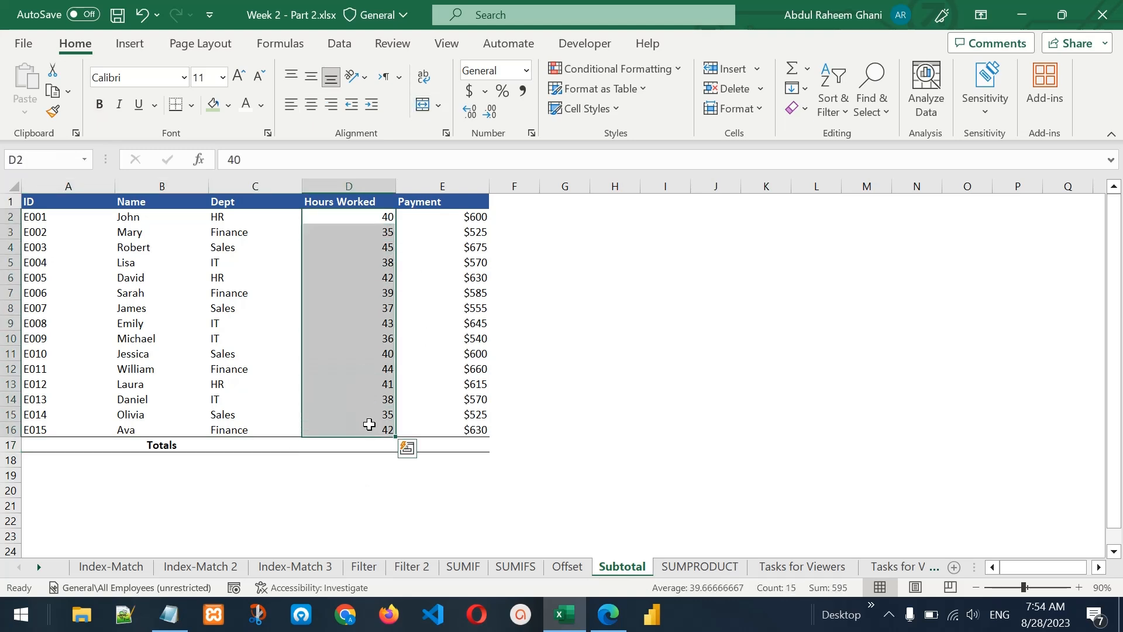
left_click(362, 443)
type("=sum")
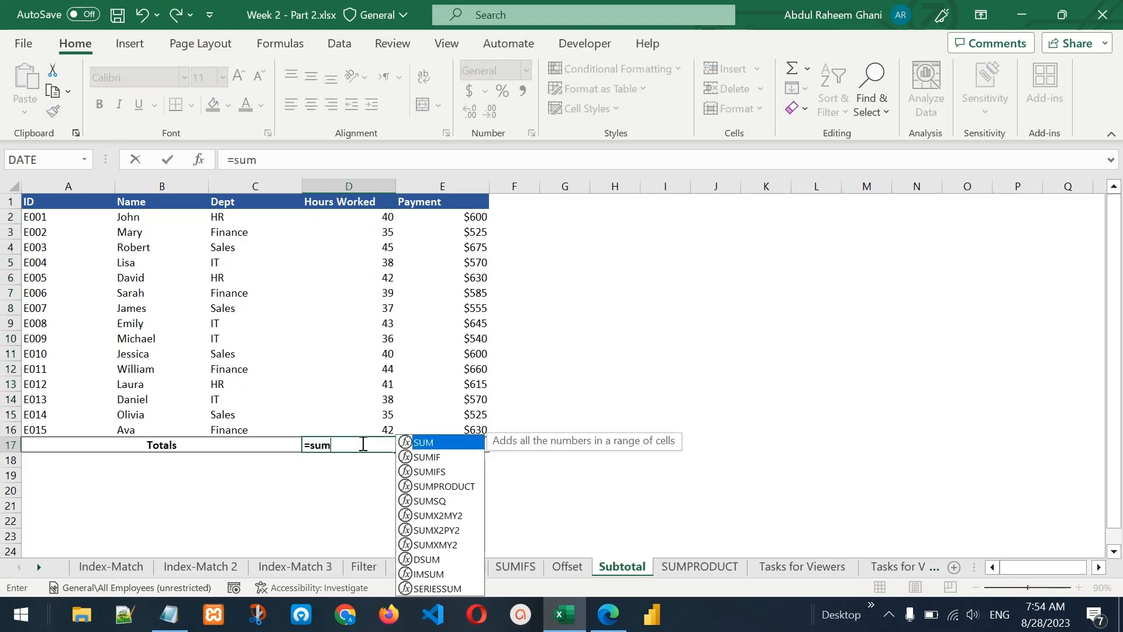
key("Tab")
left_click_drag(363, 220, 372, 432)
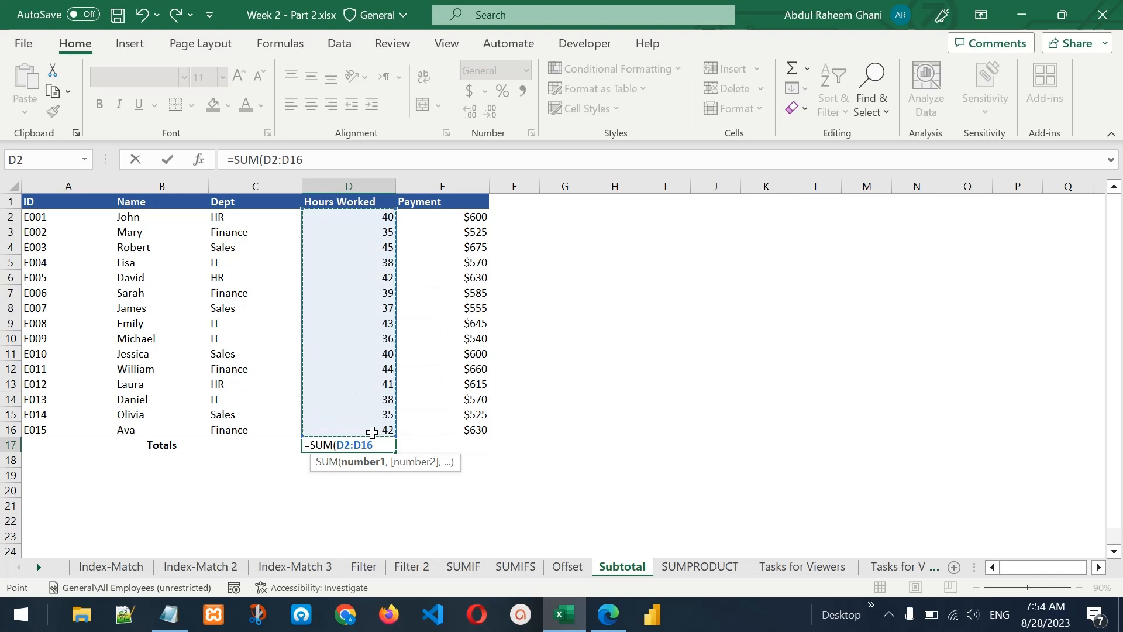
key("Return")
key("Up")
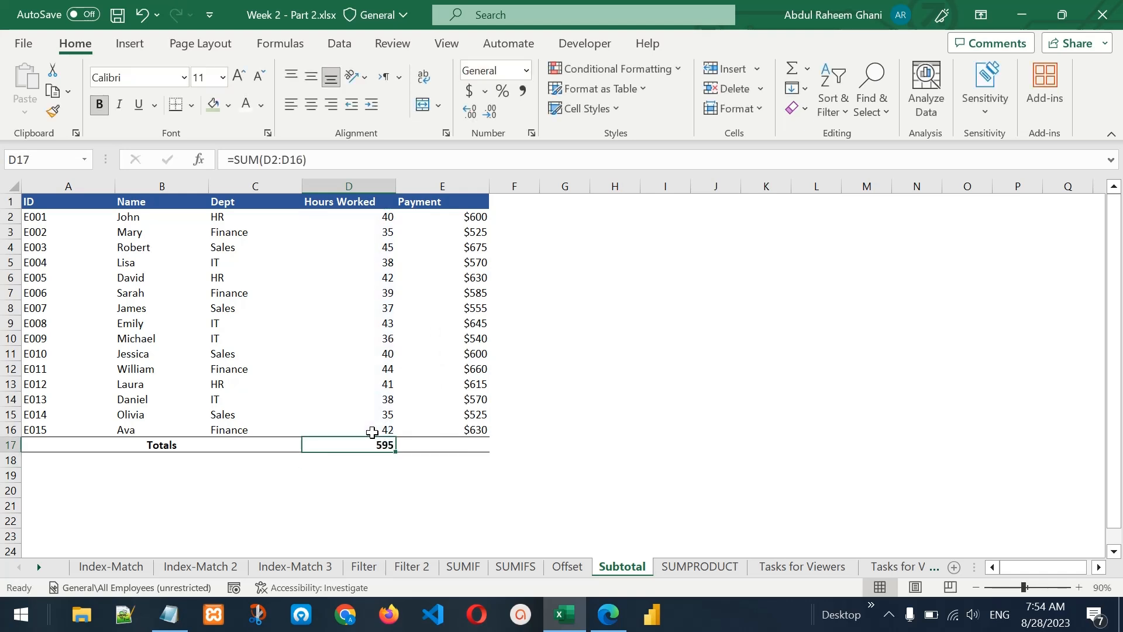
Step: Add filters to the table's header row and filter the Dept column to show only HR
left_click(246, 205)
left_click(836, 99)
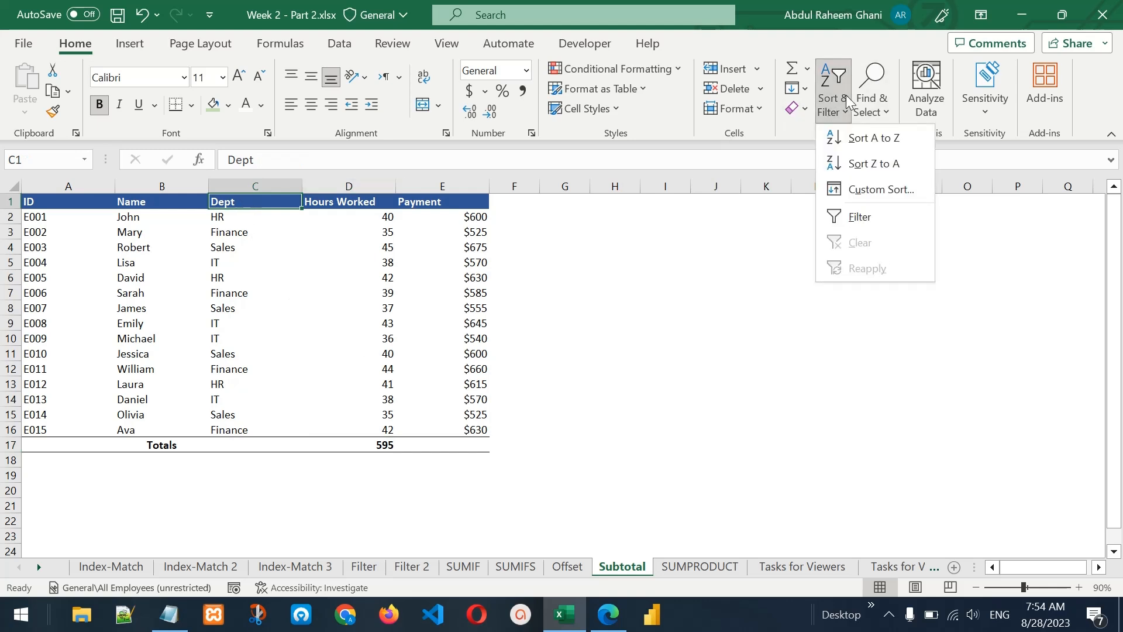
left_click(865, 216)
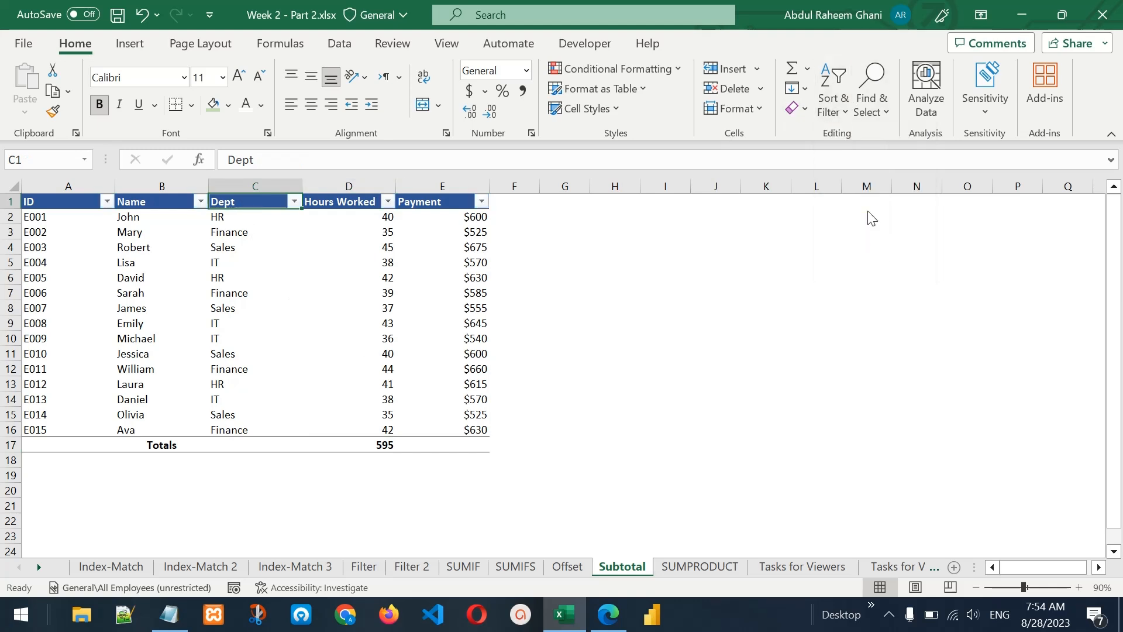
left_click(294, 202)
left_click(126, 402)
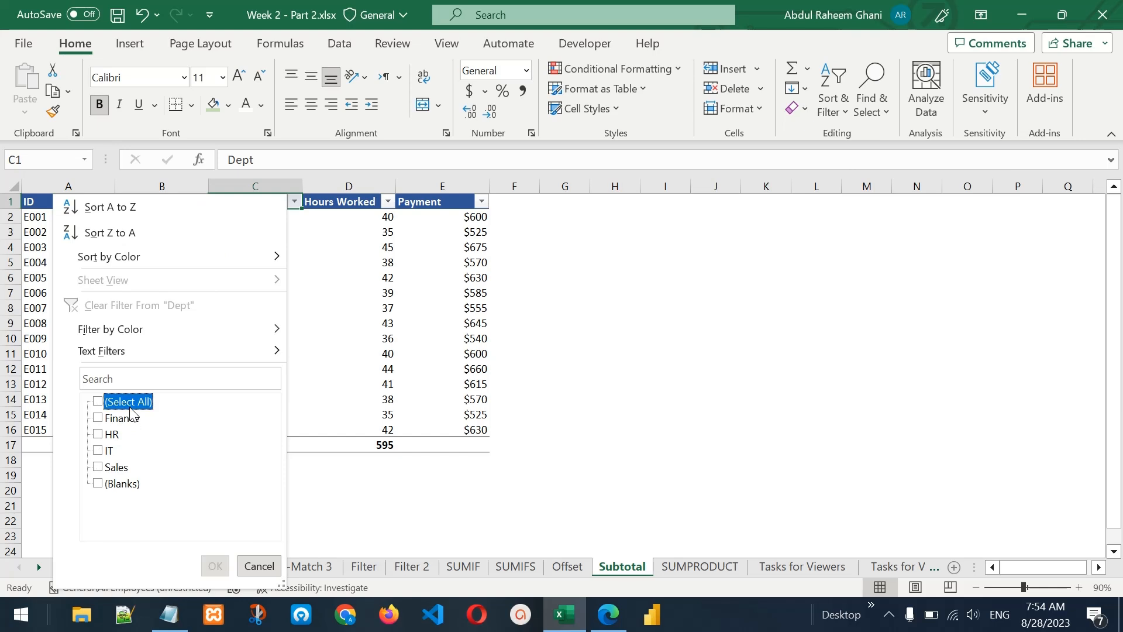
left_click(111, 435)
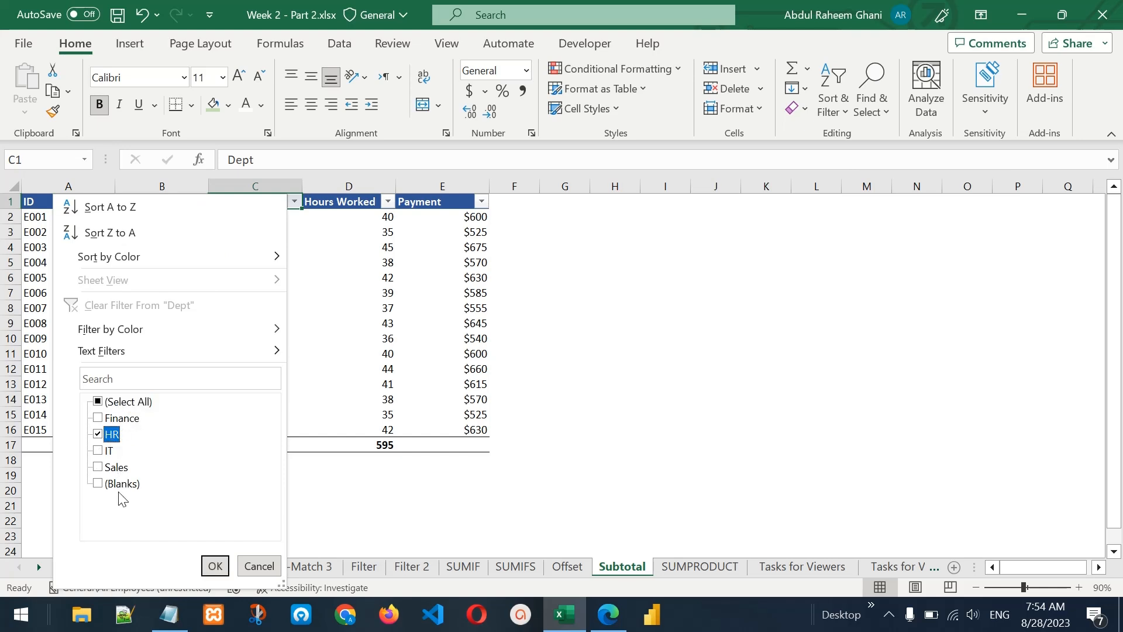
left_click(214, 566)
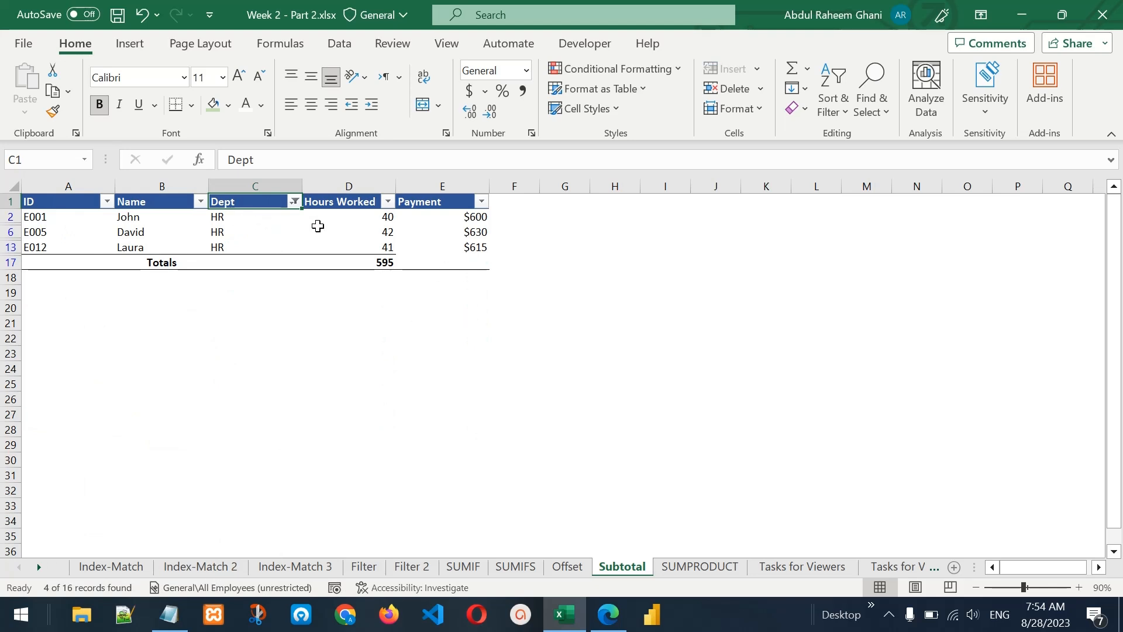
Step: Compare D17's total with the sum of the visible HR hours and clear the Dept filter
left_click(376, 261)
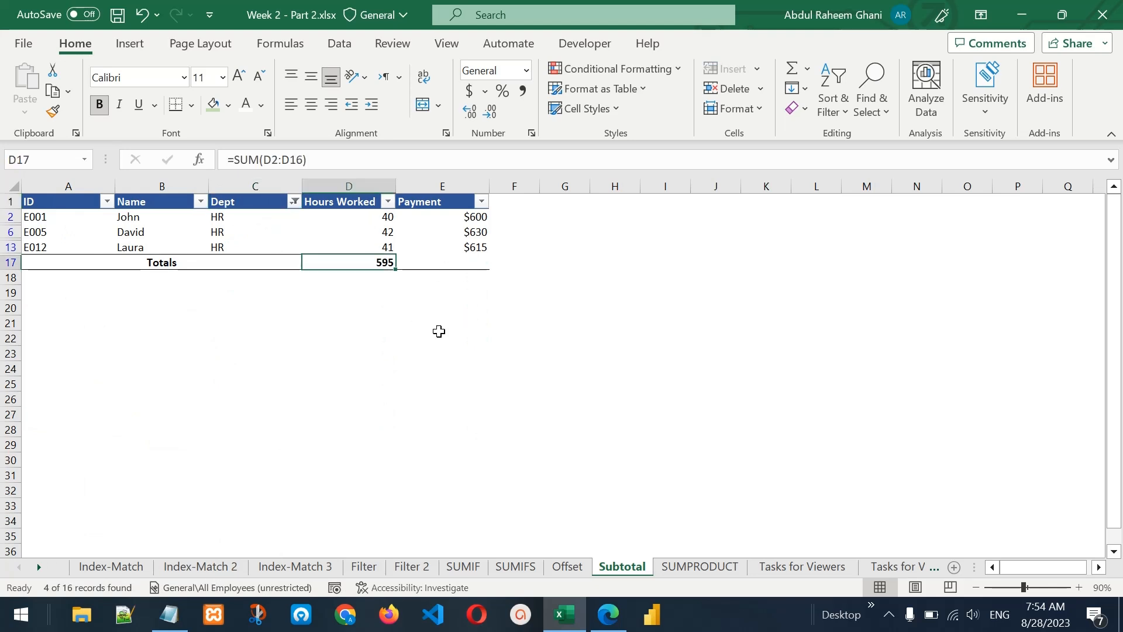
left_click_drag(369, 216, 371, 245)
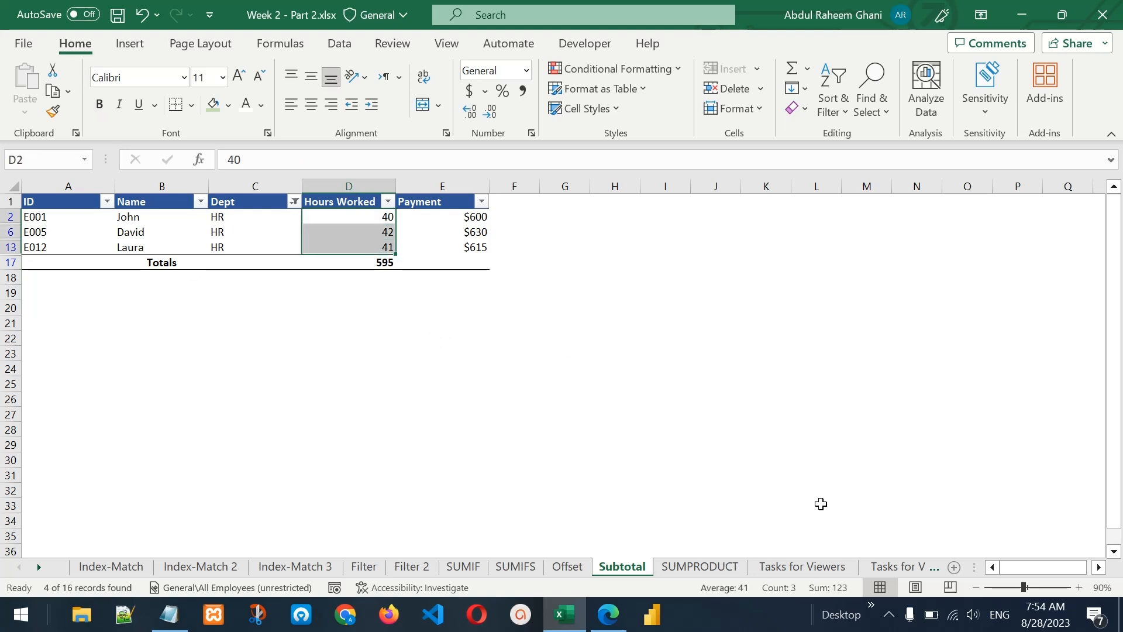
left_click(369, 262)
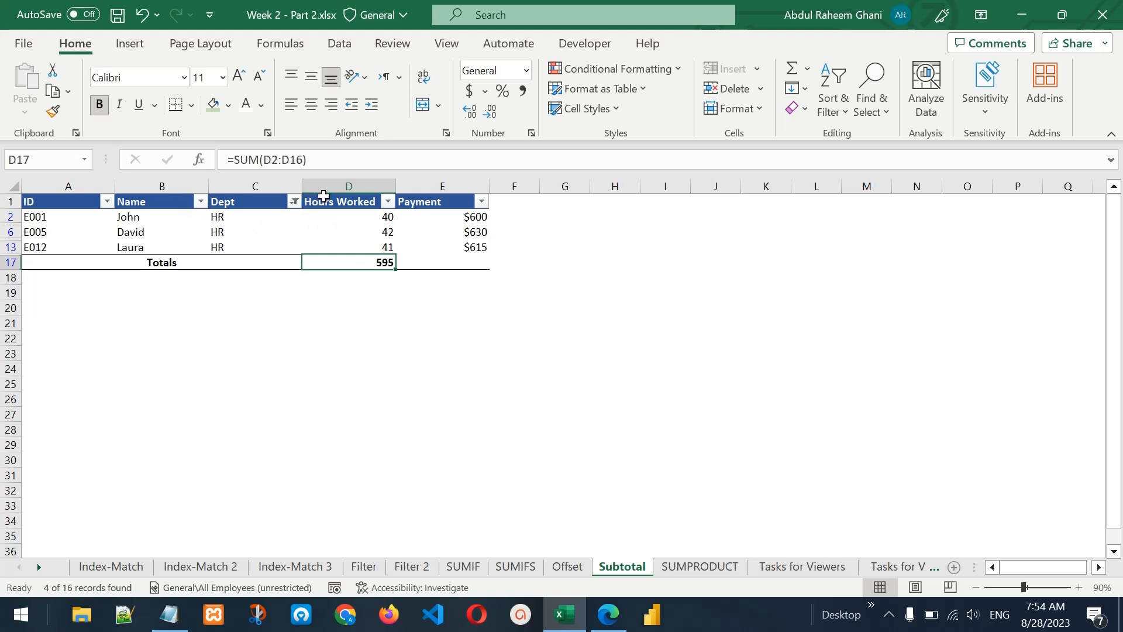
left_click(835, 106)
left_click(860, 242)
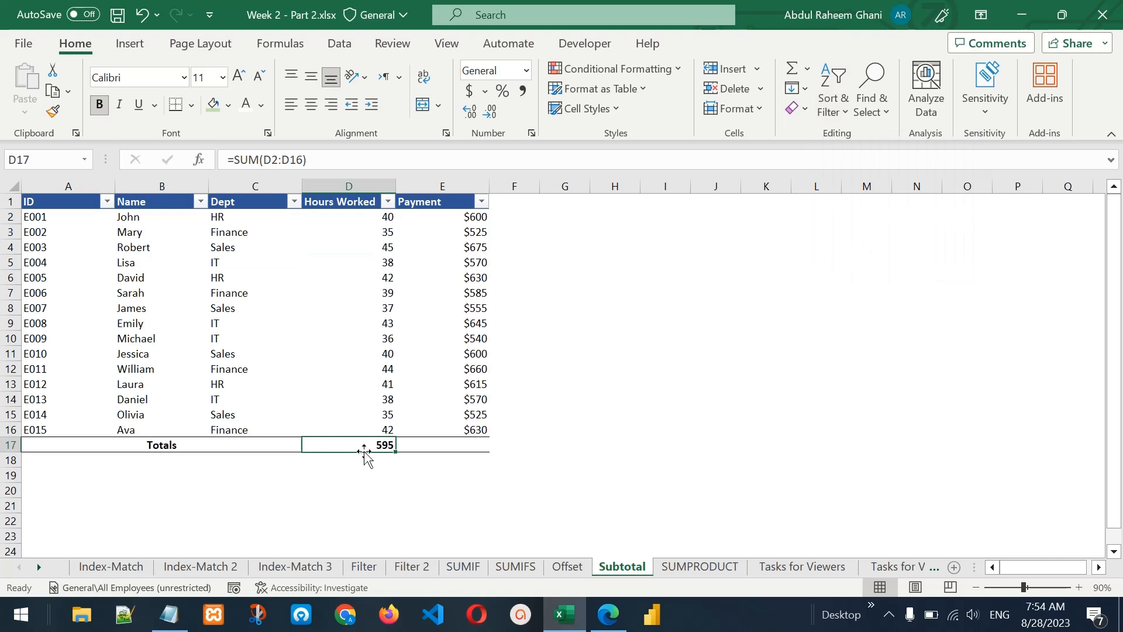
Step: Replace the formula in D17 with =SUBTOTAL(9,D2:D16), using function number 9 for SUM
type("=sub")
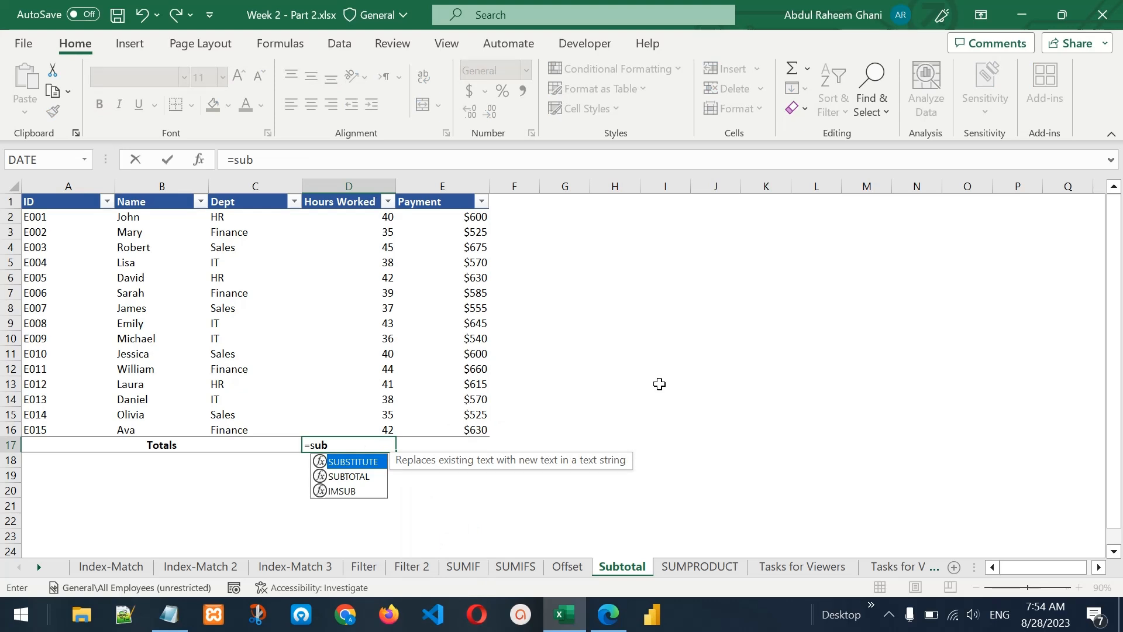
key("Down")
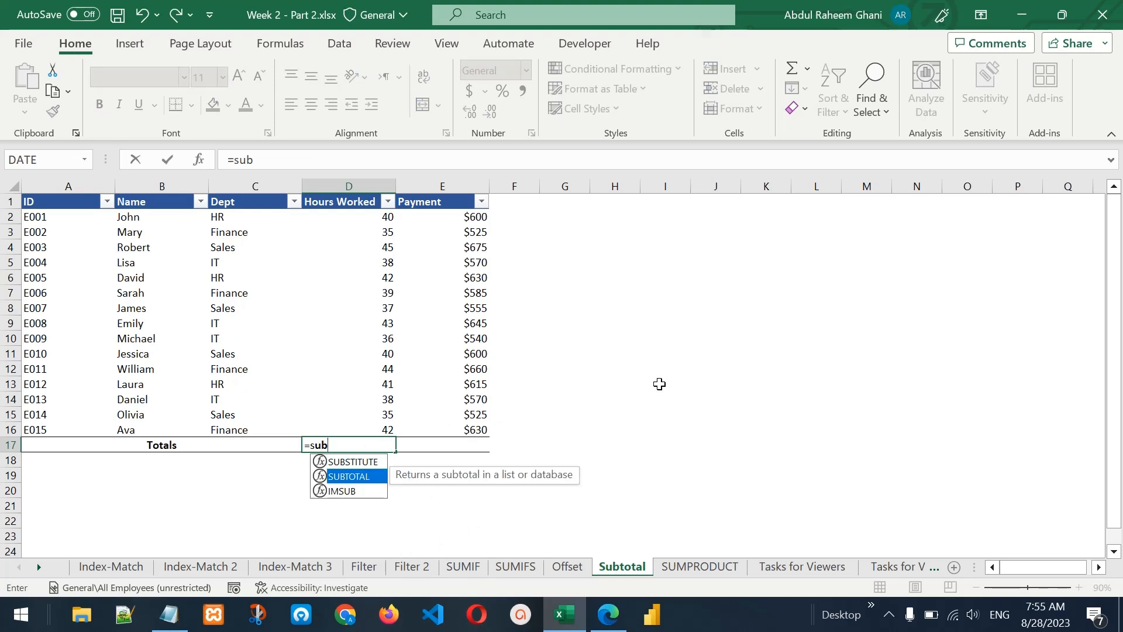
key("Tab")
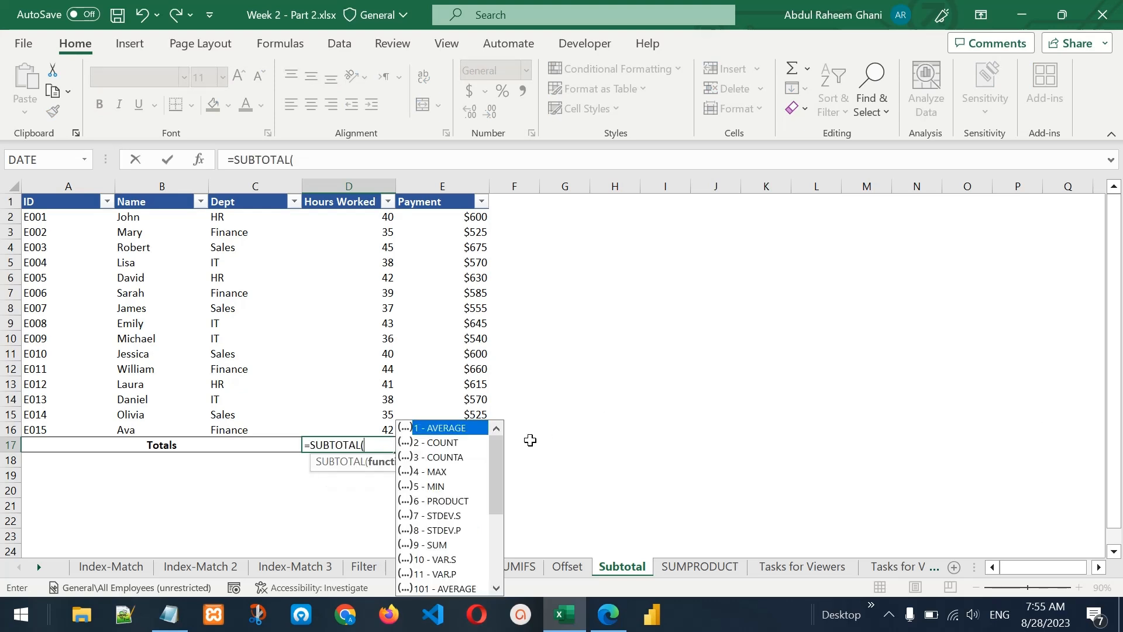
left_click_drag(494, 457, 509, 440)
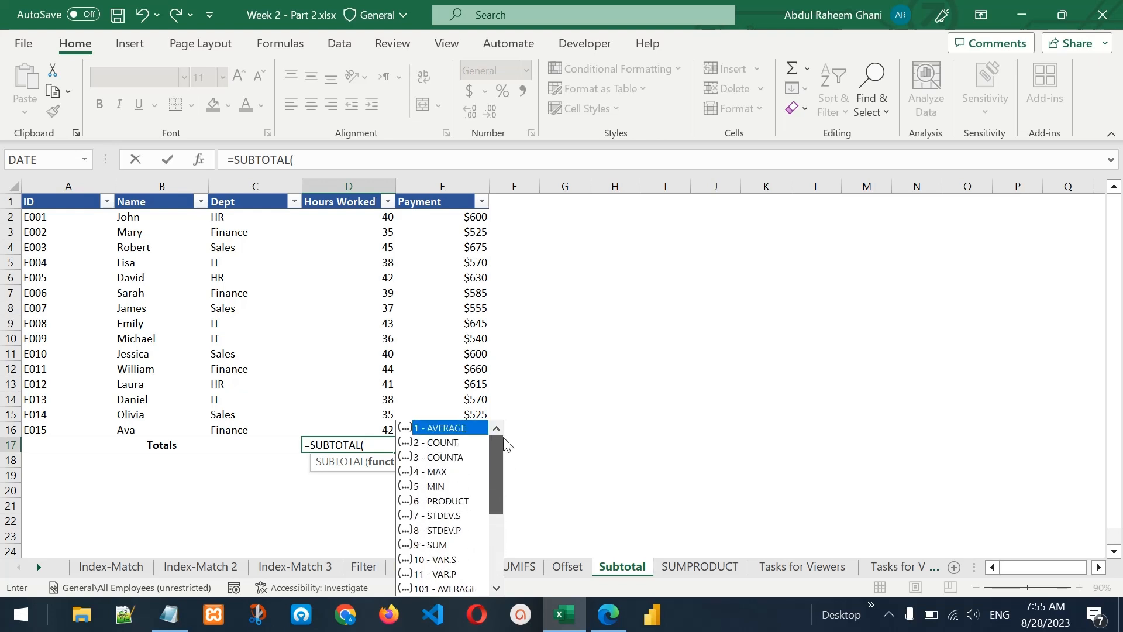
left_click_drag(501, 450, 500, 472)
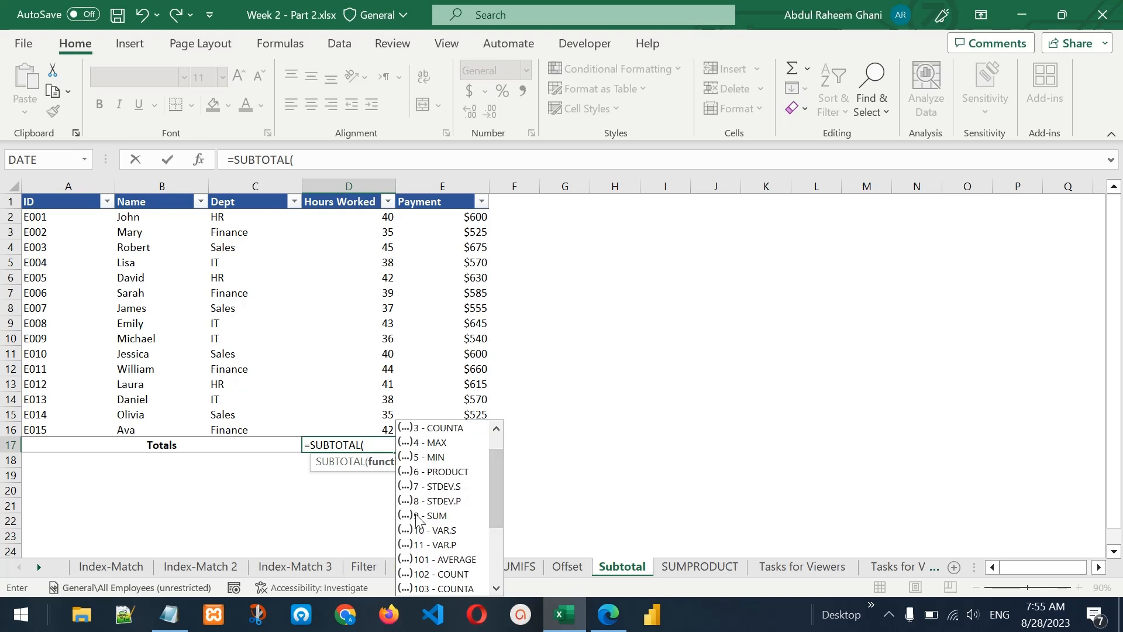
type("9")
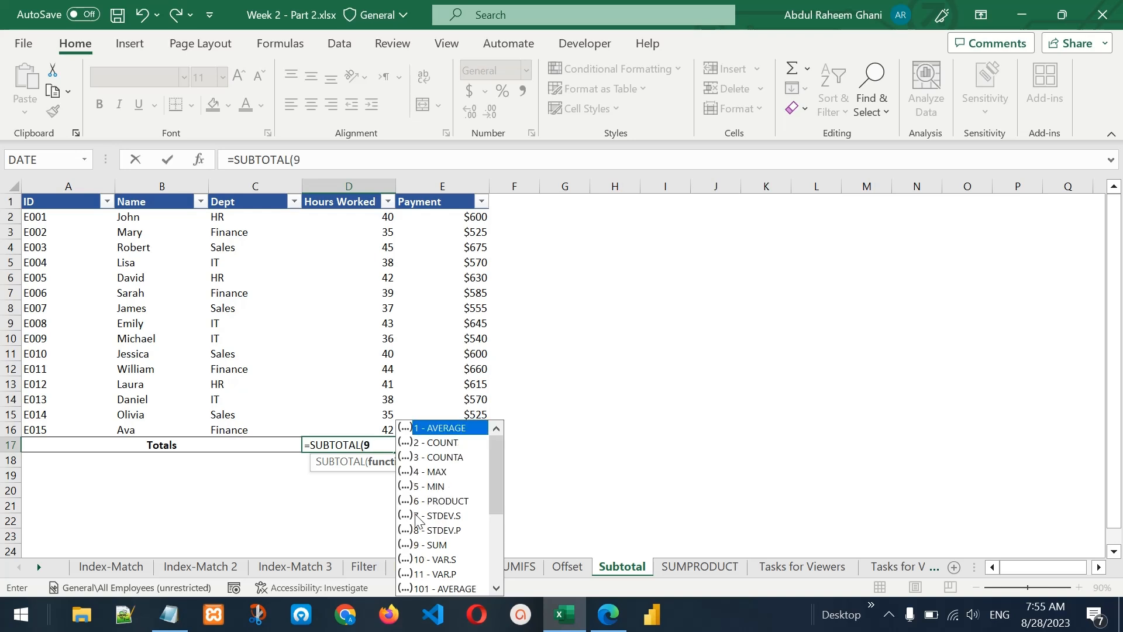
type(",")
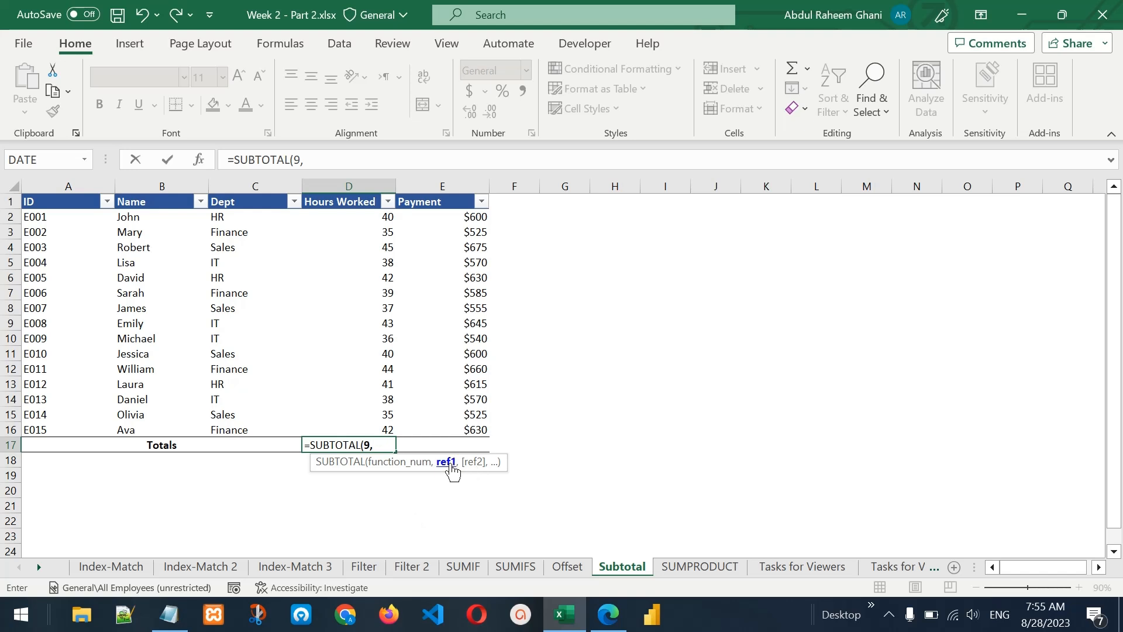
left_click_drag(370, 217, 366, 406)
left_click_drag(372, 435, 371, 432)
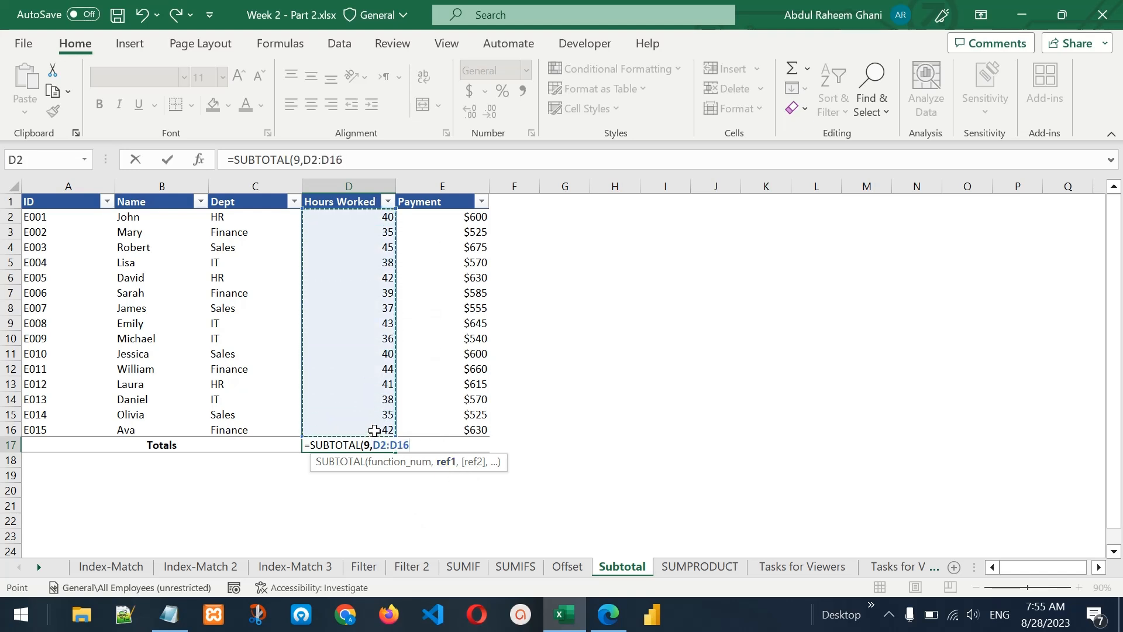
type(")")
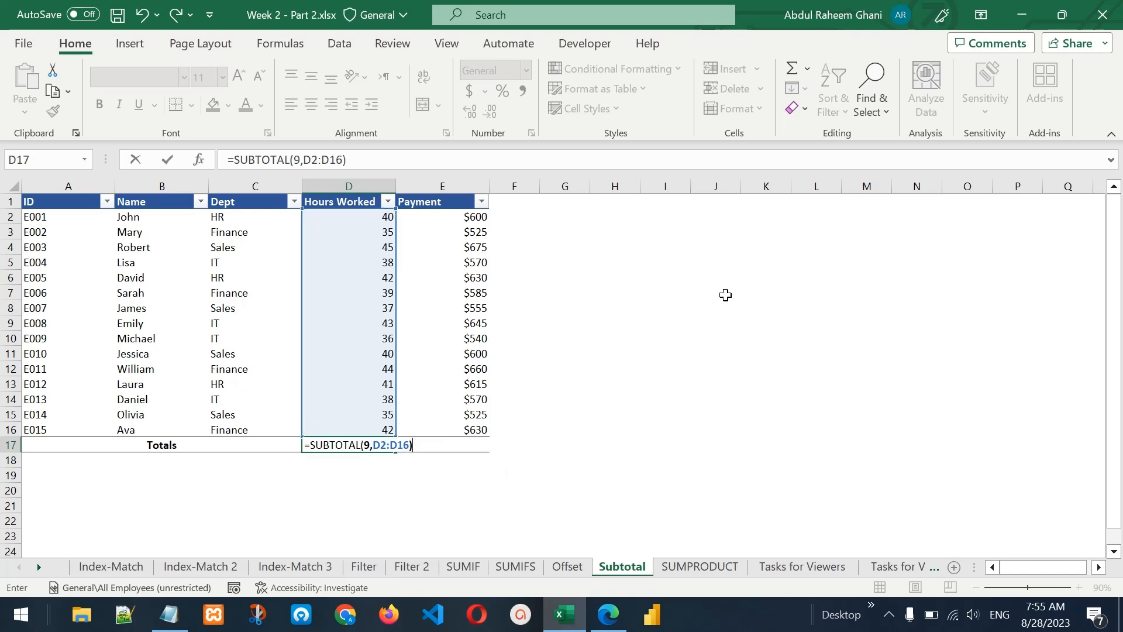
key("Return")
key("Up")
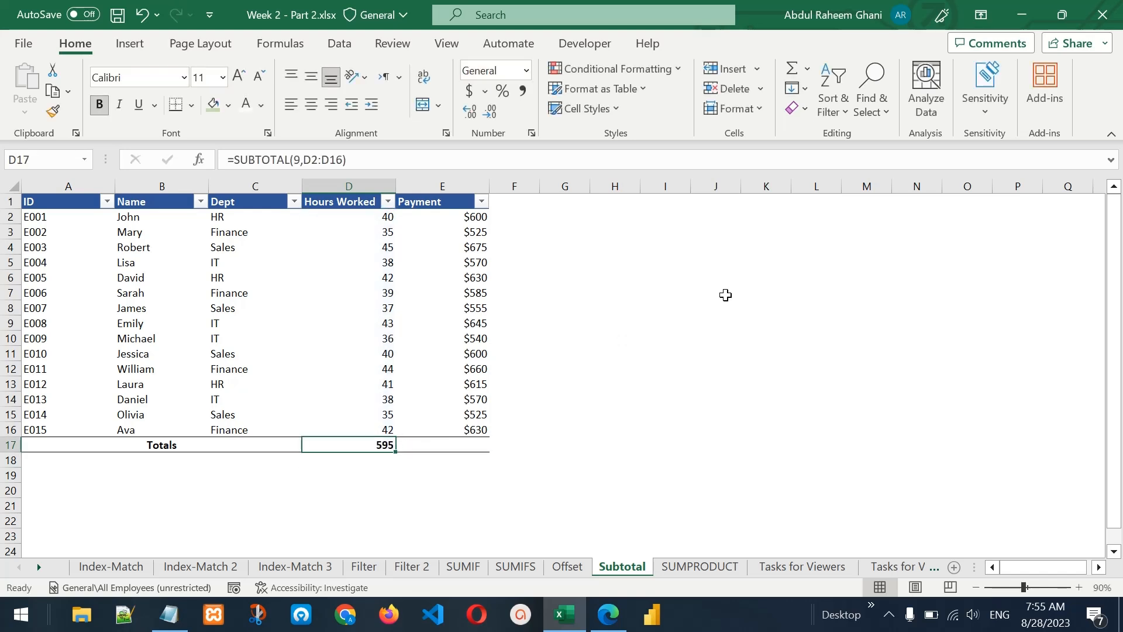
Step: Filter the Dept column to HR to check the SUBTOTAL result in D17
left_click(294, 201)
left_click(117, 402)
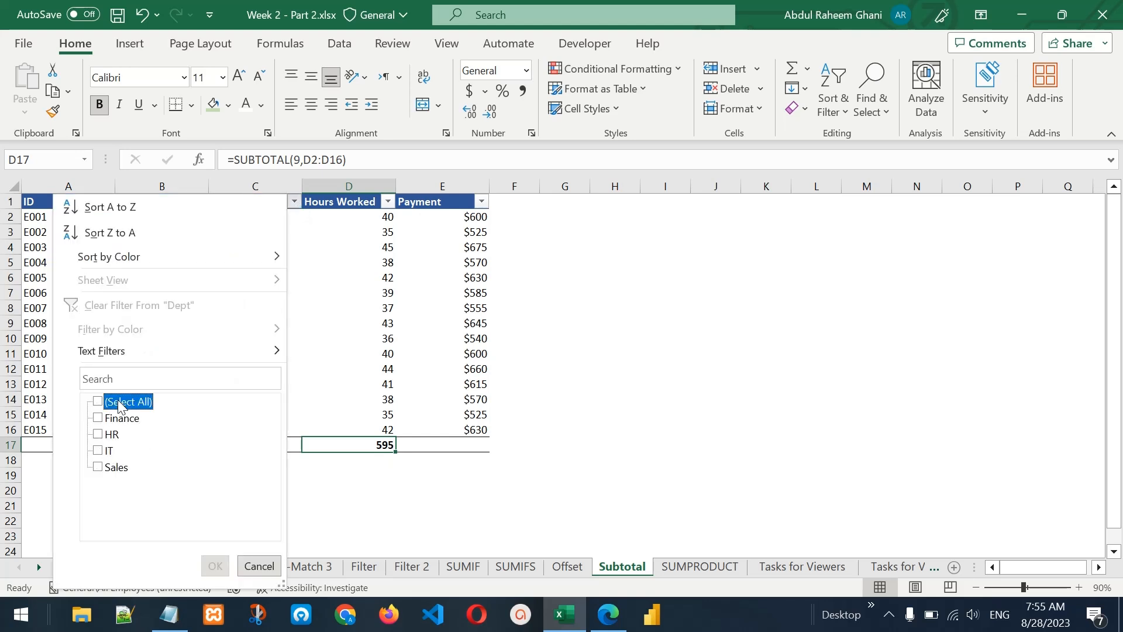
left_click(111, 435)
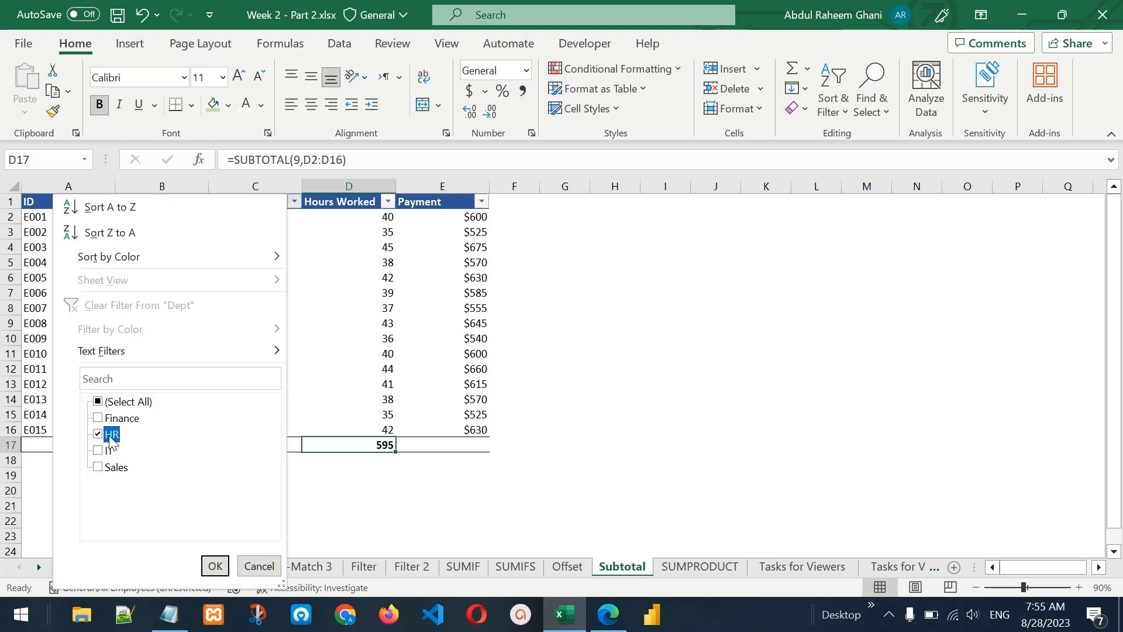
left_click(215, 565)
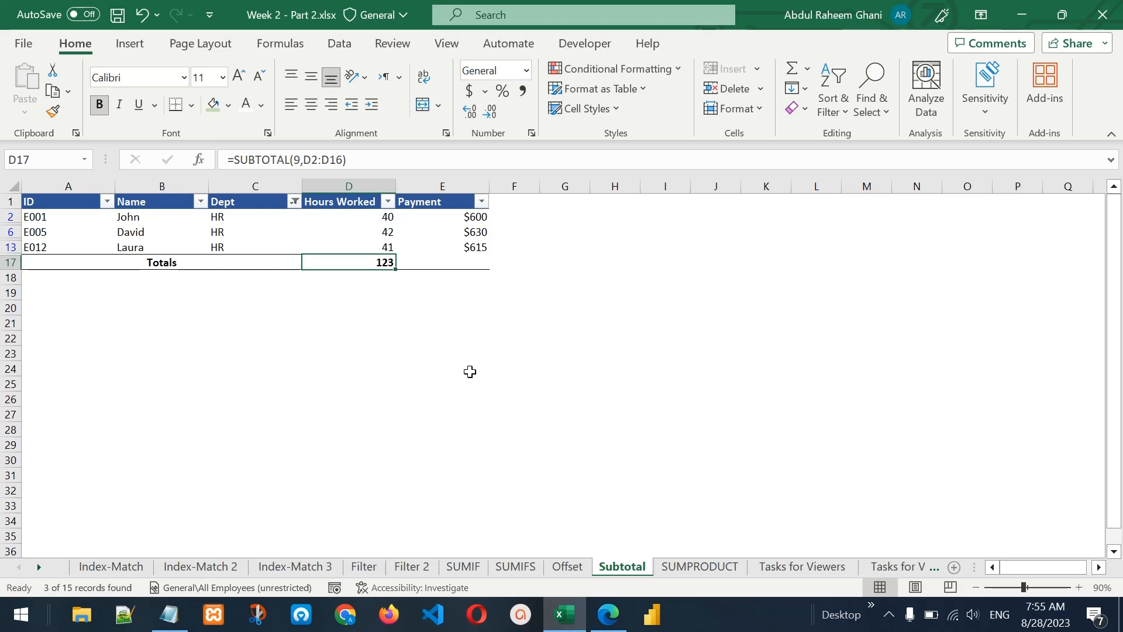
Step: On the SUMPRODUCT worksheet, insert a blank column before the SUMPRODUCT column E
left_click(701, 565)
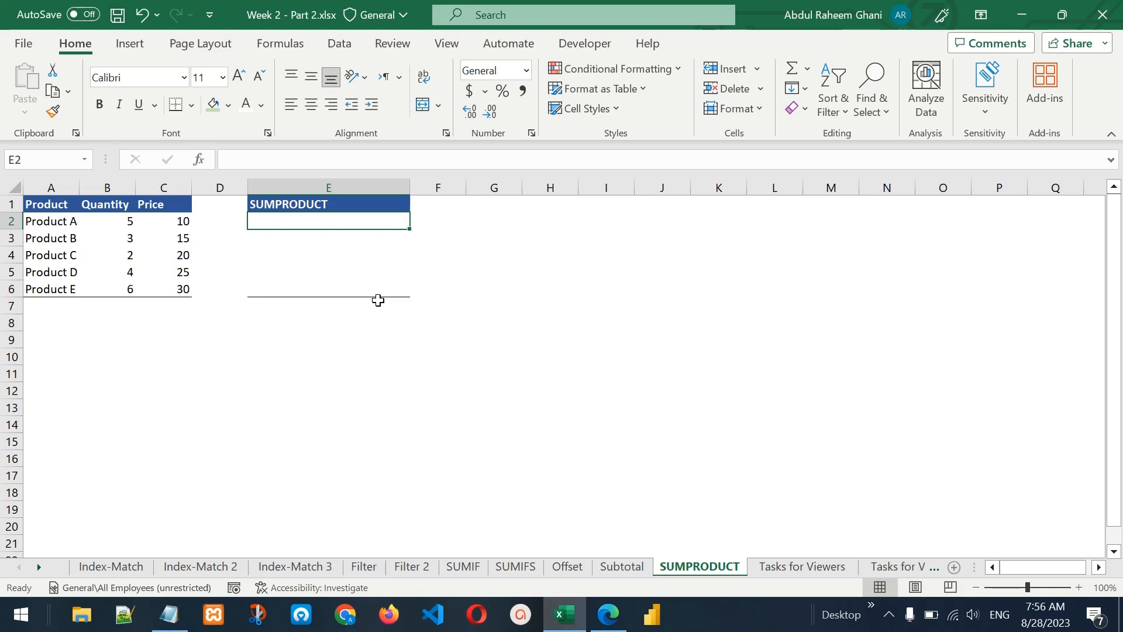
left_click(328, 187)
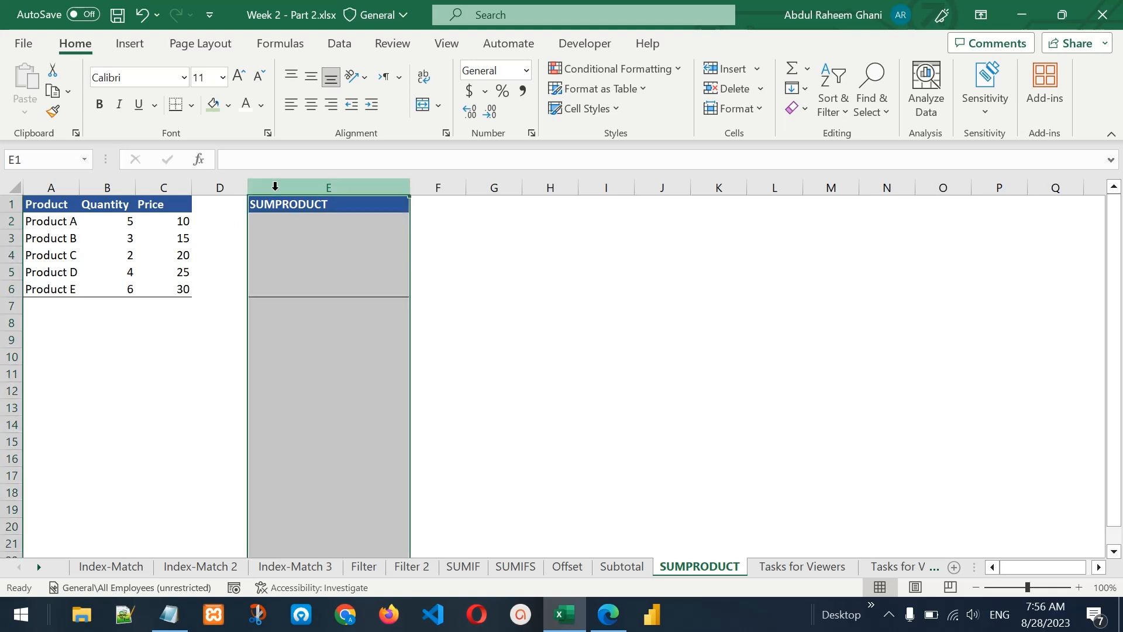
right_click(328, 187)
left_click(321, 370)
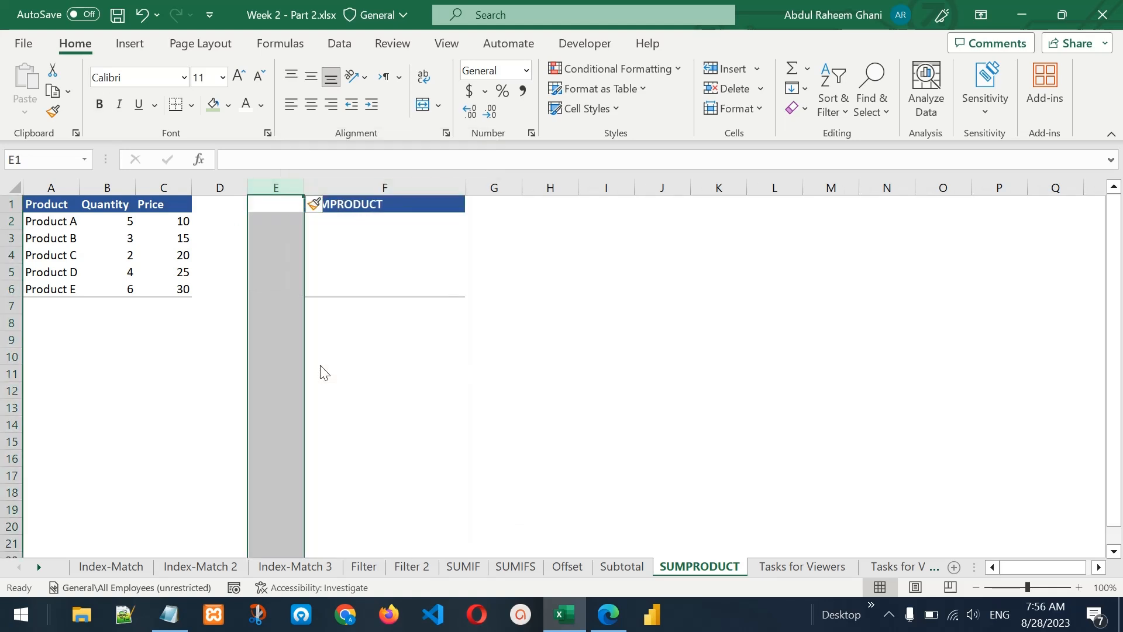
left_click(271, 234)
Step: Multiply quantity by price in D2 with =B2*C2 and fill the formula down to D6
left_click(219, 220)
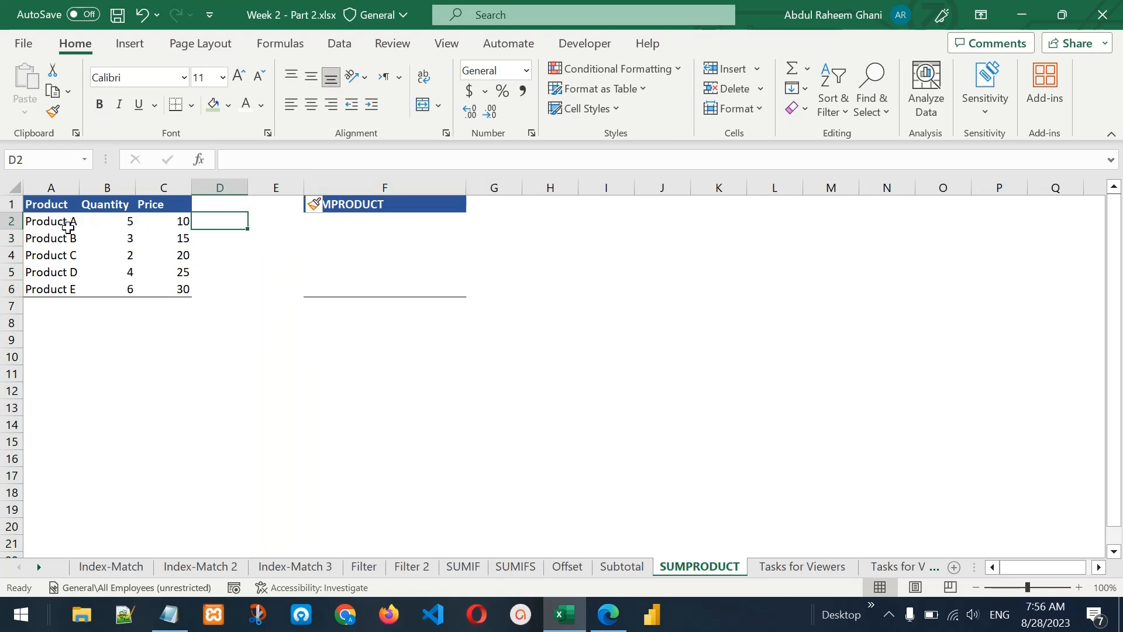
type("=")
key("Left")
key("Left")
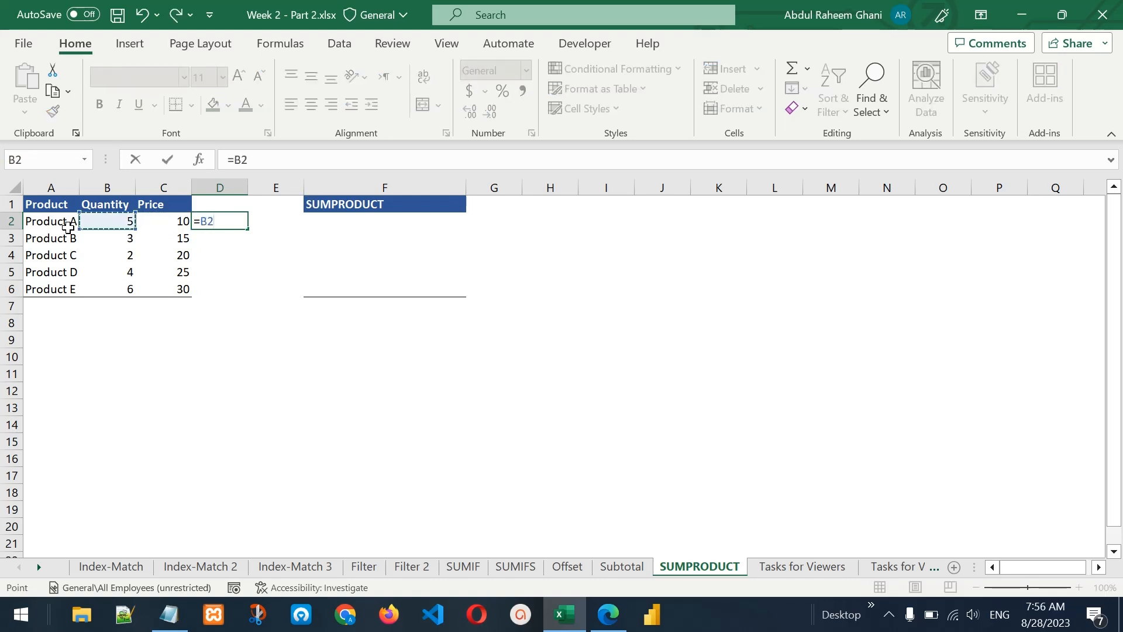
type("*")
left_click(157, 221)
key("Return")
left_click(230, 220)
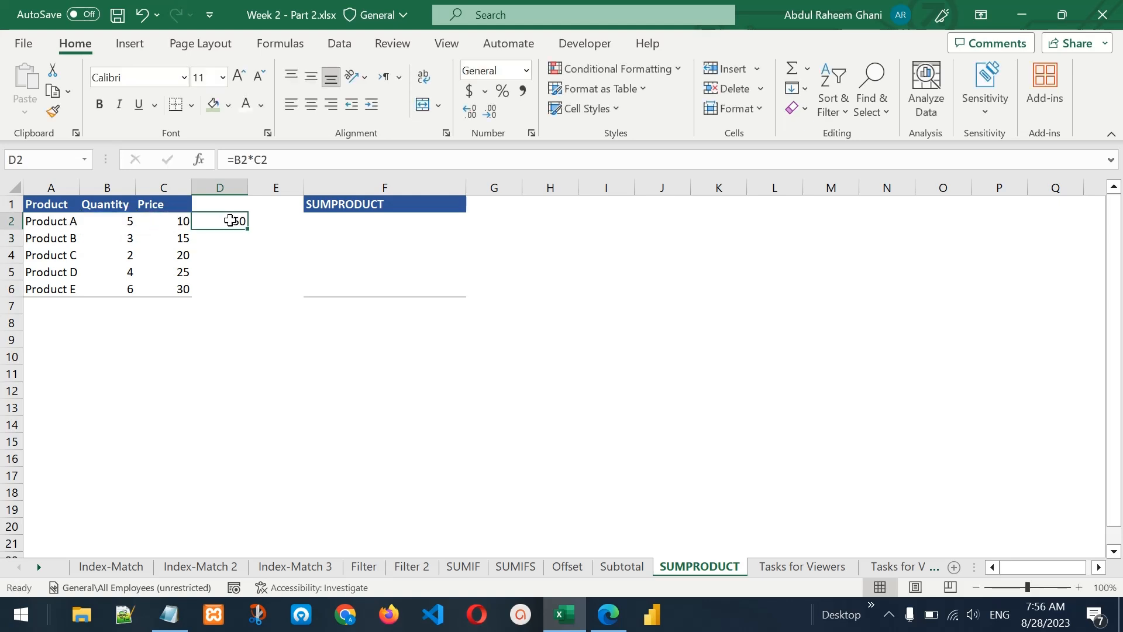
left_click_drag(250, 229, 245, 294)
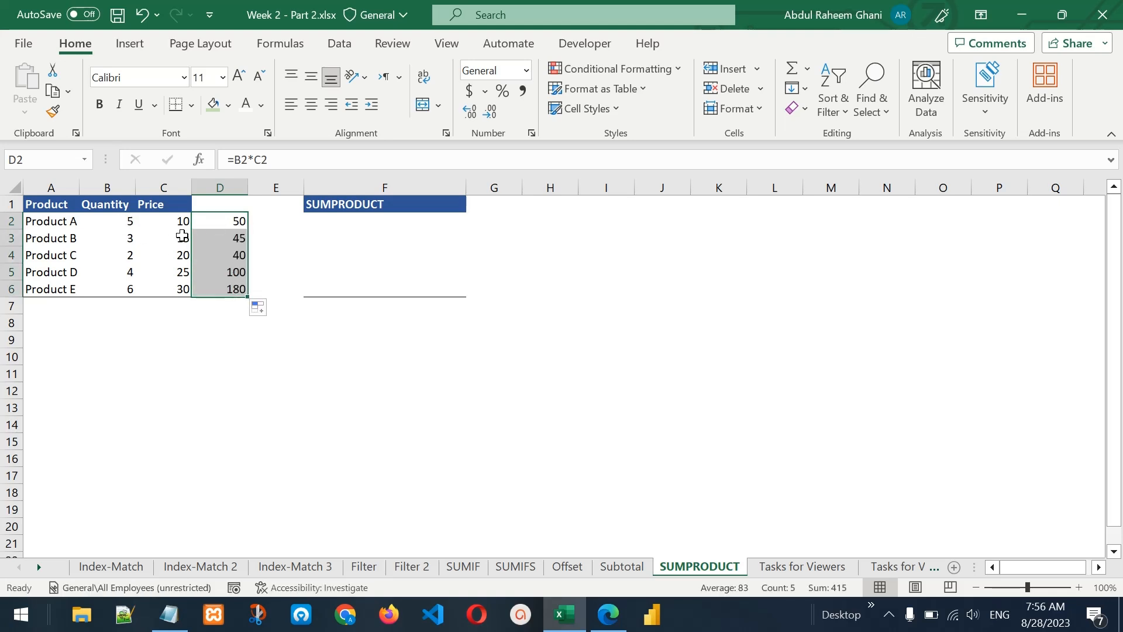
Step: Total the quantity-times-price results in D7 with =SUM(D2:D6)
left_click(212, 311)
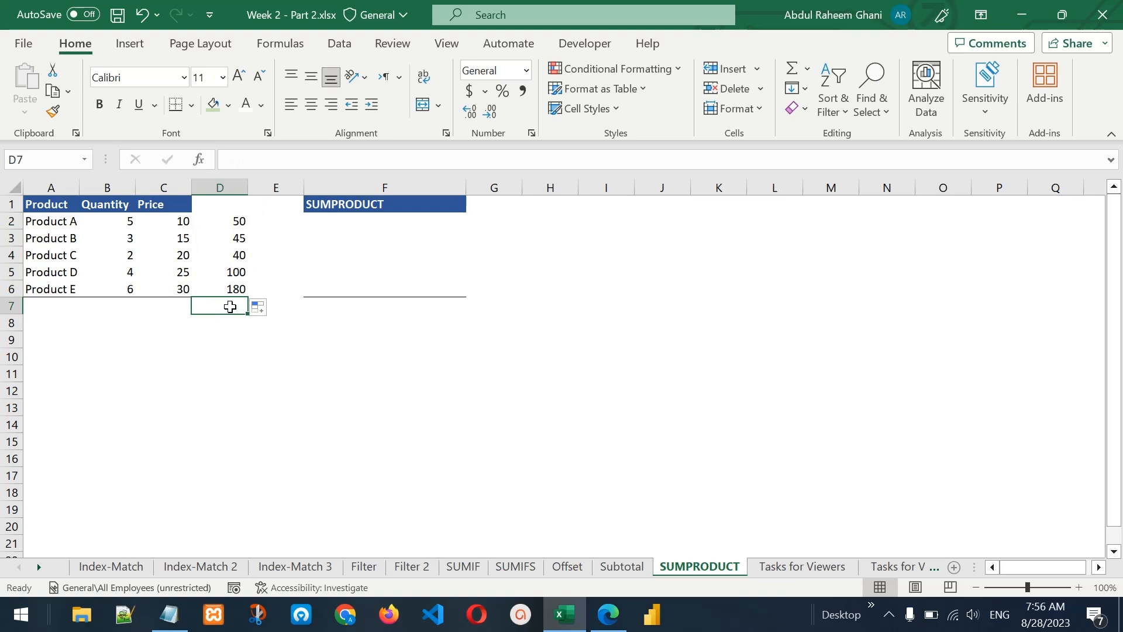
type("=sum(")
left_click_drag(237, 220, 228, 292)
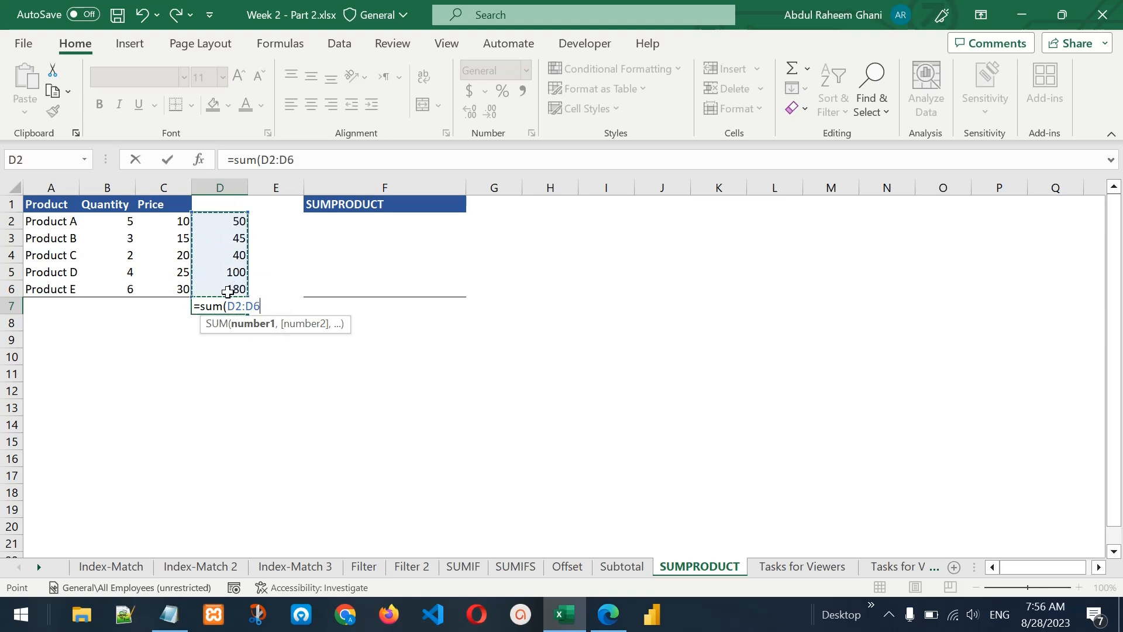
type(")")
key("Return")
key("Up")
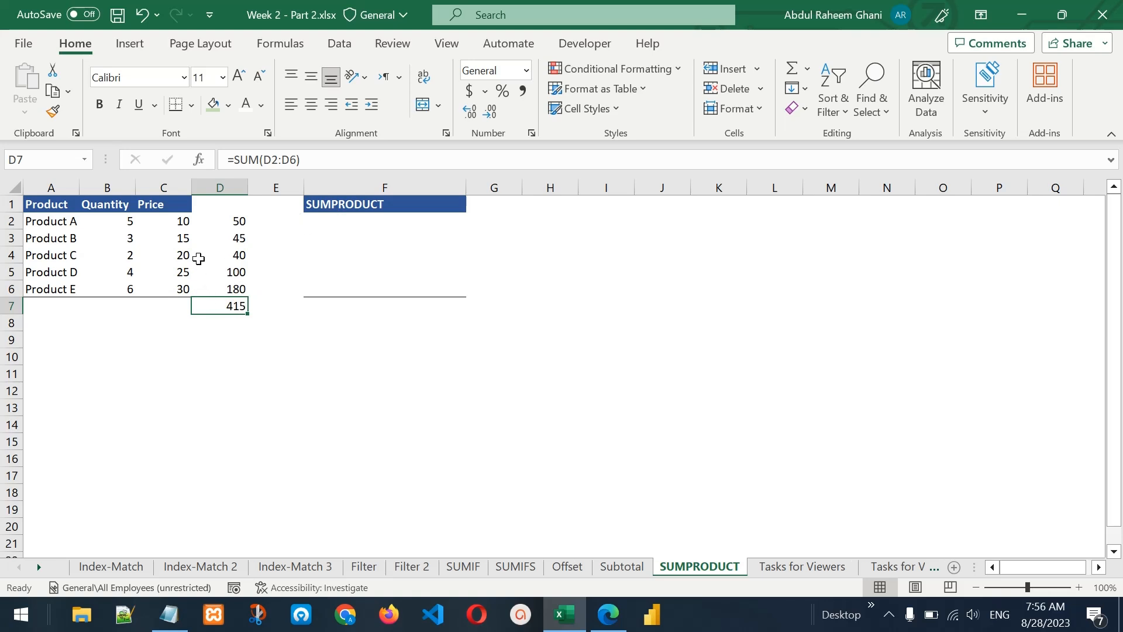
Step: Enter =SUMPRODUCT(B2:B6,C2:C6) in F2 to total quantity times price directly
left_click(363, 221)
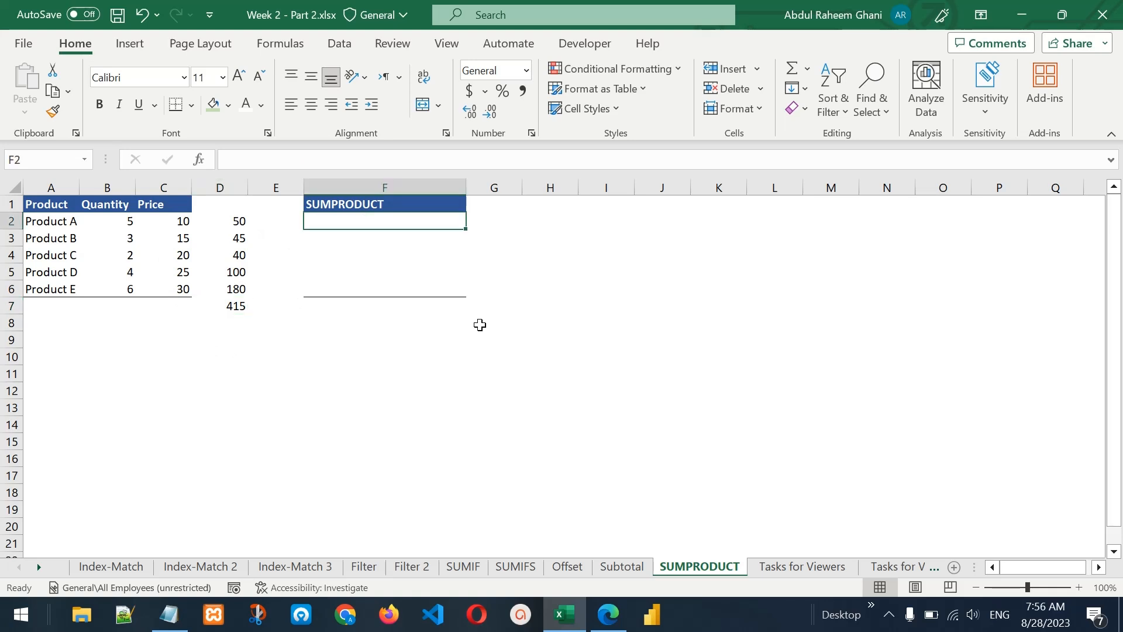
type("=")
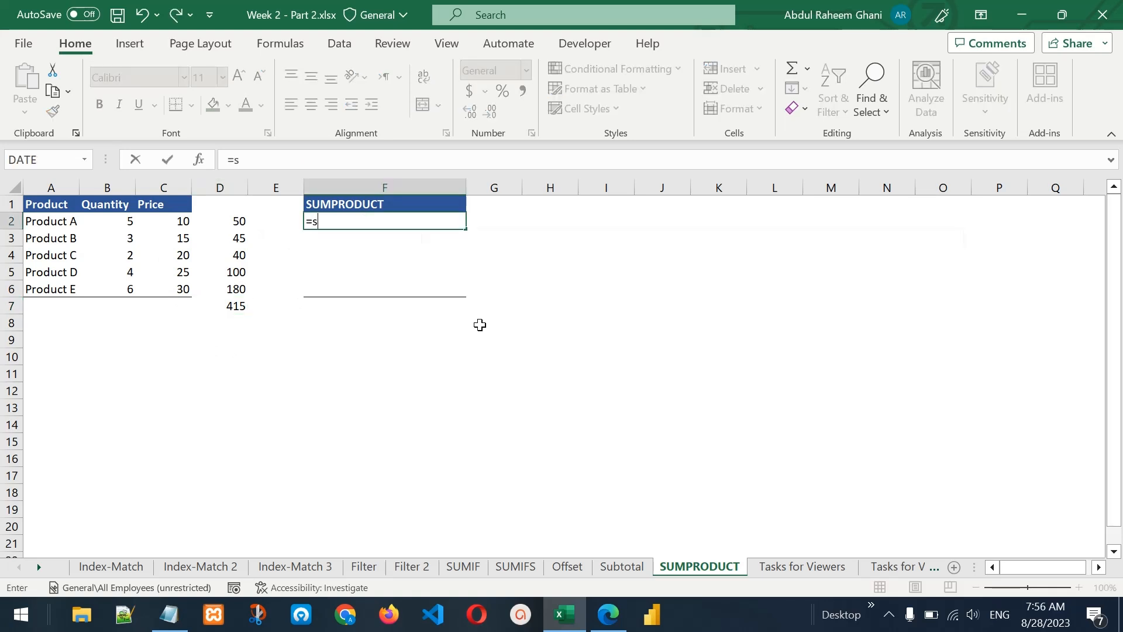
type("sumpr")
key("Tab")
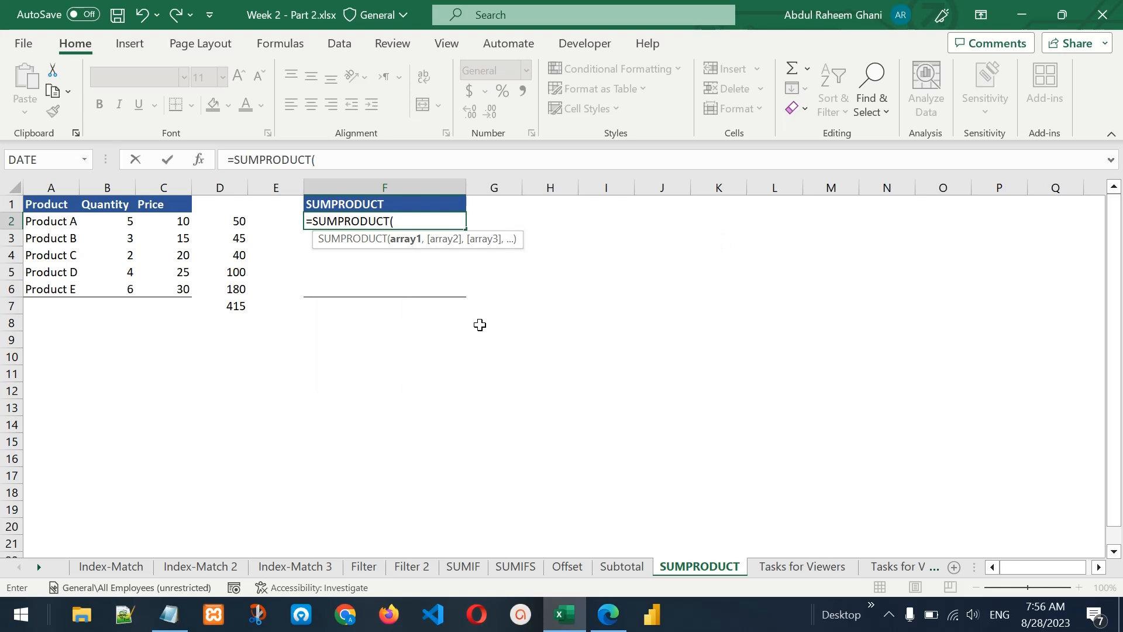
left_click_drag(122, 222, 119, 288)
type(",")
left_click_drag(182, 221, 183, 285)
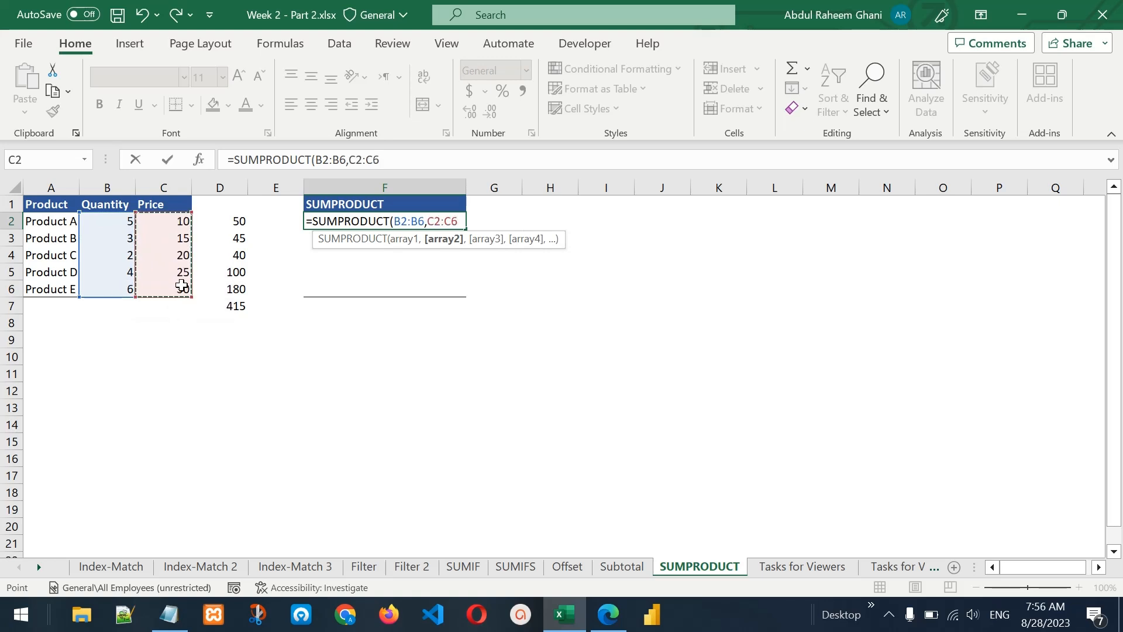
type(")")
key("Return")
key("Up")
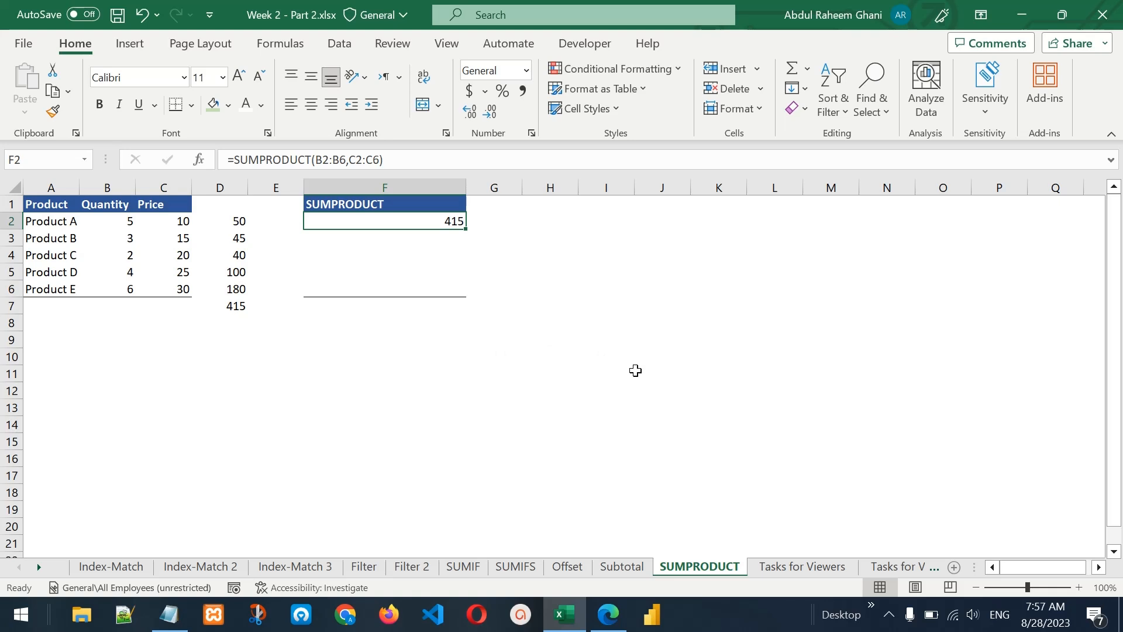
Step: On the Tasks for Viewers worksheet, review the Index-Match task: its salesperson and month criteria, the Sales answer cell and the source table's headers
left_click(825, 569)
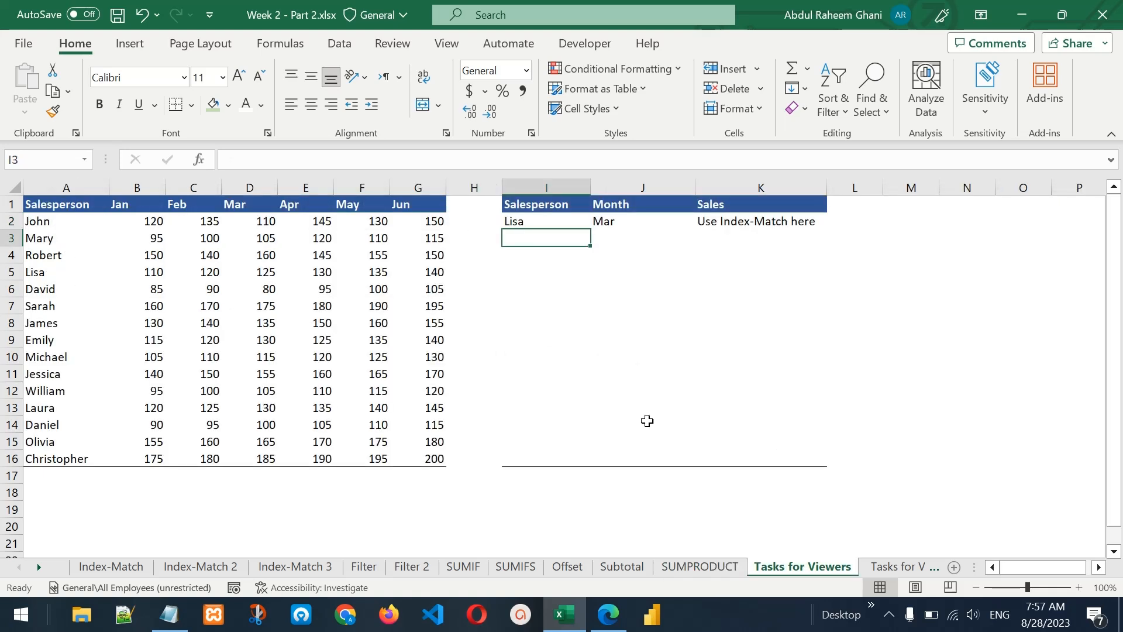
left_click(747, 225)
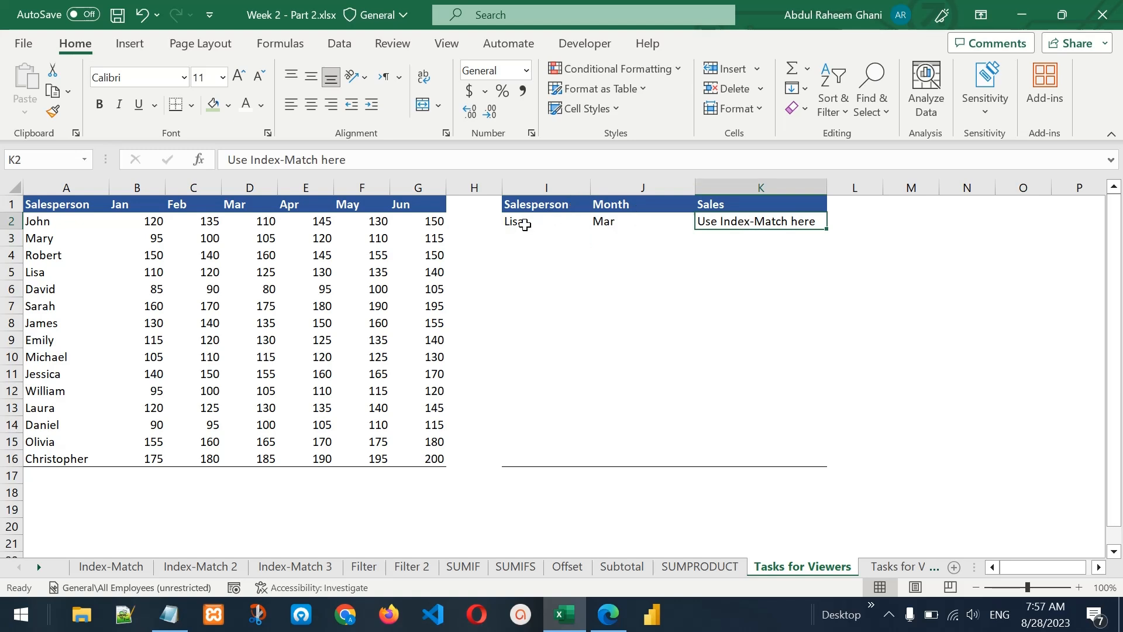
left_click(525, 223)
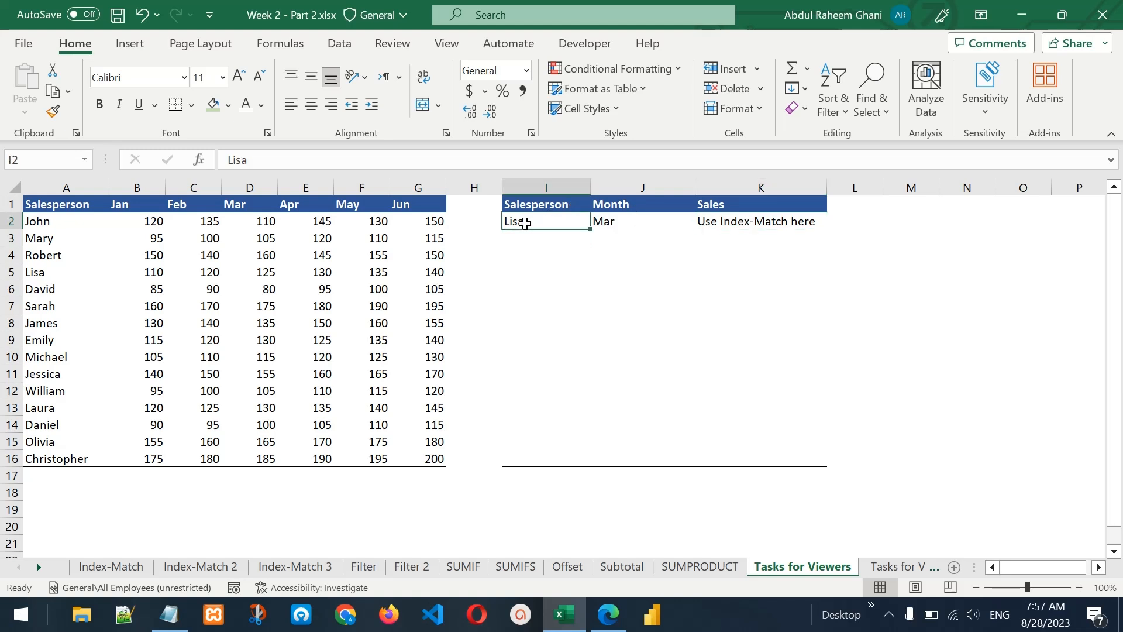
left_click(619, 220)
left_click_drag(32, 204, 49, 459)
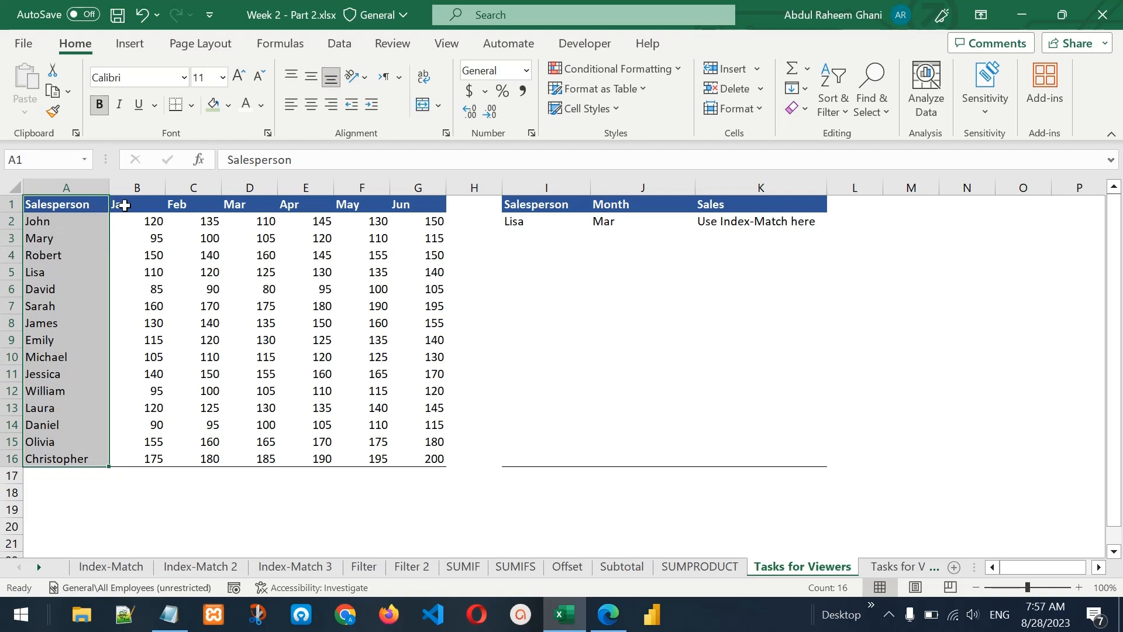
left_click_drag(126, 203, 407, 194)
left_click(762, 221)
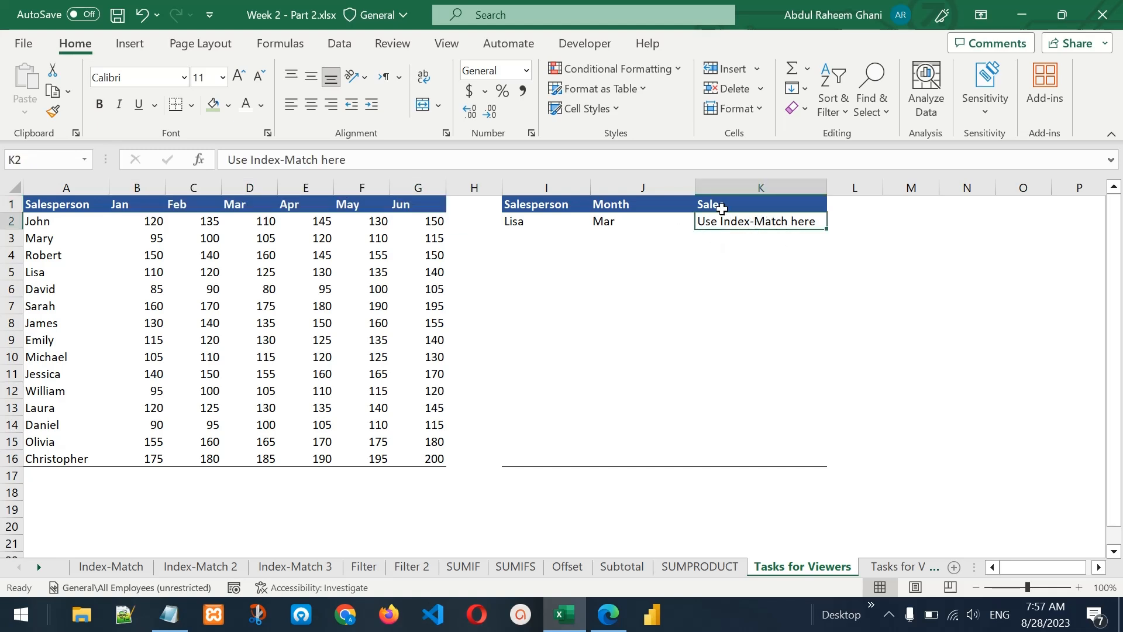
left_click(534, 221)
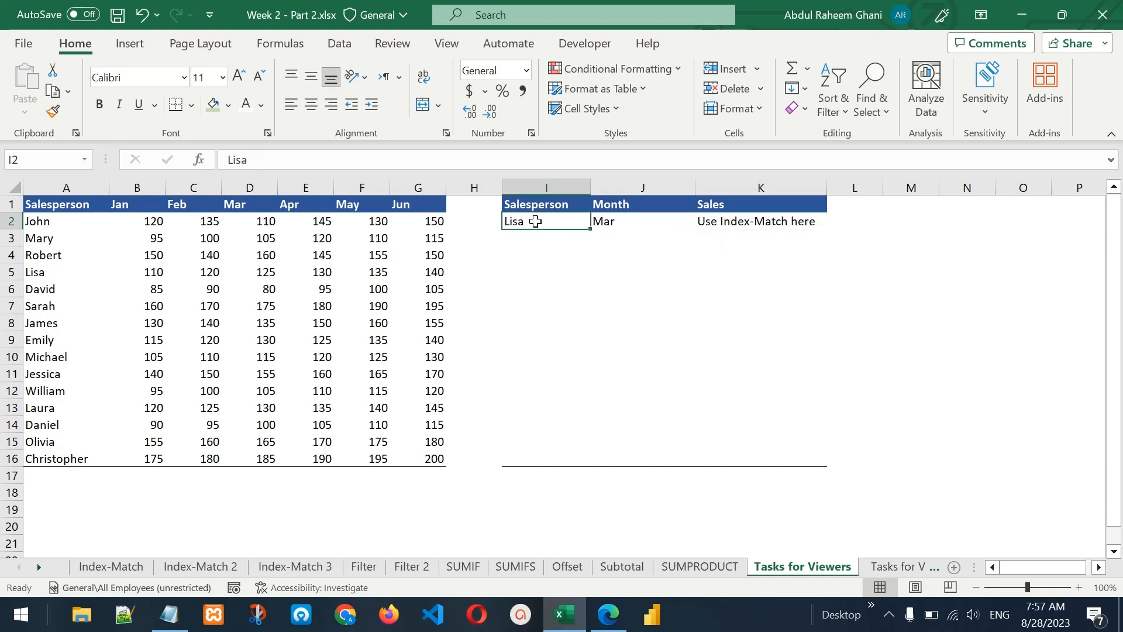
left_click(607, 222)
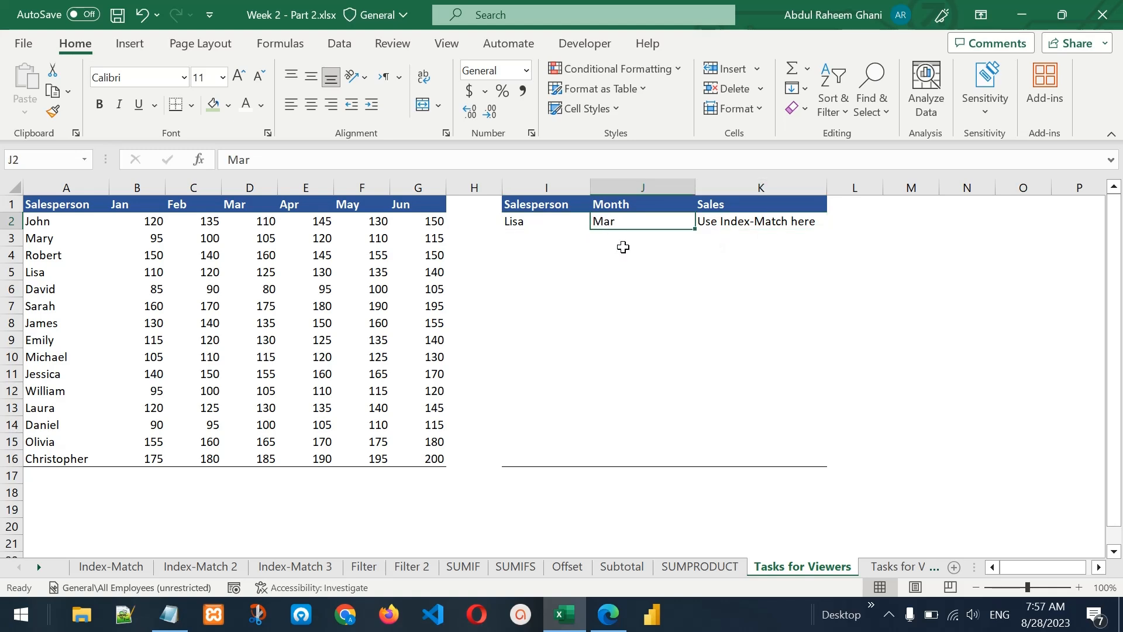
Step: On the Tasks for Viewers 2 worksheet, review the SUMIFS task: its salesperson and category criteria, the Sales answer cell and the source data columns
left_click(889, 566)
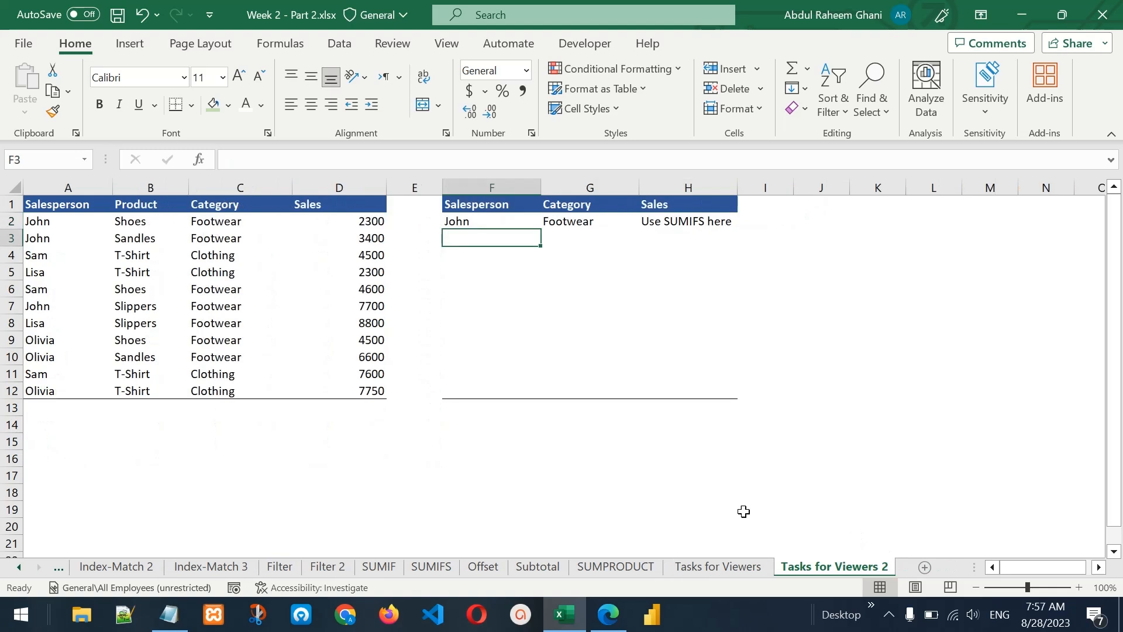
left_click(682, 223)
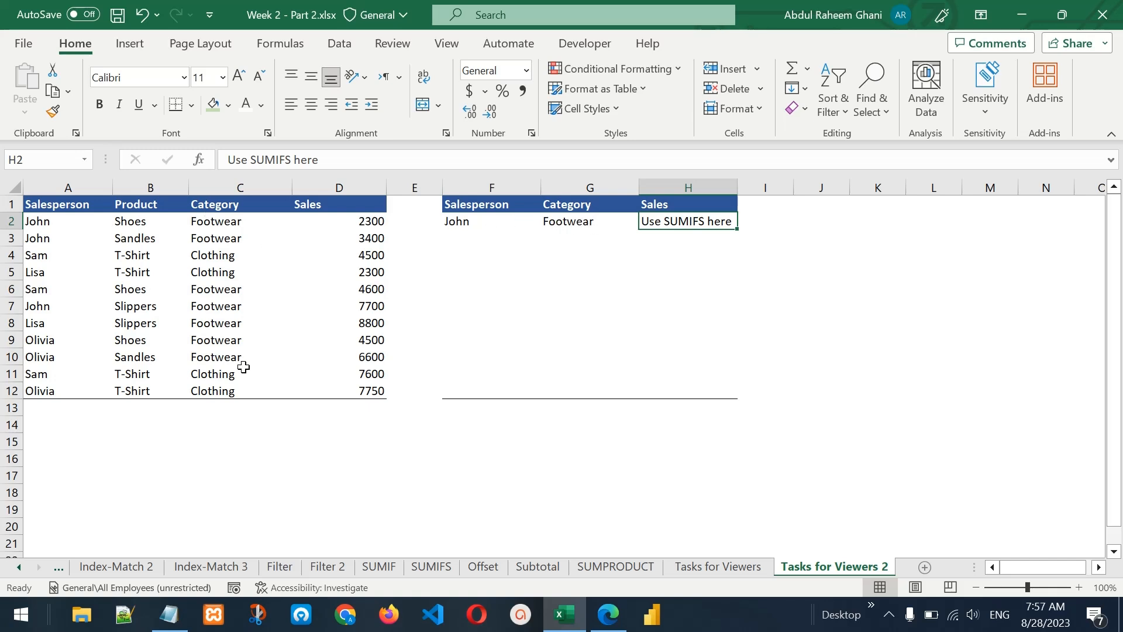
left_click(474, 219)
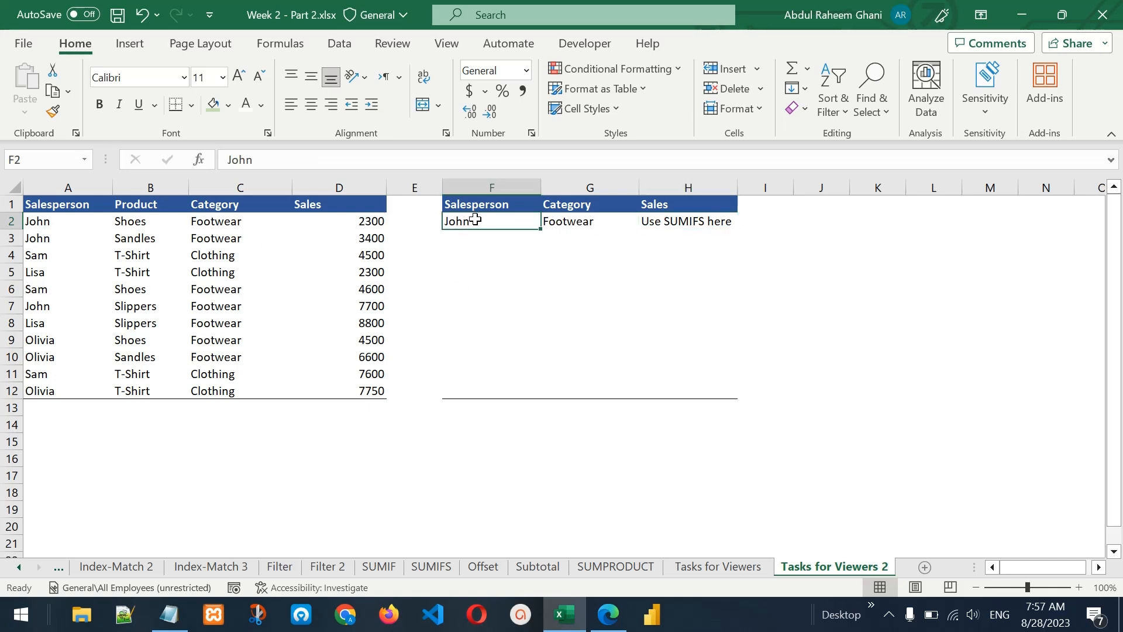
left_click(575, 220)
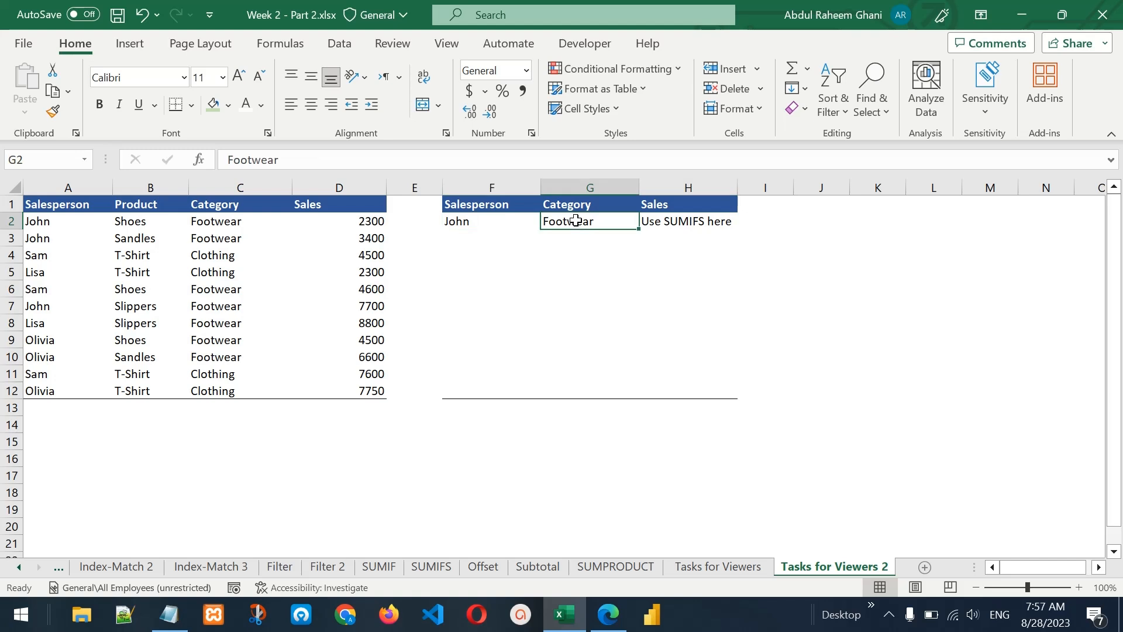
left_click(674, 220)
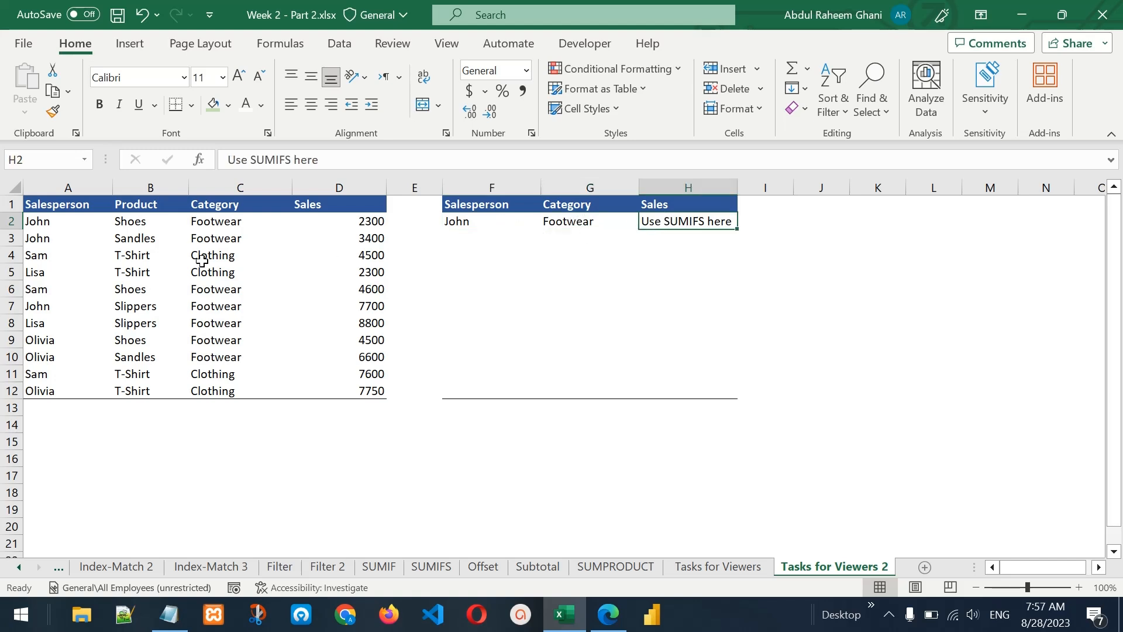
left_click(45, 225)
left_click_drag(46, 225, 29, 388)
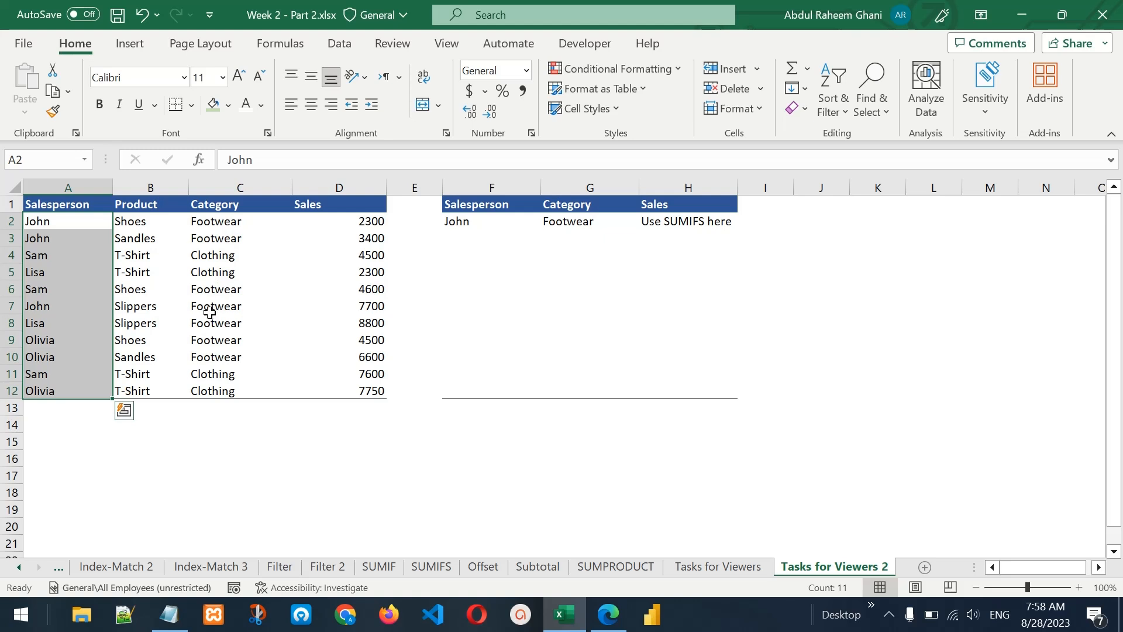
left_click_drag(365, 218, 368, 322)
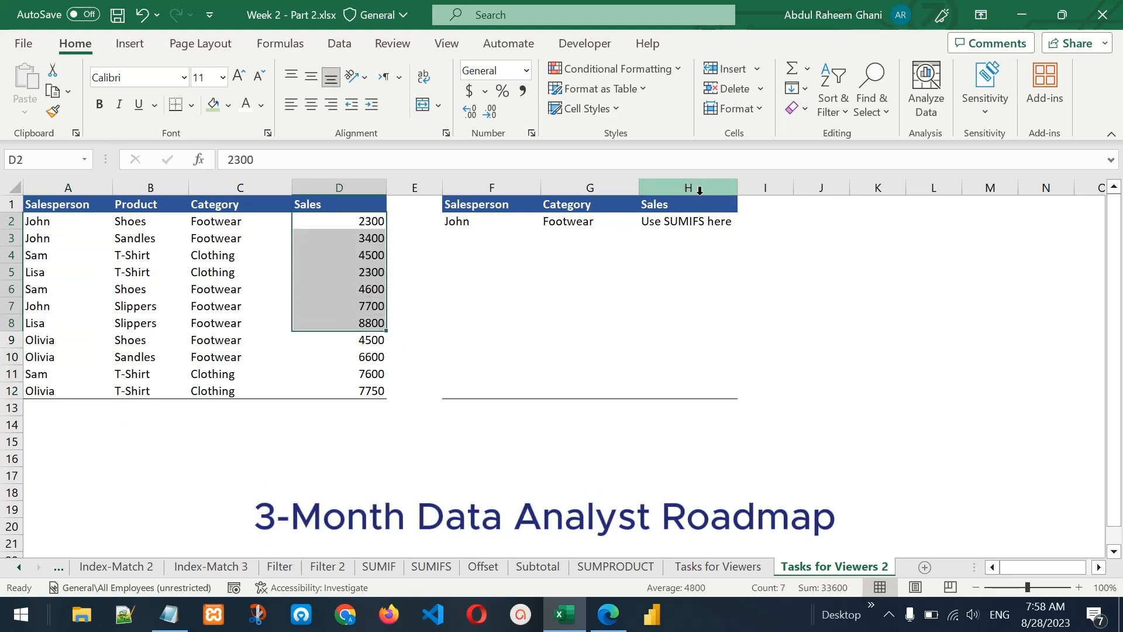
left_click(700, 223)
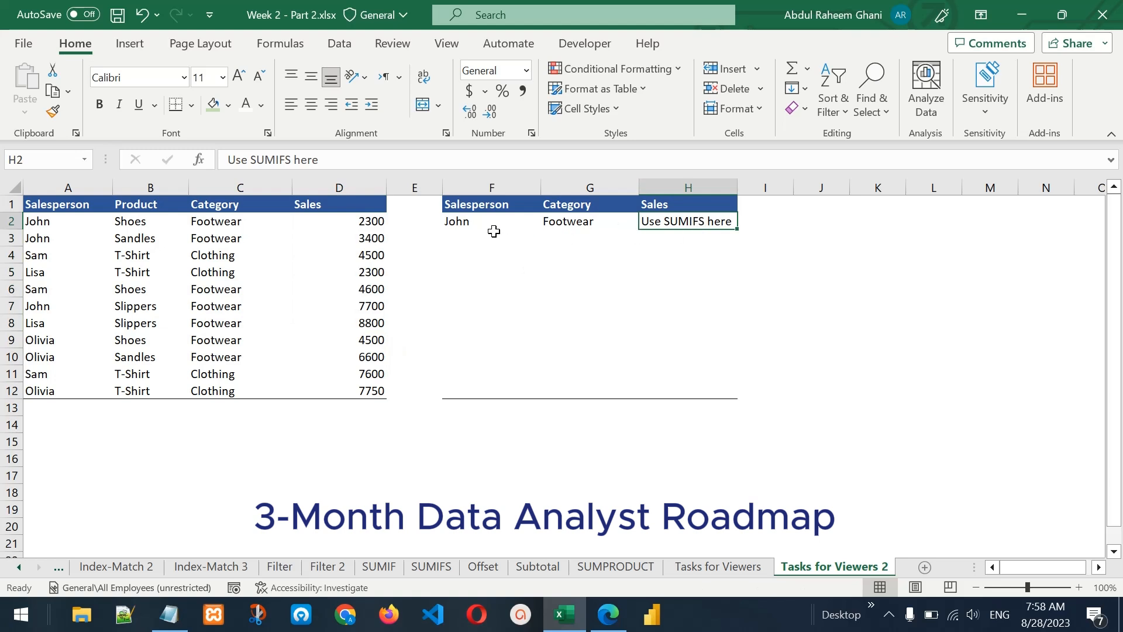
left_click(554, 230)
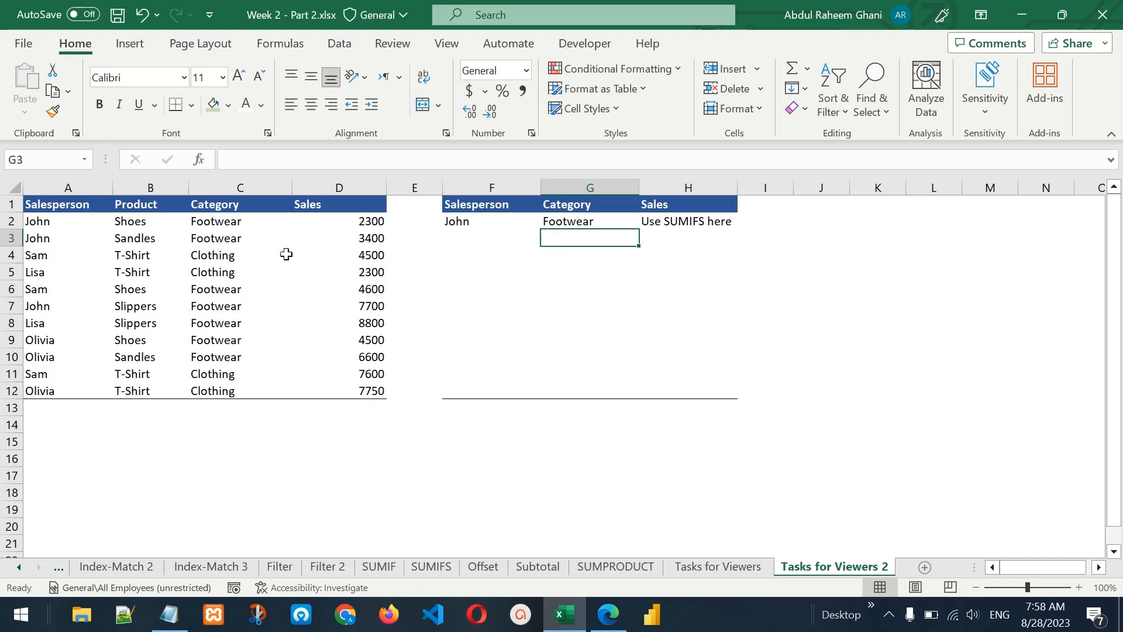
left_click(496, 225)
left_click(576, 220)
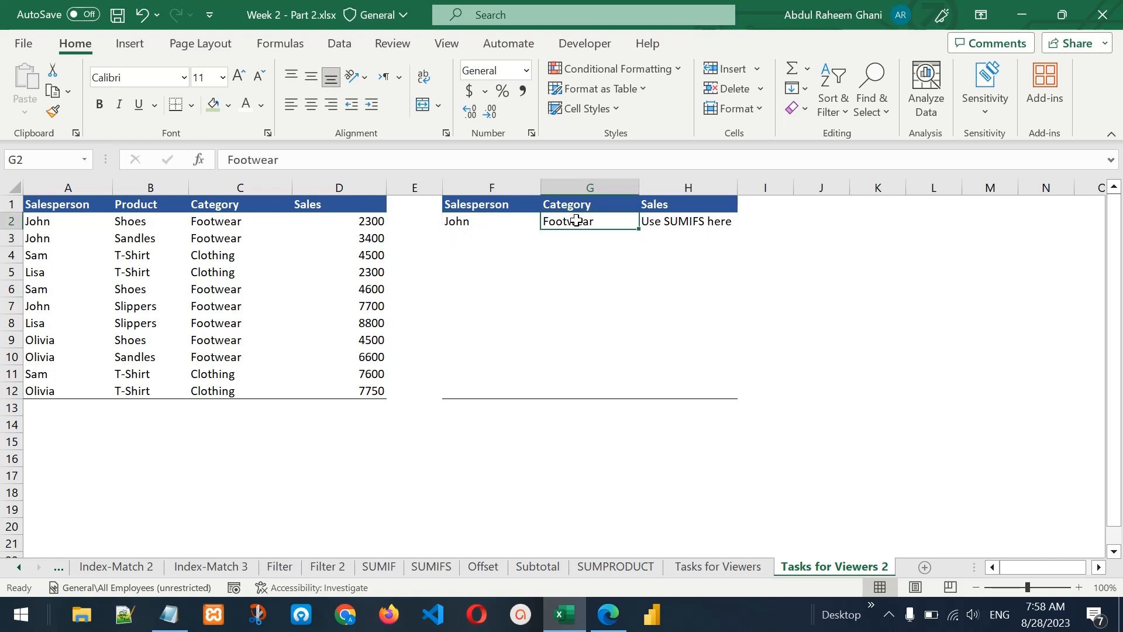
left_click(672, 222)
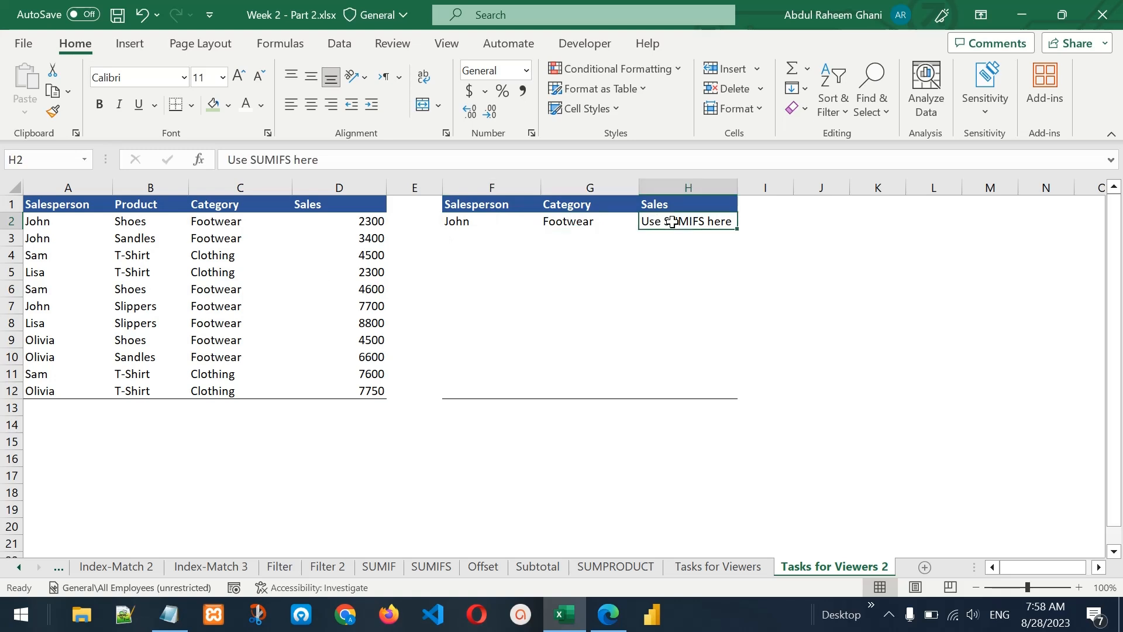